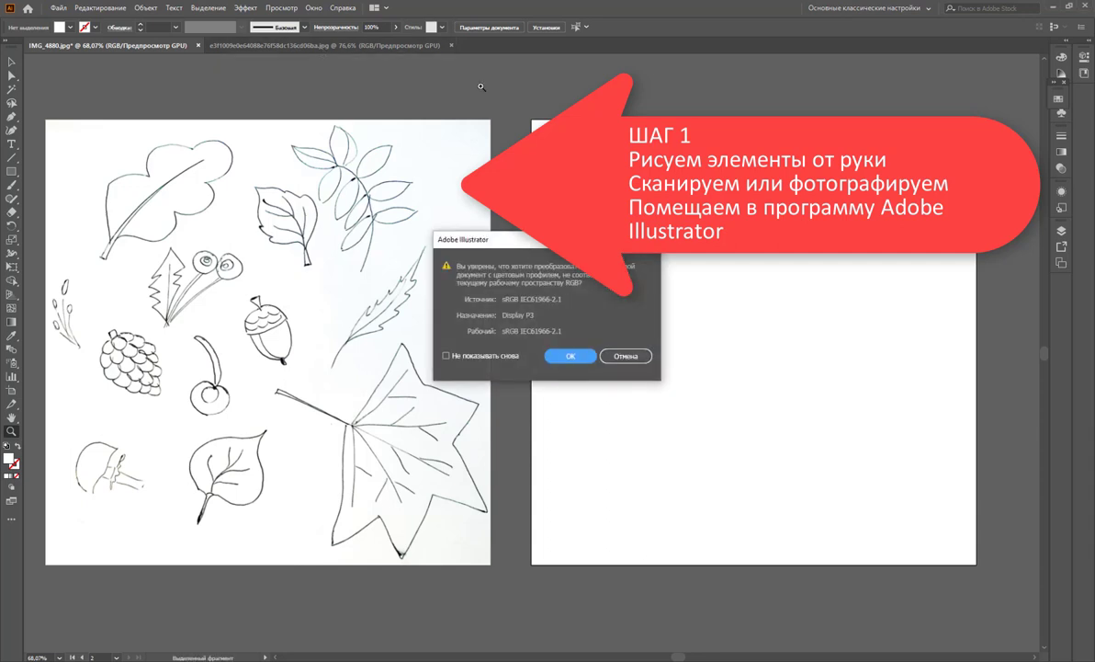
# - Place the forest photo, move and enlarge it, and draw a rectangle over its crop area
pyautogui.click(568, 357)
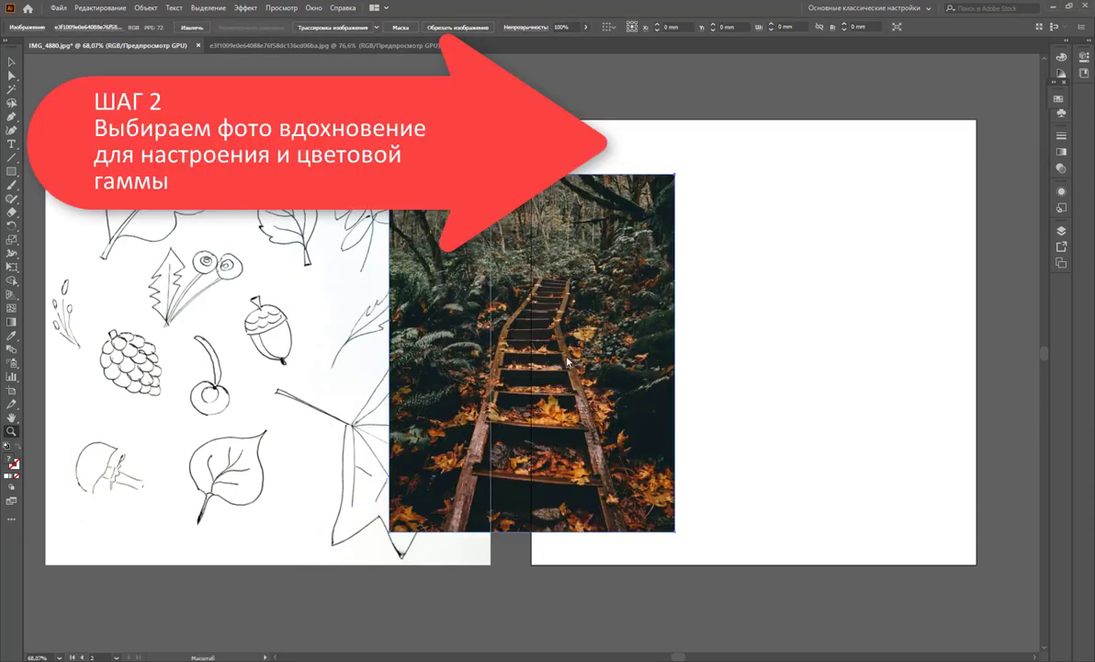
pyautogui.click(7, 61)
pyautogui.moveTo(652, 382); pyautogui.dragTo(710, 319)
pyautogui.moveTo(733, 477); pyautogui.dragTo(825, 586)
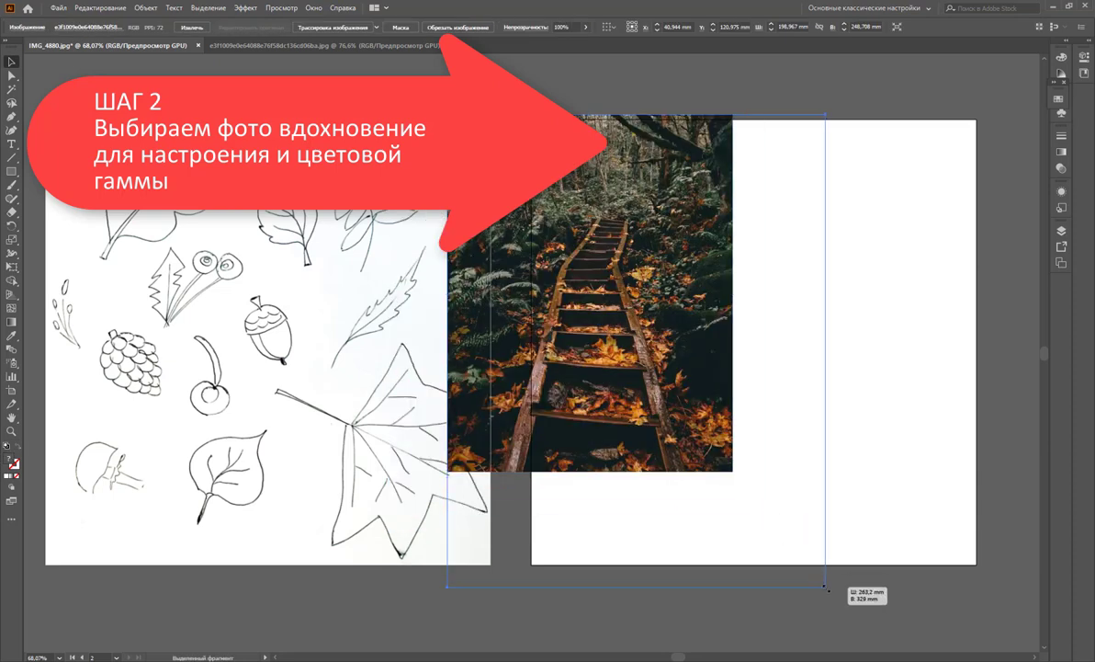
pyautogui.click(909, 599)
pyautogui.moveTo(597, 203)
pyautogui.mouseDown()
pyautogui.moveTo(825, 559)
pyautogui.moveTo(808, 558)
pyautogui.mouseUp()
# - Clip the forest photo to the rectangle with a clipping mask
pyautogui.press('v')
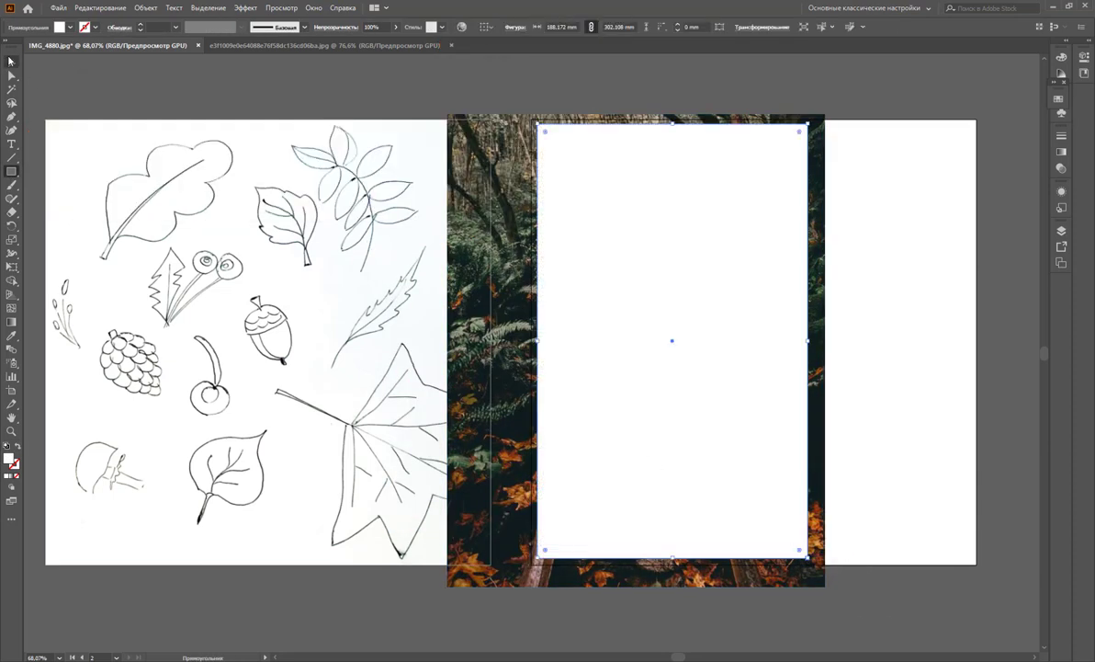
pyautogui.keyDown('shift'); pyautogui.click(817, 276); pyautogui.keyUp('shift')
pyautogui.rightClick(735, 290)
pyautogui.click(787, 389)
# - Draw a swatch rectangle at the artboard's top right and duplicate it into a column of six
pyautogui.press('m')
pyautogui.moveTo(812, 122); pyautogui.dragTo(971, 184)
pyautogui.press('v')
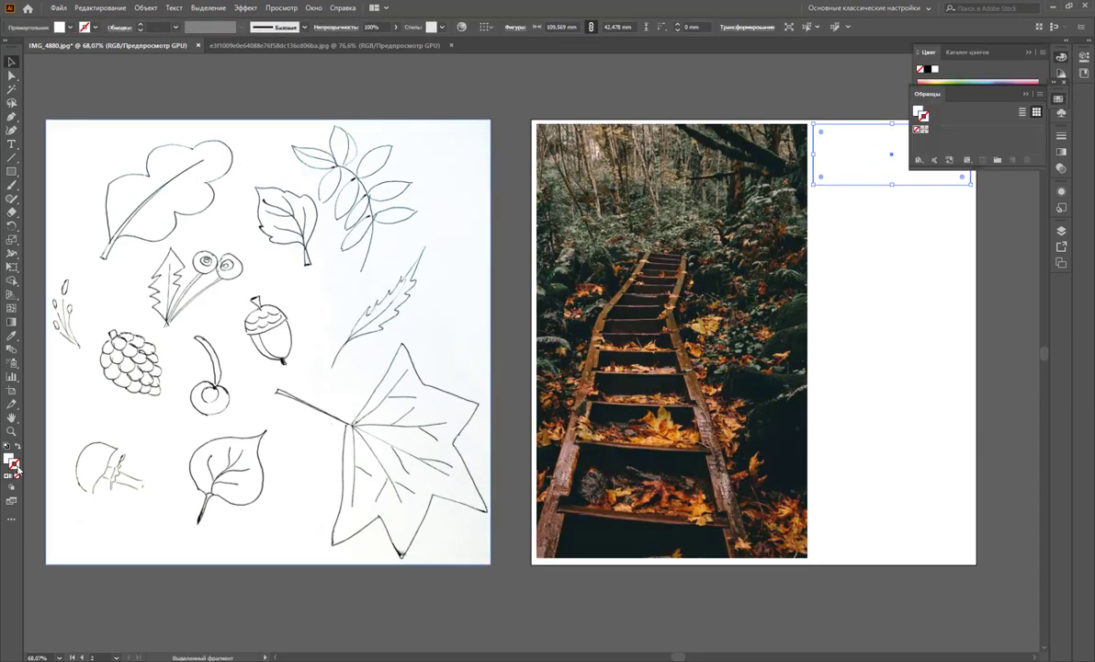
pyautogui.doubleClick(11, 460)
pyautogui.press('Return')
pyautogui.moveTo(873, 156); pyautogui.dragTo(844, 255)
pyautogui.hotkey('ctrl', 'd')
pyautogui.hotkey('ctrl', 'd')
pyautogui.hotkey('ctrl', 'd')
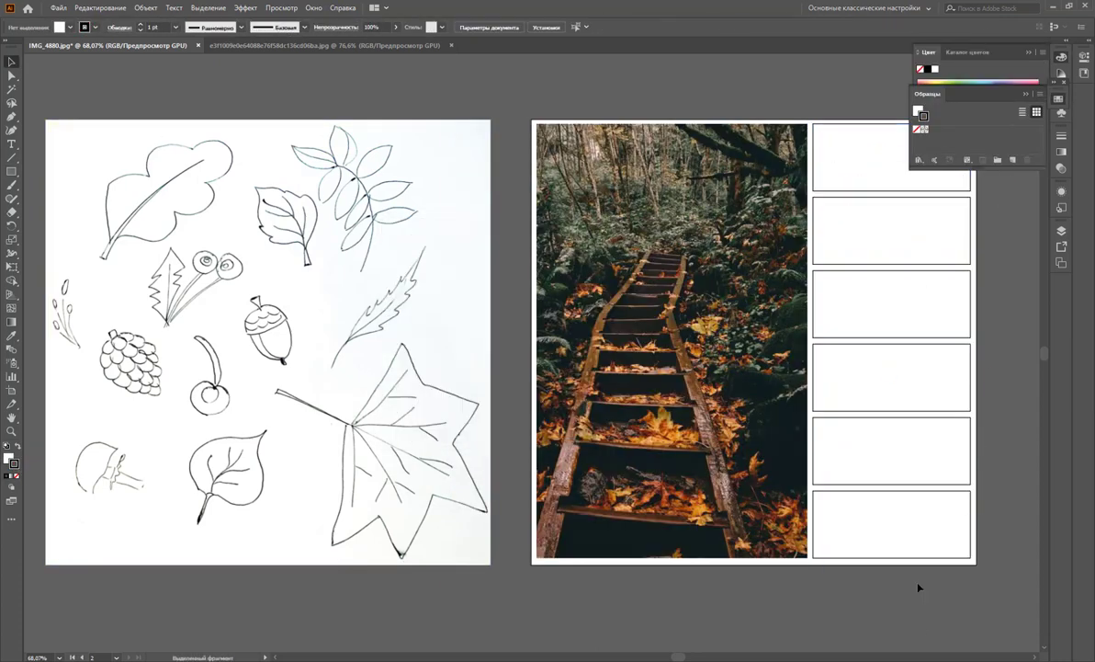
# - Fill the swatches with photo colours: dark tones, grey-green, fern green and leaf gold
pyautogui.press('i')
pyautogui.click(754, 496)
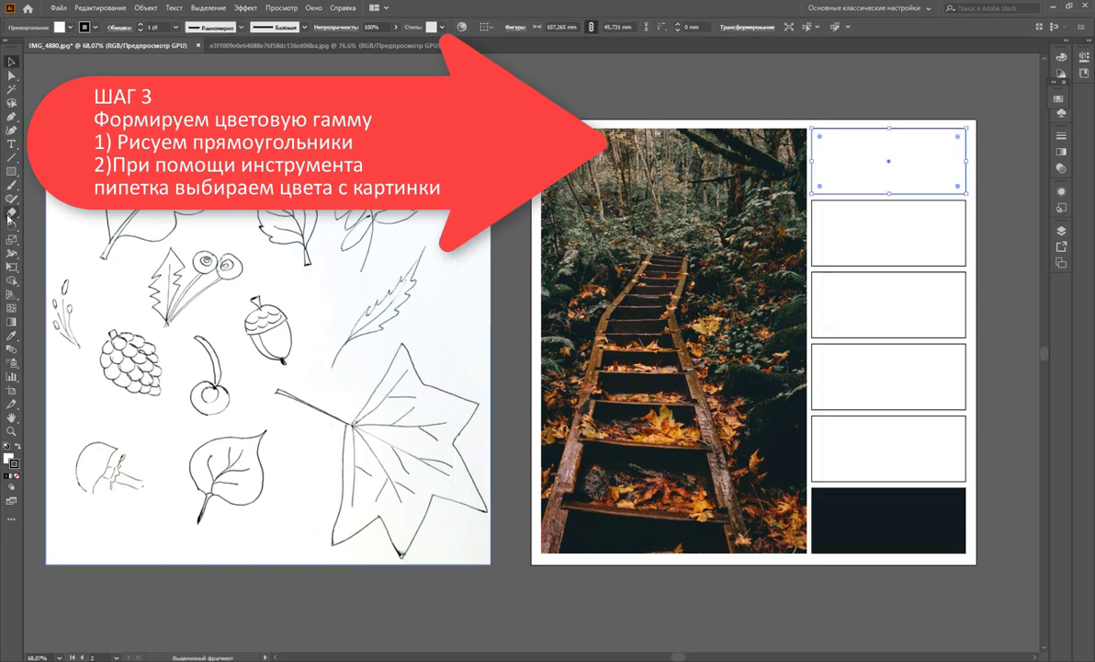
pyautogui.click(888, 161)
pyautogui.click(542, 213)
pyautogui.click(887, 449)
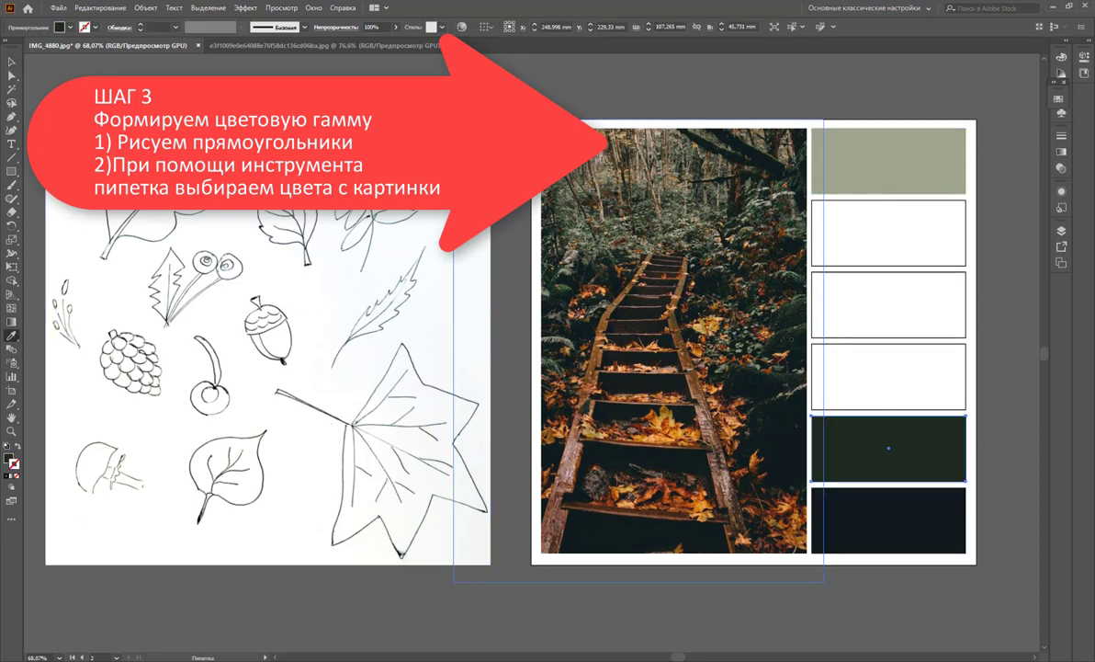
pyautogui.press('v')
pyautogui.click(888, 376)
pyautogui.press('i')
pyautogui.click(763, 276)
pyautogui.click(887, 233)
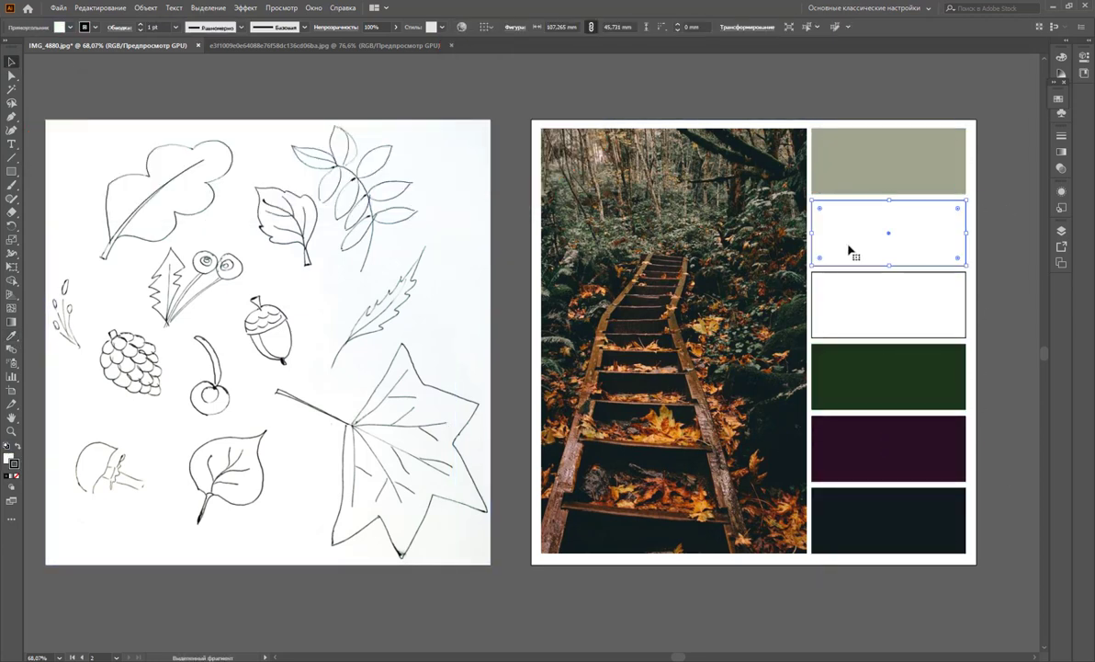
pyautogui.click(699, 431)
# - Sample a rust red from the leaves into the third swatch
pyautogui.click(905, 315)
pyautogui.press('i')
pyautogui.click(661, 423)
pyautogui.click(588, 496)
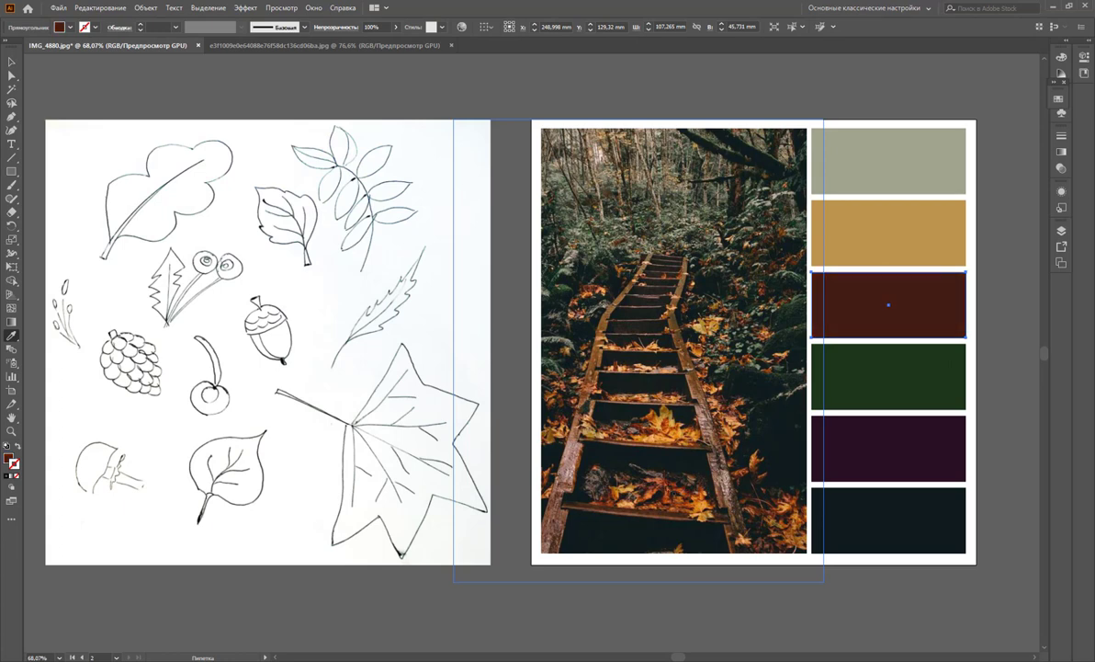
pyautogui.click(624, 386)
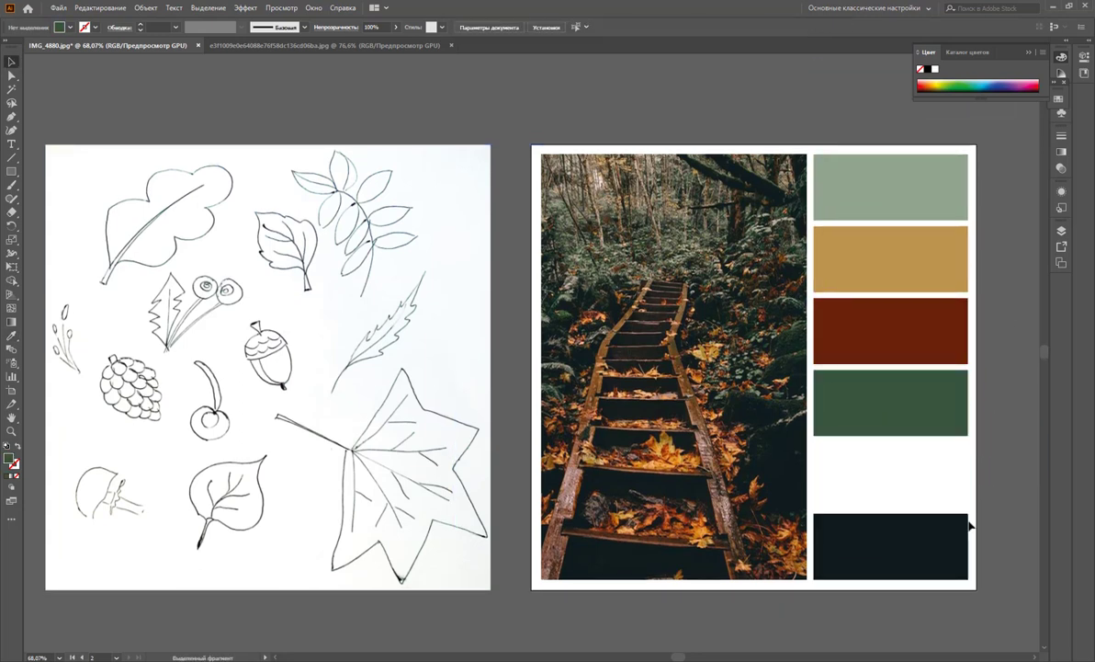
# - Try a different hue for the rust-red swatch in the colour picker
pyautogui.click(890, 331)
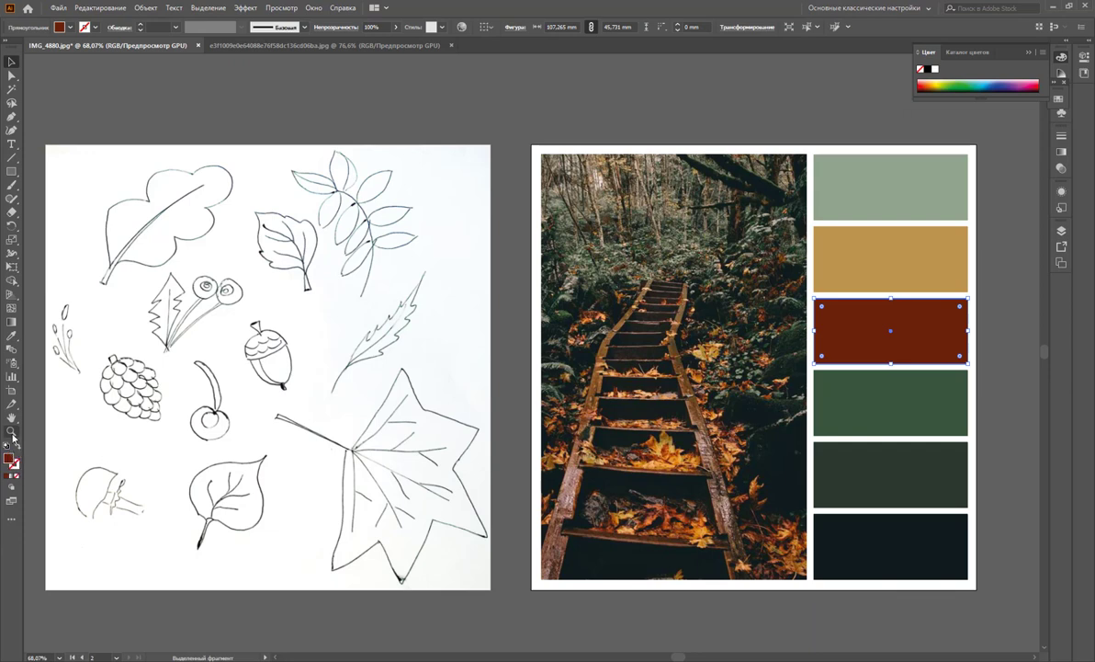
pyautogui.doubleClick(11, 456)
pyautogui.moveTo(554, 397); pyautogui.dragTo(560, 276)
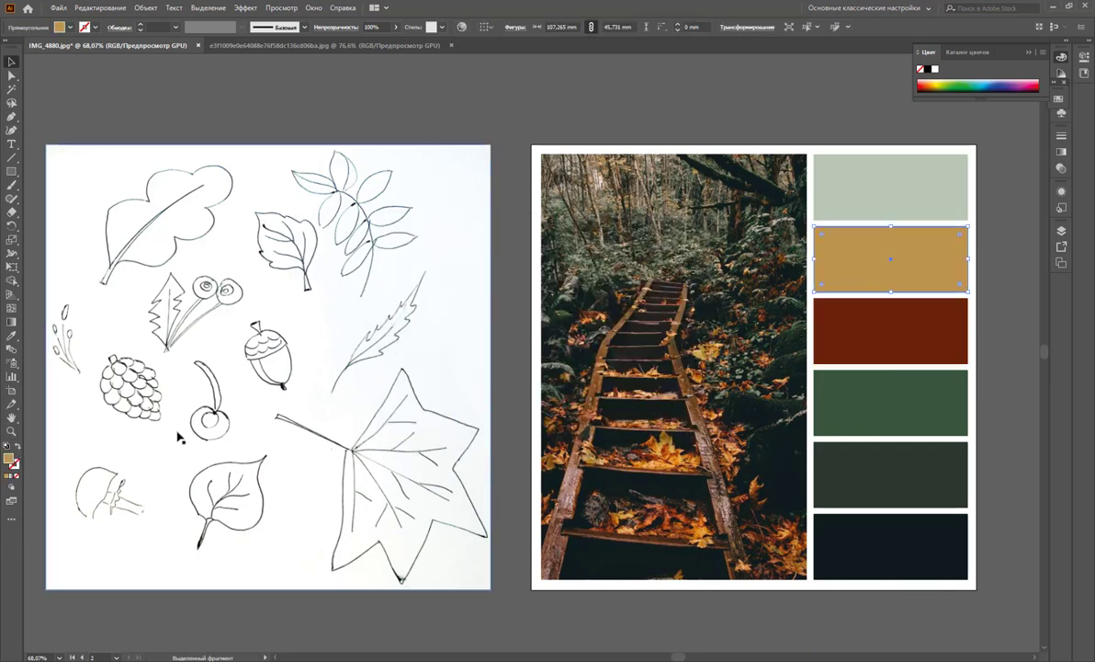
pyautogui.click(1002, 472)
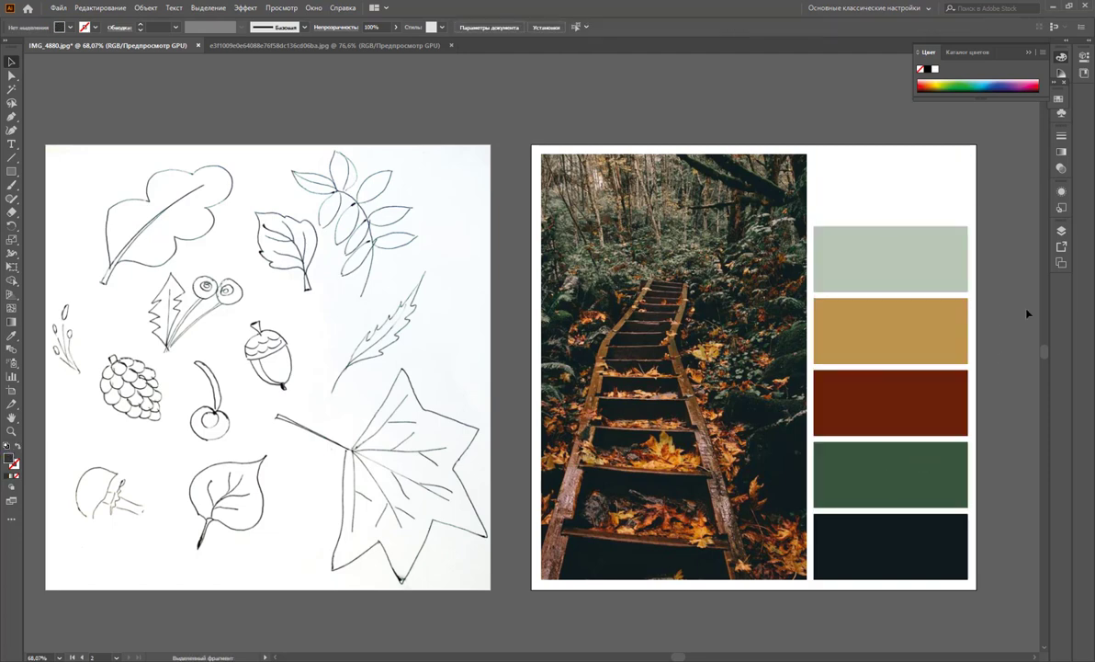
pyautogui.click(1058, 59)
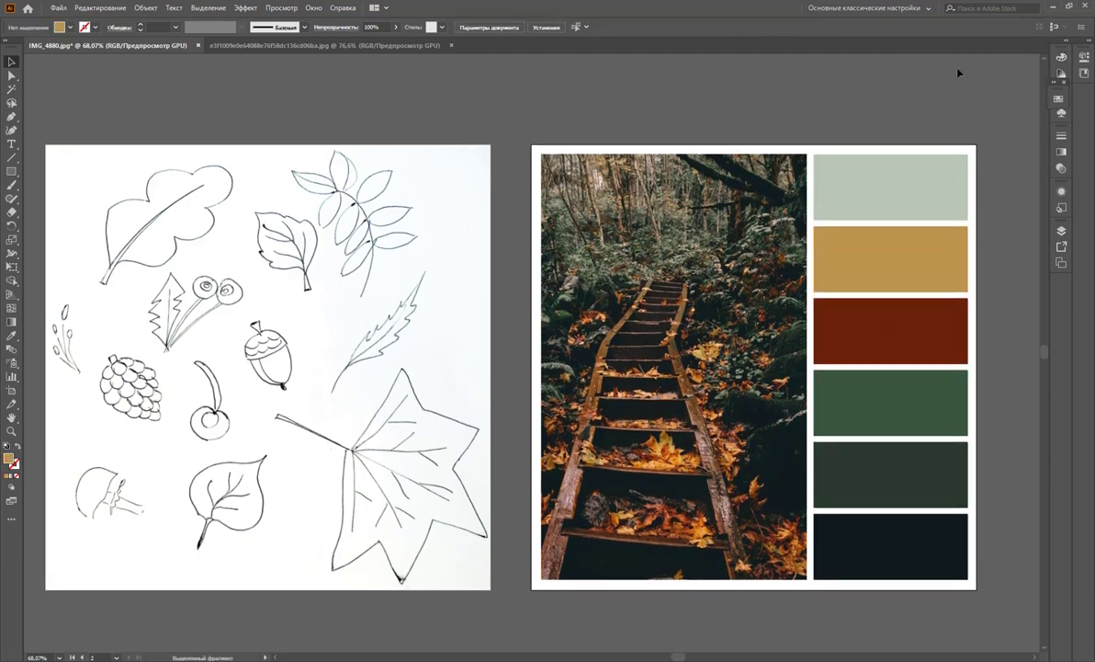
# - Copy the sketch artboard to a new artboard below the original
pyautogui.scroll(-1, 643, 276)
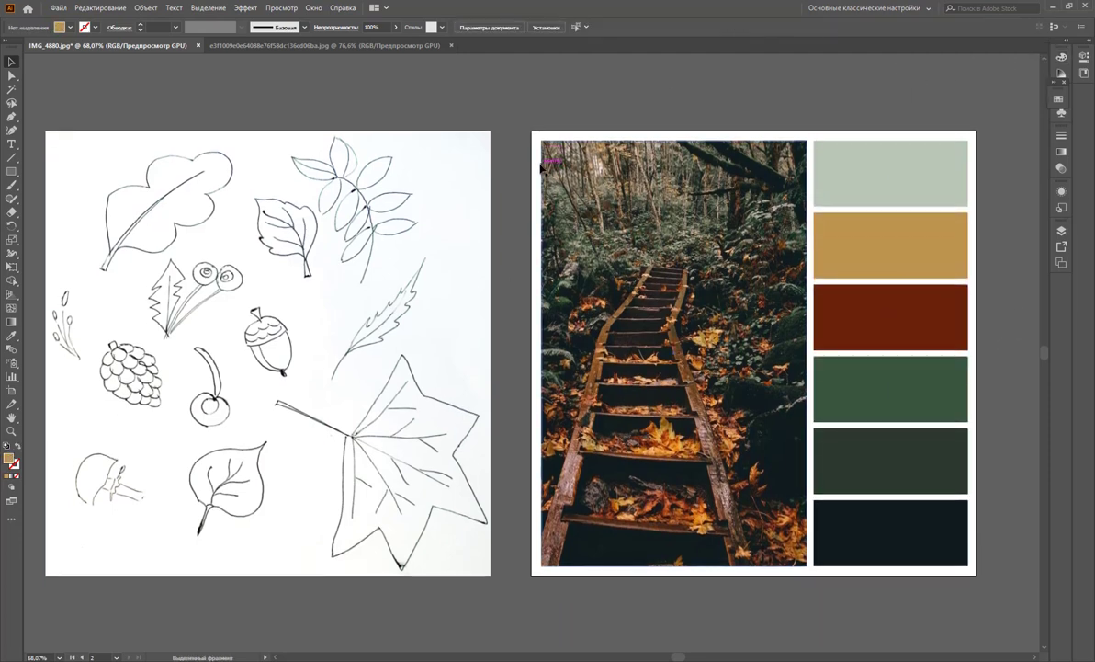
pyautogui.scroll(-1, 597, 230)
pyautogui.scroll(-2, 542, 168)
pyautogui.scroll(-1, 542, 168)
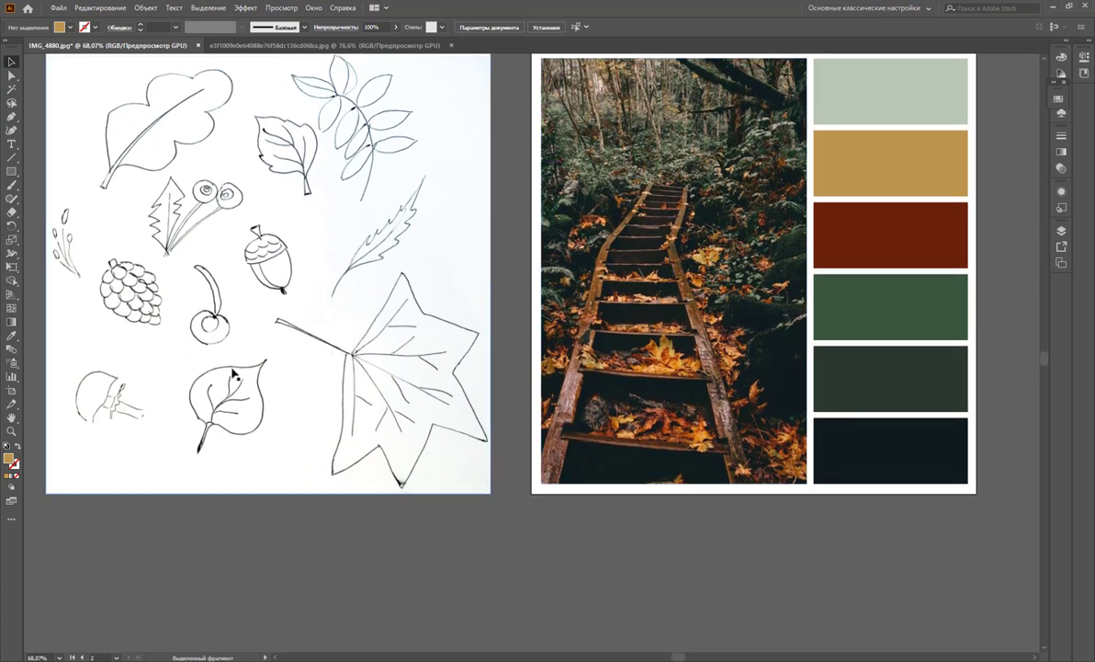
pyautogui.click(11, 390)
pyautogui.scroll(-3, 368, 292)
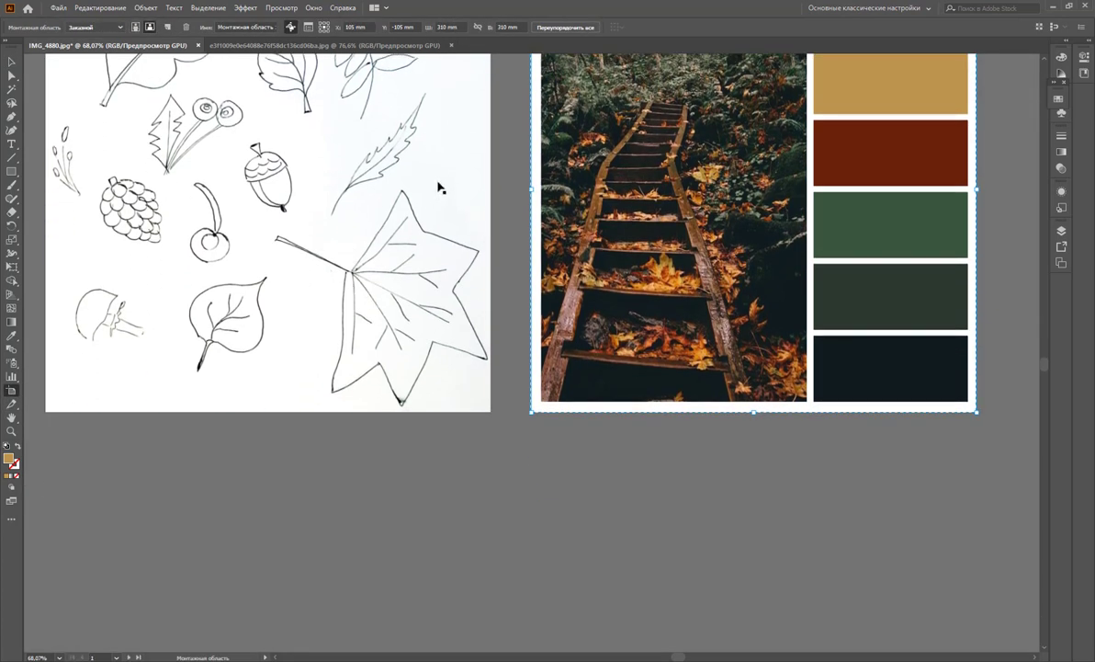
pyautogui.moveTo(458, 88); pyautogui.dragTo(447, 552)
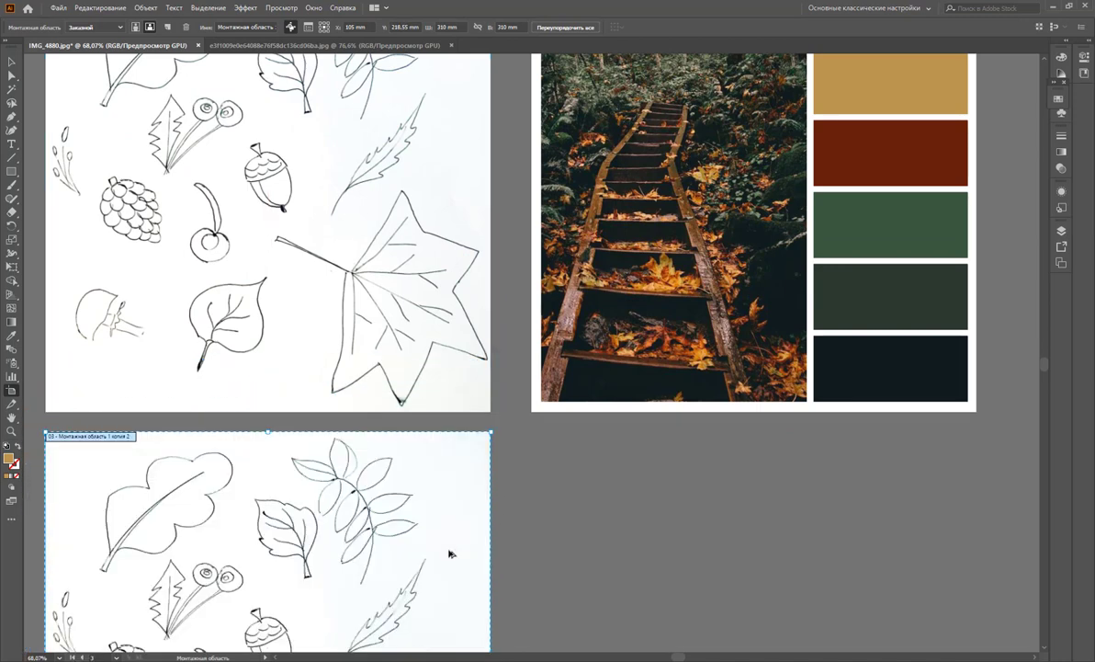
# - Lock Слой 1 in the Layers panel and fit the copied artboard in the window
pyautogui.scroll(-10, 464, 407)
pyautogui.scroll(-2, 569, 356)
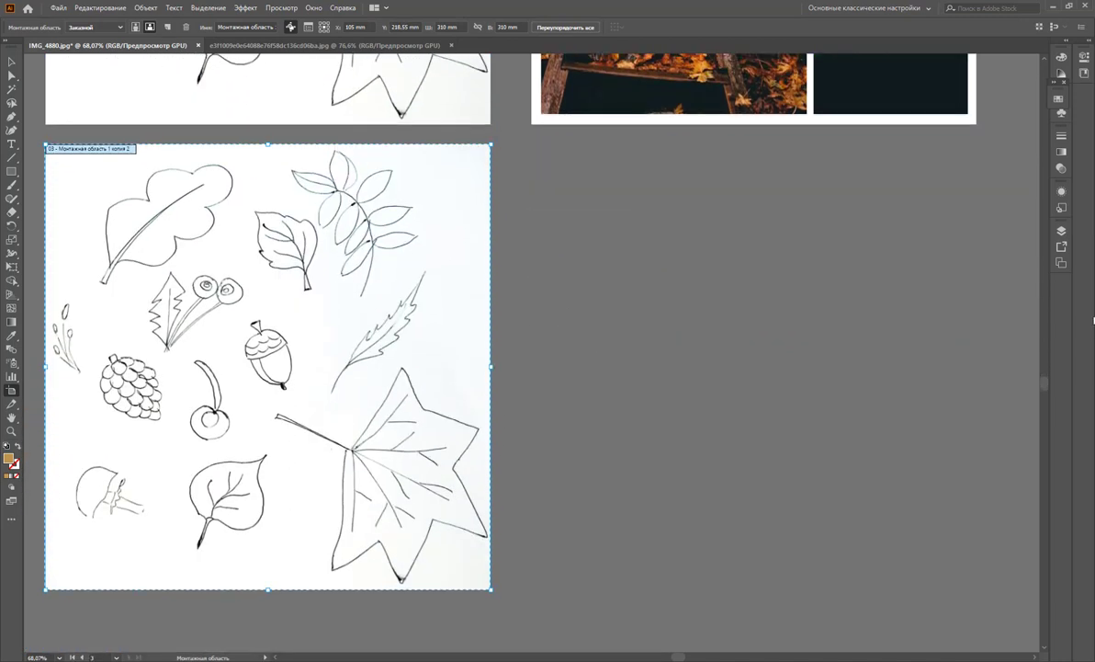
pyautogui.click(1066, 42)
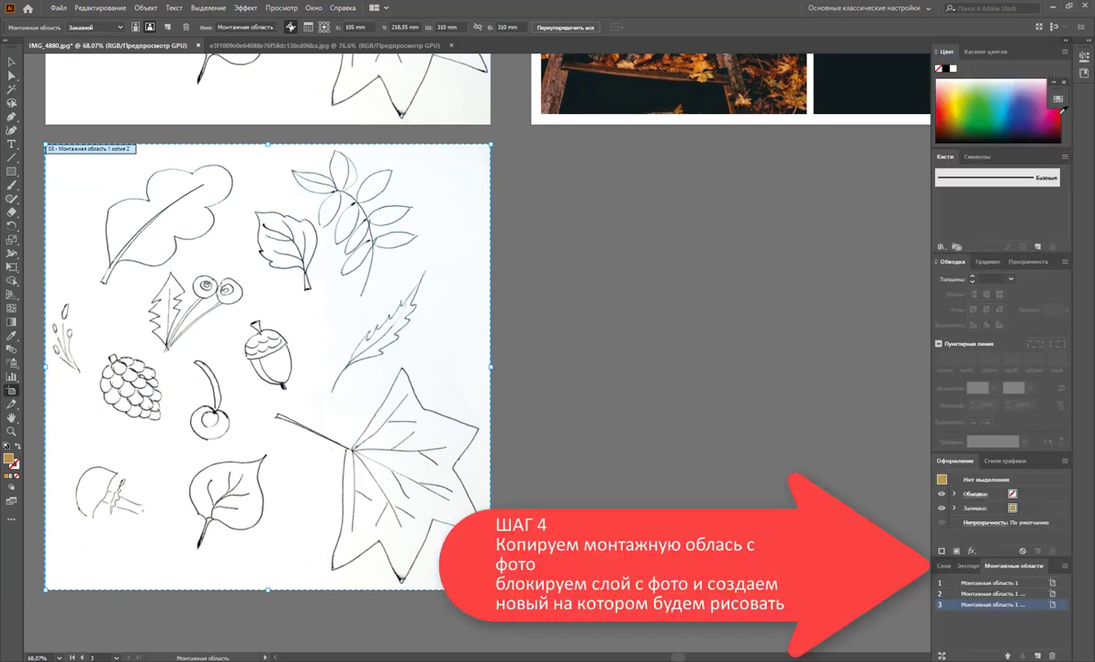
pyautogui.click(943, 567)
pyautogui.click(952, 585)
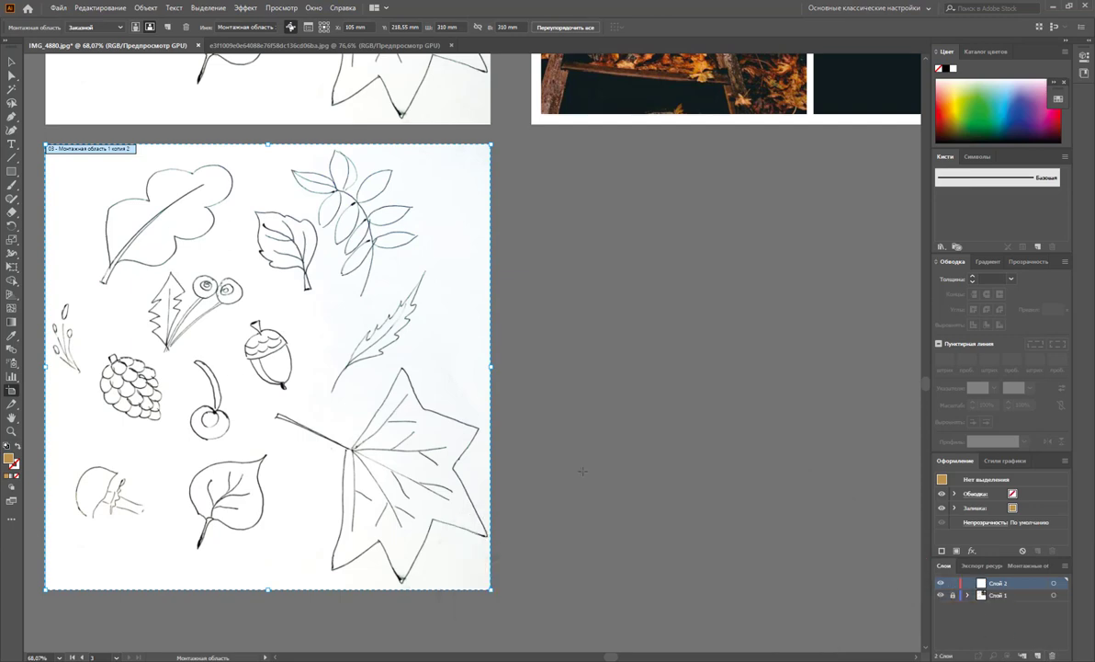
pyautogui.hotkey('ctrl', '0')
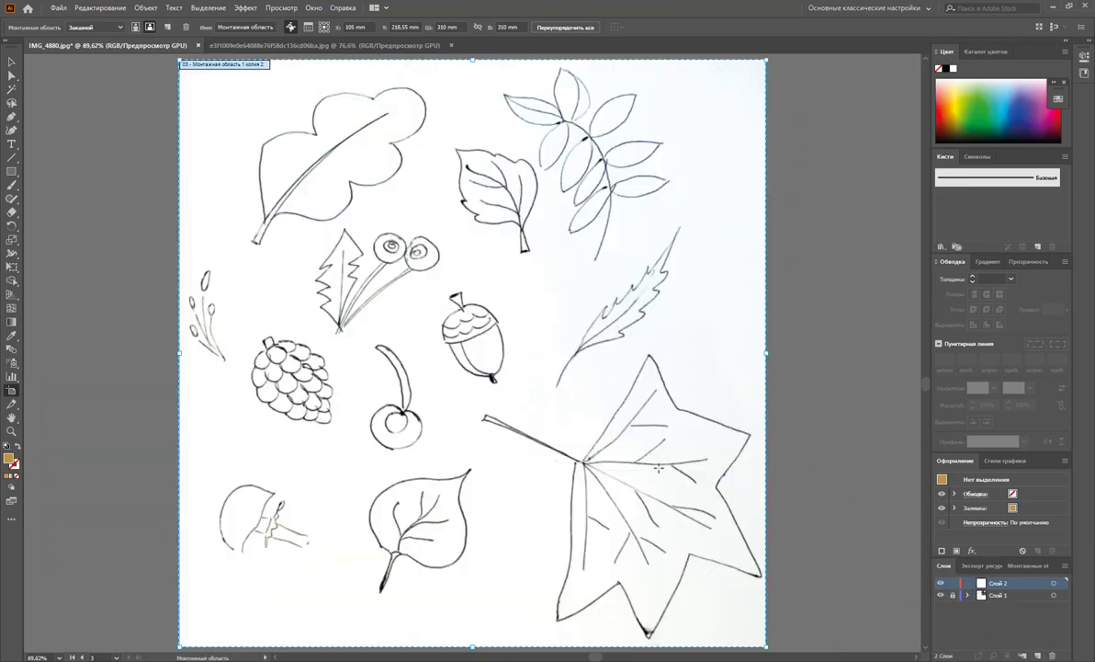
# - Select the basic Pen tool and zoom in on the oak leaf sketch
pyautogui.click(10, 63)
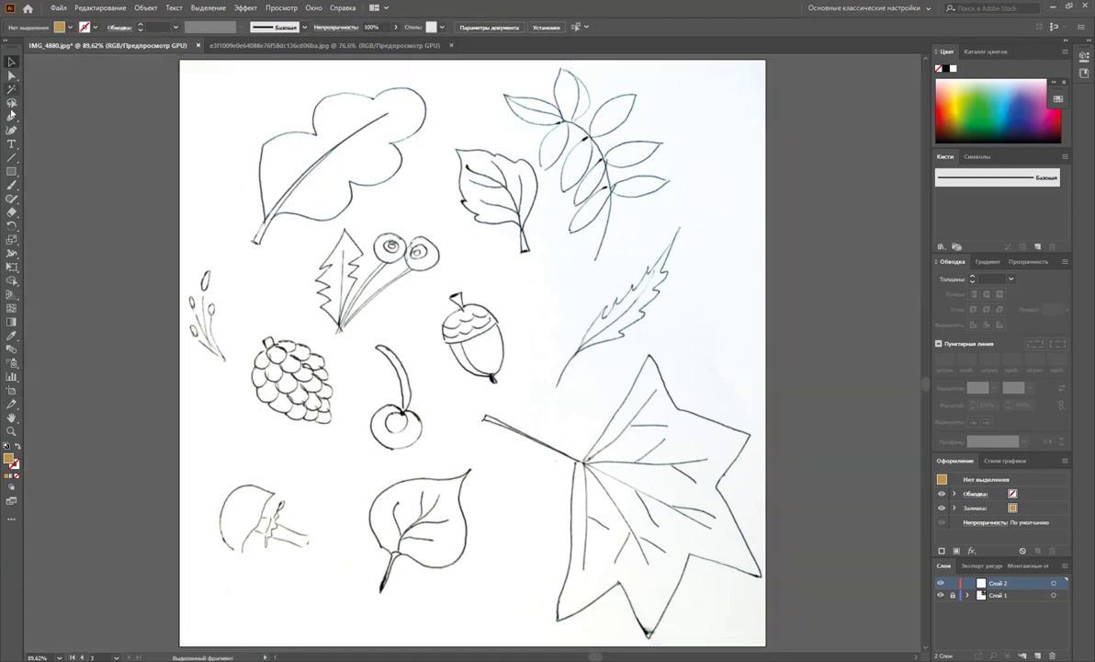
pyautogui.click(13, 117)
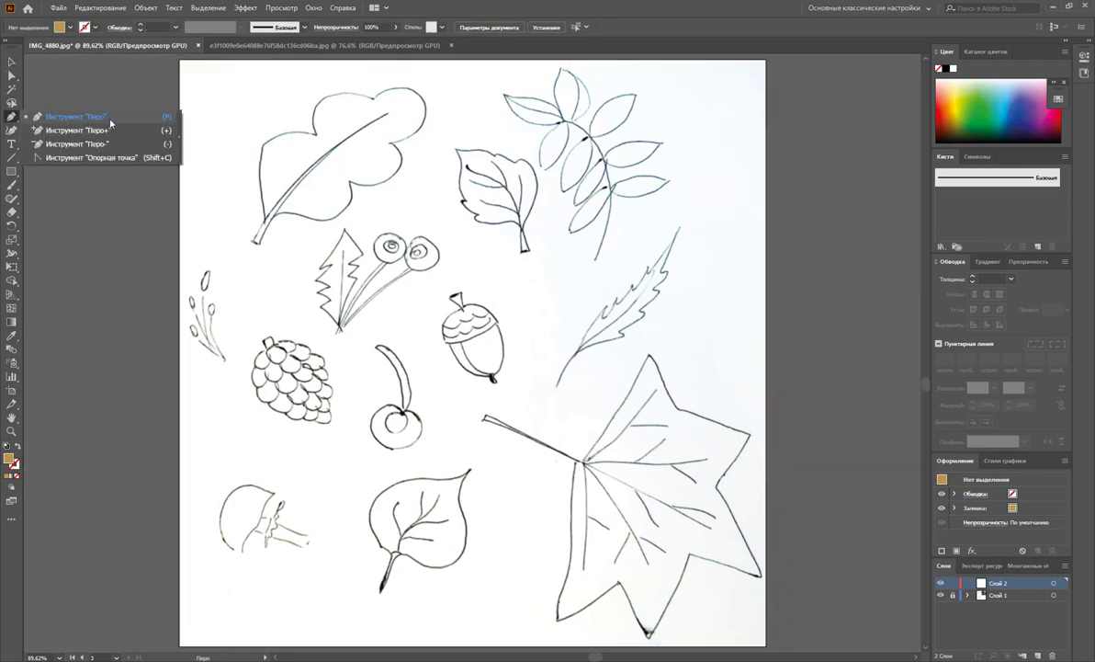
pyautogui.click(110, 119)
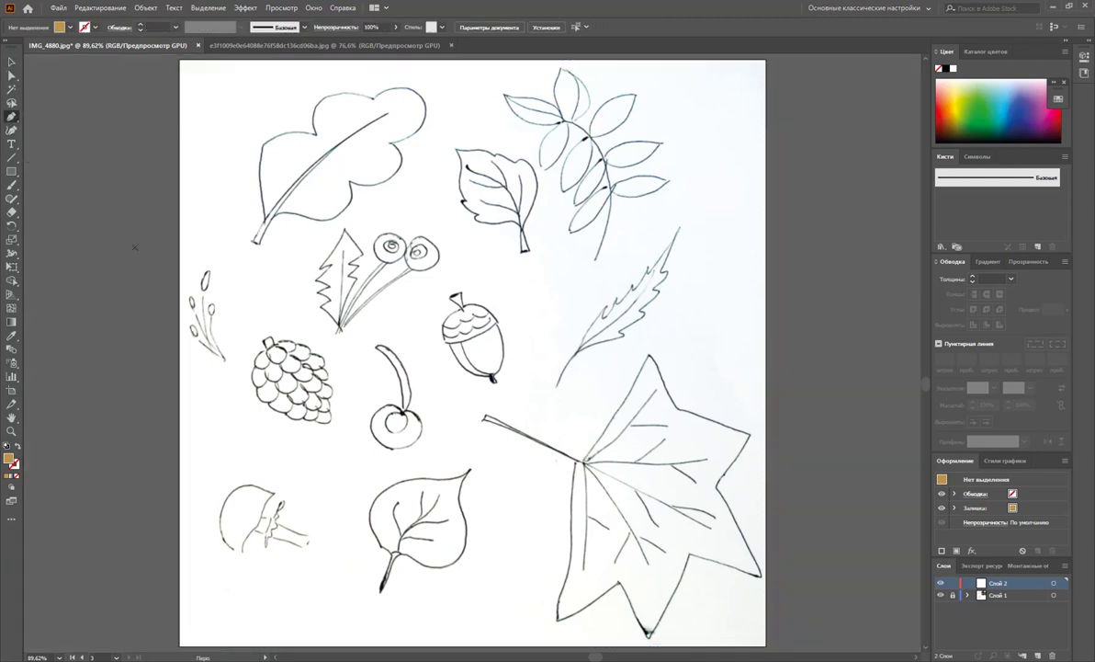
pyautogui.click(362, 183)
pyautogui.click(471, 322)
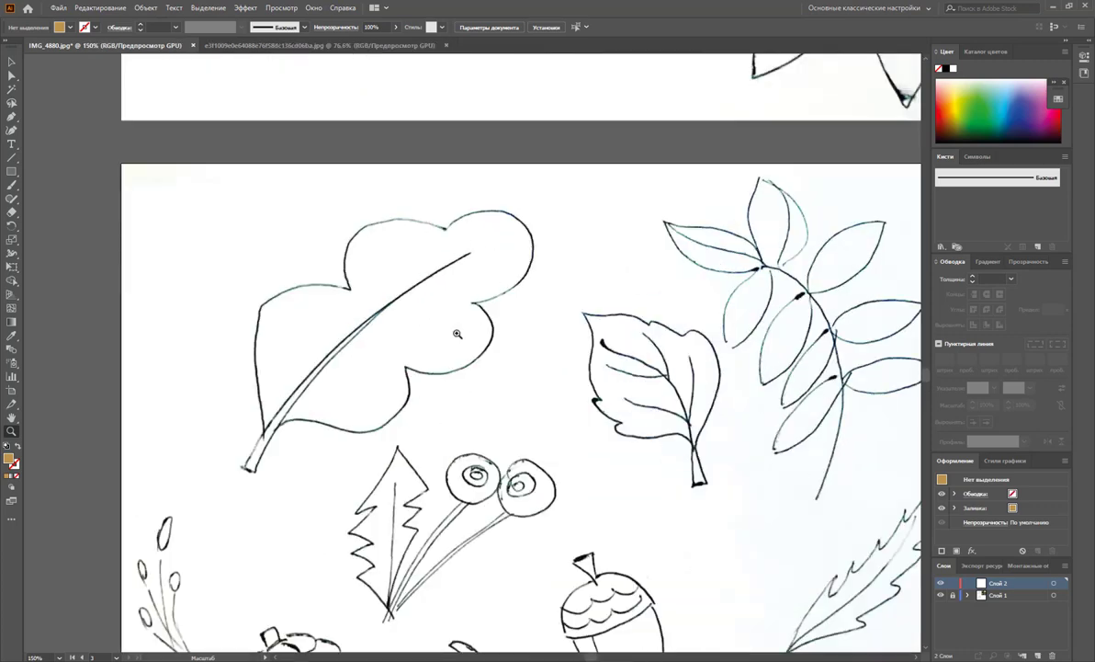
pyautogui.click(418, 319)
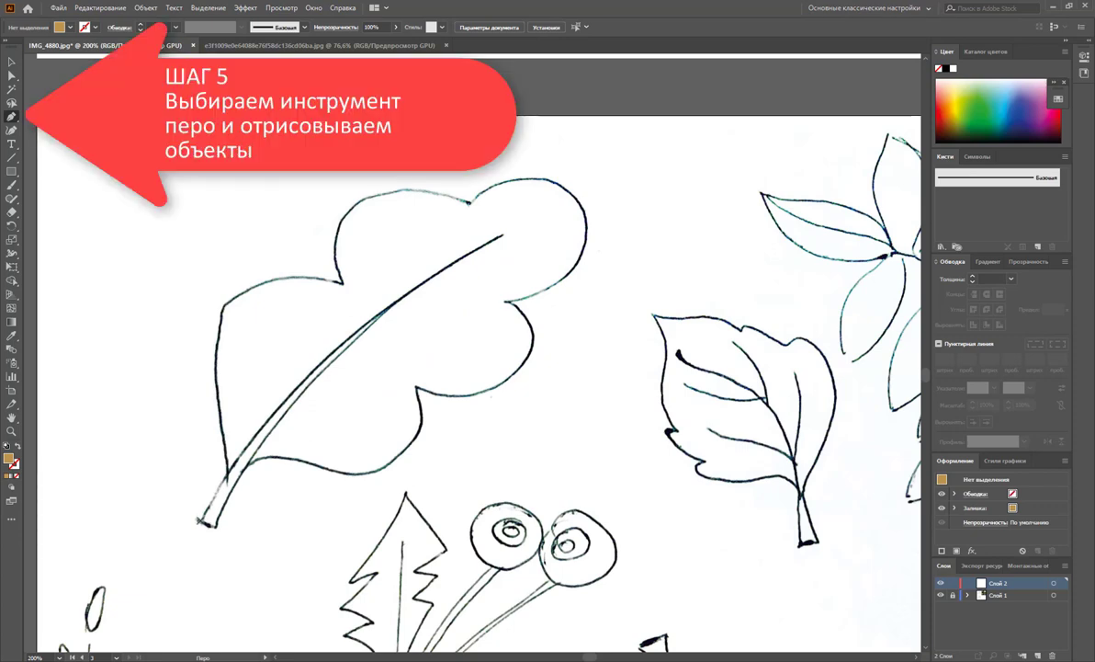
# - Begin the leaf outline from the stem base around the left lobe, after an undone vein curve
pyautogui.moveTo(202, 522); pyautogui.dragTo(220, 536)
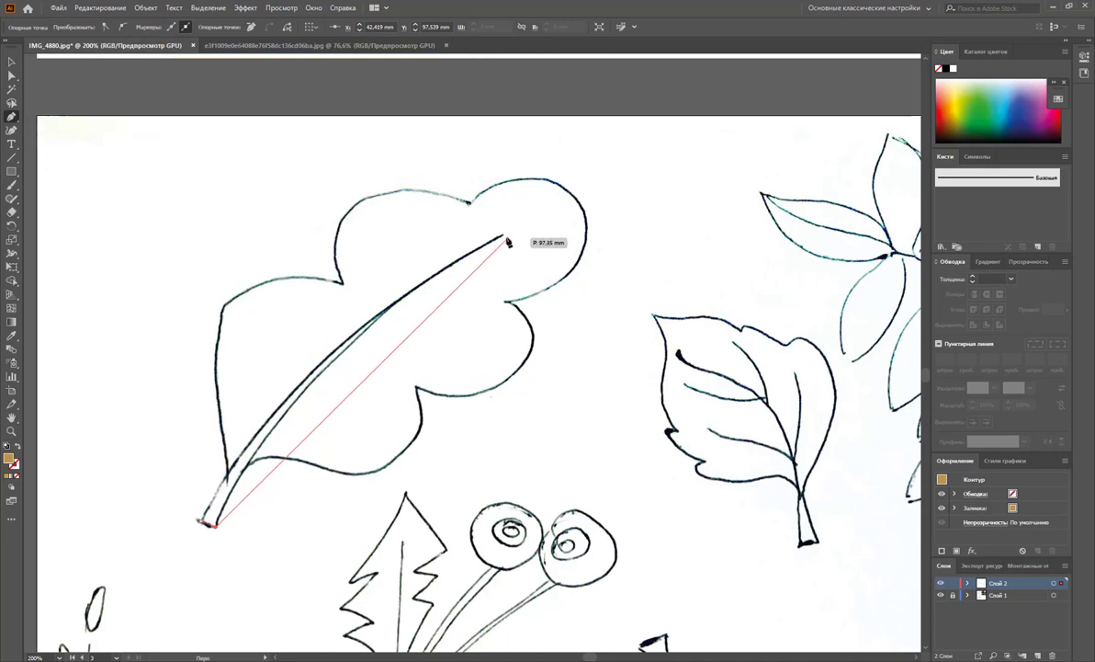
pyautogui.moveTo(563, 210); pyautogui.dragTo(746, 95)
pyautogui.moveTo(16, 131); pyautogui.dragTo(104, 70)
pyautogui.hotkey('ctrl', 'z')
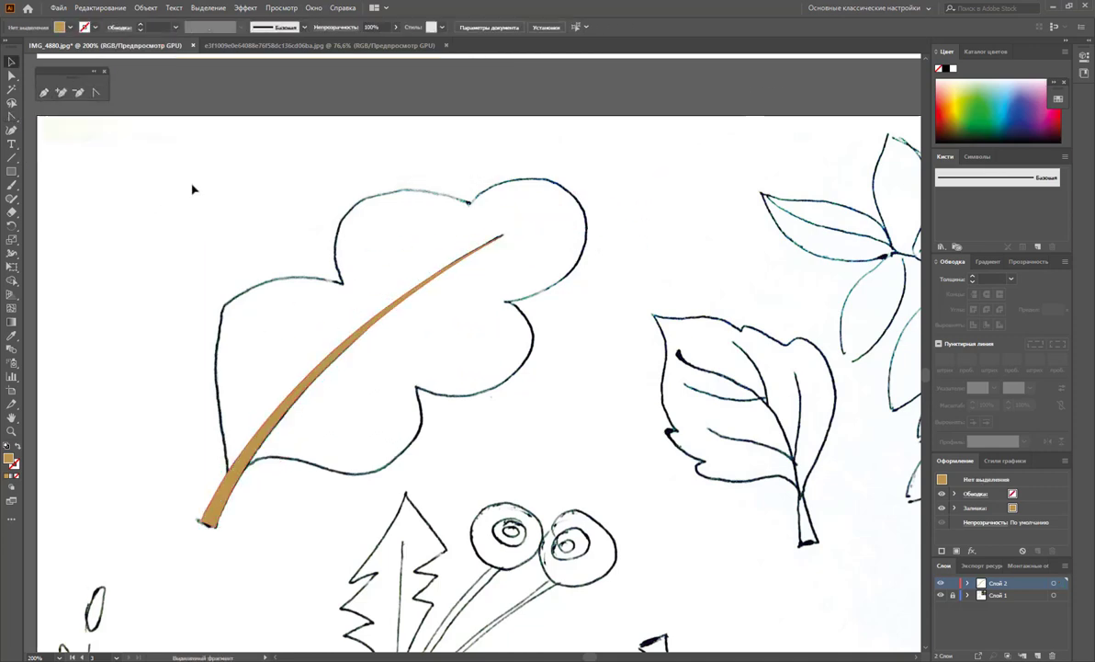
pyautogui.click(237, 455)
pyautogui.moveTo(225, 305); pyautogui.dragTo(197, 313)
pyautogui.click(284, 274)
pyautogui.moveTo(335, 280); pyautogui.dragTo(345, 291)
# - Continue the unfilled outline over the upper and right lobes, closing it at the stem
pyautogui.click(345, 212)
pyautogui.click(430, 191)
pyautogui.click(469, 202)
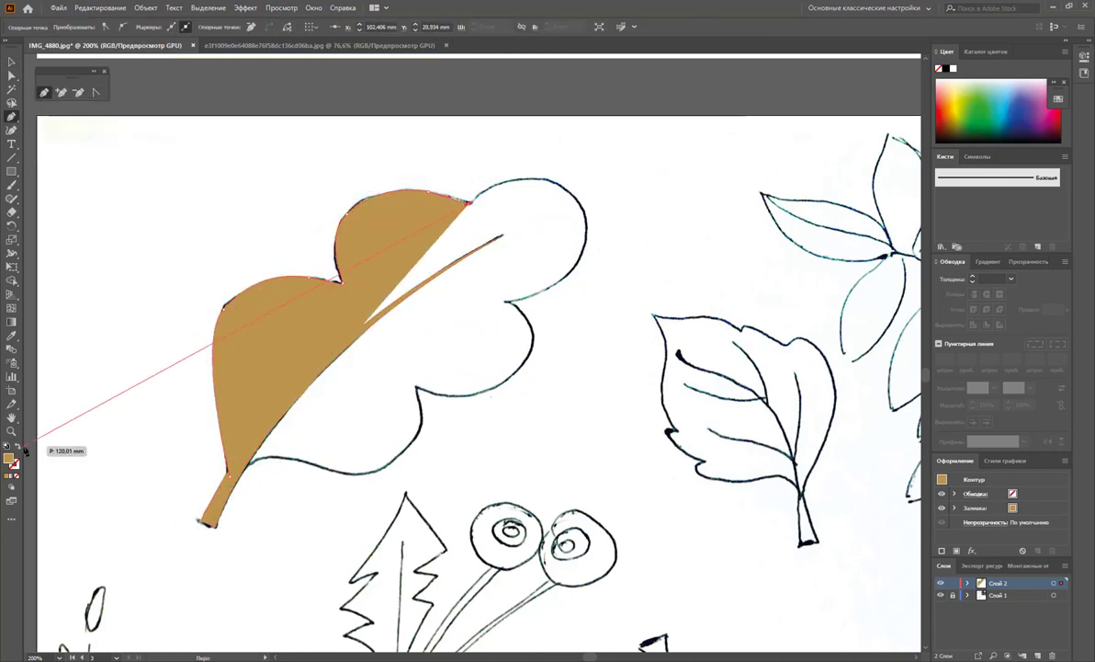
pyautogui.click(16, 451)
pyautogui.moveTo(557, 183); pyautogui.dragTo(609, 206)
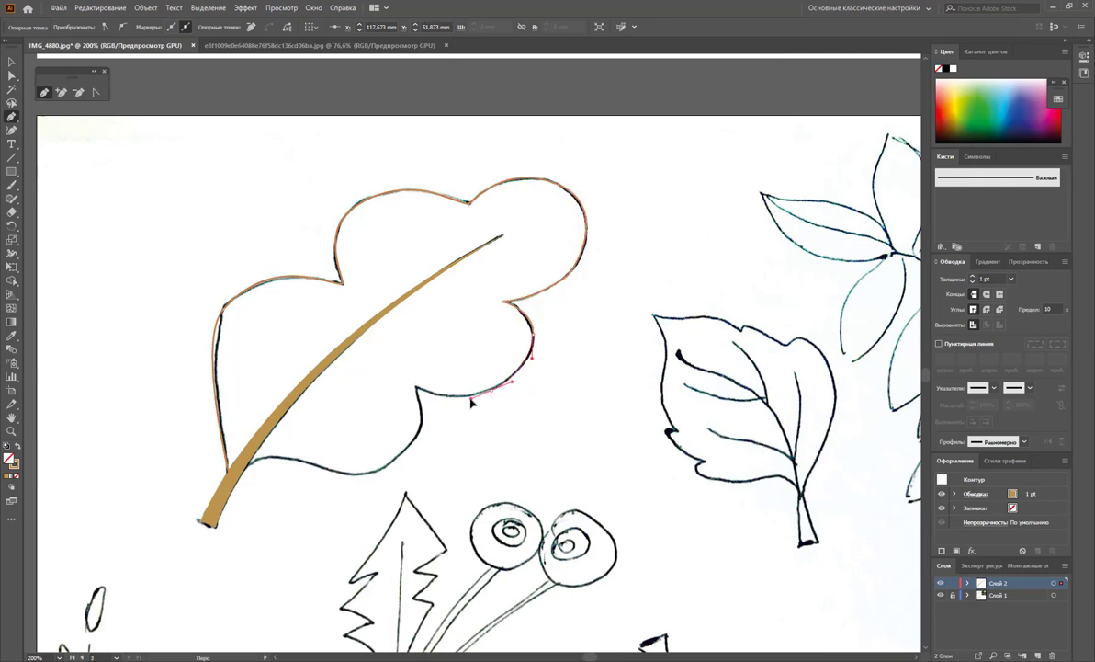
pyautogui.click(231, 480)
# - Give the leaf outline a red stroke and show the Swatches panel
pyautogui.press('v')
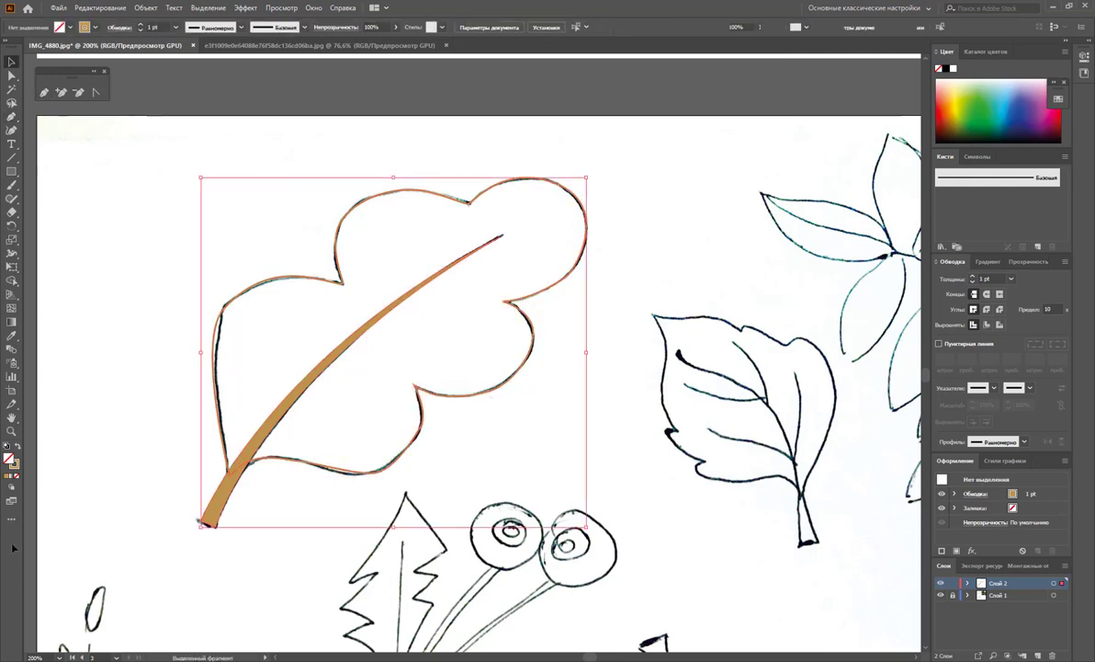
pyautogui.doubleClick(14, 462)
pyautogui.click(688, 261)
pyautogui.click(314, 8)
pyautogui.click(340, 300)
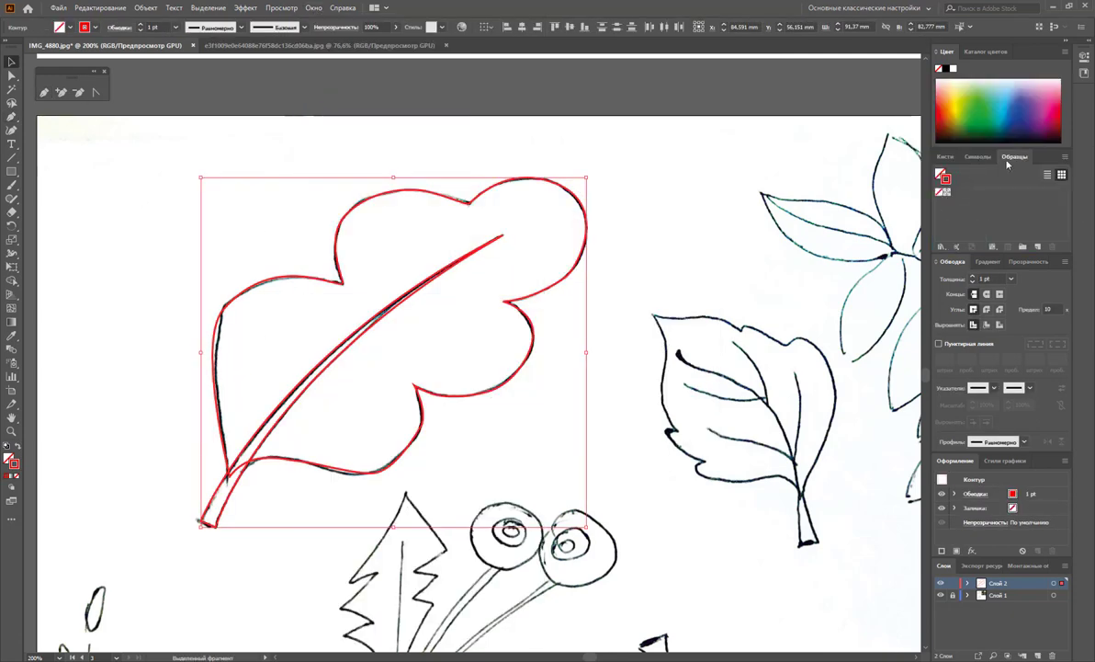
pyautogui.click(514, 454)
# - Trace the outline of the second, rounded leaf with the Pen tool
pyautogui.moveTo(513, 454); pyautogui.dragTo(339, 362)
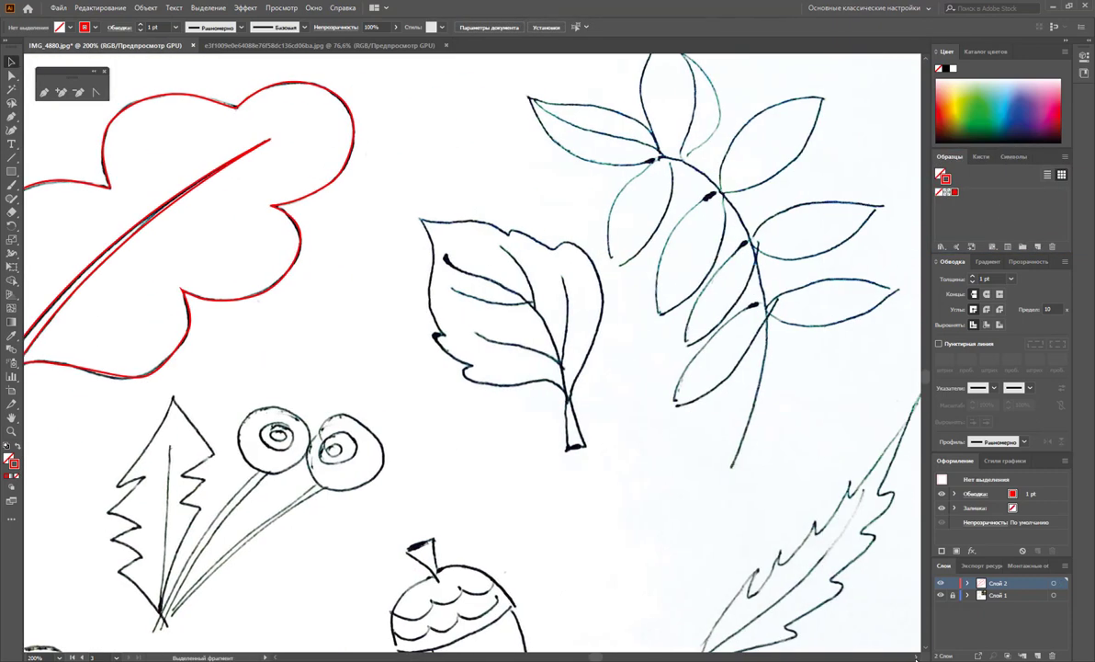
pyautogui.press('p')
pyautogui.click(419, 219)
pyautogui.moveTo(439, 334); pyautogui.dragTo(448, 338)
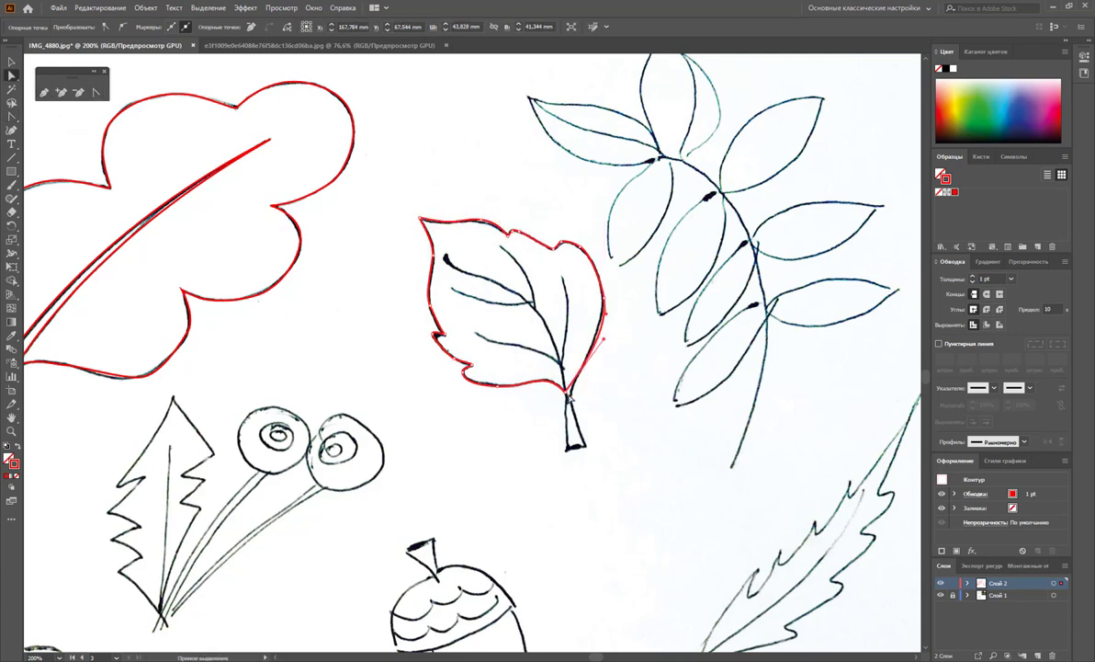
pyautogui.press('v')
pyautogui.hotkey('ctrl', '+')
pyautogui.hotkey('ctrl', '+')
pyautogui.moveTo(12, 197); pyautogui.dragTo(65, 211)
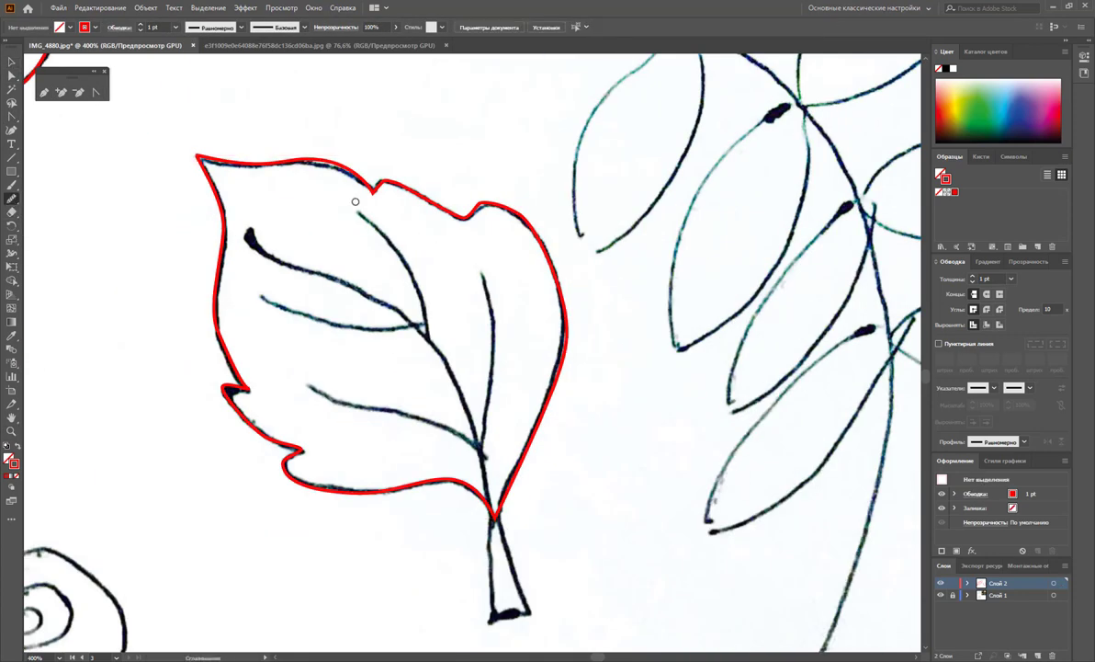
pyautogui.press('p')
# - Trace the rounded leaf's curved central vein and its lower, upper-left, right and left veins
pyautogui.click(248, 237)
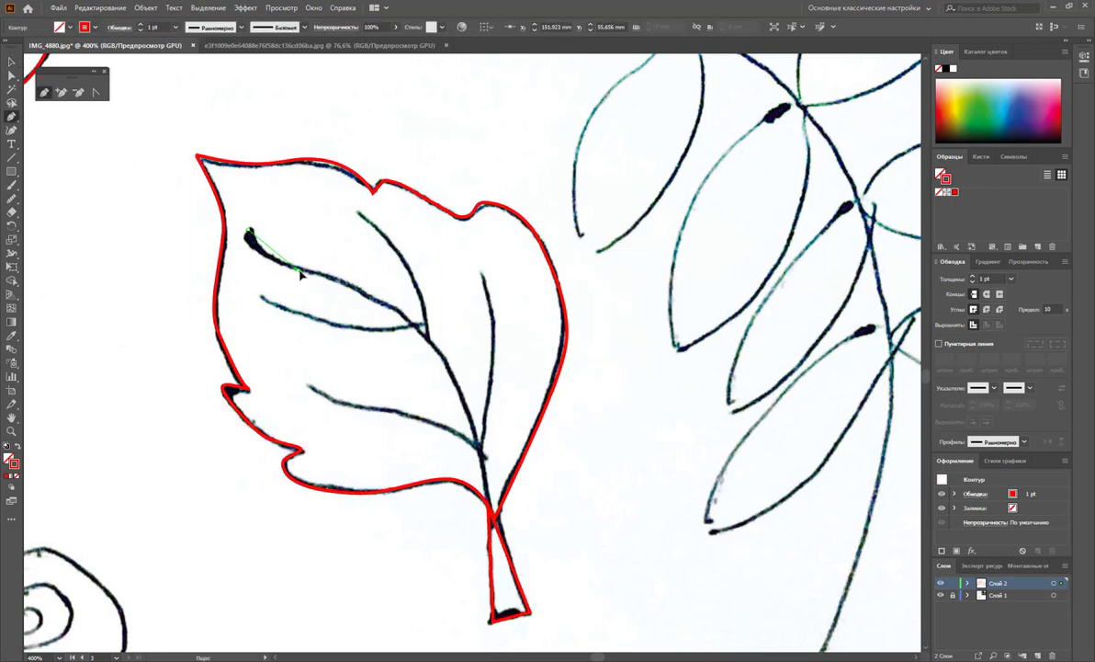
pyautogui.moveTo(439, 351); pyautogui.dragTo(476, 409)
pyautogui.click(489, 505)
pyautogui.click(310, 386)
pyautogui.click(477, 448)
pyautogui.click(358, 214)
pyautogui.click(425, 322)
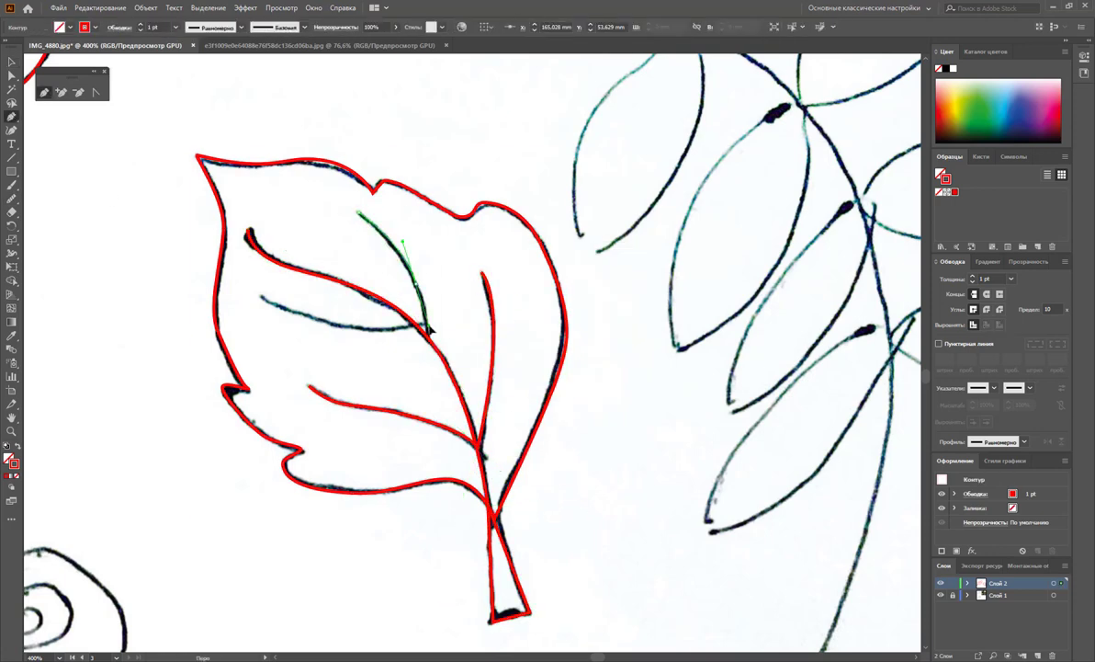
pyautogui.click(482, 273)
pyautogui.click(262, 296)
# - Outline the leafy branch's stem from its top down and back
pyautogui.hotkey('ctrl', '-')
pyautogui.hscroll(5, 402, 334)
pyautogui.scroll(-2, 402, 333)
pyautogui.click(358, 124)
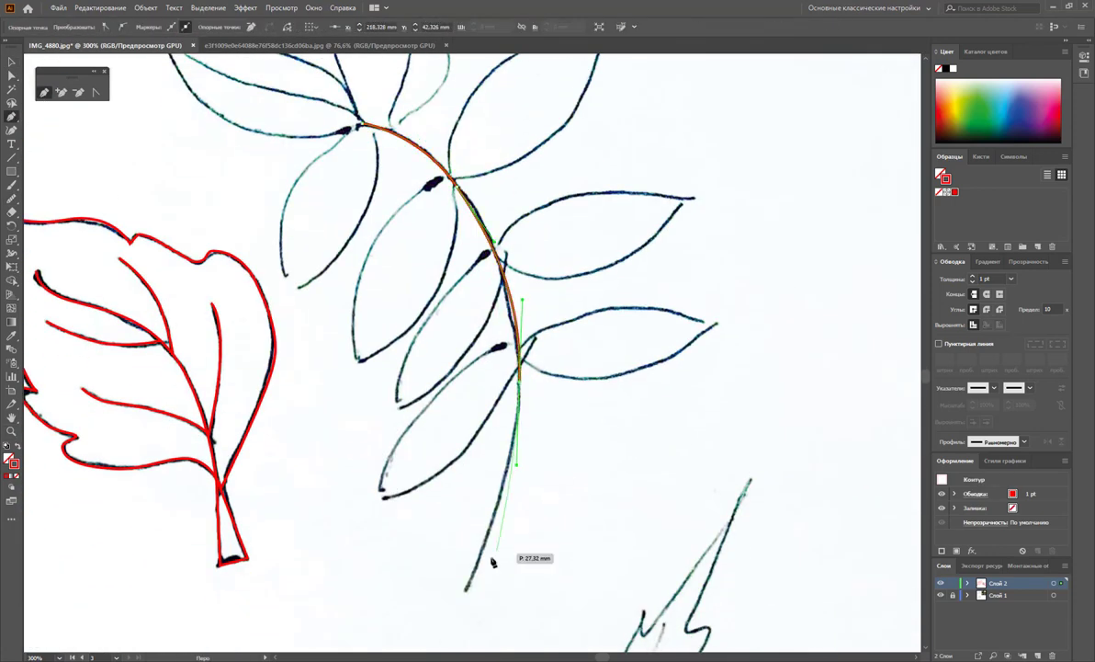
pyautogui.moveTo(464, 586); pyautogui.dragTo(524, 450)
pyautogui.click(366, 122)
# - Trace the branch's upper-left, top, lower-left and upper-right leaflets
pyautogui.scroll(3, 378, 178)
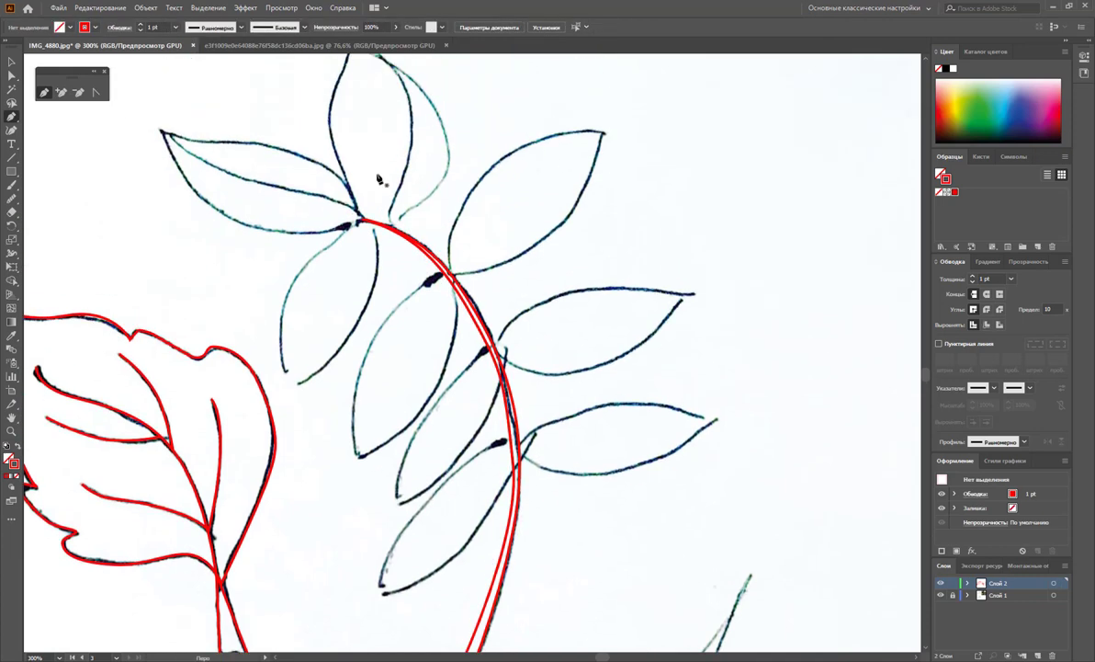
pyautogui.click(360, 237)
pyautogui.click(166, 149)
pyautogui.scroll(3, 411, 147)
pyautogui.click(358, 132)
pyautogui.click(391, 315)
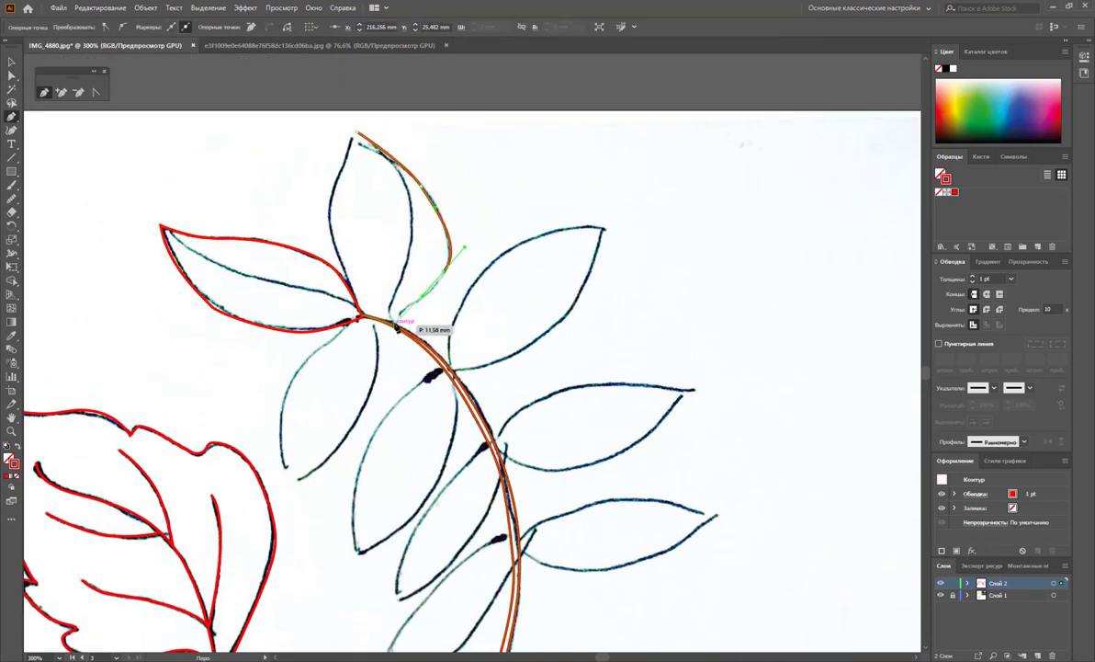
pyautogui.click(356, 131)
pyautogui.click(382, 322)
pyautogui.click(449, 367)
pyautogui.click(604, 228)
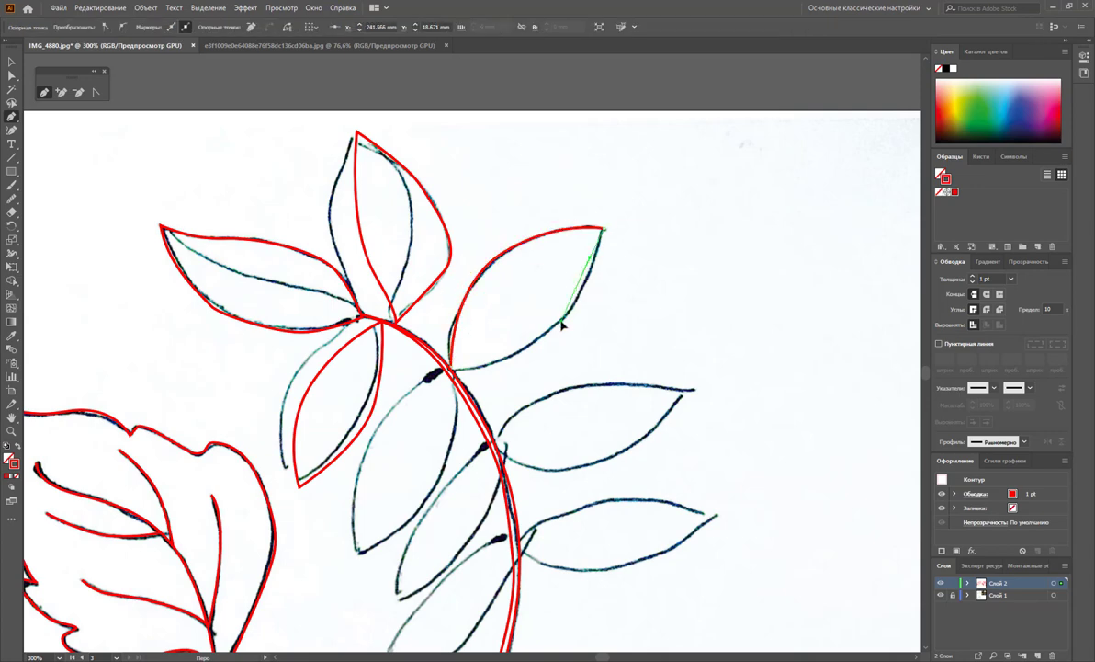
pyautogui.click(448, 367)
pyautogui.moveTo(355, 551); pyautogui.dragTo(459, 459)
# - Trace the further right and lower-left leaflets down the branch
pyautogui.scroll(3, 459, 459)
pyautogui.click(448, 287)
pyautogui.click(496, 353)
pyautogui.moveTo(545, 315); pyautogui.dragTo(689, 308)
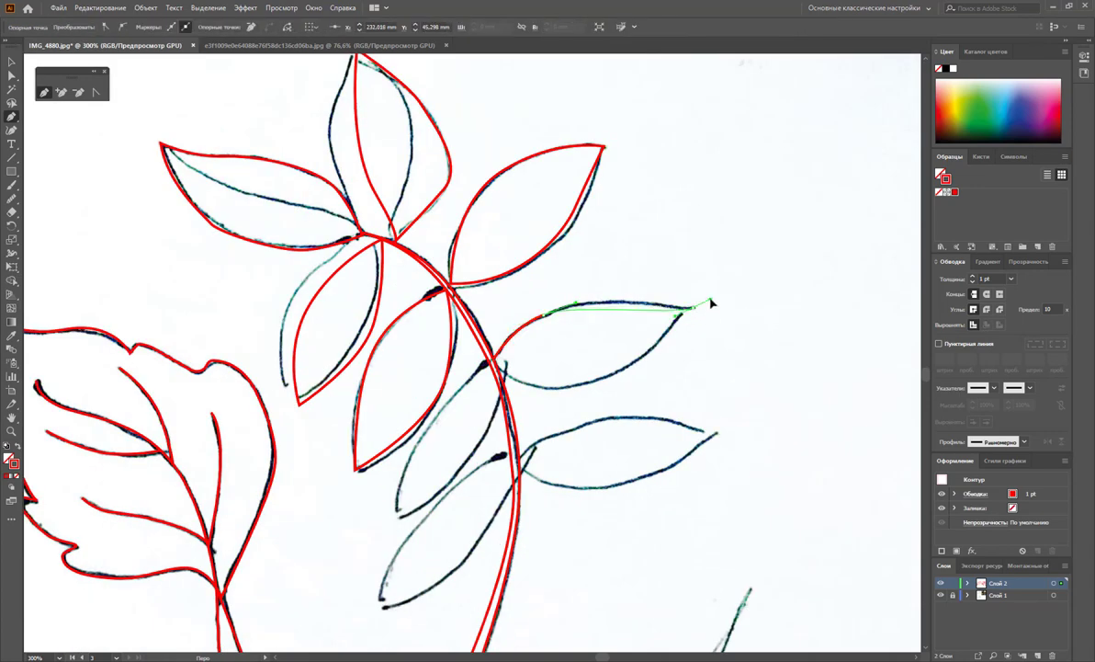
pyautogui.click(485, 365)
pyautogui.click(396, 510)
pyautogui.scroll(3, 415, 513)
pyautogui.click(486, 298)
pyautogui.click(521, 393)
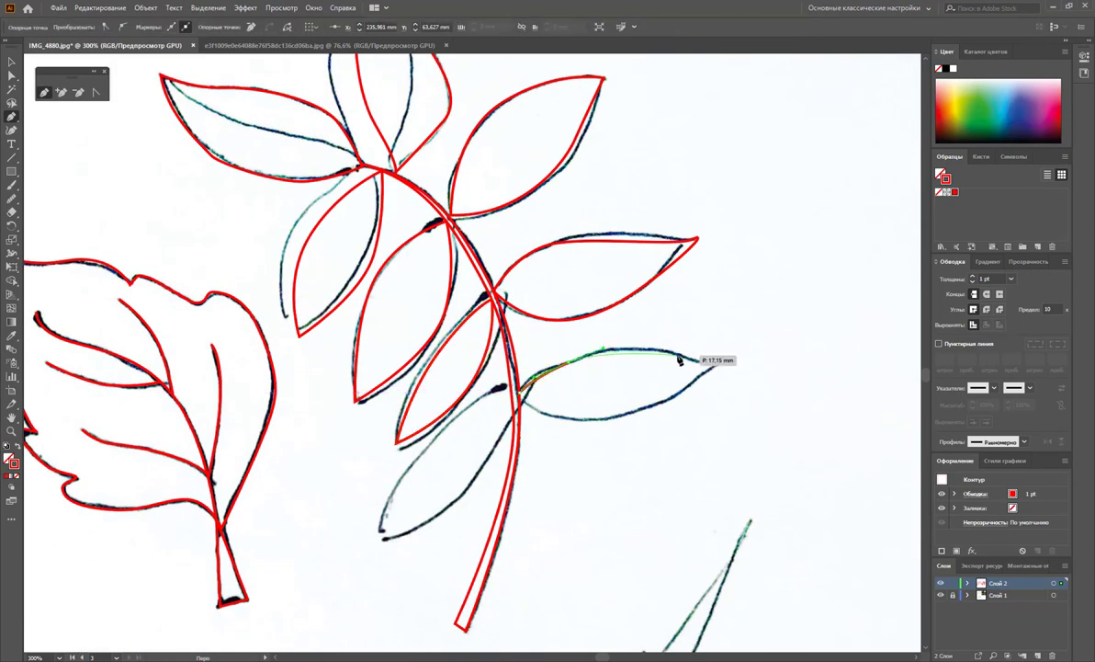
pyautogui.click(720, 363)
pyautogui.click(521, 395)
pyautogui.click(512, 396)
pyautogui.click(474, 402)
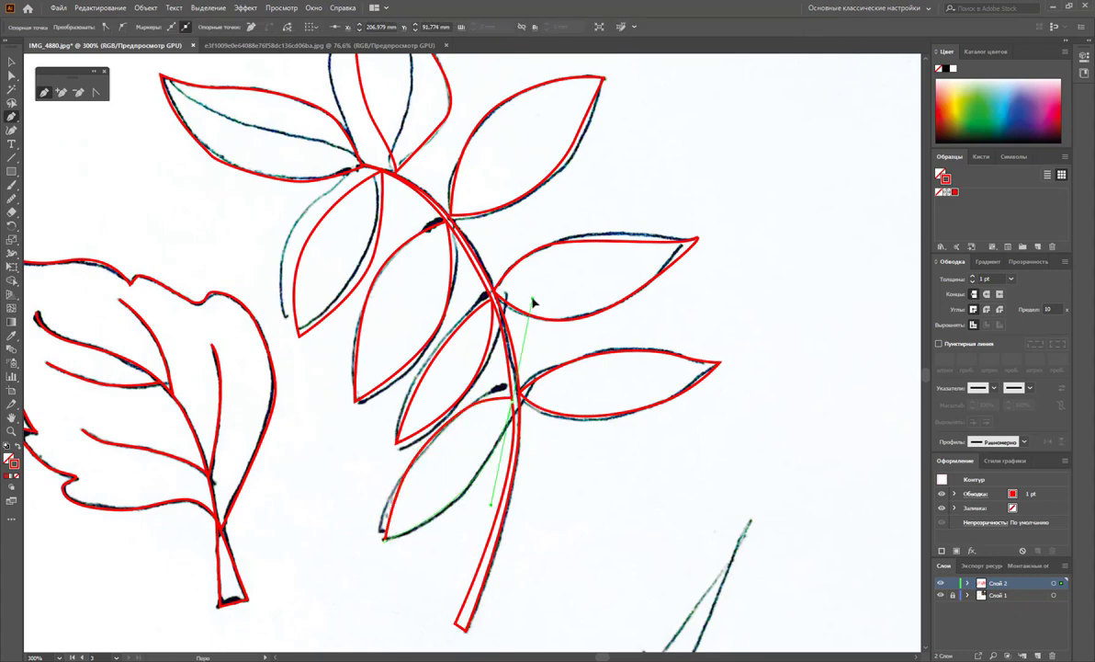
pyautogui.scroll(6, 533, 303)
# - Select the top leaflet and open the Pathfinder panel from the Window menu
pyautogui.click(477, 237)
pyautogui.click(313, 7)
pyautogui.click(432, 299)
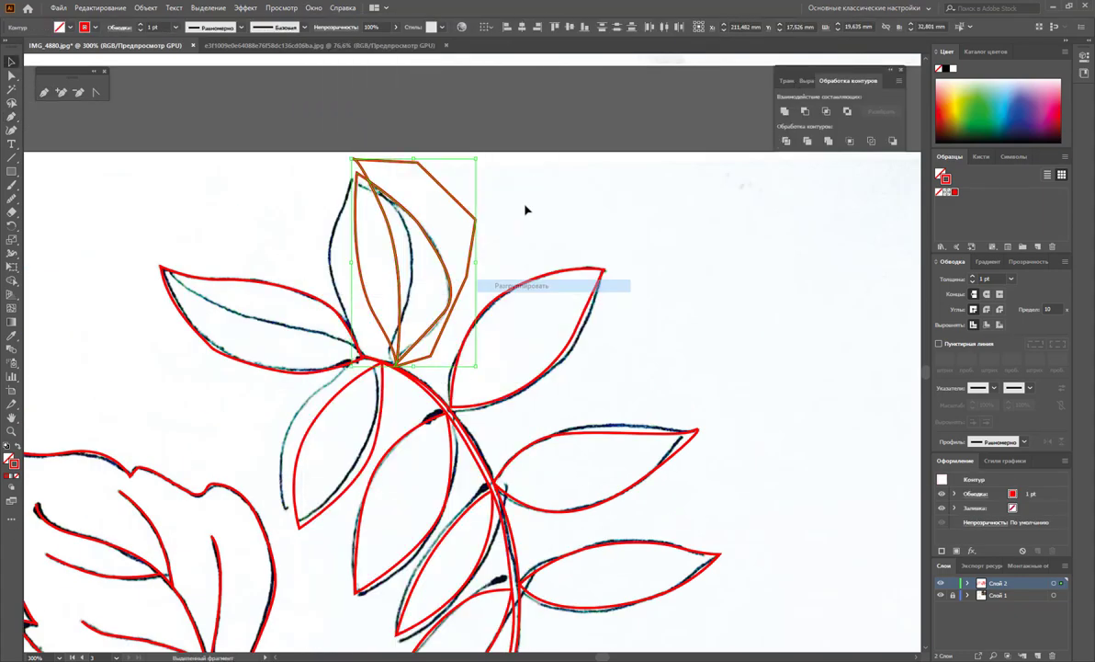
pyautogui.scroll(-2, 526, 209)
pyautogui.click(147, 191)
# - Trace the upper-left leaflet and finish the top-right leaflet's curve
pyautogui.click(379, 301)
pyautogui.click(165, 280)
pyautogui.scroll(-3, 217, 152)
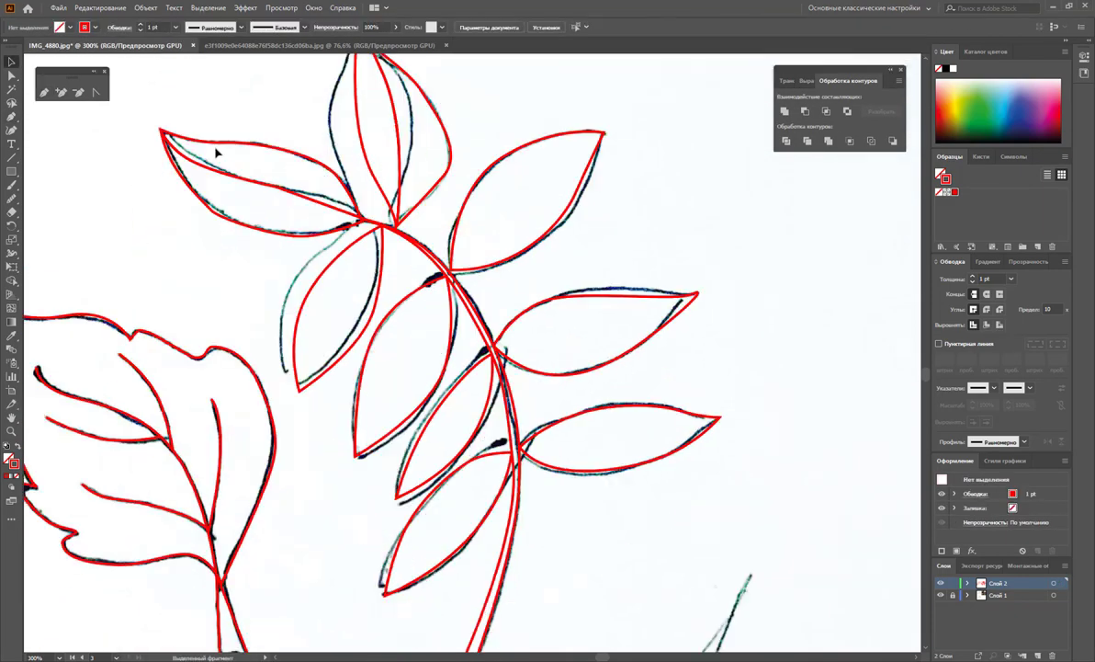
pyautogui.moveTo(602, 133); pyautogui.dragTo(698, 140)
pyautogui.click(452, 269)
pyautogui.rightClick(574, 147)
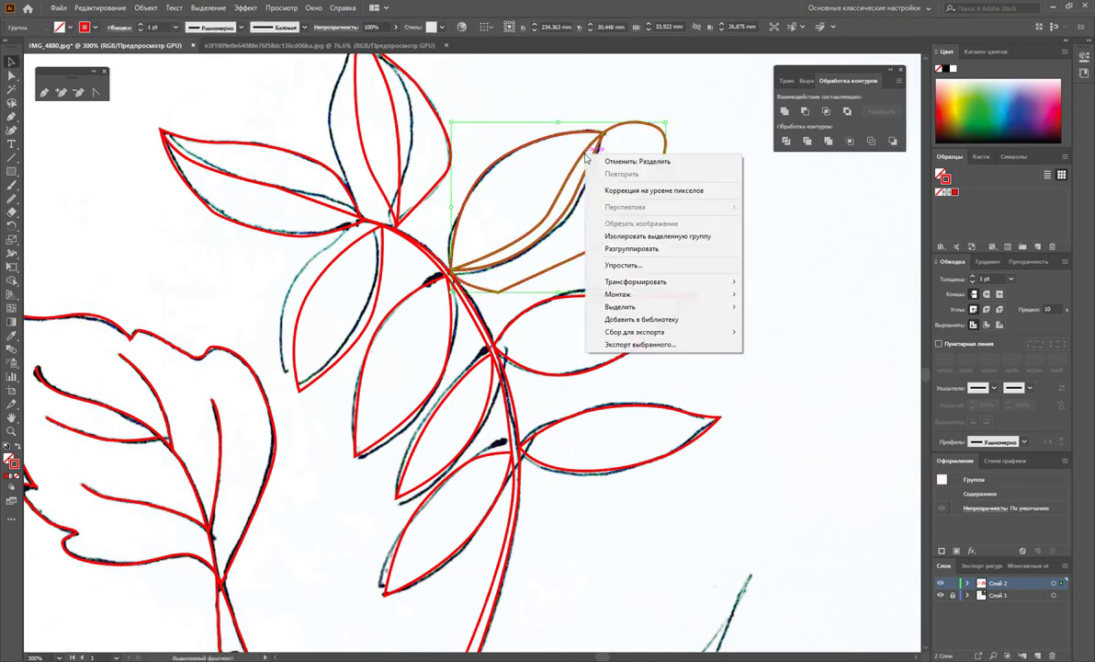
pyautogui.click(640, 166)
pyautogui.scroll(1, 641, 166)
pyautogui.scroll(-1, 640, 167)
# - Outline the lower-right leaflet of the branch
pyautogui.press('p')
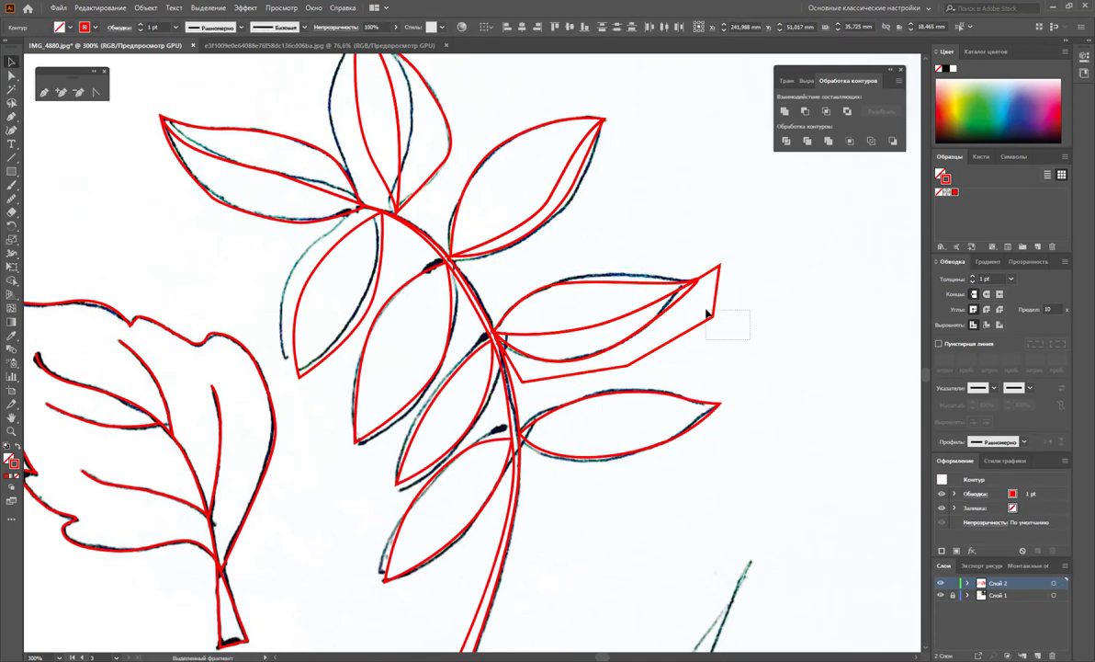
pyautogui.moveTo(520, 434); pyautogui.dragTo(572, 444)
pyautogui.click(733, 397)
pyautogui.click(745, 464)
pyautogui.click(525, 440)
# - Trace the jagged leaf's left edge from its base up to the top tip
pyautogui.scroll(-10, 711, 477)
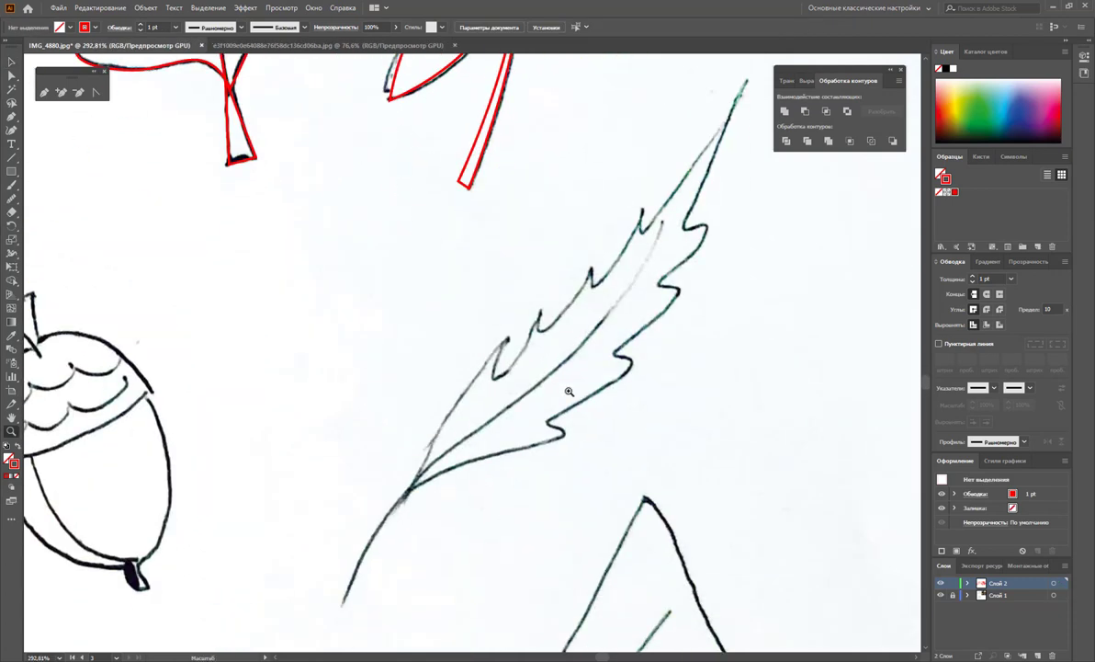
pyautogui.click(404, 492)
pyautogui.click(452, 410)
pyautogui.click(507, 338)
pyautogui.click(494, 377)
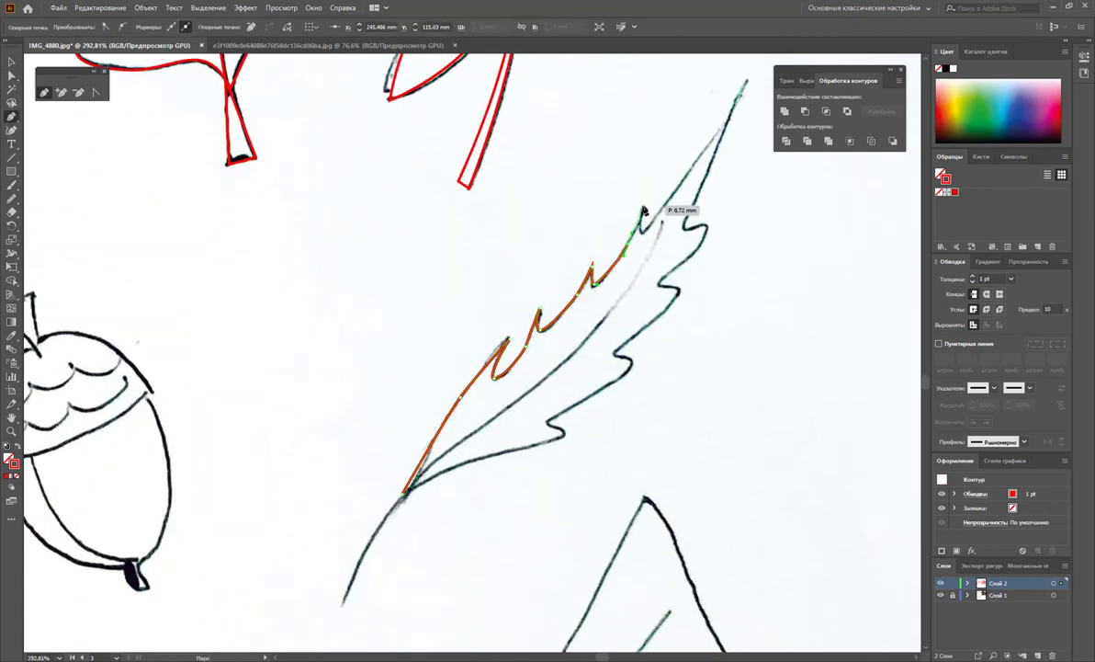
pyautogui.click(685, 226)
# - Trace the jagged leaf's serrated right edge and its midrib down to the stem
pyautogui.click(705, 224)
pyautogui.click(660, 283)
pyautogui.click(680, 291)
pyautogui.click(616, 353)
pyautogui.click(632, 370)
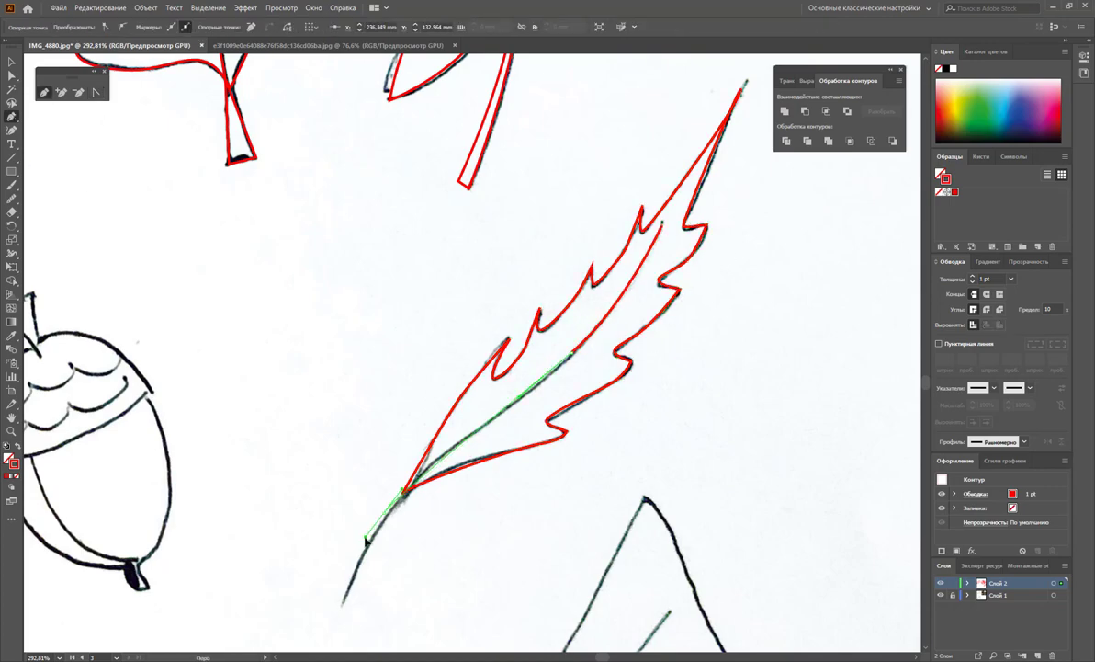
pyautogui.click(405, 494)
pyautogui.click(342, 606)
# - Trace the two dandelion heads and their inner spirals
pyautogui.scroll(-5, 663, 158)
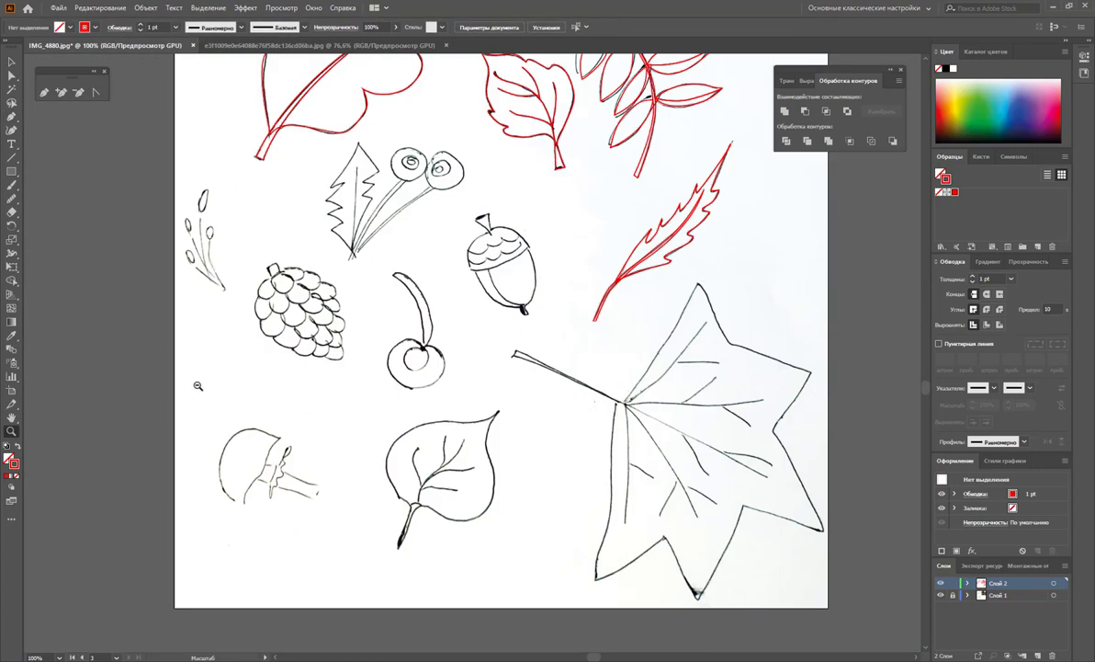
pyautogui.scroll(5, 342, 244)
pyautogui.click(513, 228)
pyautogui.moveTo(486, 303); pyautogui.dragTo(521, 351)
pyautogui.click(511, 229)
pyautogui.click(620, 237)
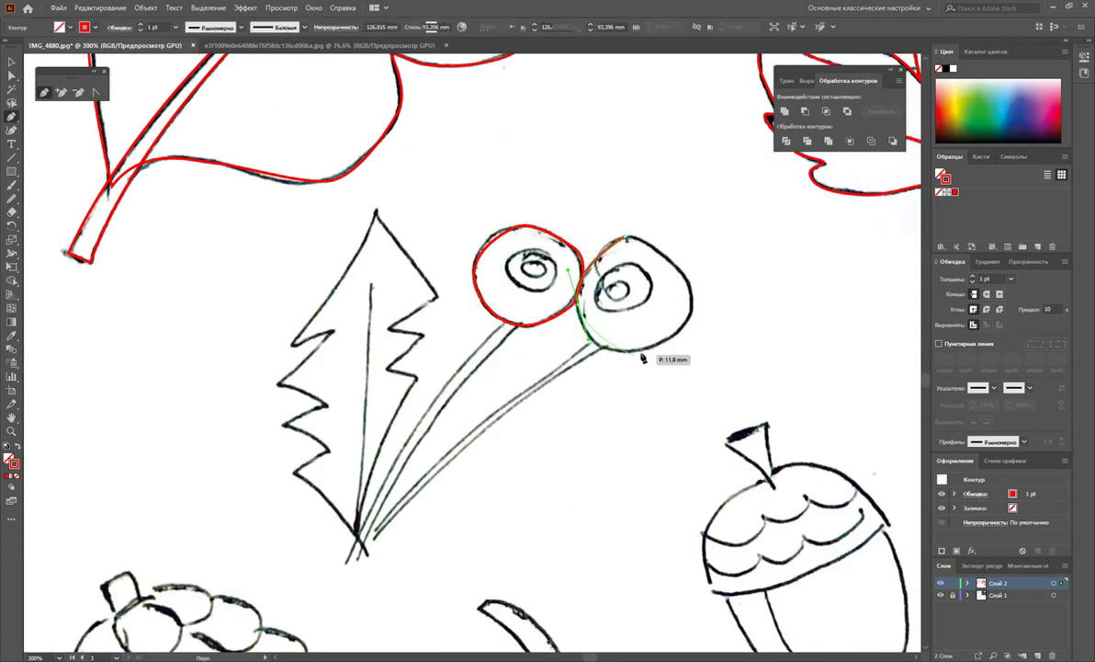
pyautogui.click(643, 351)
pyautogui.click(691, 292)
pyautogui.click(620, 237)
pyautogui.click(524, 253)
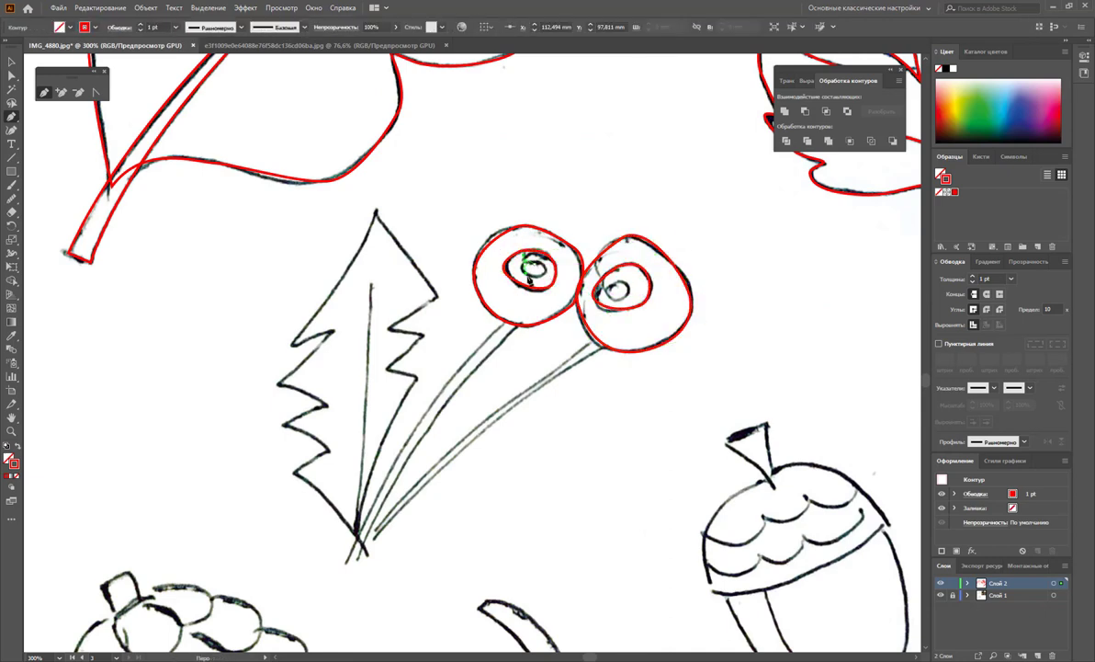
pyautogui.click(608, 287)
pyautogui.click(617, 289)
# - Outline the left and right dandelion stems
pyautogui.click(512, 324)
pyautogui.click(354, 558)
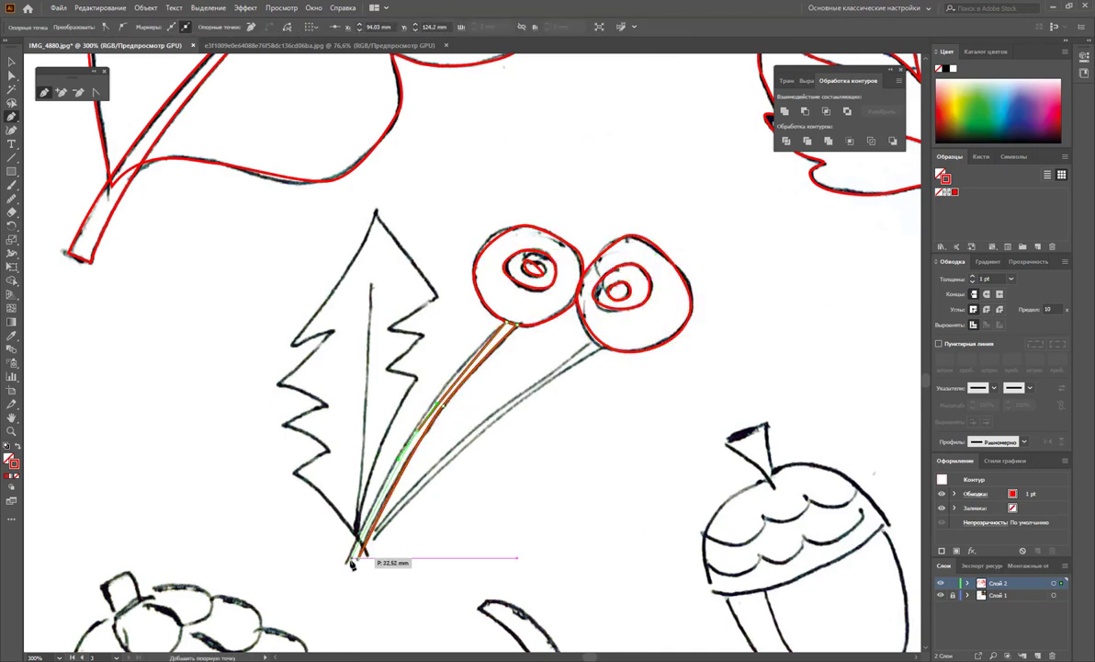
pyautogui.click(512, 324)
pyautogui.click(593, 341)
pyautogui.click(376, 539)
pyautogui.click(592, 342)
# - Trace the zigzag leaf's pointed edges and close its outline
pyautogui.click(375, 210)
pyautogui.click(292, 345)
pyautogui.click(336, 329)
pyautogui.click(276, 381)
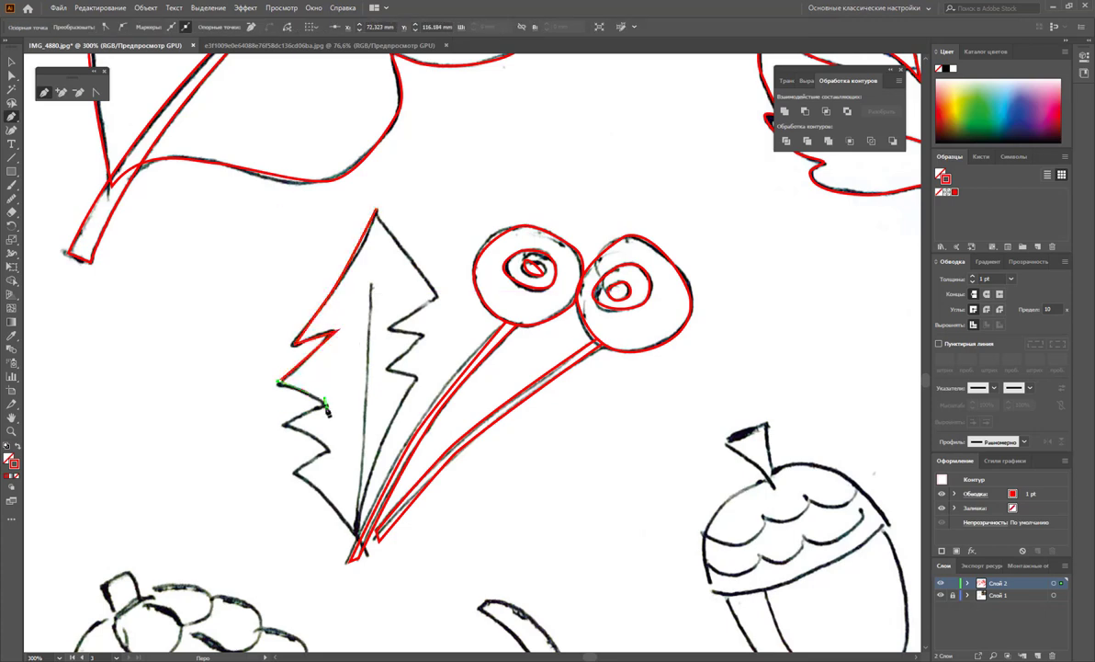
pyautogui.click(357, 534)
pyautogui.click(415, 378)
pyautogui.click(388, 370)
pyautogui.click(375, 210)
pyautogui.click(371, 285)
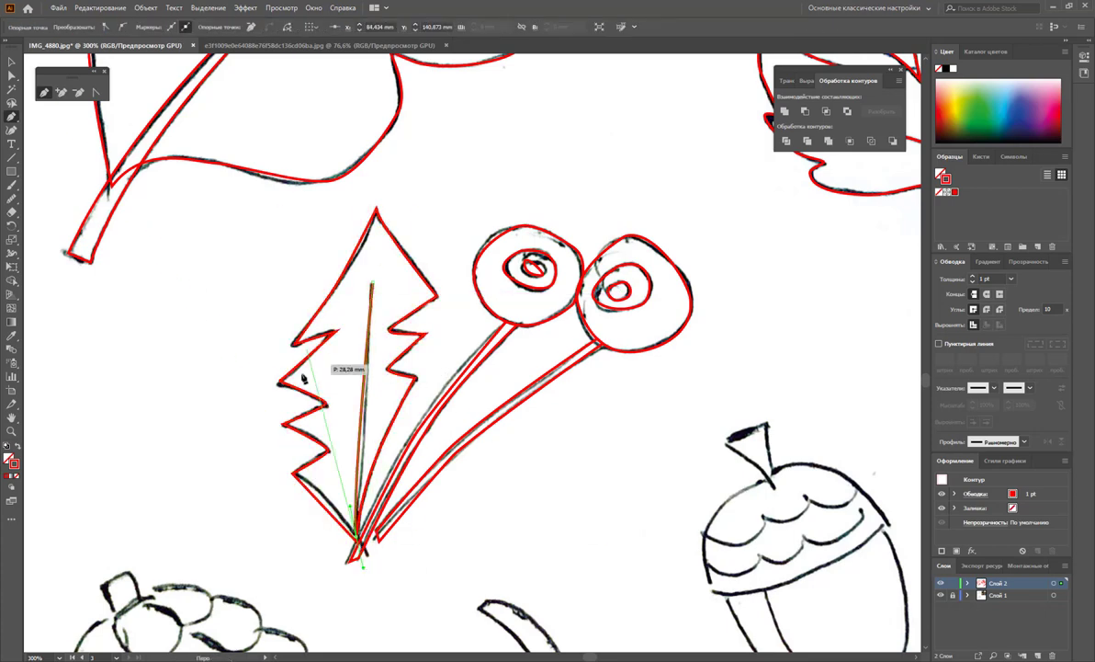
pyautogui.scroll(-5, 311, 322)
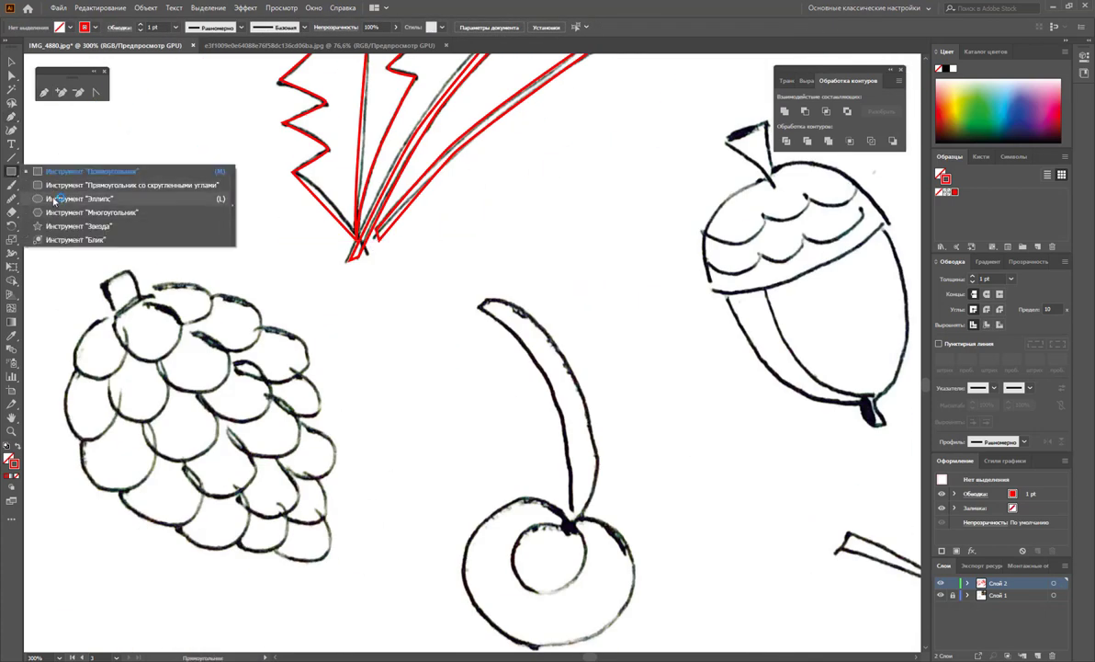
# - Draw an ellipse above the pinecone, then undo the stray shape
pyautogui.moveTo(11, 171); pyautogui.dragTo(48, 208)
pyautogui.moveTo(171, 218); pyautogui.dragTo(237, 310)
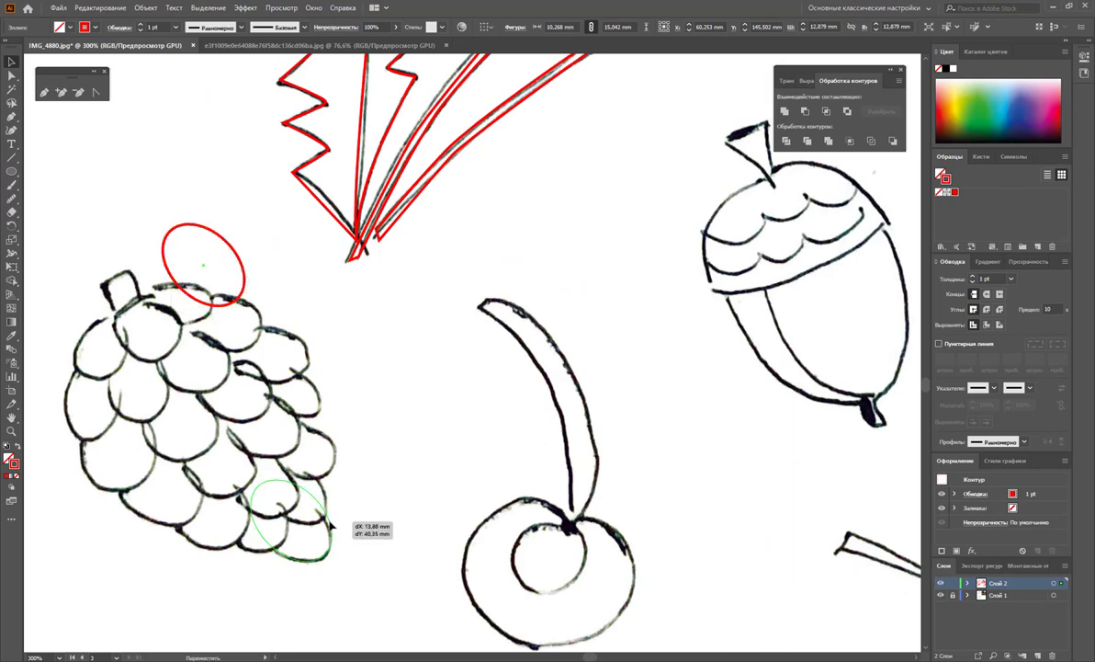
pyautogui.hotkey('ctrl', 'z')
pyautogui.press('p')
# - Outline the pinecone's stem and its full body
pyautogui.click(101, 283)
pyautogui.click(129, 269)
pyautogui.click(140, 296)
pyautogui.click(116, 313)
pyautogui.moveTo(75, 369); pyautogui.dragTo(65, 404)
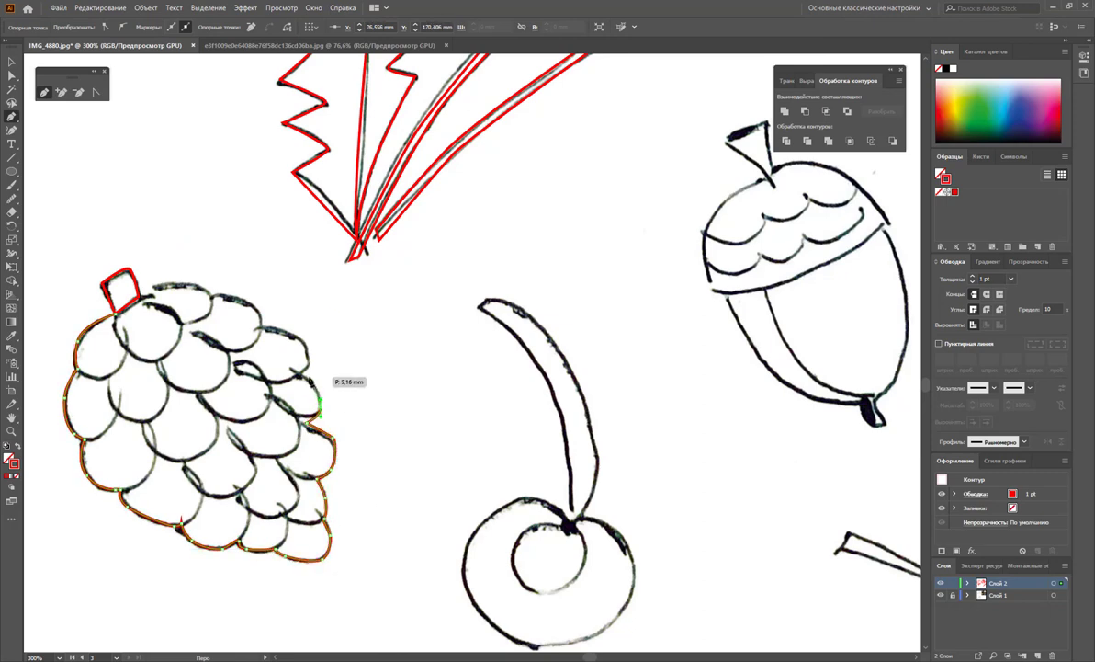
pyautogui.click(311, 377)
pyautogui.click(81, 358)
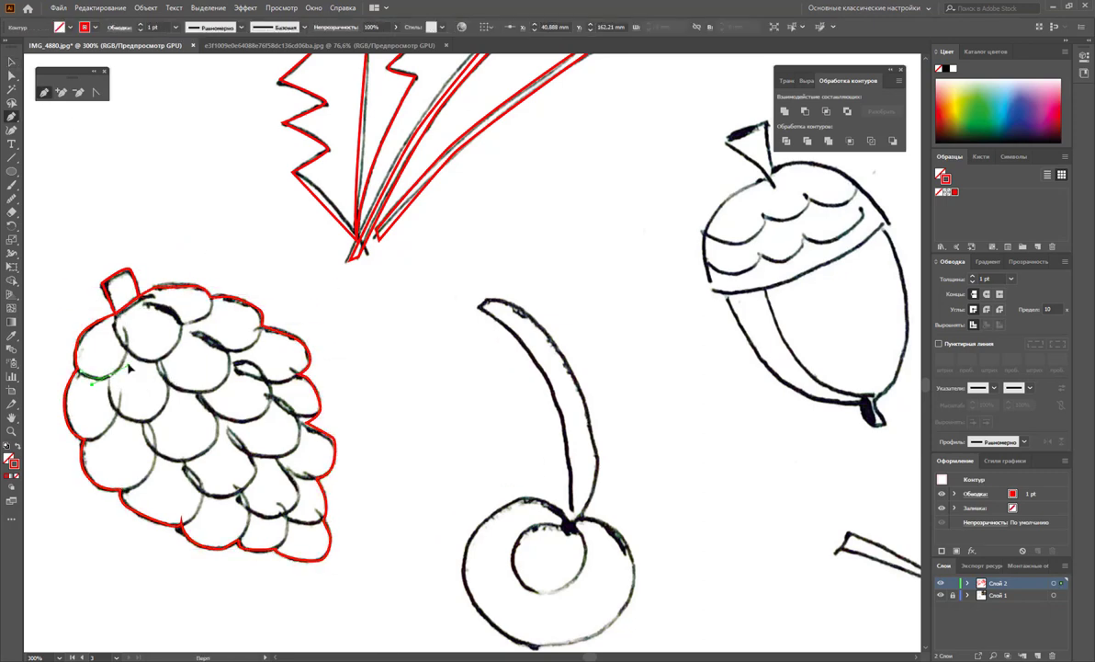
# - Trace curved arcs along the pinecone's upper, middle and lower scales, then start outlining the cherry
pyautogui.moveTo(119, 375); pyautogui.dragTo(193, 342)
pyautogui.click(262, 327)
pyautogui.moveTo(198, 385); pyautogui.dragTo(184, 384)
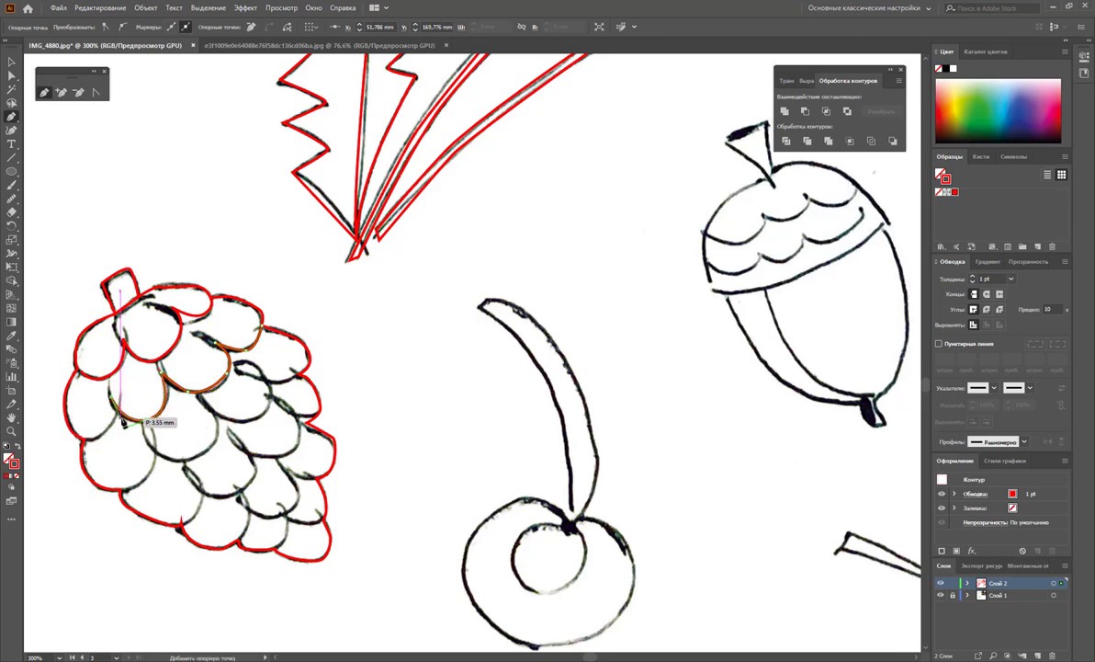
pyautogui.moveTo(122, 421); pyautogui.dragTo(125, 425)
pyautogui.click(290, 387)
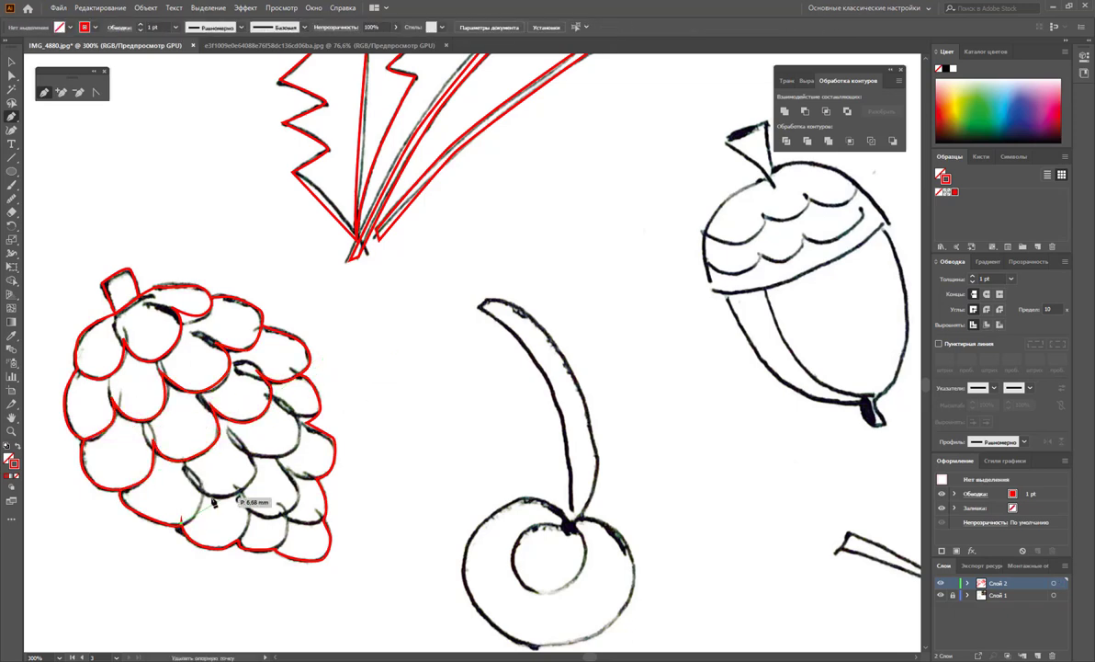
pyautogui.moveTo(244, 501); pyautogui.dragTo(330, 448)
pyautogui.moveTo(256, 521); pyautogui.dragTo(301, 540)
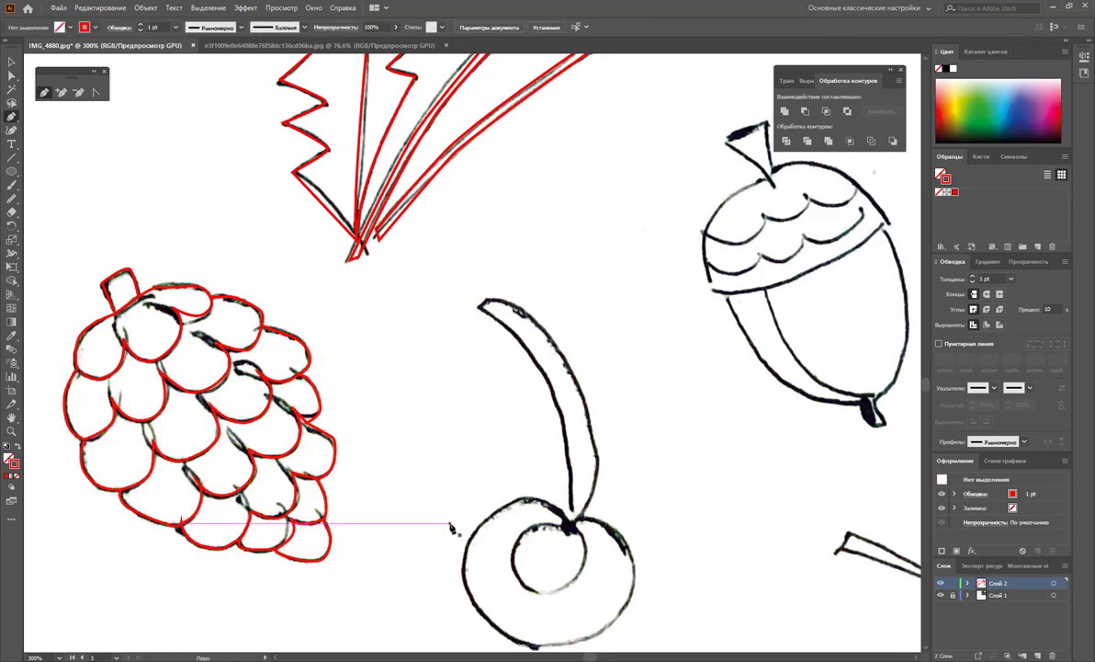
pyautogui.scroll(-3, 452, 525)
pyautogui.click(572, 395)
pyautogui.moveTo(632, 483); pyautogui.dragTo(524, 527)
# - Finish the cherry's outer outline, its inner circle and the stem outline
pyautogui.click(574, 397)
pyautogui.click(564, 404)
pyautogui.moveTo(579, 450); pyautogui.dragTo(582, 418)
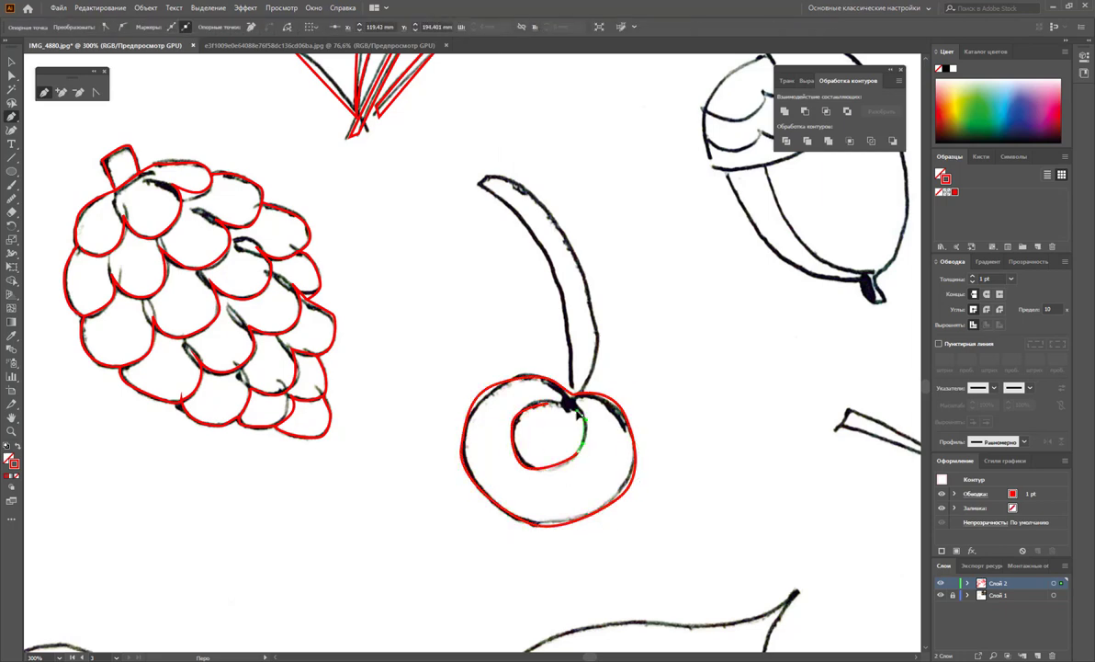
pyautogui.click(571, 397)
pyautogui.press('a')
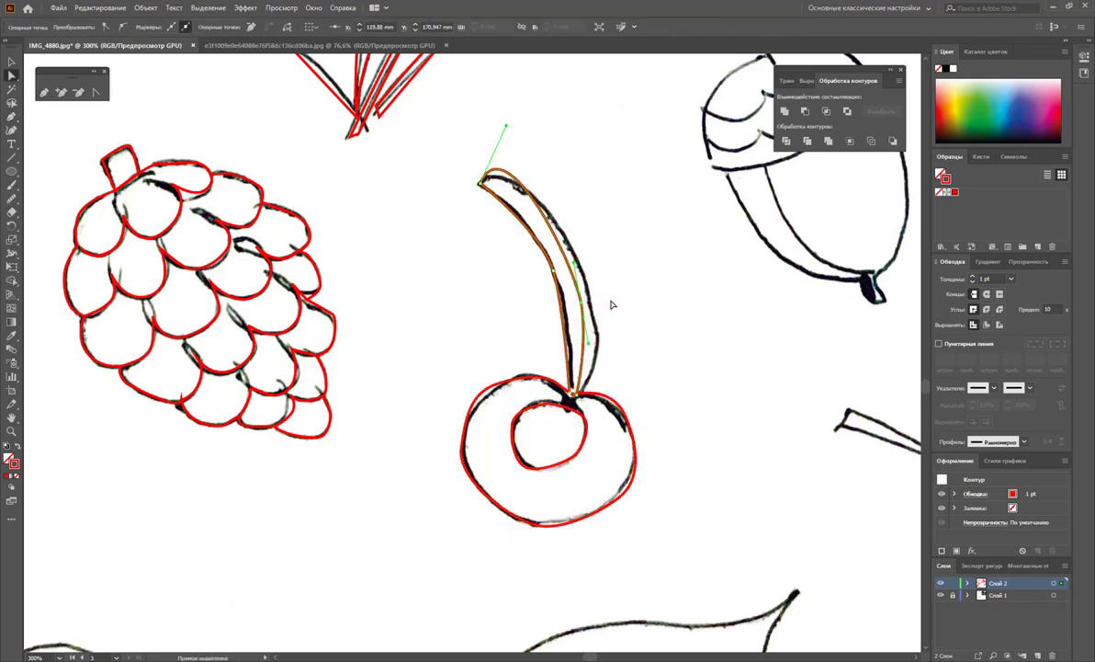
pyautogui.press('v')
pyautogui.press('p')
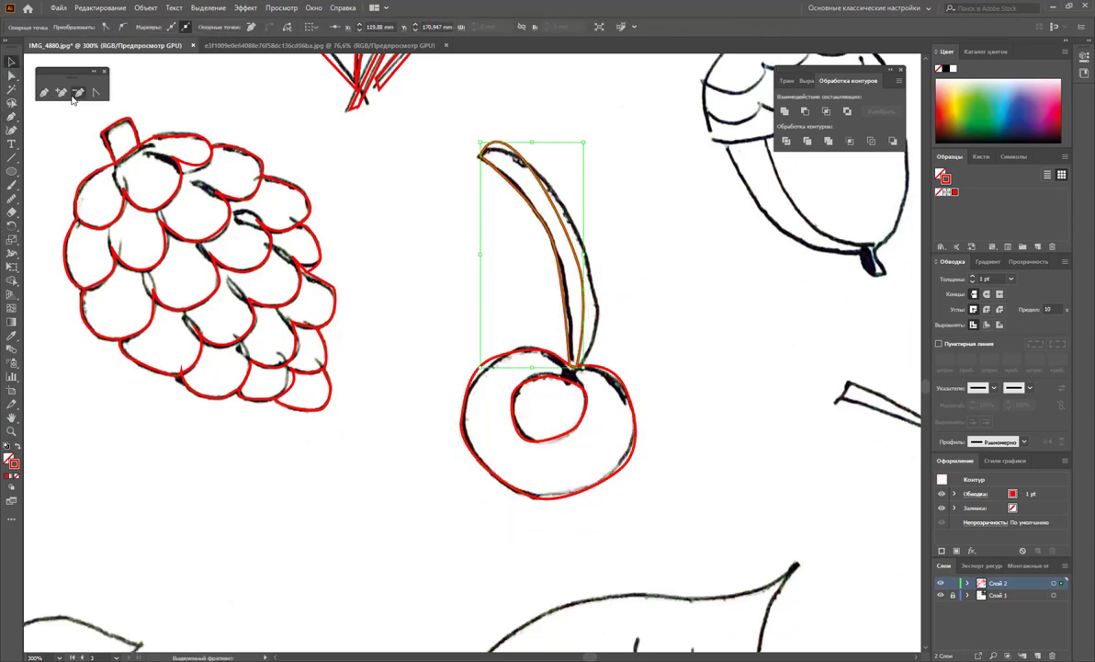
# - Outline the sprig's top bud and lower-left bud
pyautogui.scroll(-5, 144, 455)
pyautogui.scroll(3, 472, 261)
pyautogui.scroll(3, 471, 261)
pyautogui.click(428, 230)
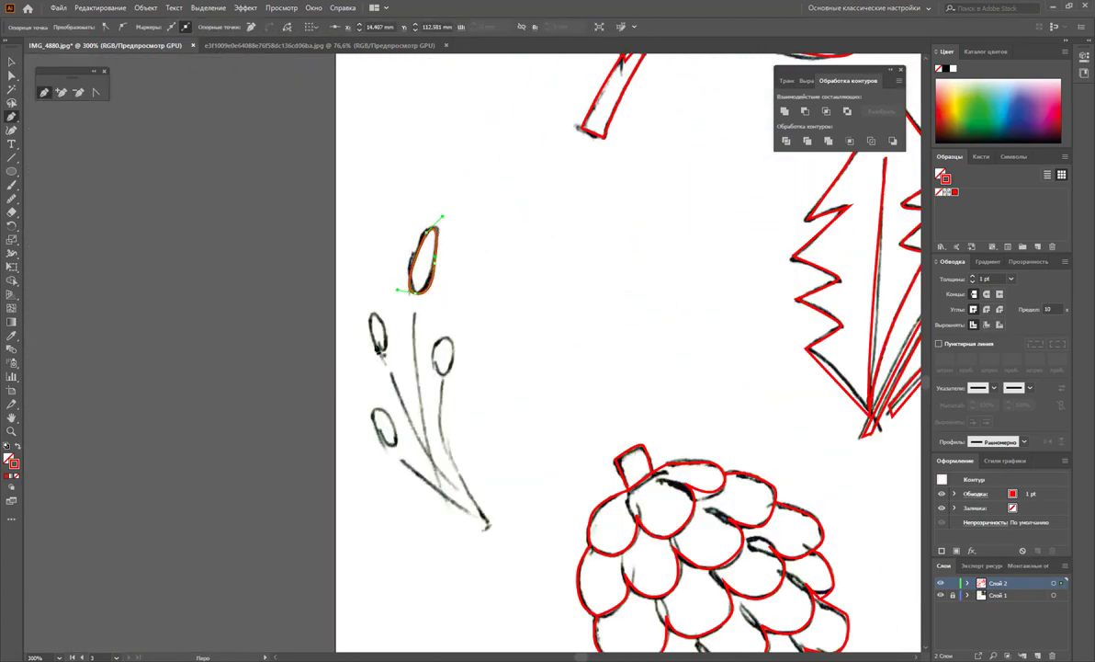
pyautogui.click(377, 314)
pyautogui.click(370, 405)
# - Outline the acorn's small triangular stem
pyautogui.scroll(-3, 370, 404)
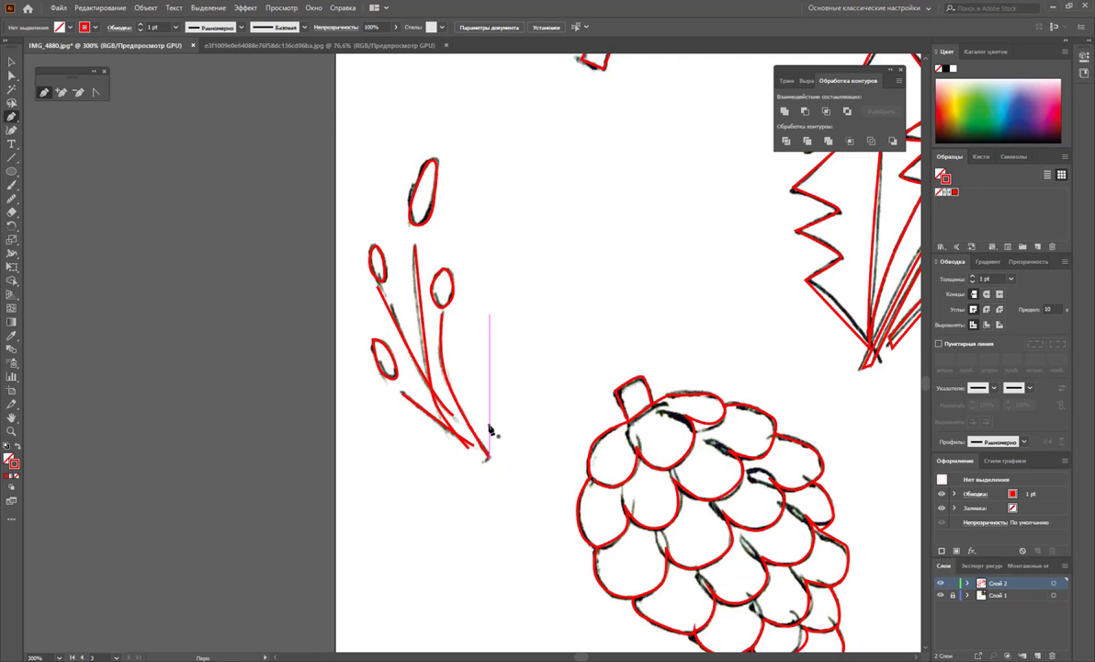
pyautogui.scroll(-5, 489, 428)
pyautogui.scroll(5, 599, 403)
pyautogui.click(378, 241)
pyautogui.click(419, 222)
pyautogui.click(424, 270)
pyautogui.click(378, 241)
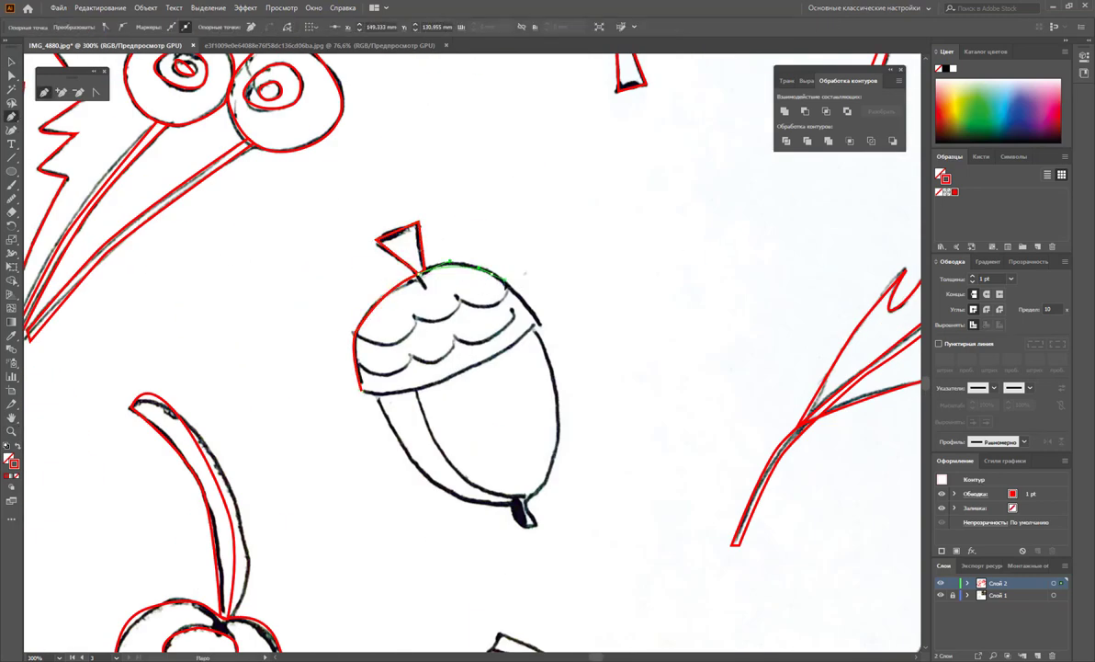
# - Trace the acorn body from its right side, around the bottom, up to the cap
pyautogui.click(542, 422)
pyautogui.click(526, 508)
pyautogui.click(456, 499)
pyautogui.click(377, 390)
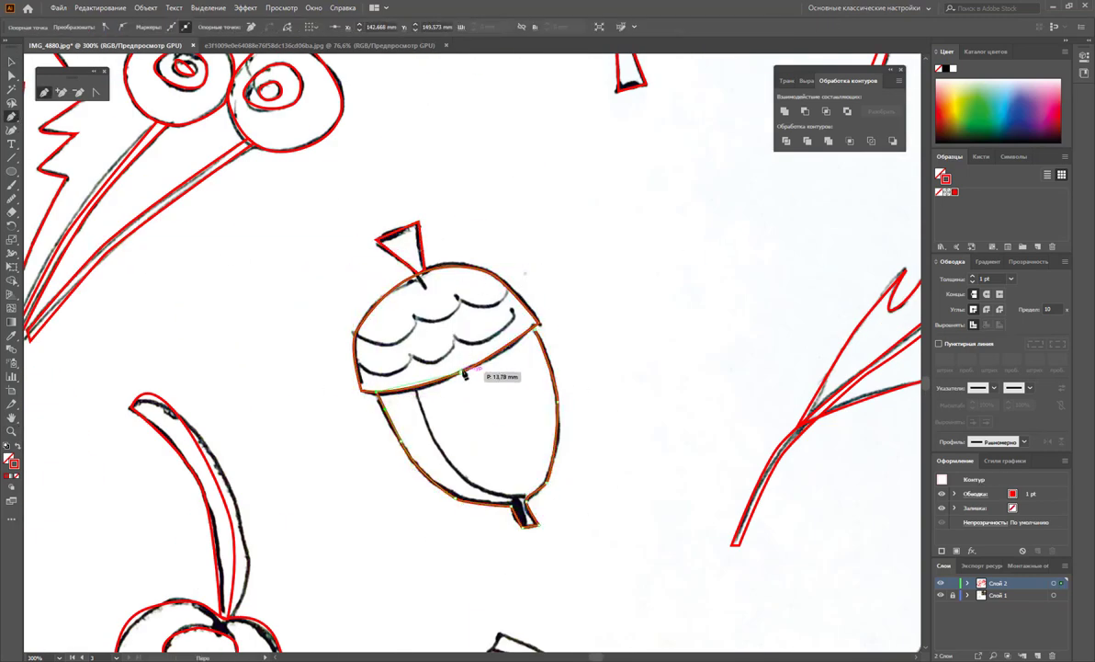
# - Delete a stray path beside the acorn and trace the acorn cap's edge
pyautogui.scroll(-3, 450, 367)
pyautogui.click(312, 342)
pyautogui.click(337, 429)
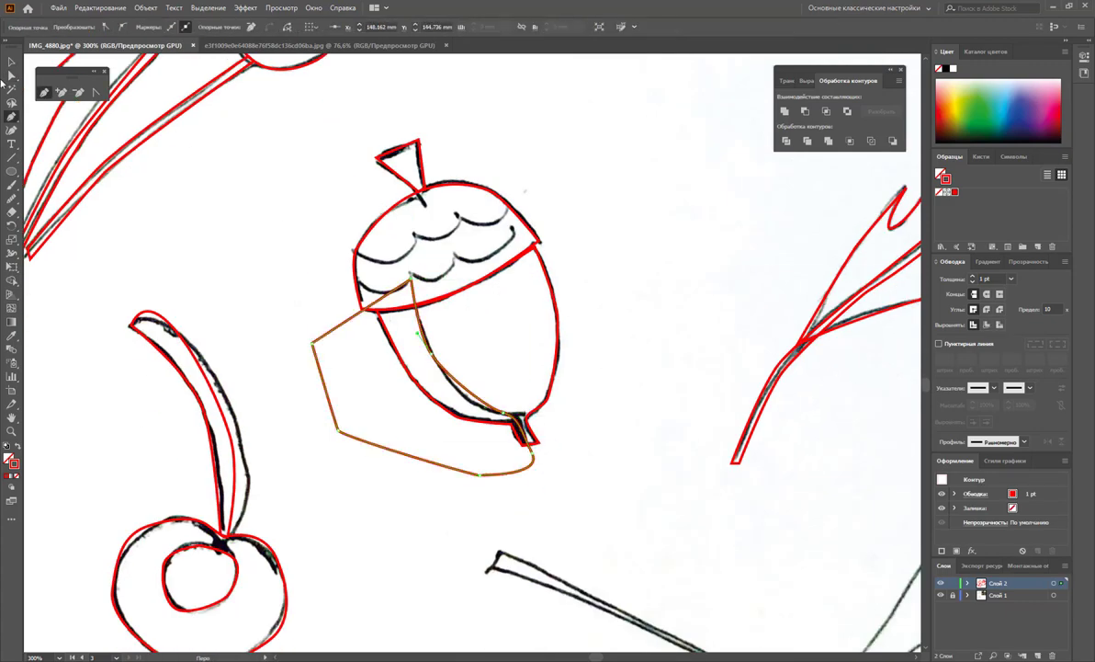
pyautogui.click(469, 474)
pyautogui.press('Delete')
pyautogui.press('p')
pyautogui.scroll(1, 418, 276)
pyautogui.click(354, 280)
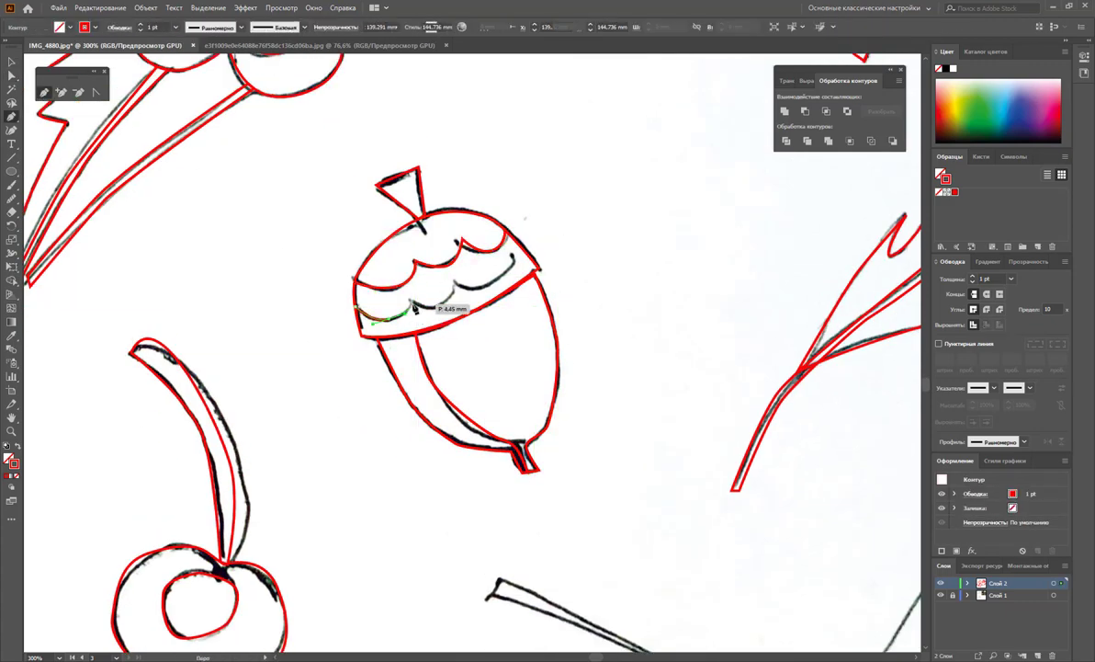
pyautogui.press('z')
# - Zoom to the round leaf and trace its curved outline back to the stem
pyautogui.hotkey('ctrl', '0')
pyautogui.moveTo(353, 404); pyautogui.dragTo(464, 538)
pyautogui.press('p')
pyautogui.click(357, 452)
pyautogui.click(282, 356)
pyautogui.moveTo(346, 228); pyautogui.dragTo(411, 203)
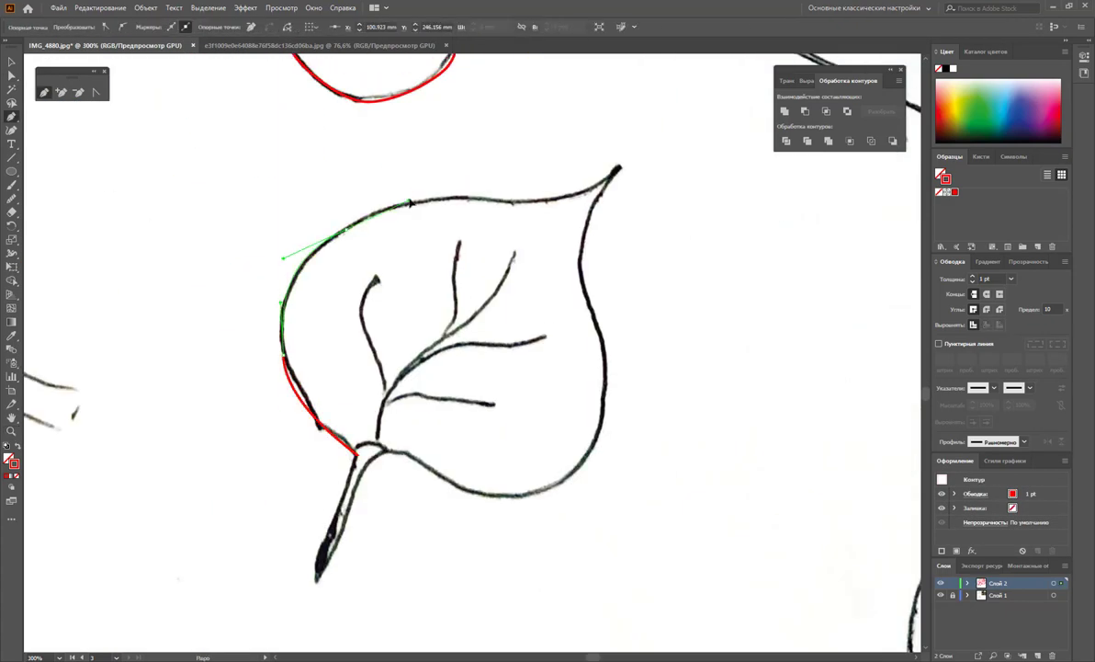
pyautogui.click(584, 246)
pyautogui.moveTo(520, 496); pyautogui.dragTo(563, 501)
pyautogui.moveTo(356, 452); pyautogui.dragTo(363, 483)
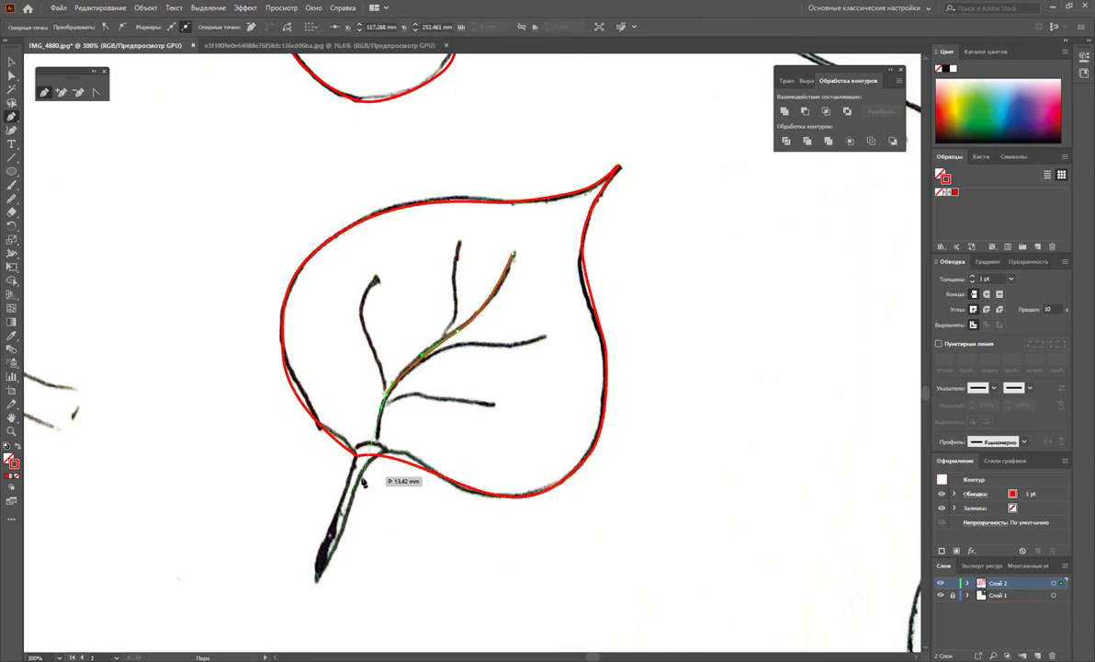
# - Trace the round leaf's midrib and branch veins, ending at the stem
pyautogui.click(515, 254)
pyautogui.click(545, 337)
pyautogui.click(356, 452)
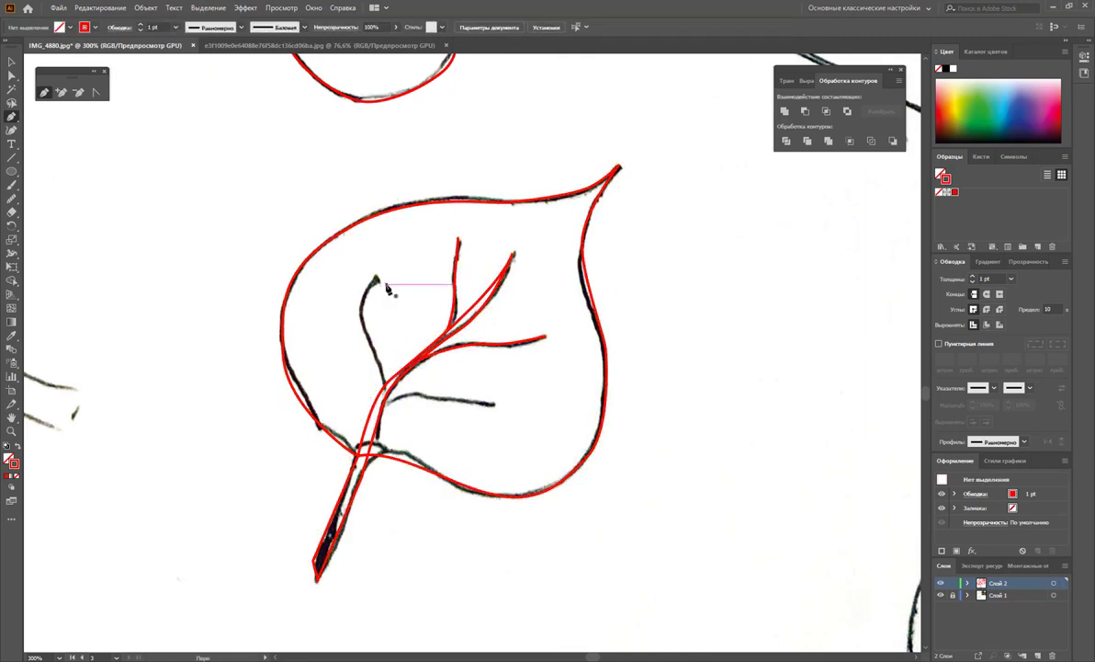
pyautogui.keyDown('ctrl'); pyautogui.click(489, 409); pyautogui.keyUp('ctrl')
pyautogui.scroll(-3, 490, 408)
pyautogui.scroll(3, 212, 353)
# - Trace the mushroom cap's right edge and the piece joining cap and stem
pyautogui.click(423, 457)
pyautogui.click(447, 393)
pyautogui.click(476, 366)
pyautogui.click(531, 260)
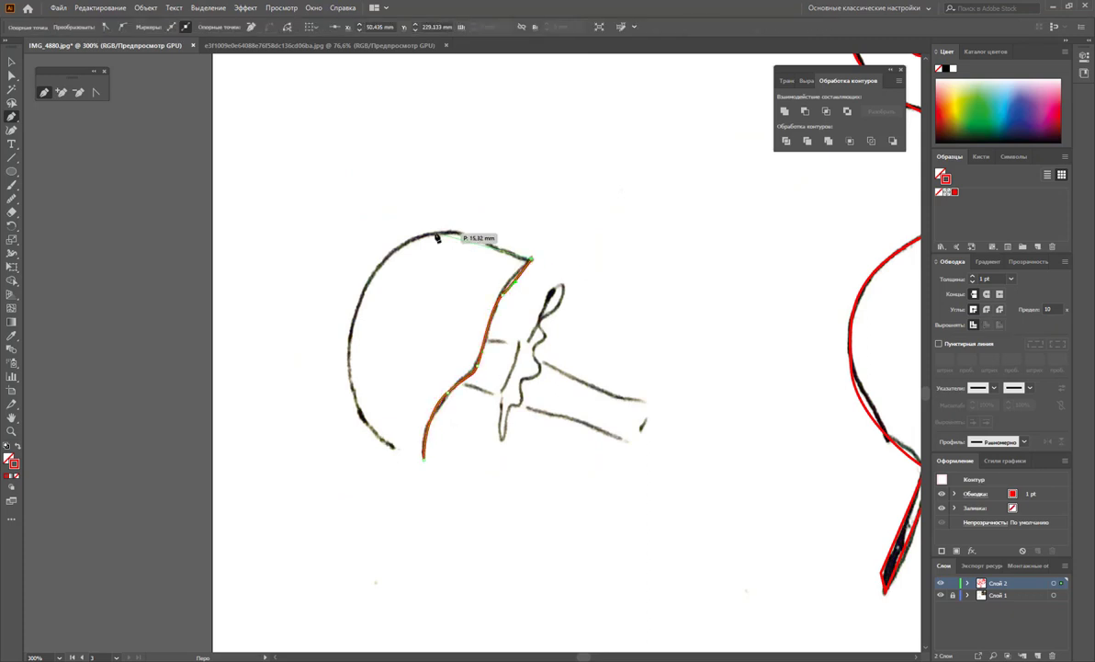
pyautogui.click(484, 337)
pyautogui.click(519, 344)
pyautogui.click(499, 396)
# - Trace the mushroom stem, its lower edge and curved end
pyautogui.click(460, 383)
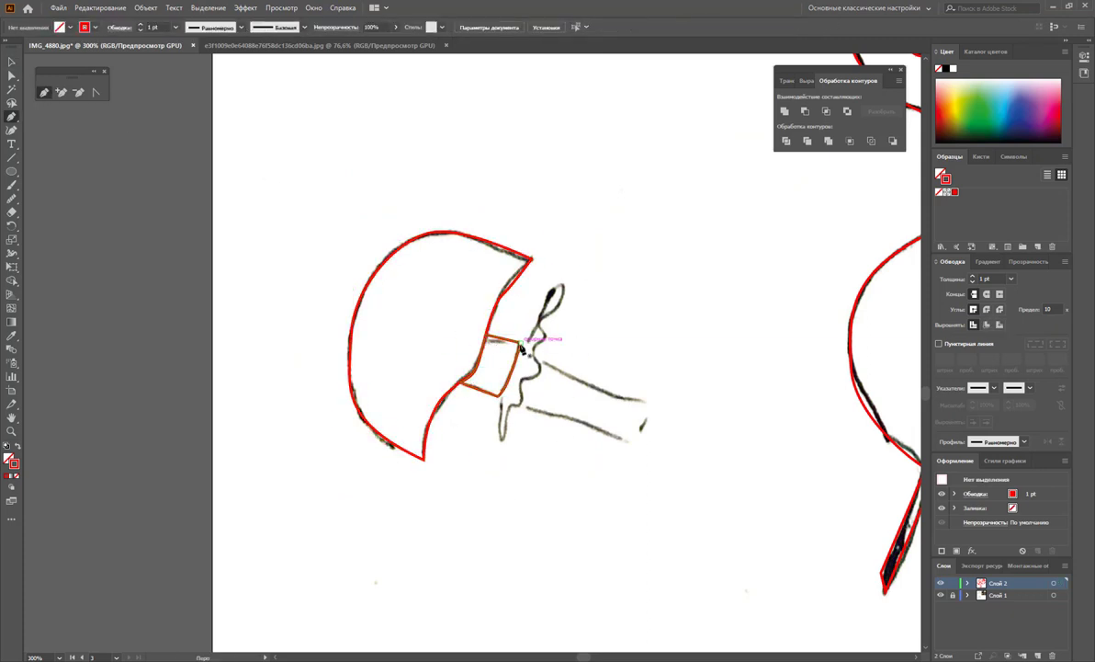
pyautogui.click(555, 285)
pyautogui.click(536, 367)
pyautogui.keyDown('ctrl'); pyautogui.click(526, 319); pyautogui.keyUp('ctrl')
pyautogui.click(510, 404)
pyautogui.click(562, 415)
pyautogui.click(636, 445)
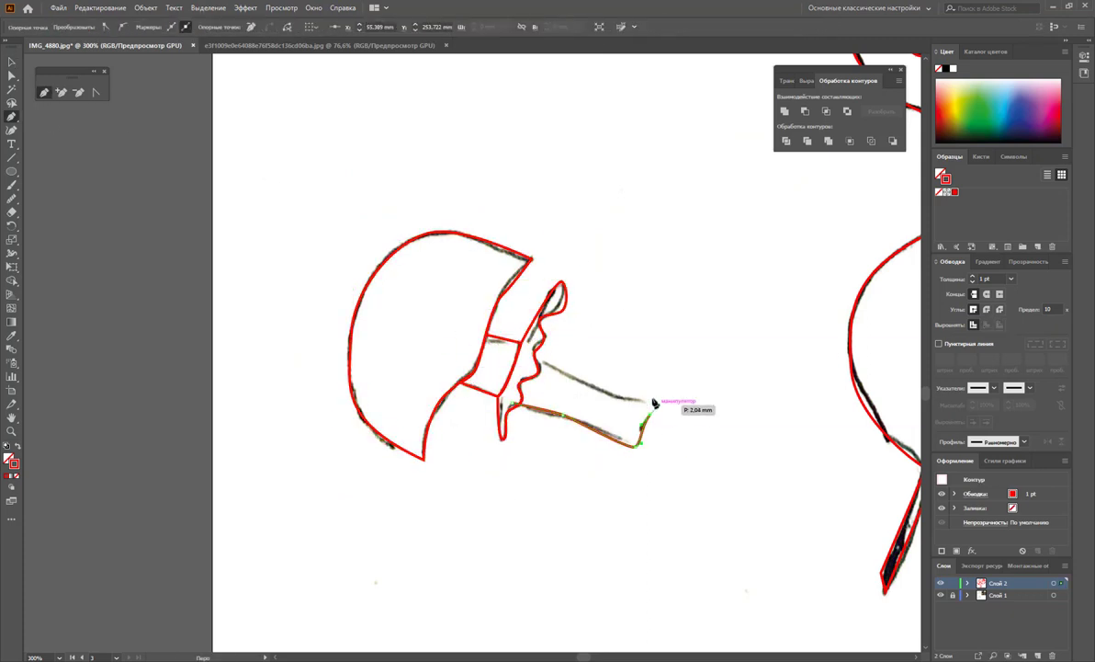
pyautogui.moveTo(570, 404); pyautogui.dragTo(639, 276)
# - Outline the maple leaf's narrow stem and its whole star-shaped outline
pyautogui.scroll(-3, 736, 379)
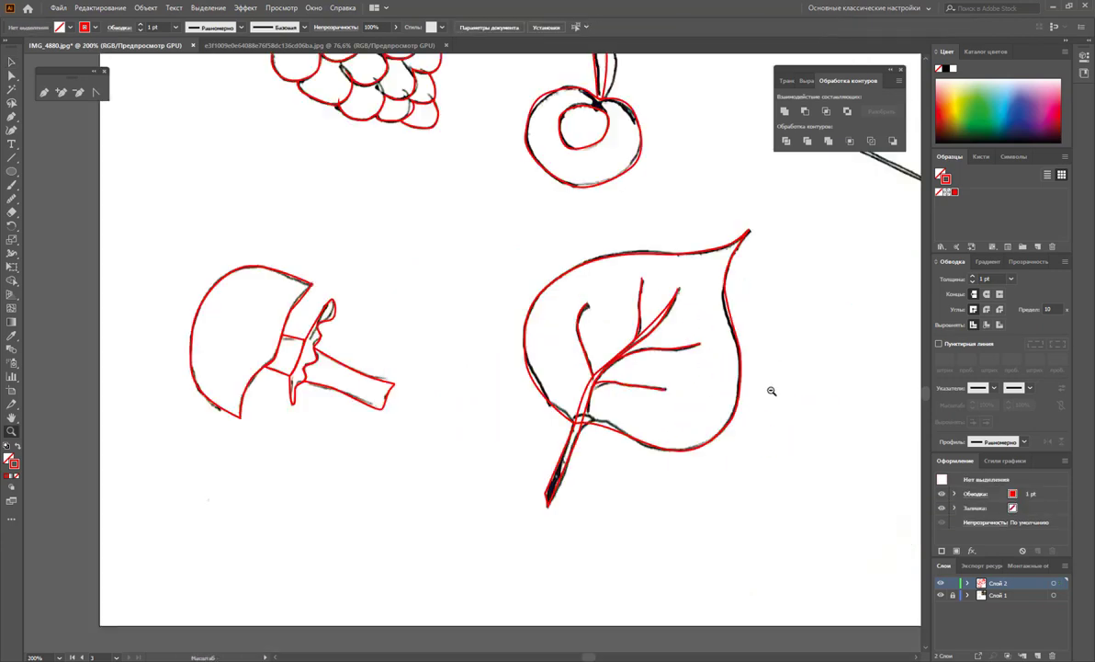
pyautogui.scroll(3, 770, 390)
pyautogui.click(390, 289)
pyautogui.click(239, 225)
pyautogui.moveTo(391, 288); pyautogui.dragTo(380, 291)
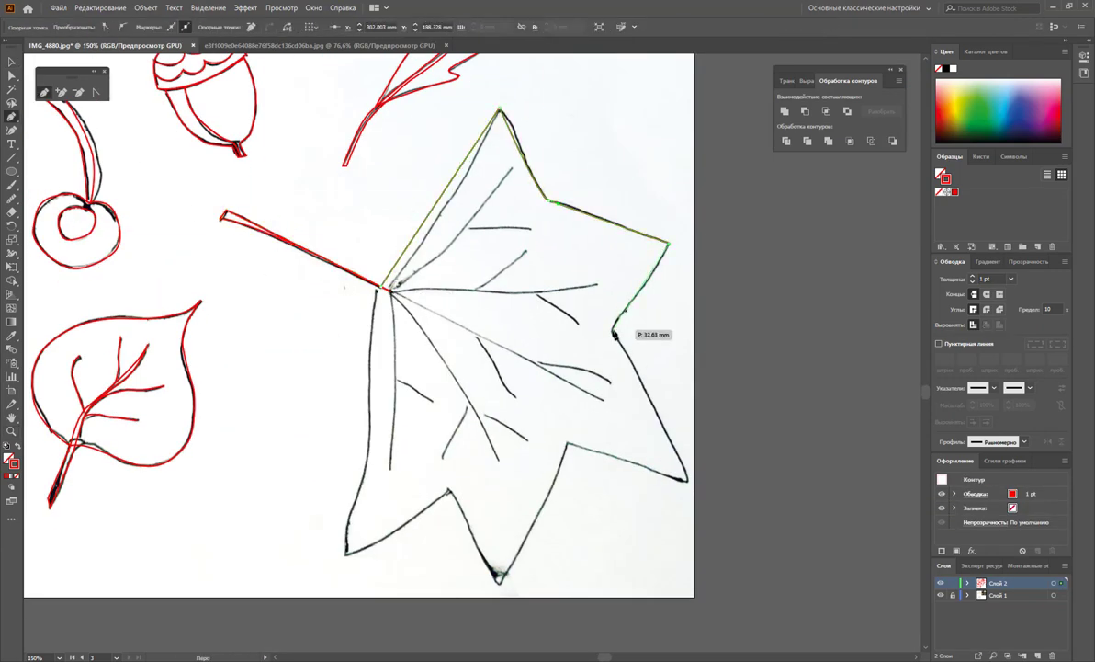
# - Draw the maple leaf's main veins from the stem junction and its side veins
pyautogui.click(391, 290)
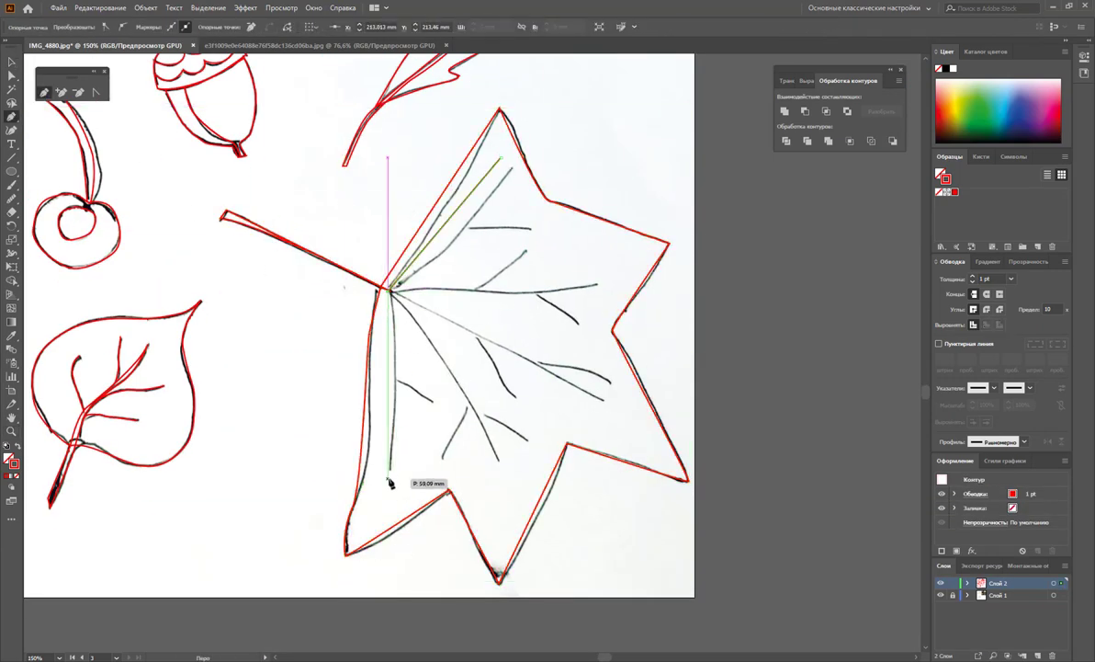
pyautogui.click(391, 480)
pyautogui.click(602, 284)
pyautogui.click(605, 399)
pyautogui.click(497, 458)
pyautogui.click(458, 212)
pyautogui.click(537, 293)
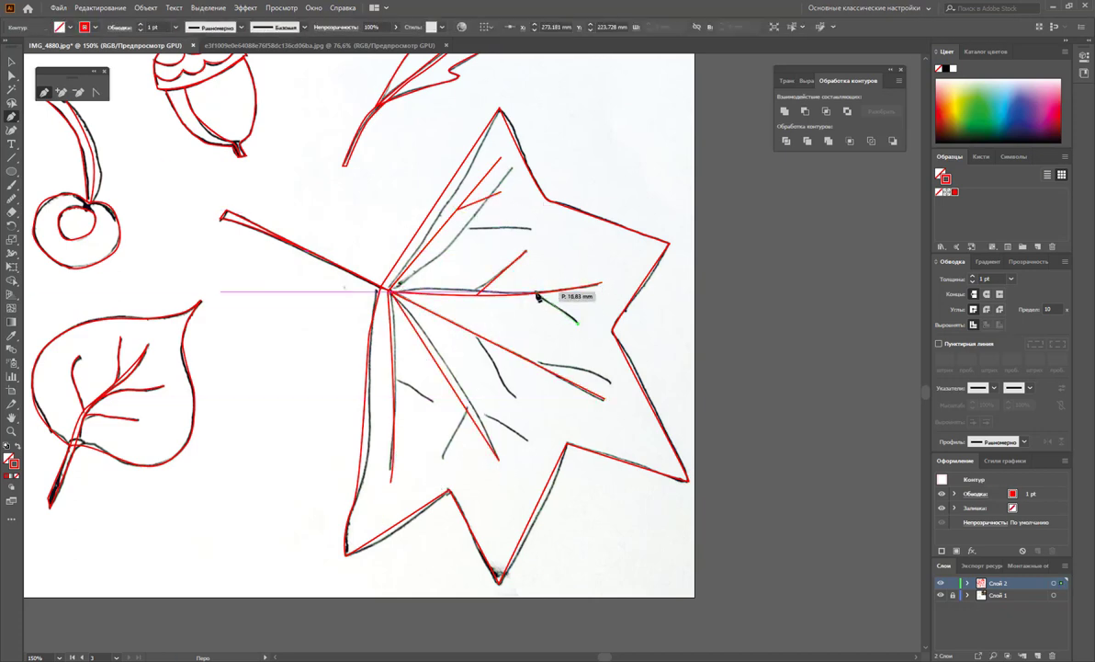
pyautogui.click(477, 330)
pyautogui.click(464, 386)
pyautogui.press('v')
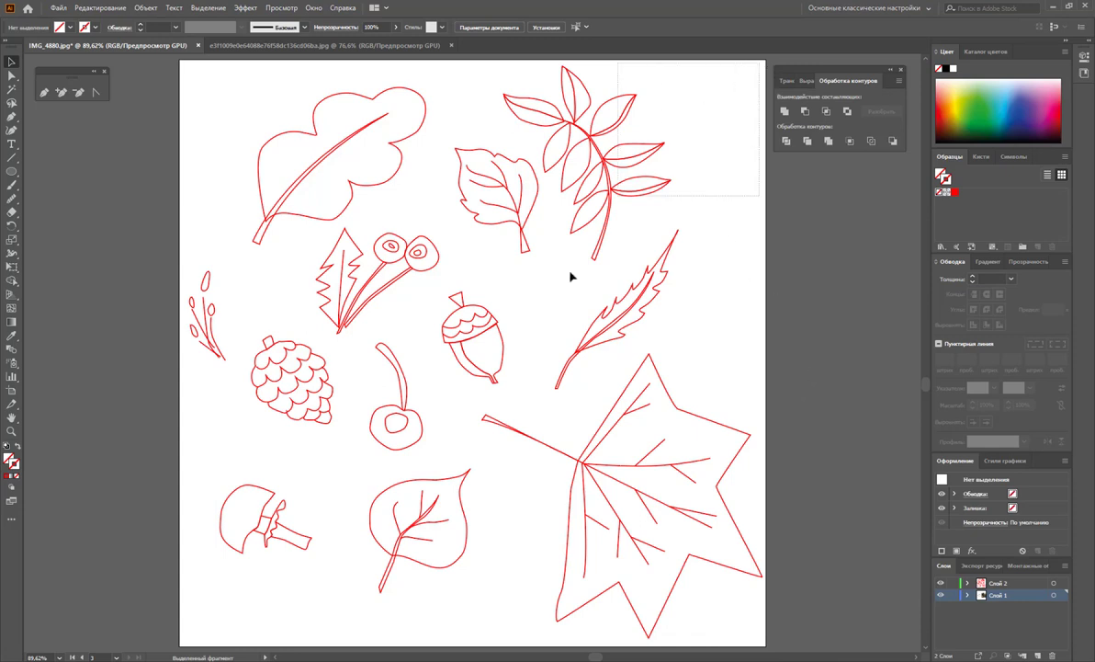
# - Give the whole line drawing a black stroke, deselect it, and zoom out twice
pyautogui.click(208, 618)
pyautogui.doubleClick(16, 465)
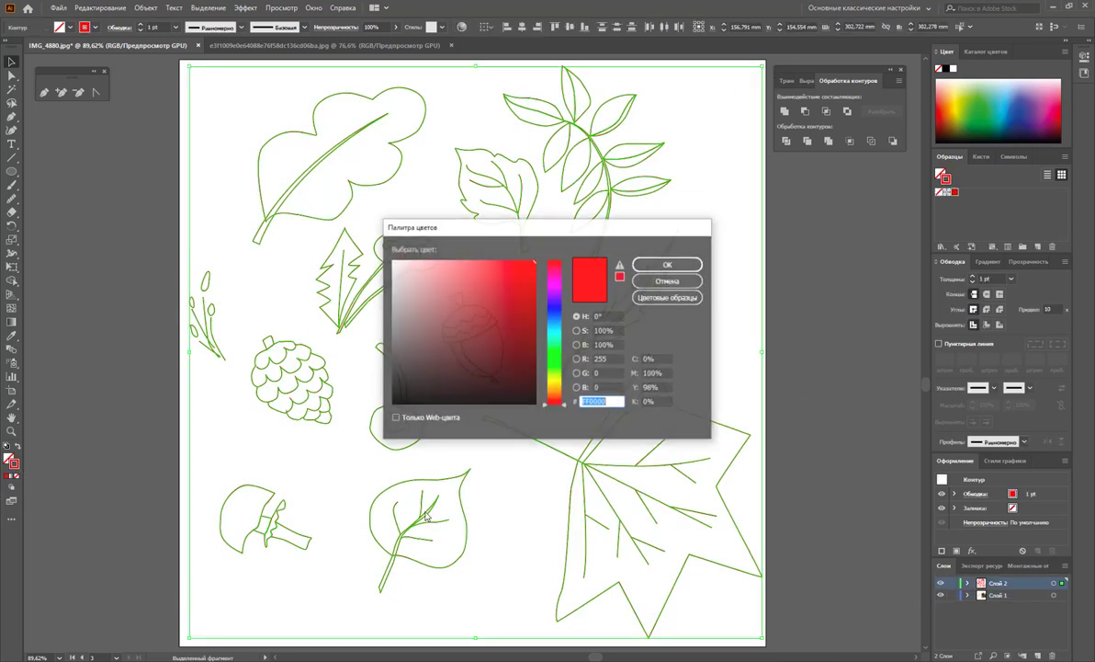
pyautogui.press('Return')
pyautogui.click(758, 311)
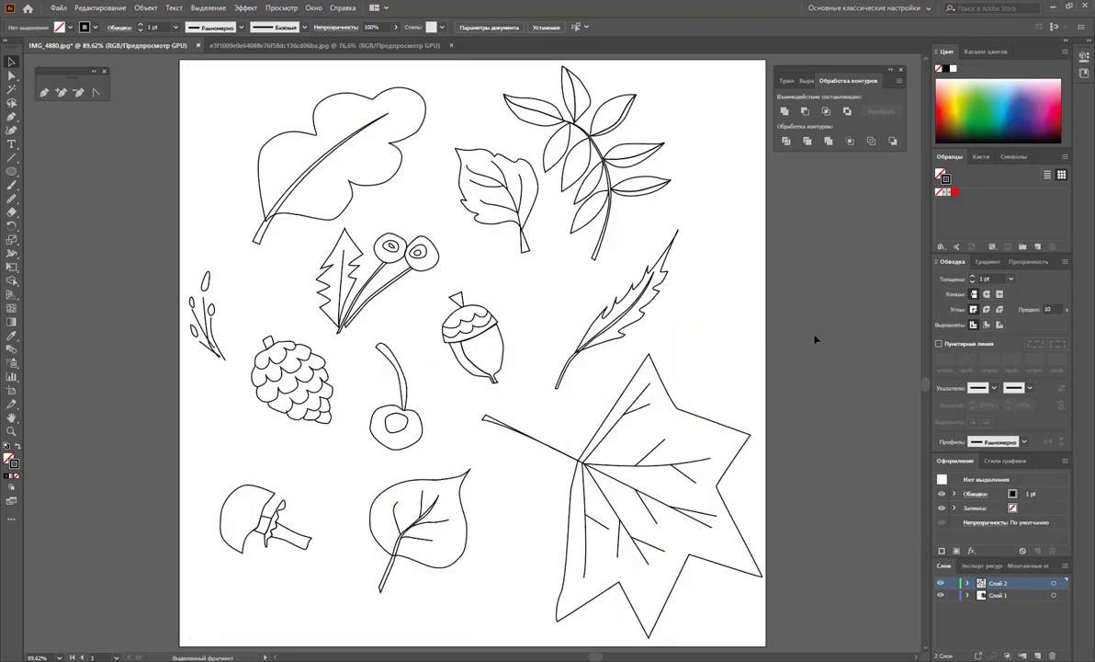
pyautogui.hotkey('ctrl', '-')
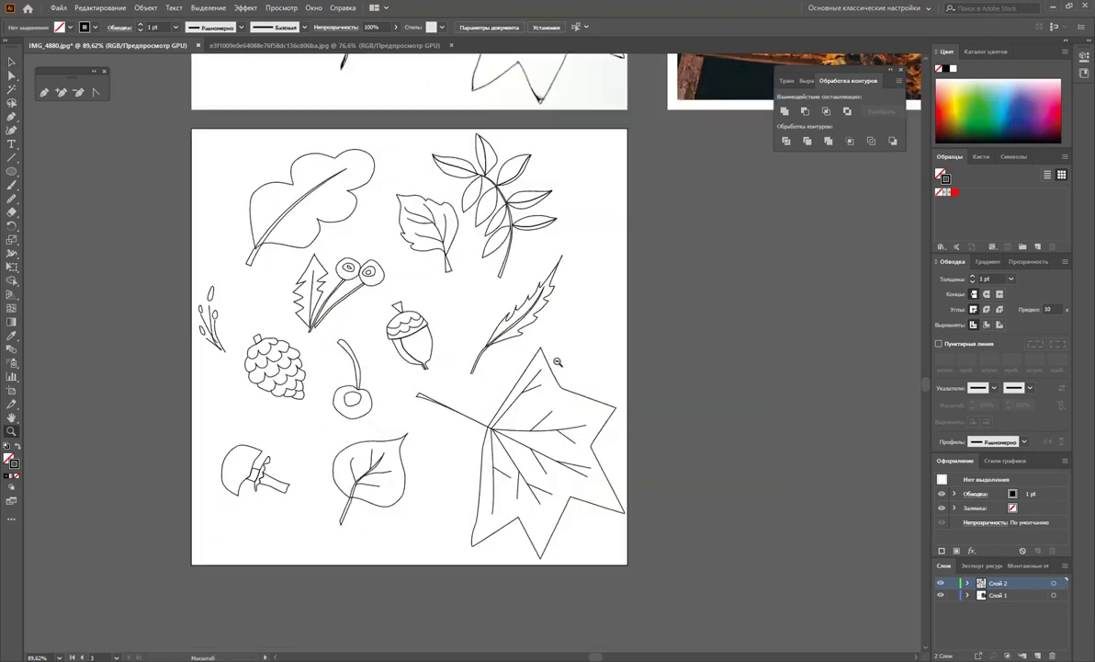
pyautogui.hotkey('ctrl', '-')
pyautogui.hotkey('ctrl', '-')
# - Zoom so the sketch, photo palette and line-drawing artboards all fit, then select the photo artboard
pyautogui.scroll(2, 484, 342)
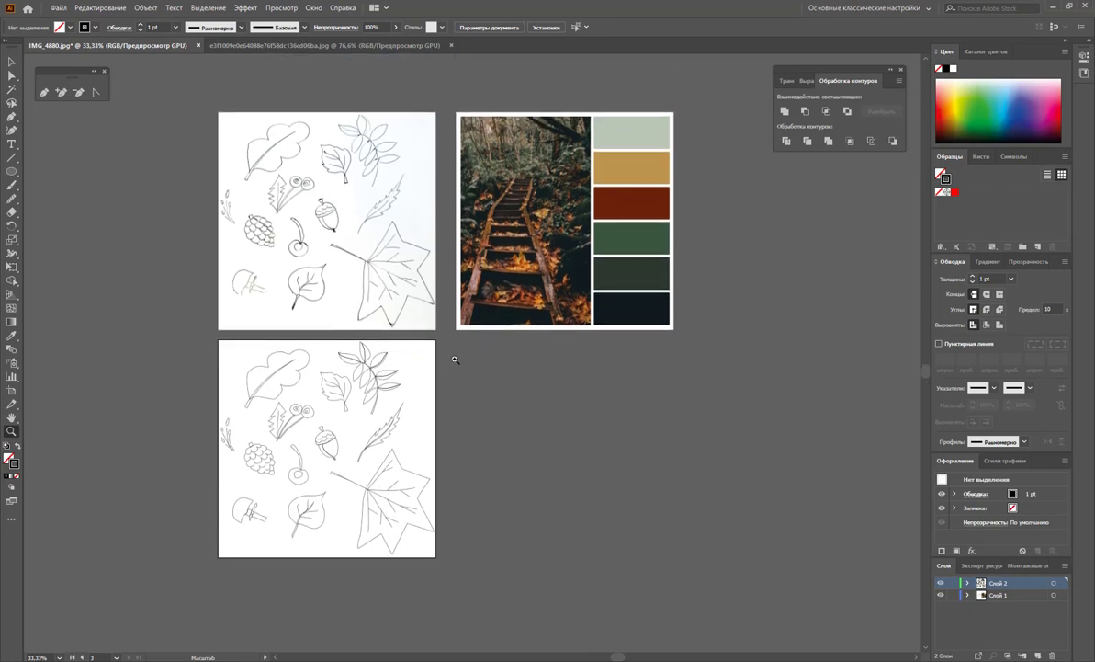
pyautogui.click(422, 364)
pyautogui.keyDown('alt'); pyautogui.click(478, 368); pyautogui.keyUp('alt')
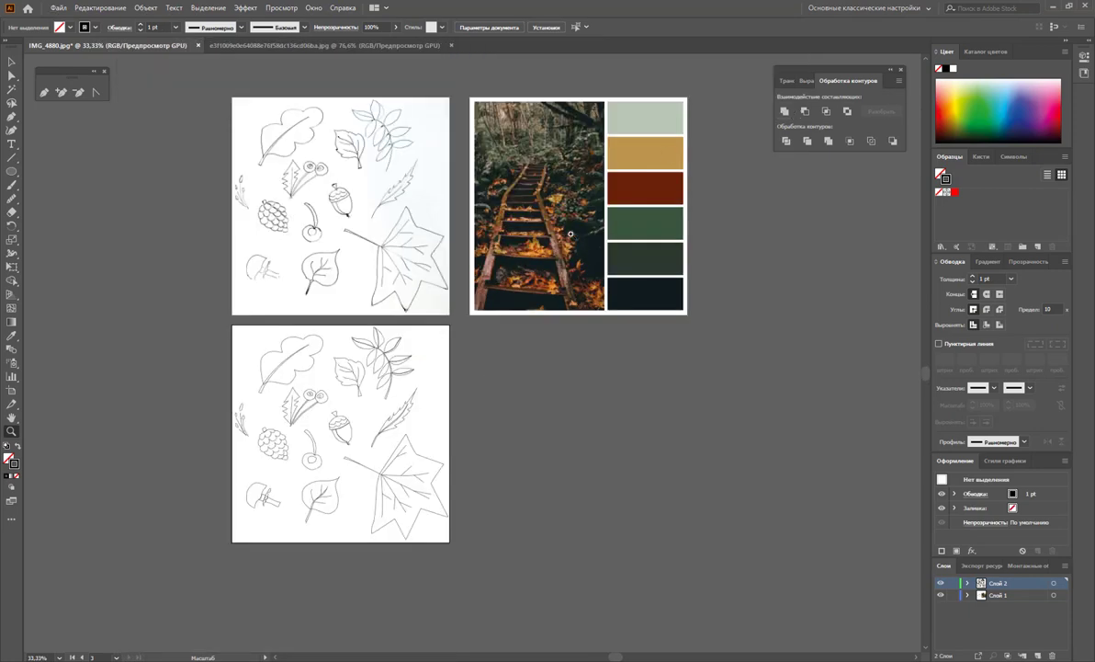
pyautogui.moveTo(476, 343); pyautogui.dragTo(491, 353)
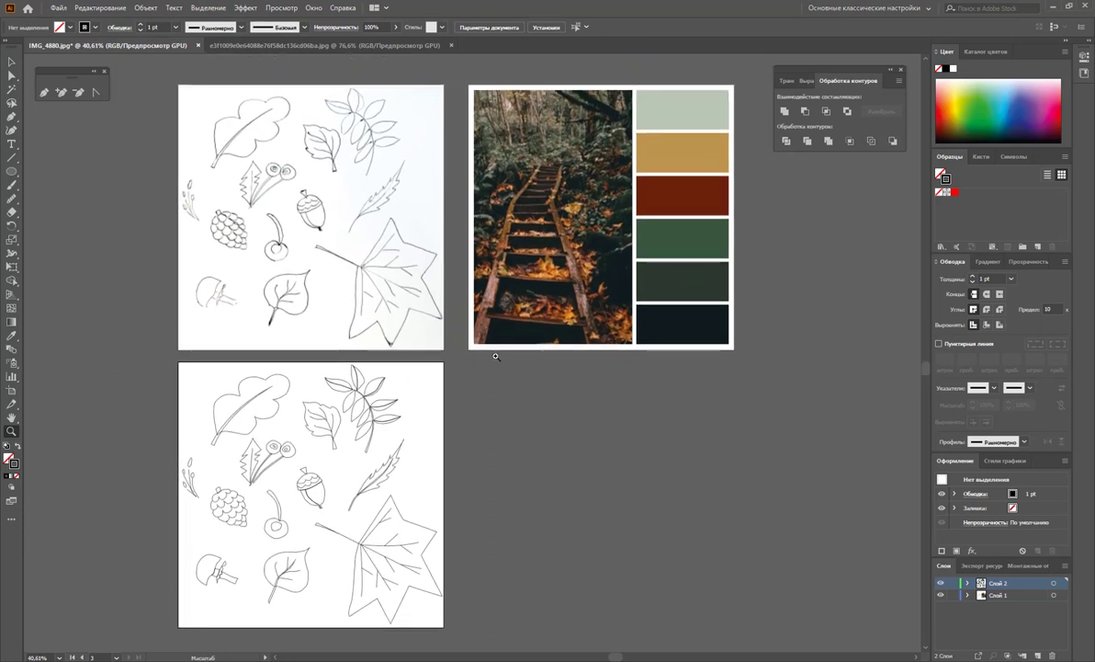
pyautogui.click(11, 390)
pyautogui.click(577, 157)
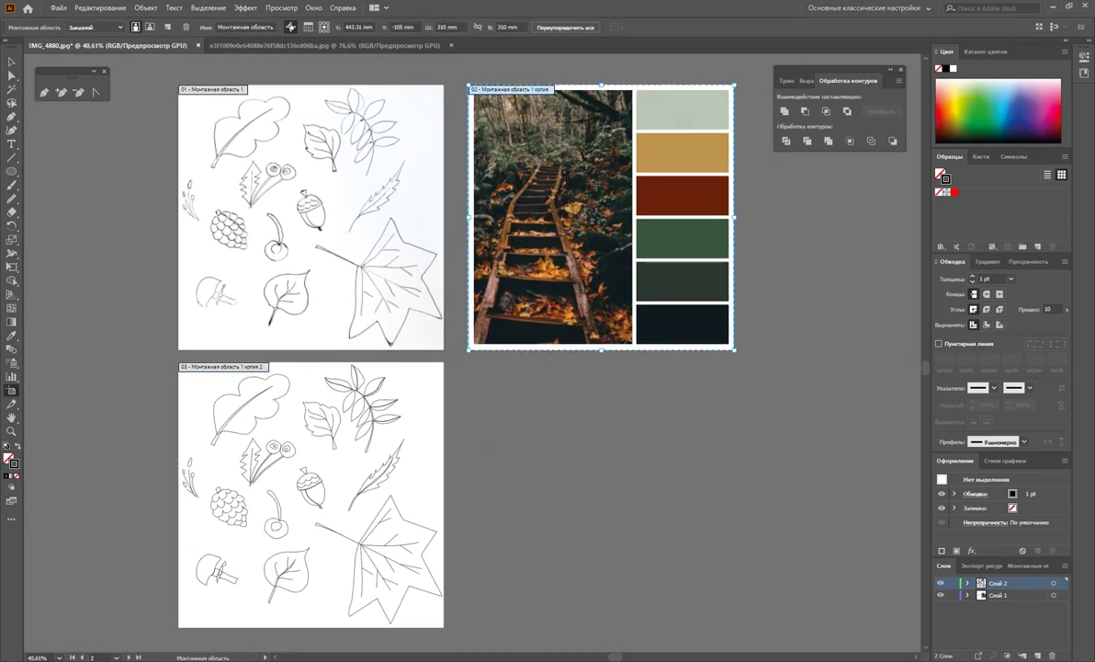
# - Arrange artboards in a 2×2 grid, duplicate the drawing bottom-right, and lock layer Слой 1
pyautogui.moveTo(571, 158); pyautogui.dragTo(571, 435)
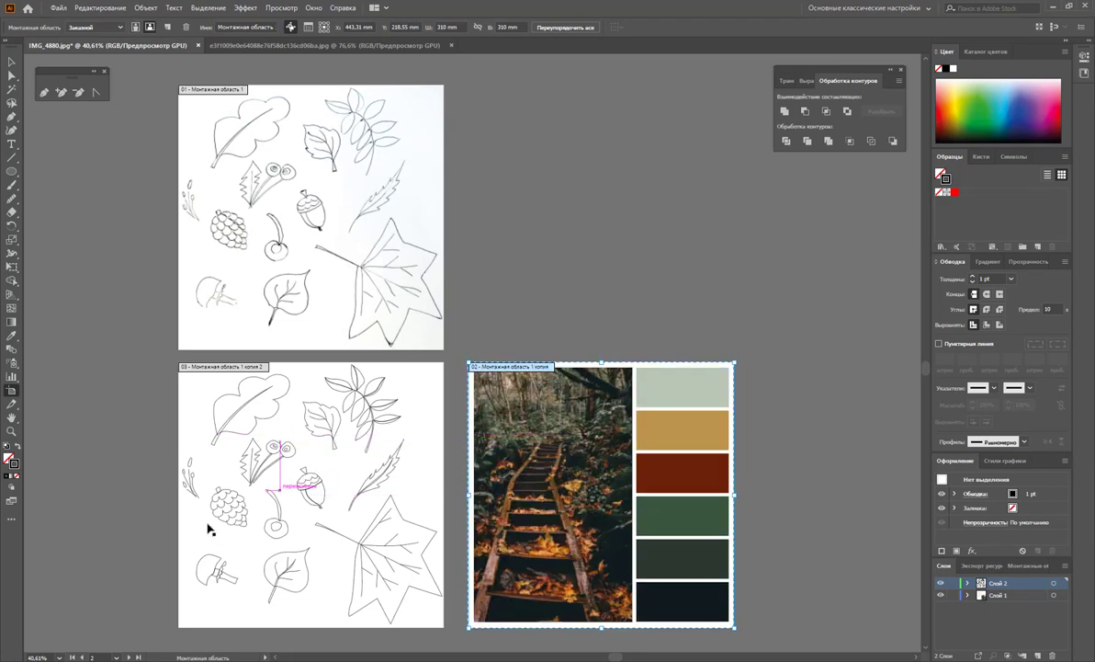
pyautogui.moveTo(199, 532); pyautogui.dragTo(481, 253)
pyautogui.moveTo(618, 502); pyautogui.dragTo(327, 501)
pyautogui.click(590, 248)
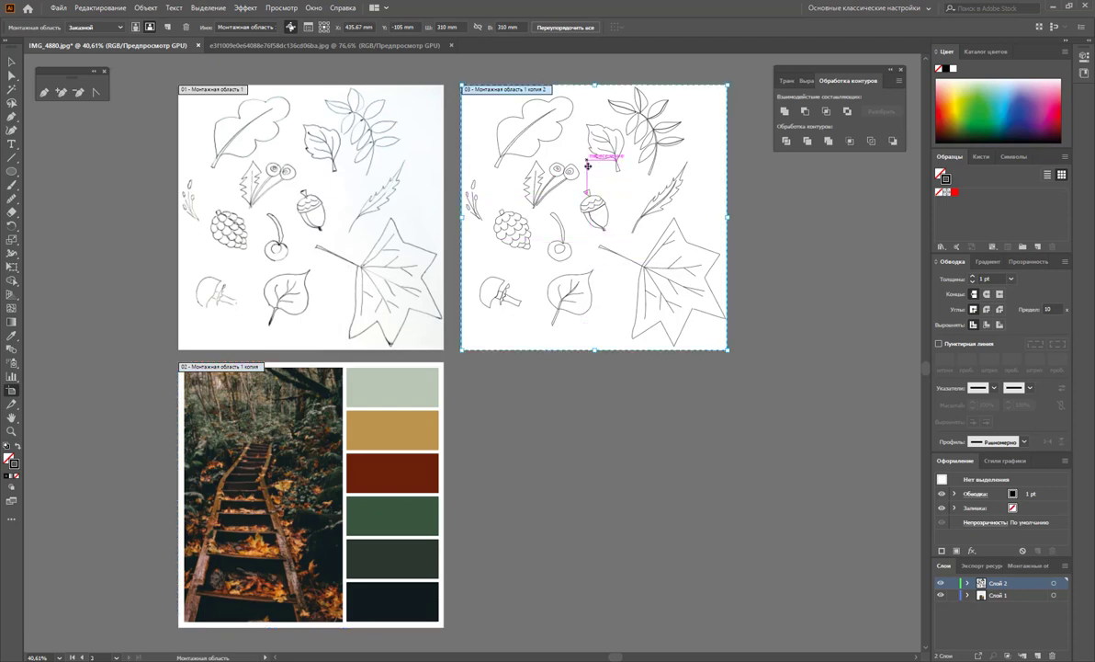
pyautogui.moveTo(588, 165); pyautogui.dragTo(588, 441)
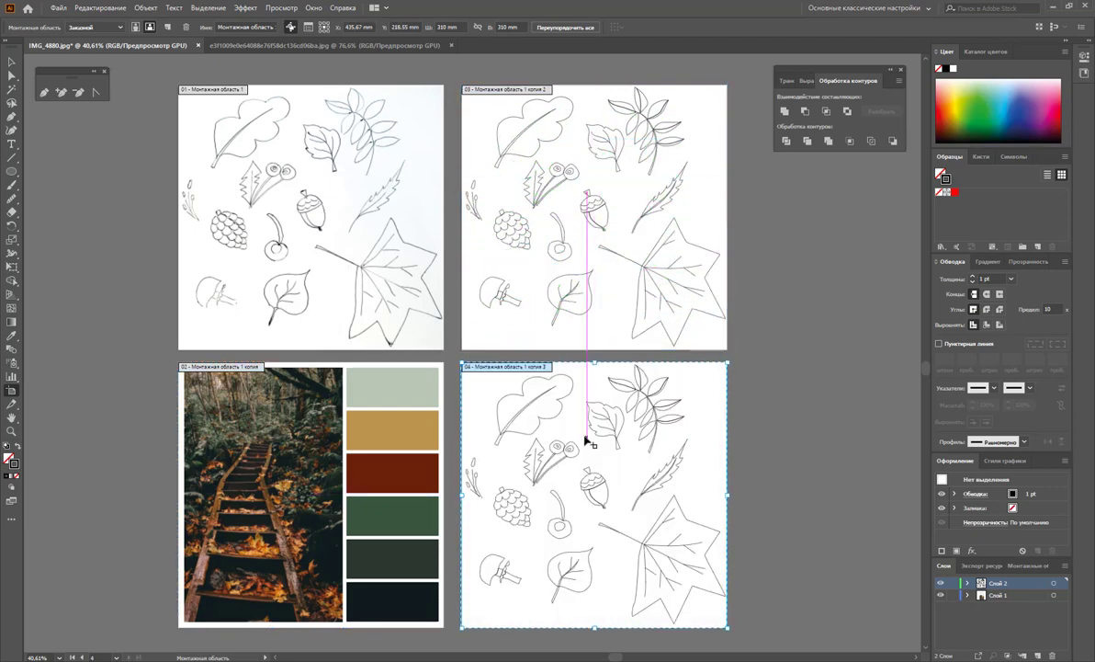
pyautogui.click(953, 595)
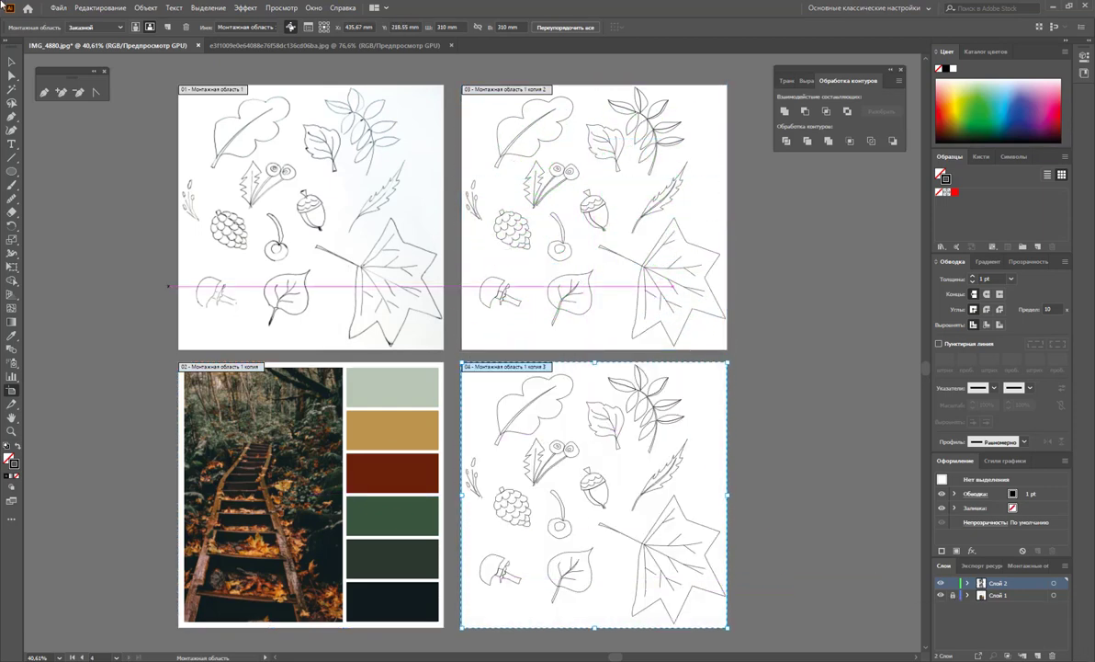
pyautogui.press('v')
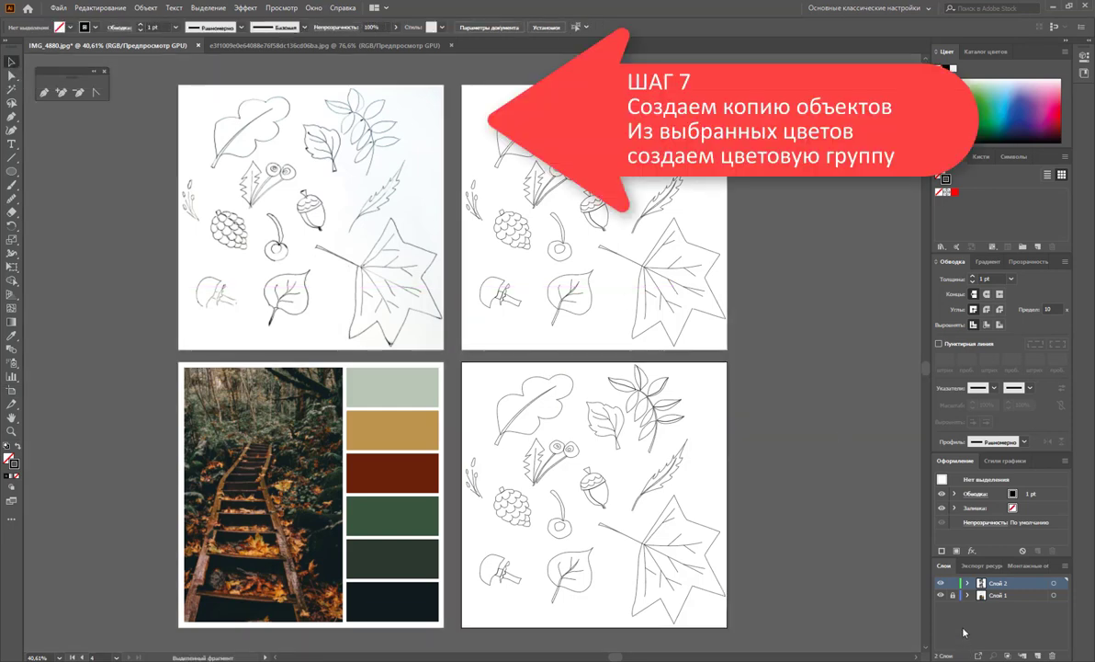
# - Create a swatch colour group from the six selected palette rectangles, then deselect
pyautogui.click(395, 614)
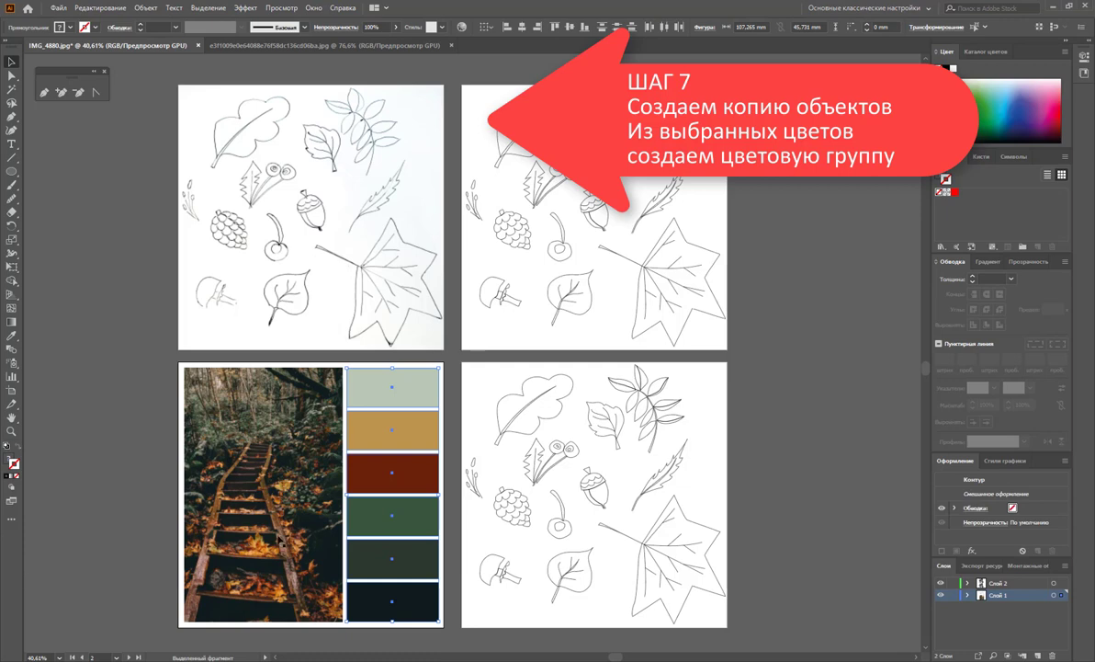
pyautogui.click(1022, 247)
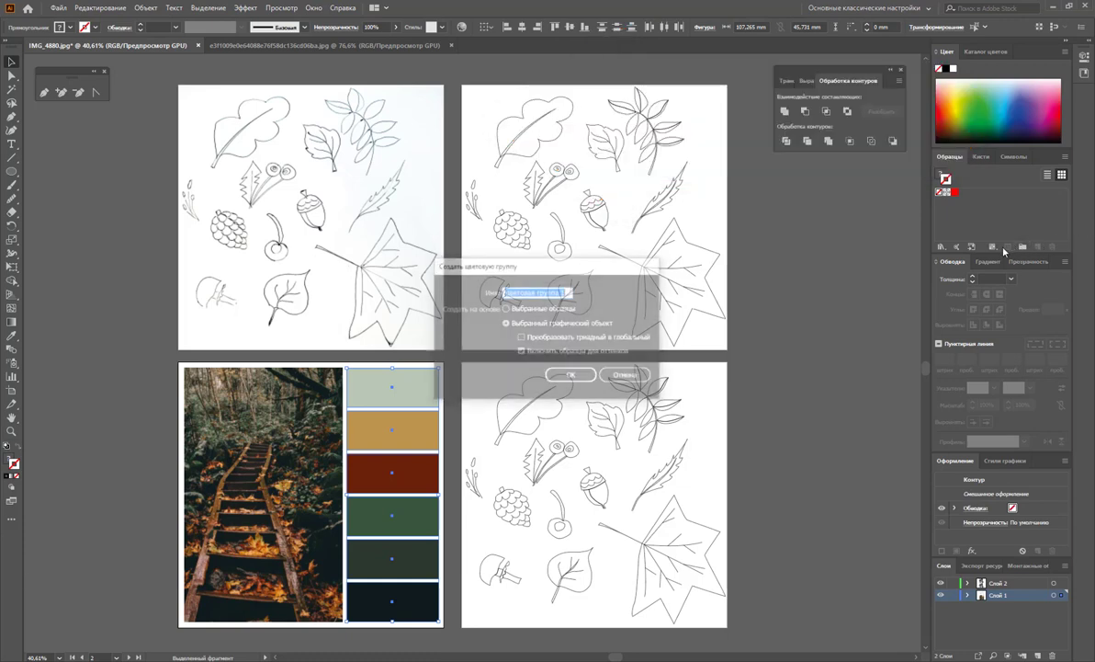
pyautogui.click(571, 376)
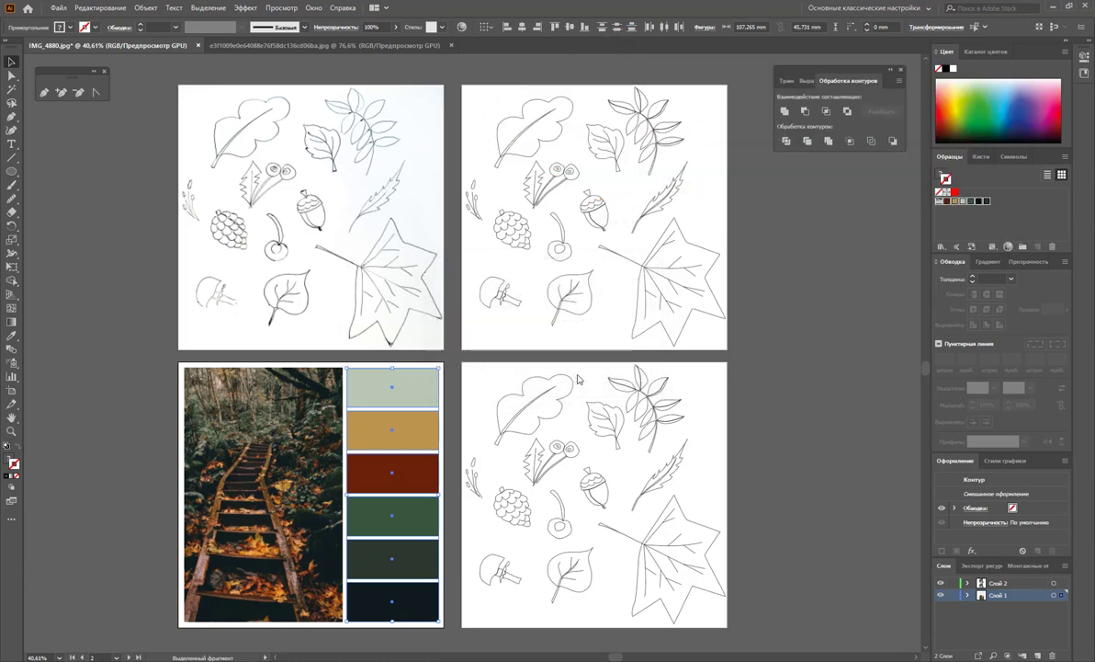
pyautogui.click(878, 359)
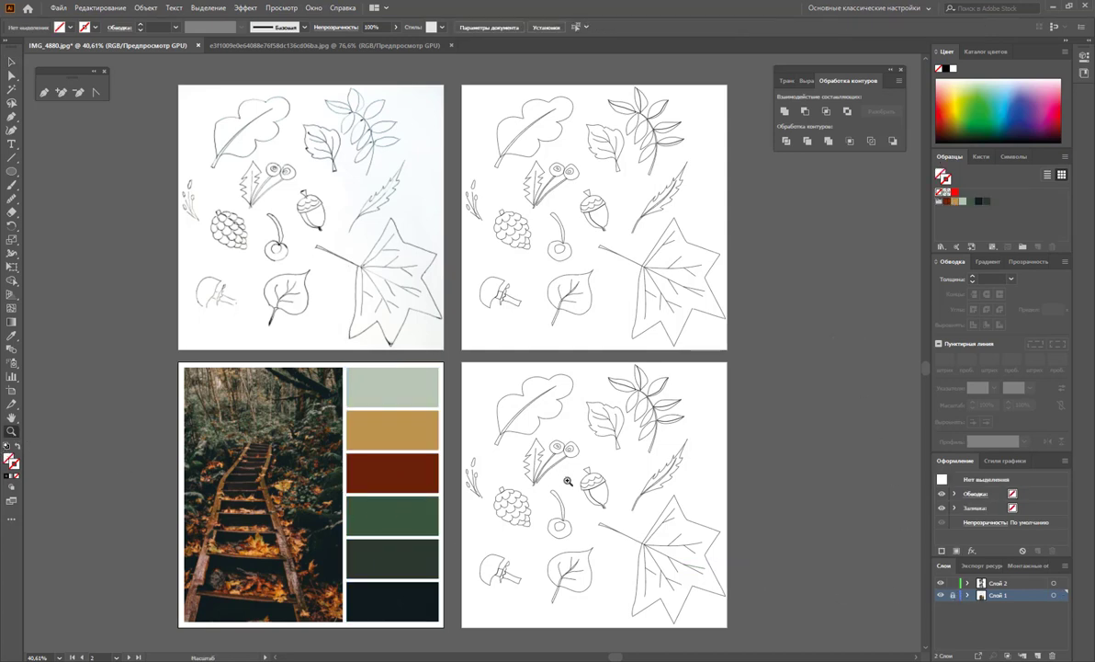
# - Zoom into the bottom-right artboard, fill the oak leaf tan and its vein dark brown
pyautogui.click(540, 467)
pyautogui.click(490, 377)
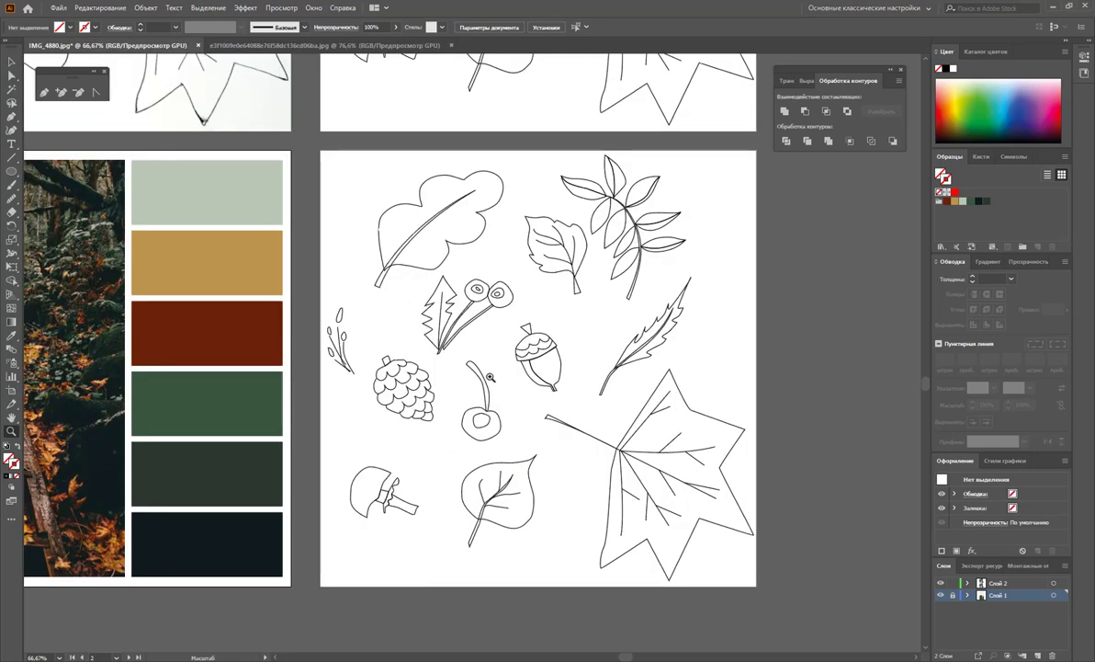
pyautogui.scroll(2, 469, 363)
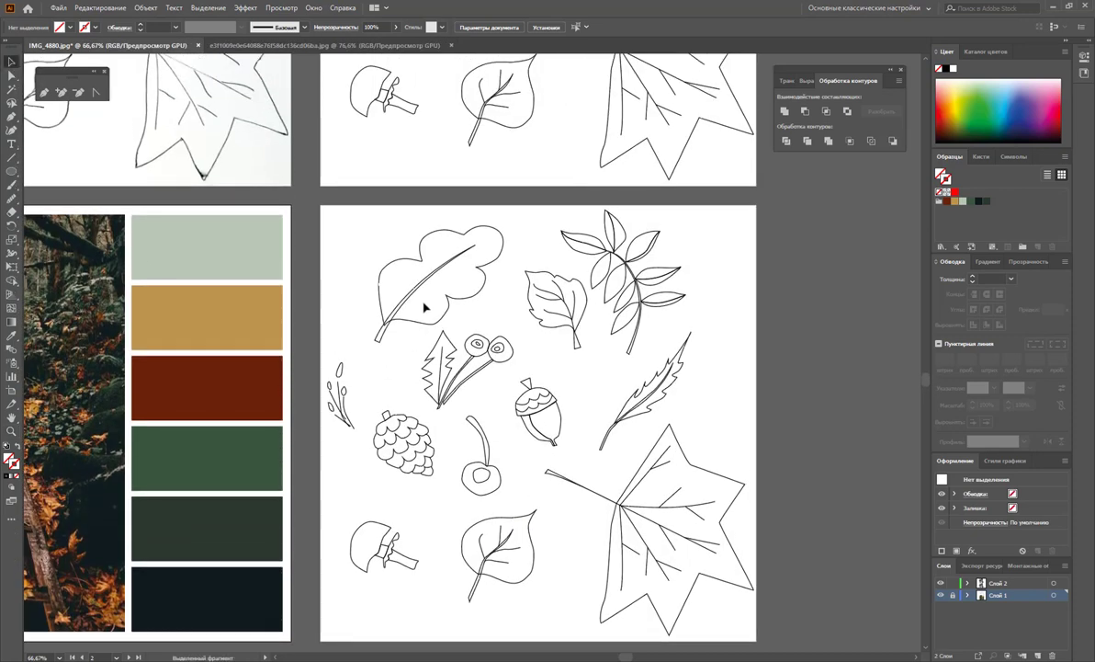
pyautogui.click(426, 308)
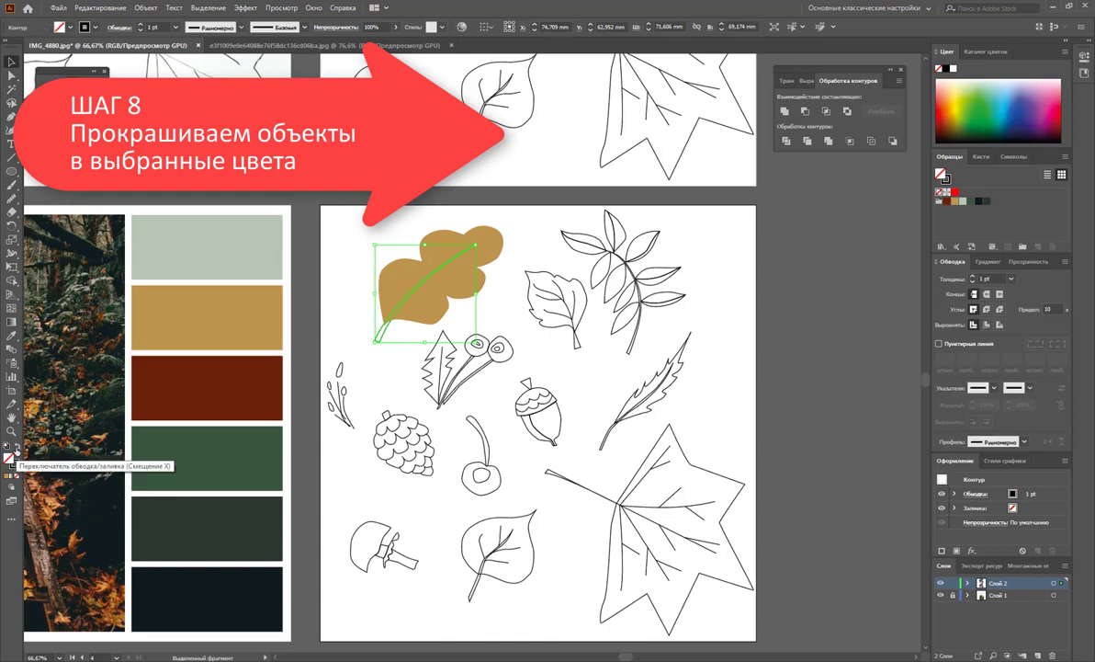
pyautogui.rightClick(349, 300)
pyautogui.click(566, 351)
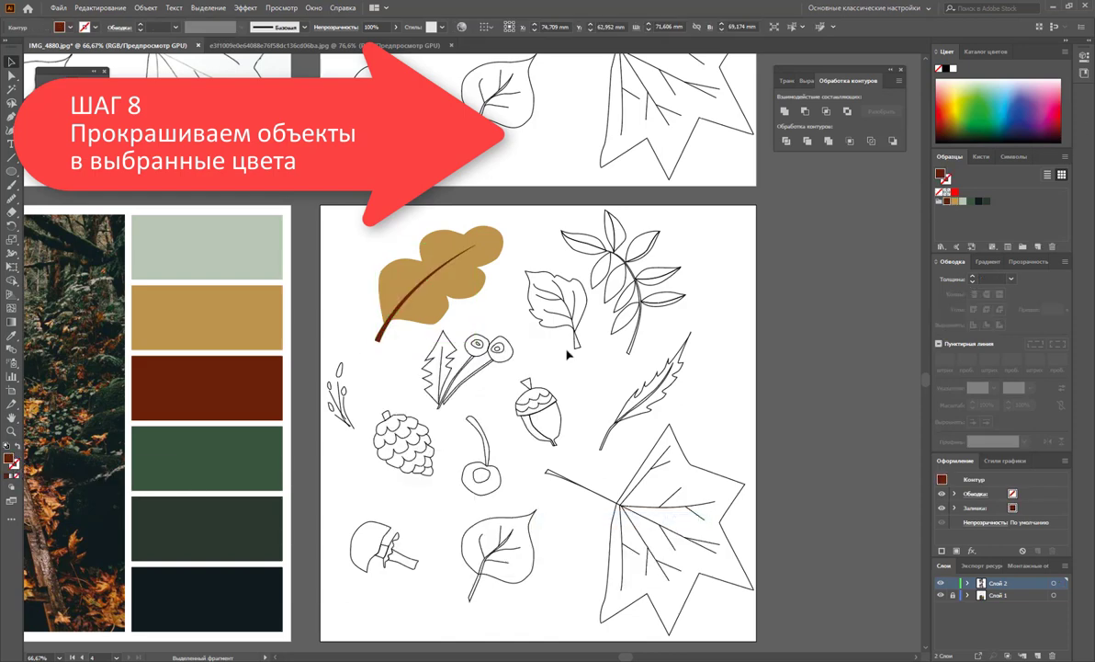
# - Fill the leaves on the branch dark green
pyautogui.click(589, 252)
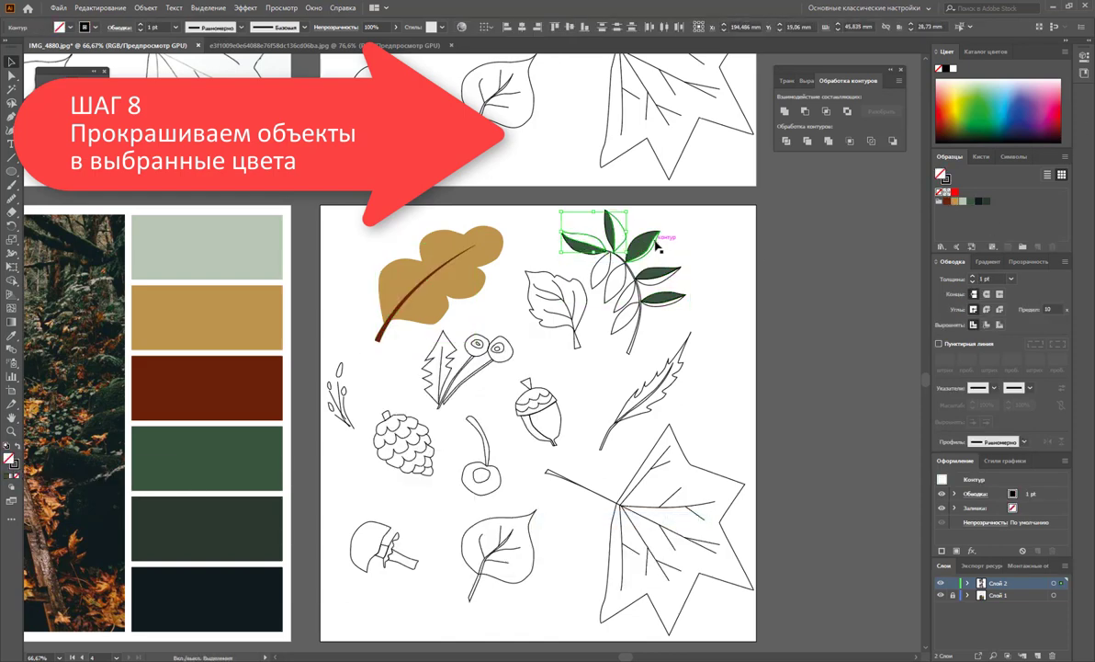
pyautogui.click(581, 271)
pyautogui.click(611, 293)
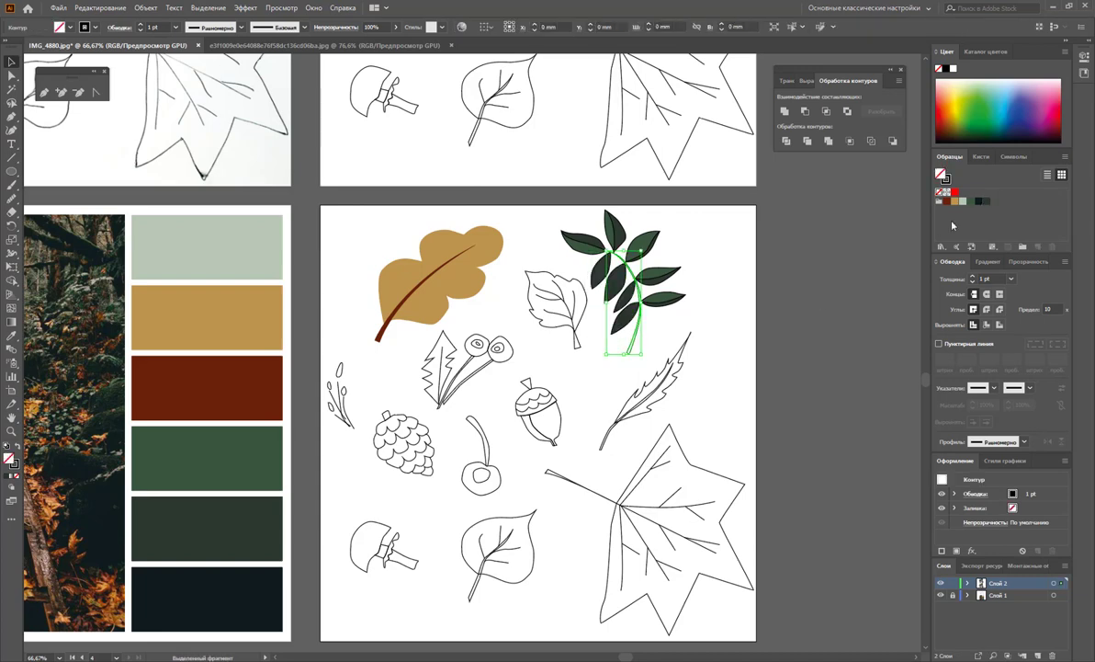
pyautogui.click(625, 314)
pyautogui.click(624, 294)
pyautogui.click(727, 347)
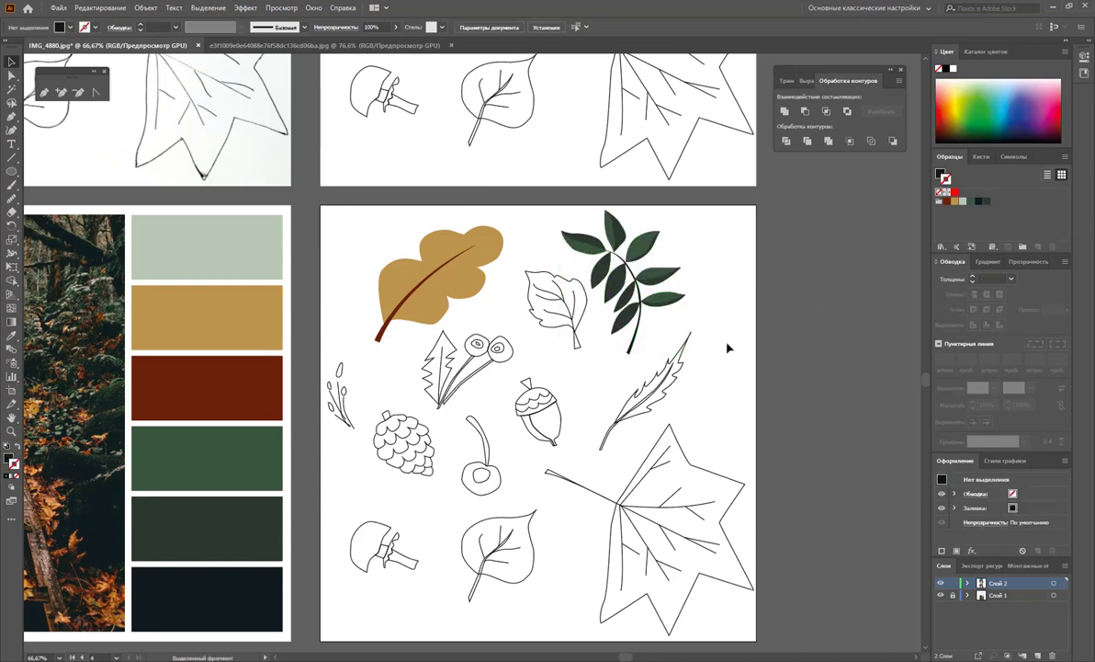
# - Fill the small leaf pale grey-green and apply an Object menu command to it
pyautogui.click(584, 317)
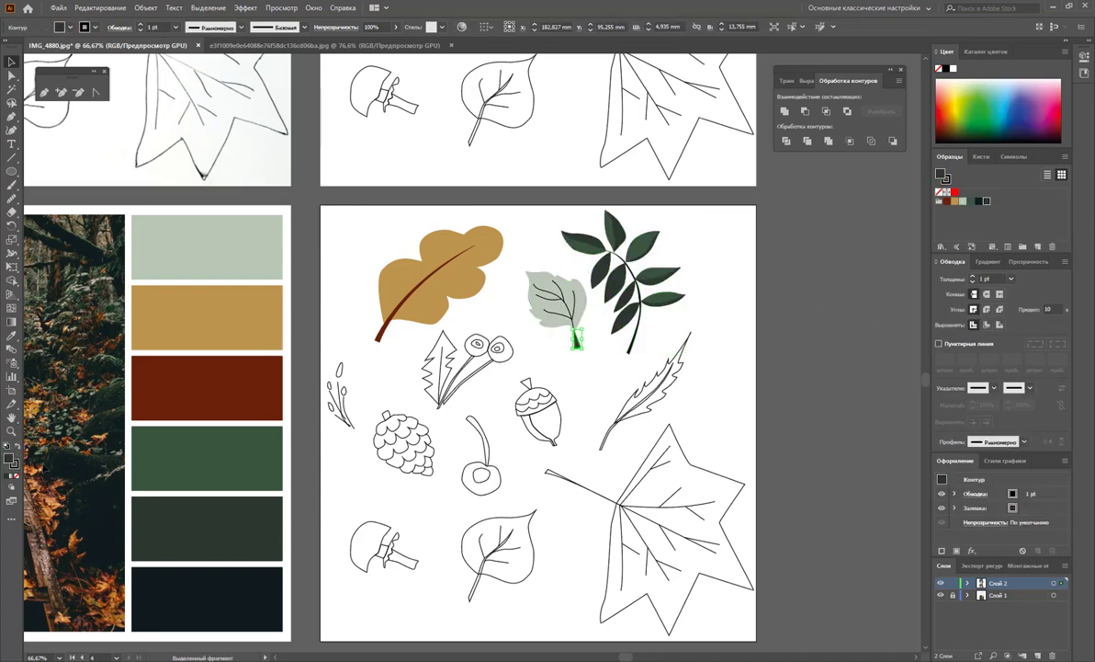
pyautogui.click(599, 323)
pyautogui.click(561, 304)
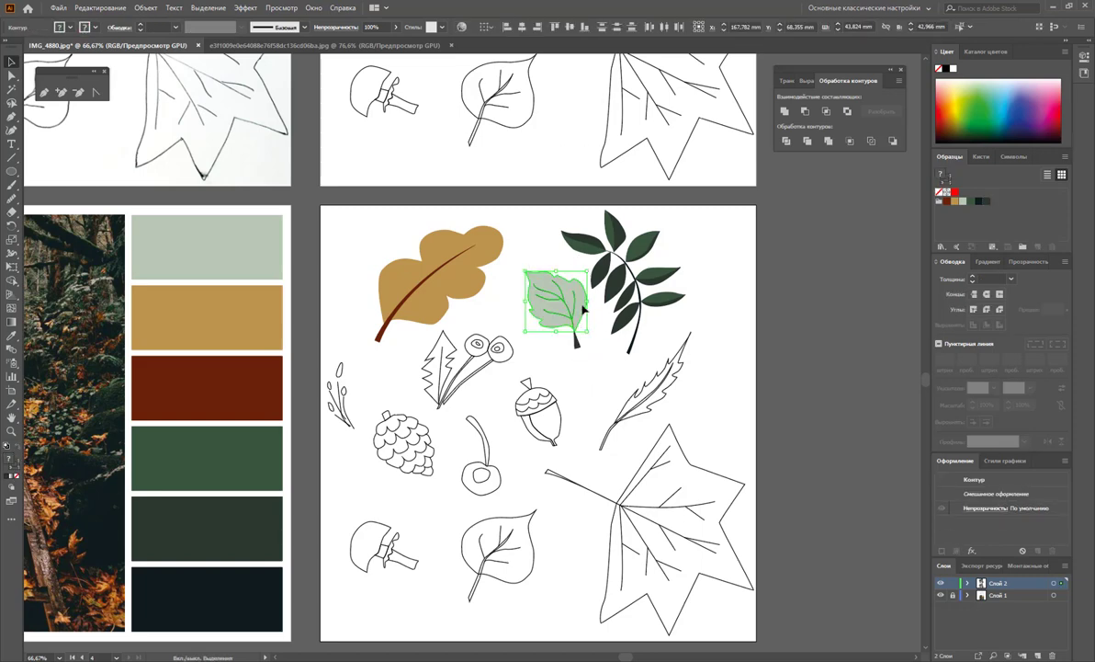
pyautogui.click(146, 7)
pyautogui.click(170, 110)
# - Group the oak leaf with its vein
pyautogui.moveTo(382, 236); pyautogui.dragTo(413, 269)
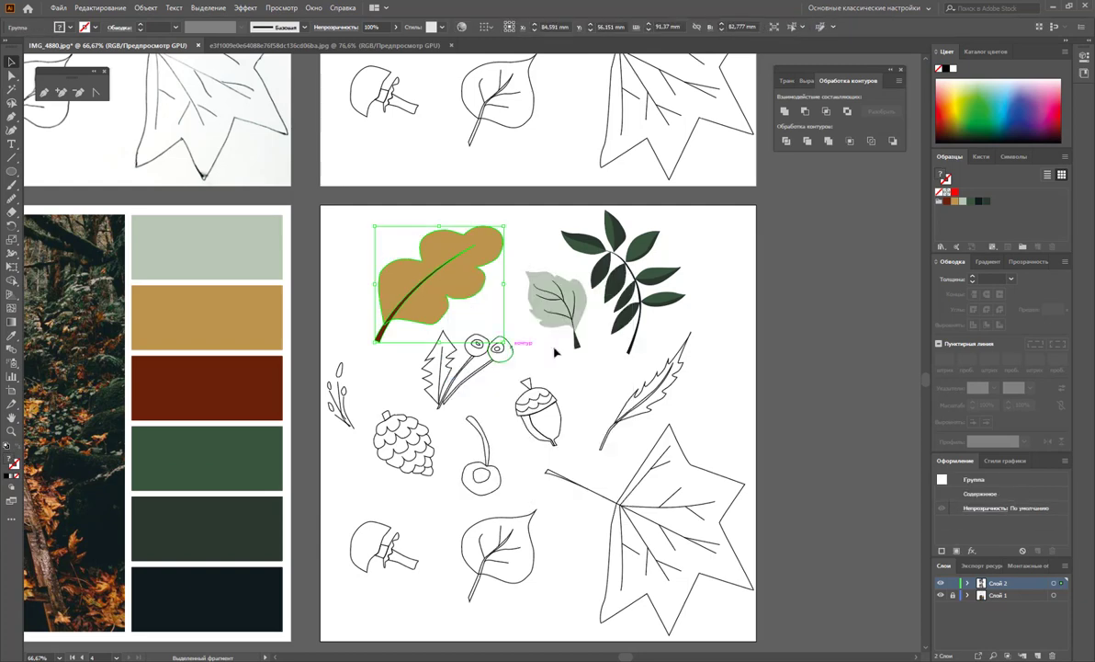
pyautogui.rightClick(543, 297)
pyautogui.click(586, 351)
pyautogui.click(648, 247)
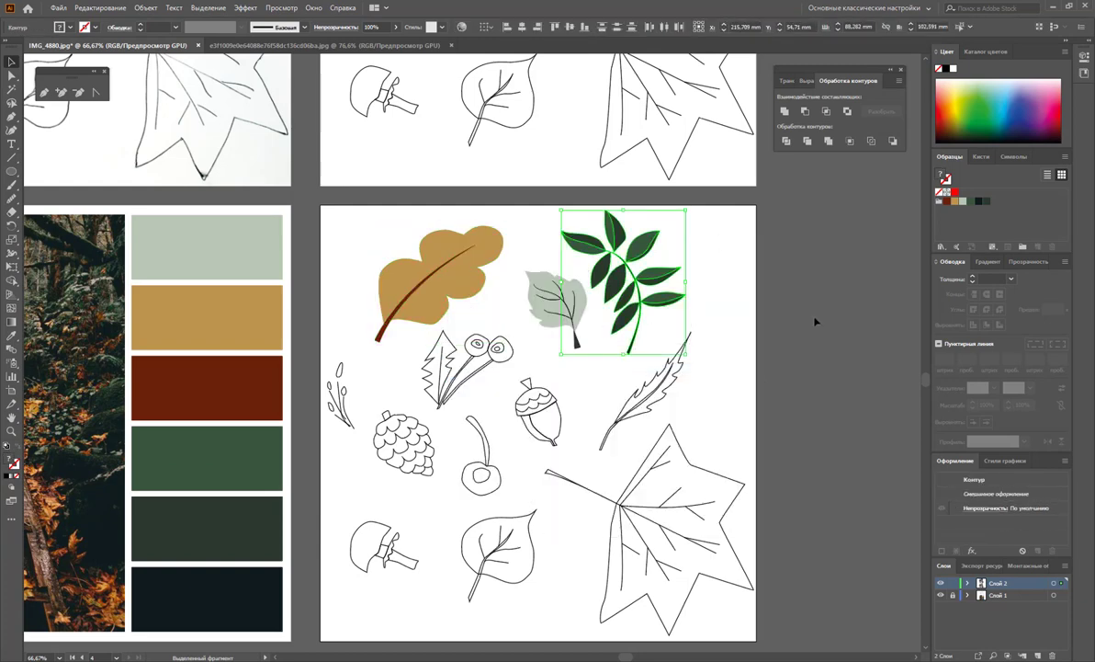
pyautogui.click(724, 330)
pyautogui.scroll(-1, 717, 386)
# - Fill the maple leaf tan and give its vein lines a tapered width profile
pyautogui.click(710, 442)
pyautogui.click(955, 200)
pyautogui.click(585, 450)
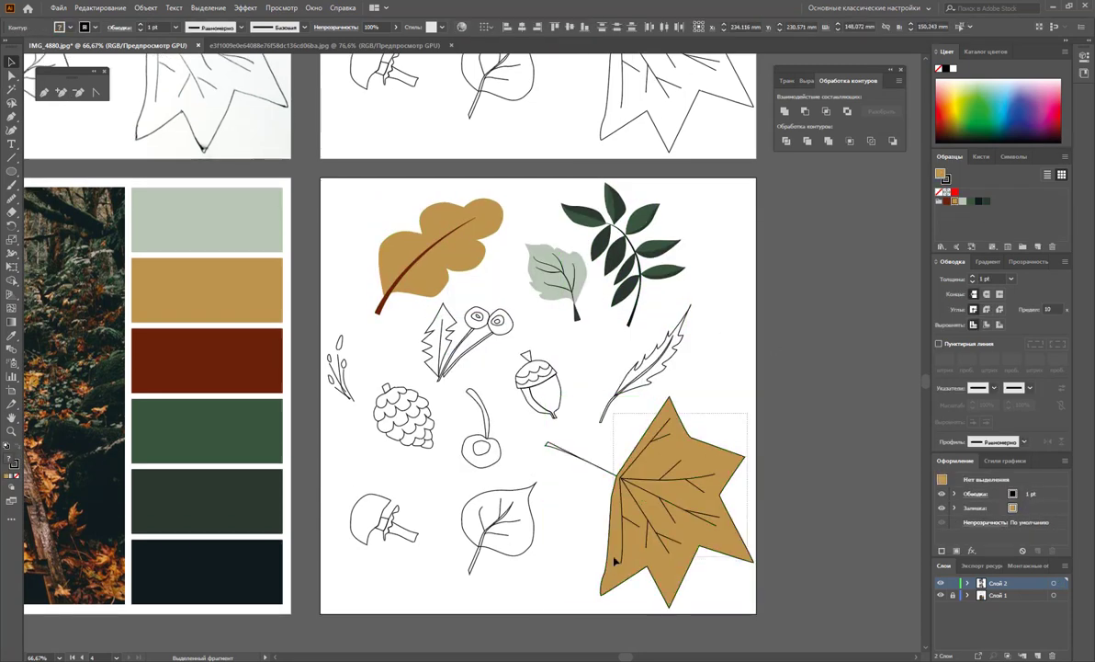
pyautogui.click(594, 468)
pyautogui.click(1023, 442)
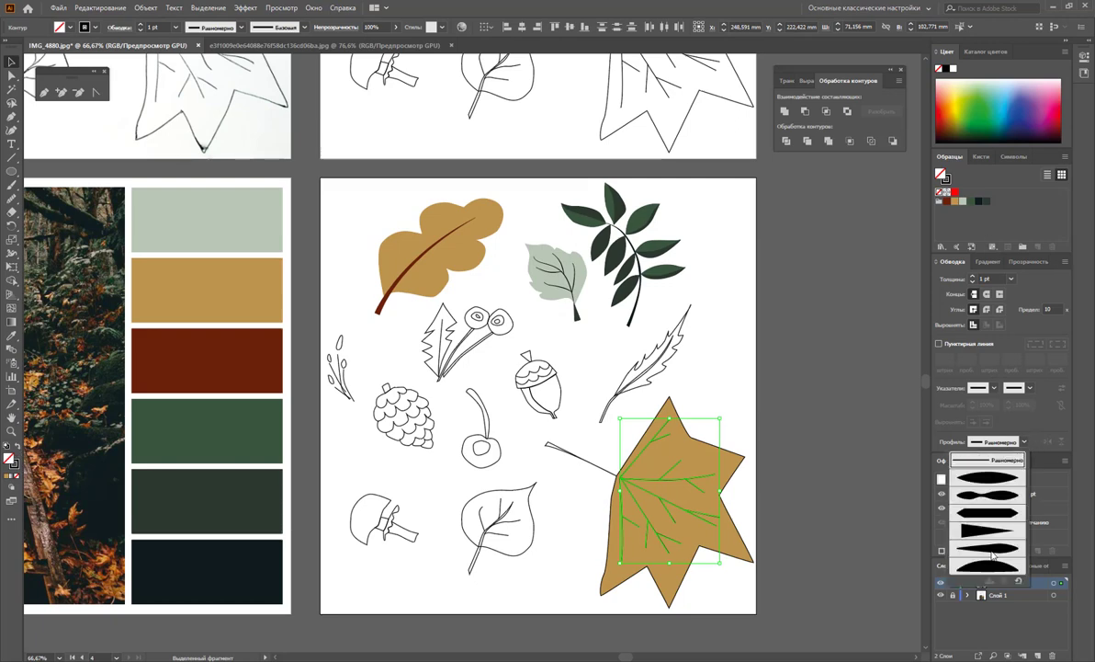
pyautogui.click(1011, 481)
pyautogui.click(145, 7)
pyautogui.click(772, 381)
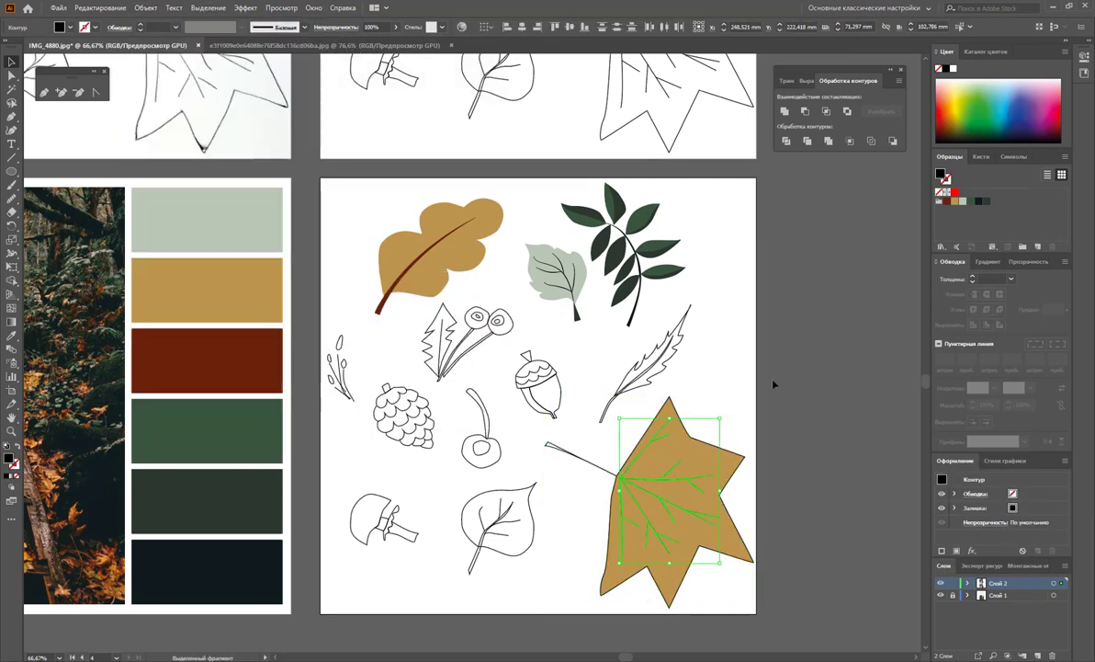
# - Select the maple leaf with its stem and apply a context-menu command to them
pyautogui.click(732, 435)
pyautogui.click(643, 496)
pyautogui.keyDown('shift'); pyautogui.click(567, 453); pyautogui.keyUp('shift')
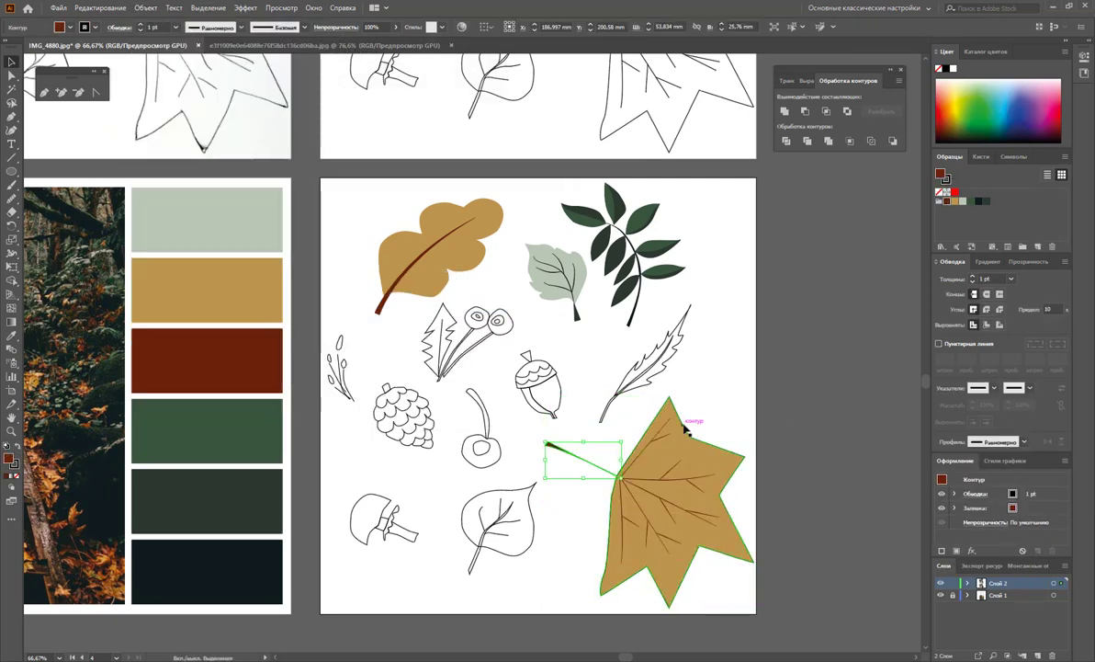
pyautogui.click(787, 506)
pyautogui.rightClick(631, 220)
pyautogui.click(763, 376)
pyautogui.scroll(-1, 763, 377)
pyautogui.scroll(1, 763, 377)
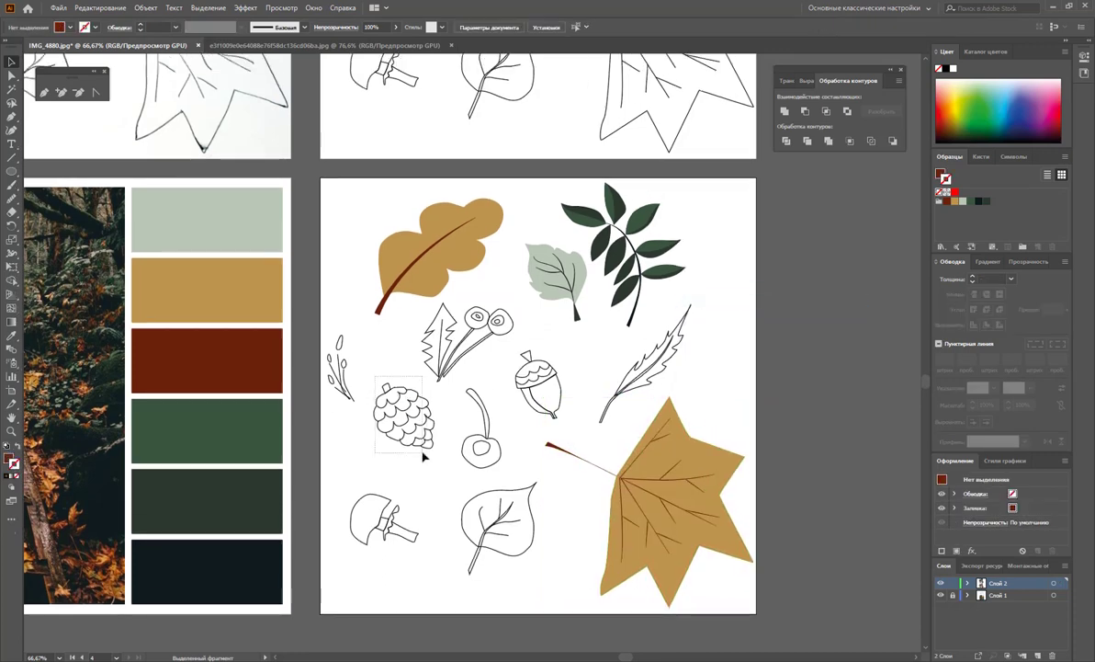
# - Fill the outlined pine cone solid dark green, swapping fill and stroke on its scale lines
pyautogui.click(401, 404)
pyautogui.click(938, 191)
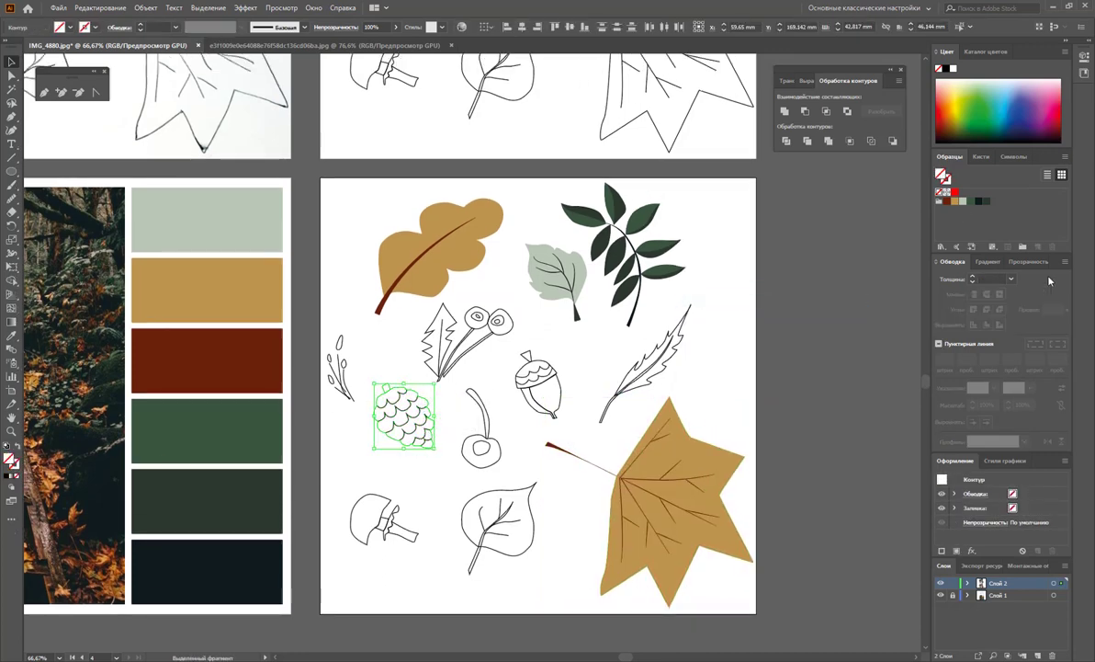
pyautogui.press('x')
pyautogui.click(986, 201)
pyautogui.click(979, 200)
pyautogui.hotkey('shift', 'x')
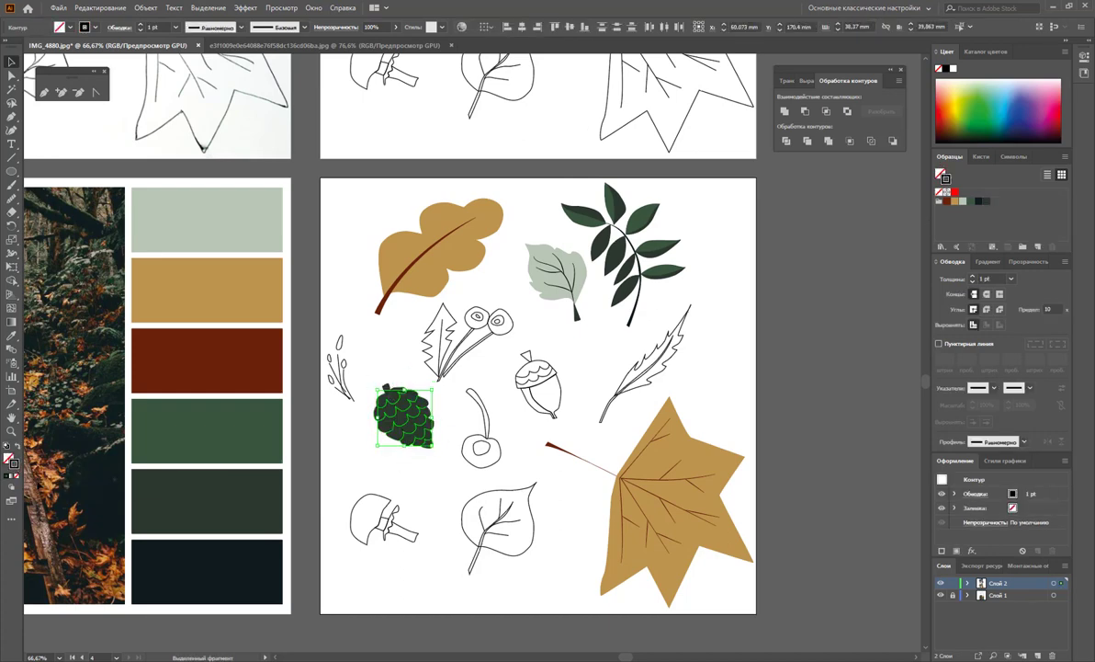
# - Give the pine cone's scale lines a tapered width profile
pyautogui.click(1023, 442)
pyautogui.click(988, 482)
pyautogui.click(362, 423)
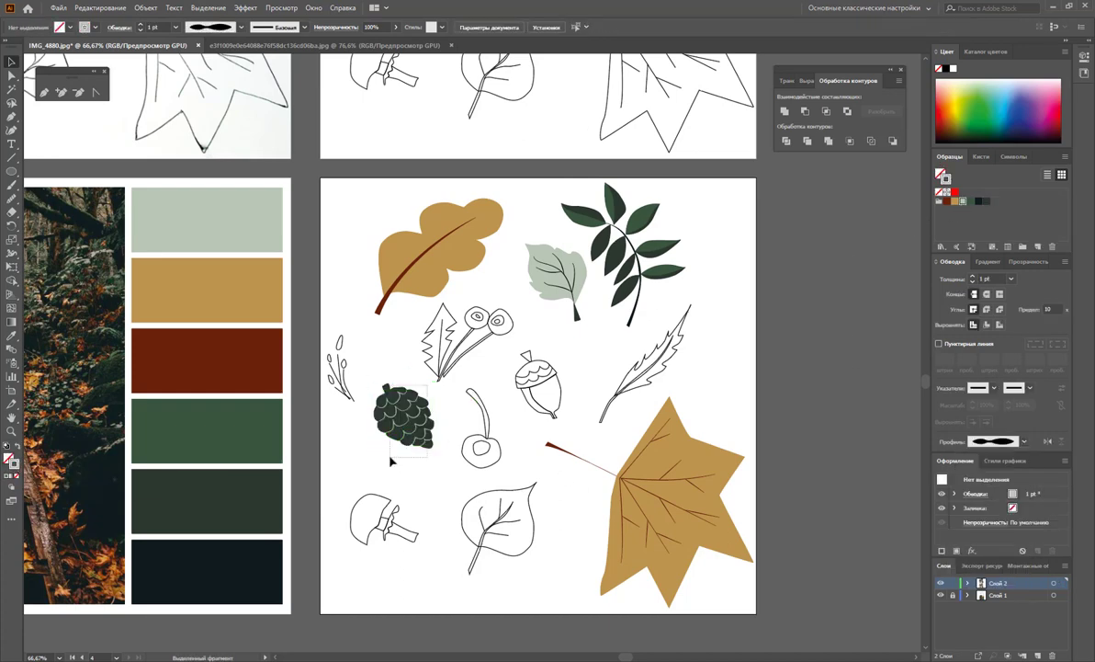
pyautogui.click(409, 408)
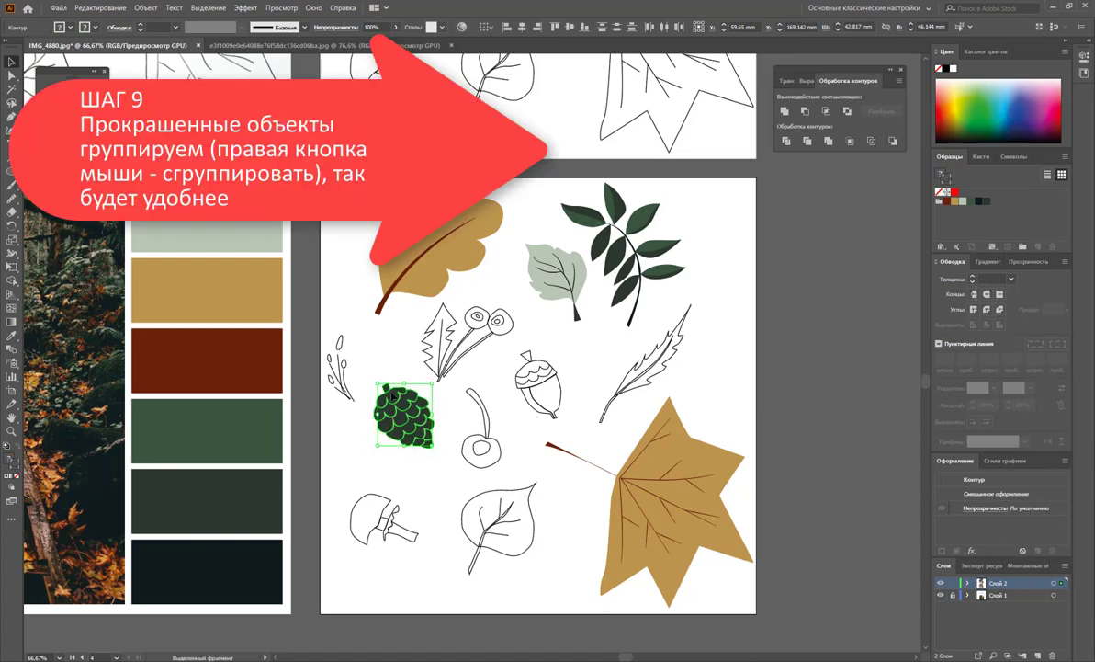
# - Group the pine cone parts and colour the small twig's buds red-brown
pyautogui.click(146, 8)
pyautogui.click(170, 57)
pyautogui.click(340, 351)
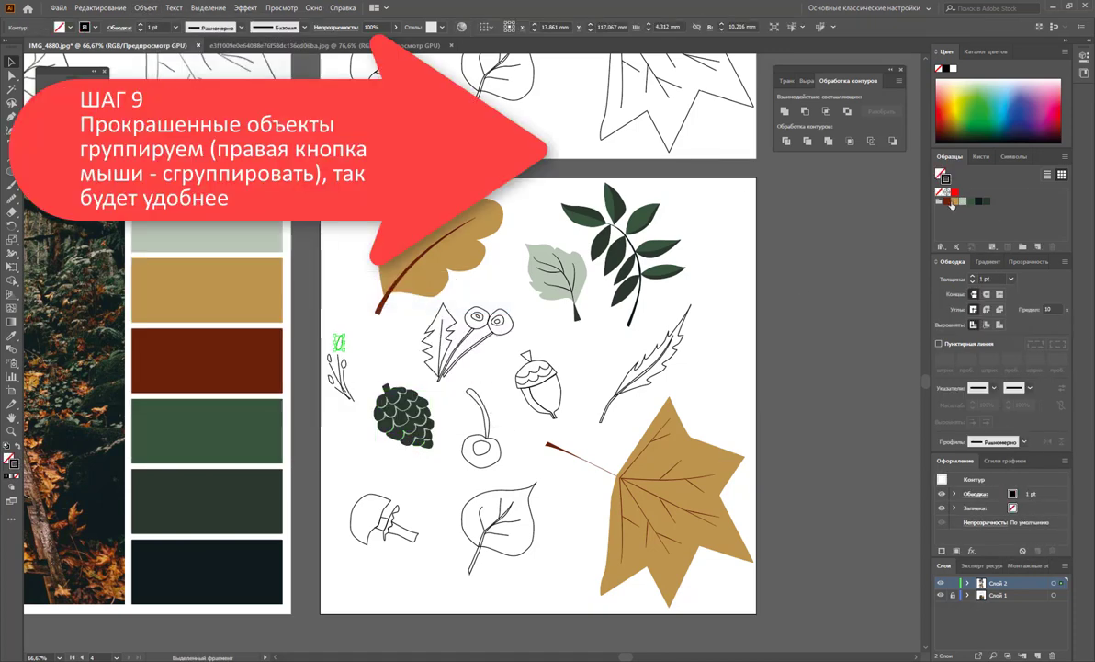
pyautogui.click(945, 201)
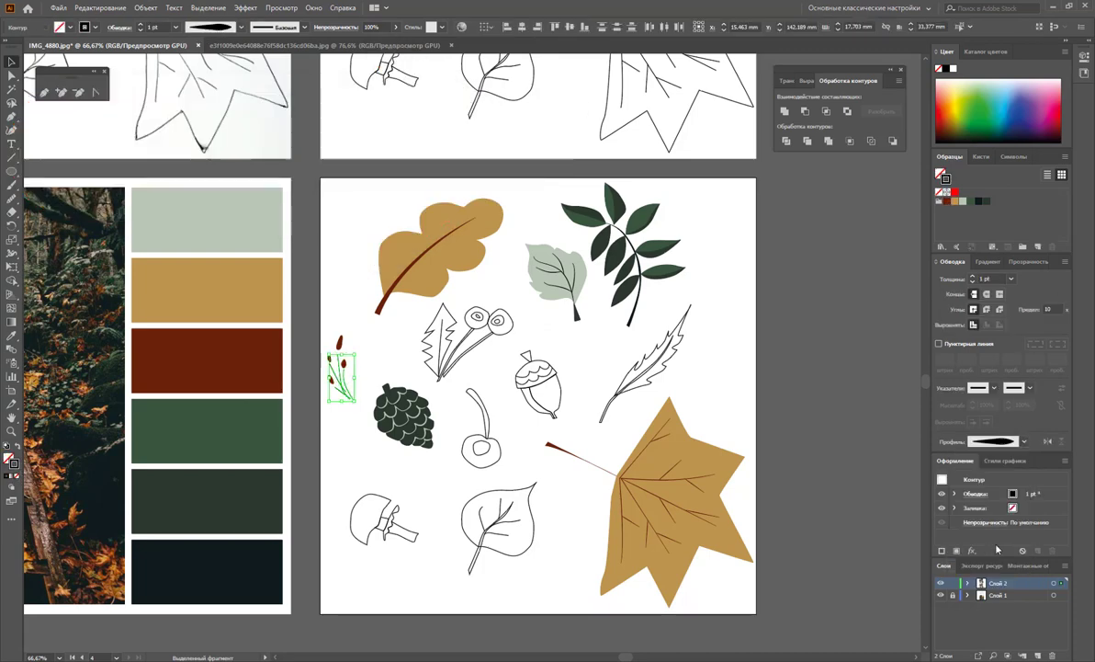
# - Outline the twig's strokes into filled shapes and join its paths
pyautogui.click(140, 10)
pyautogui.moveTo(161, 279)
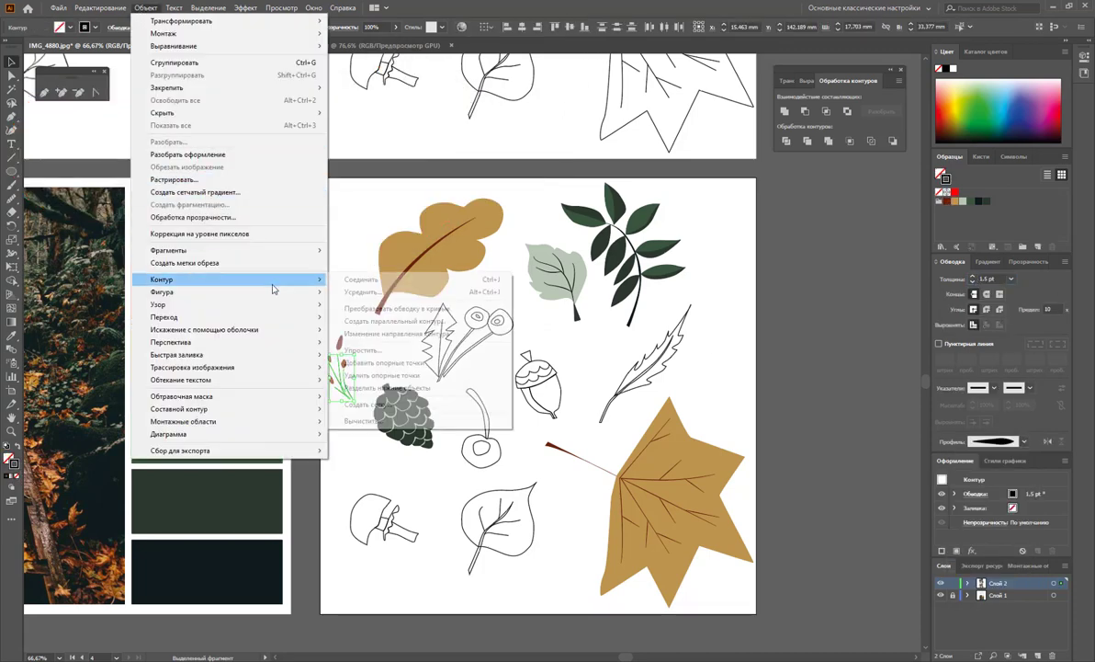
pyautogui.click(386, 315)
pyautogui.rightClick(339, 363)
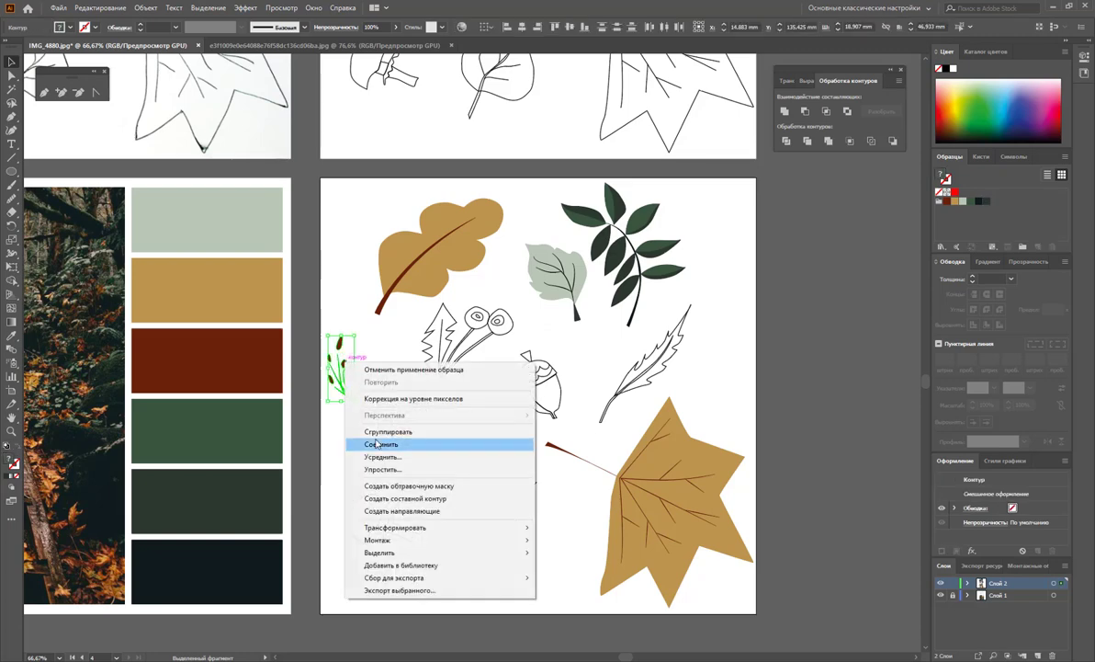
pyautogui.click(391, 442)
pyautogui.click(462, 474)
# - Recolour the feathery leaf and fill the acorn body brown
pyautogui.click(670, 368)
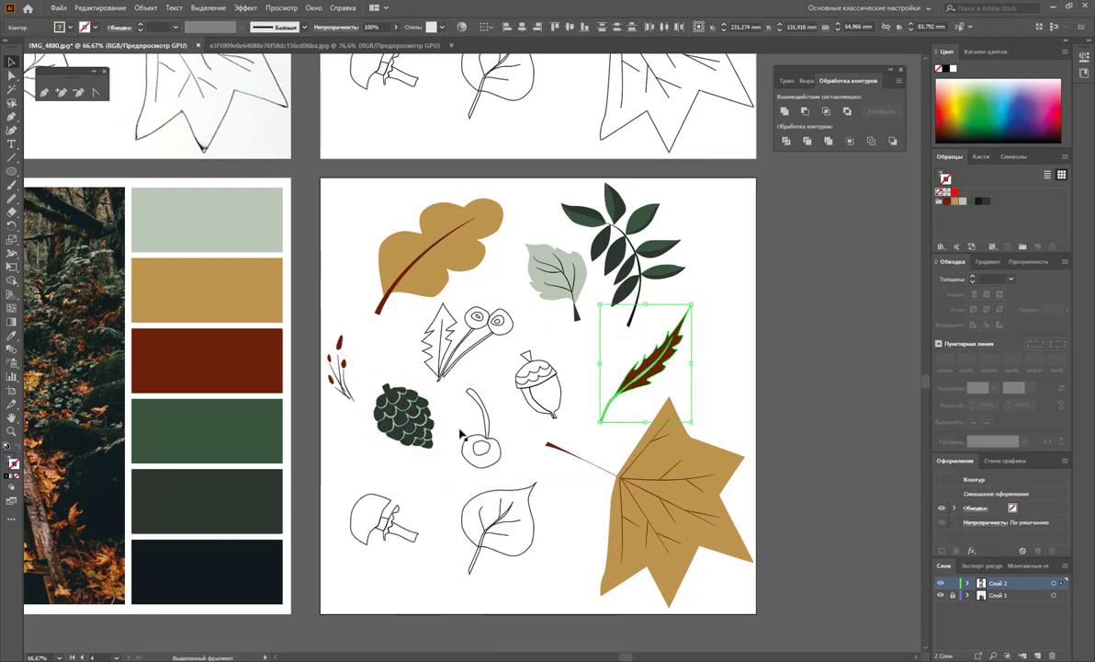
pyautogui.click(578, 405)
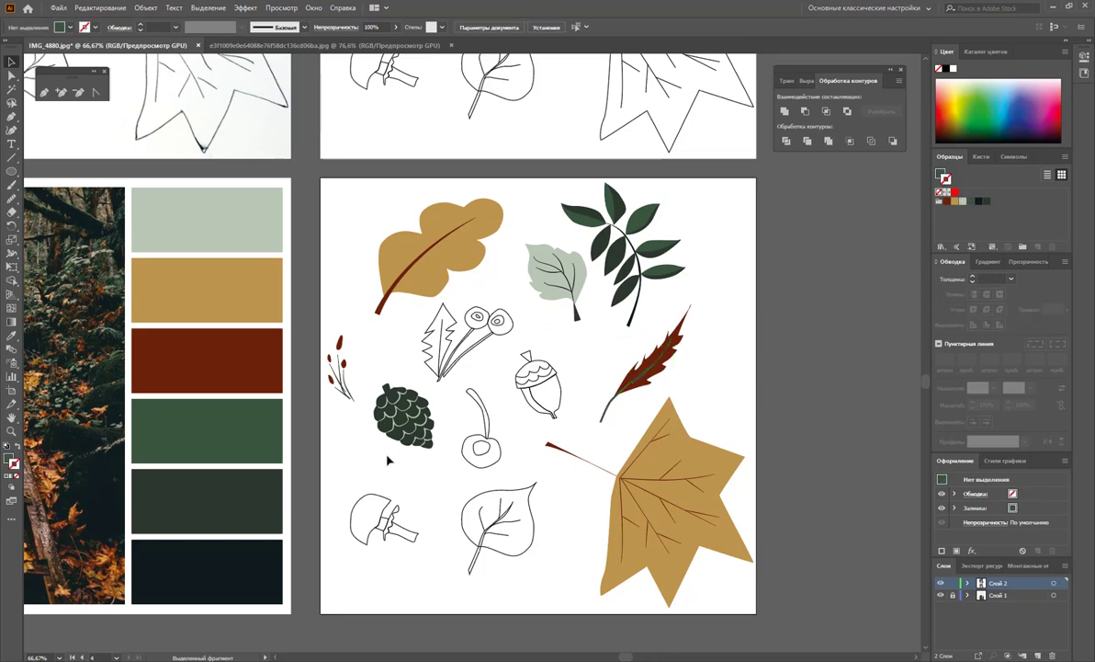
pyautogui.click(540, 395)
# - Fill the acorn cap dark green, with grey 2 pt tapered scale lines outlined into shapes
pyautogui.click(529, 355)
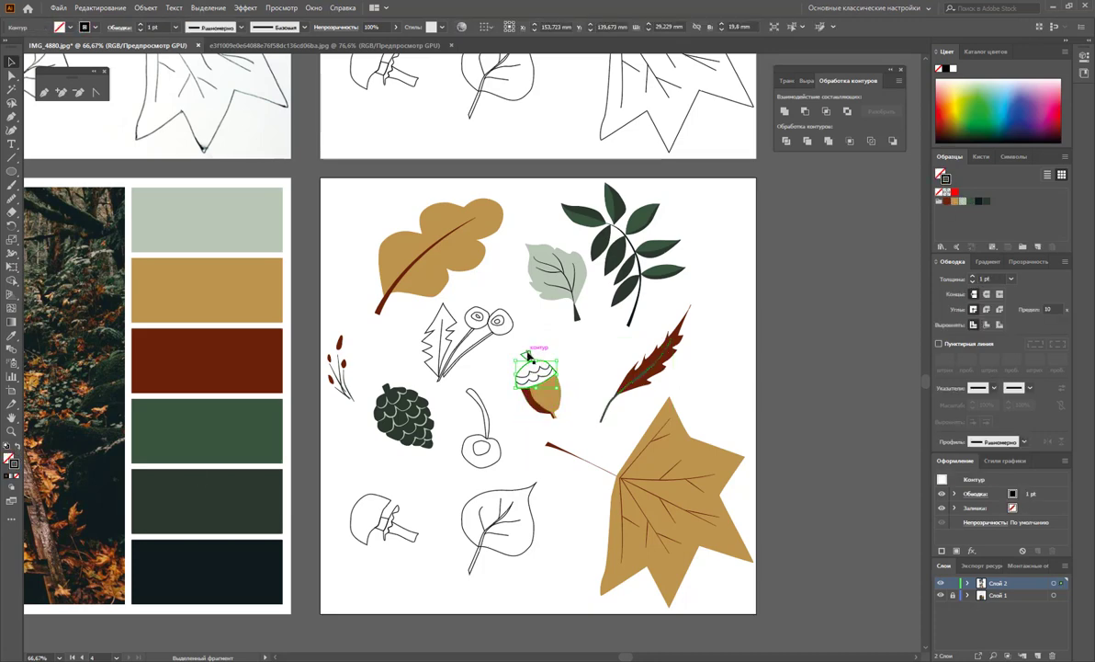
pyautogui.click(404, 413)
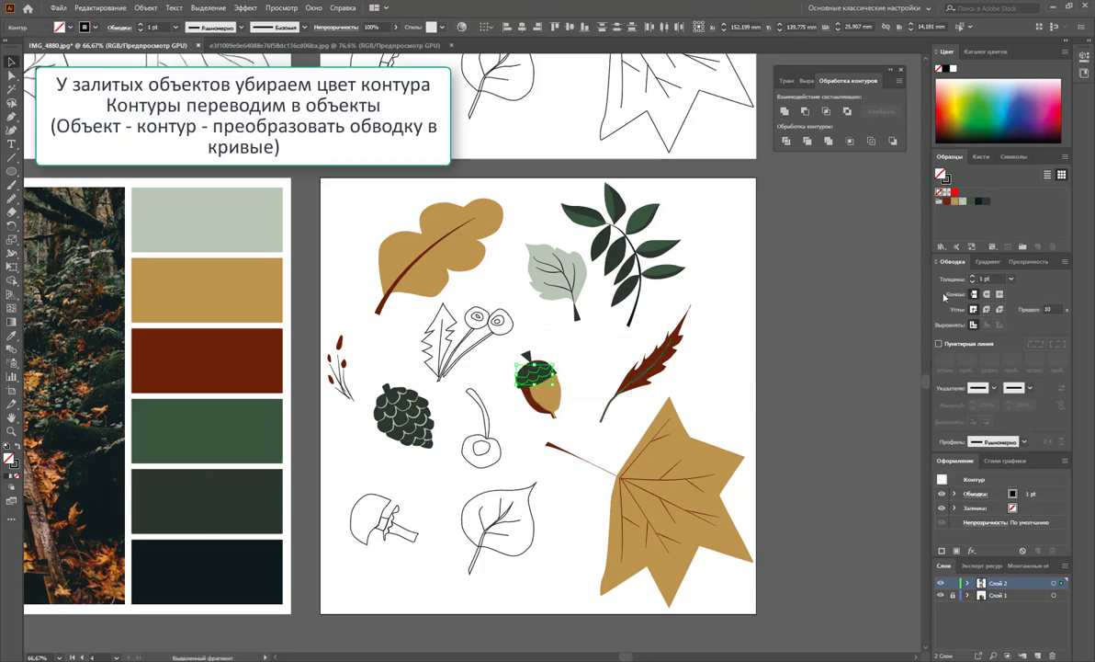
pyautogui.click(963, 204)
pyautogui.click(1023, 442)
pyautogui.click(992, 464)
pyautogui.click(1010, 278)
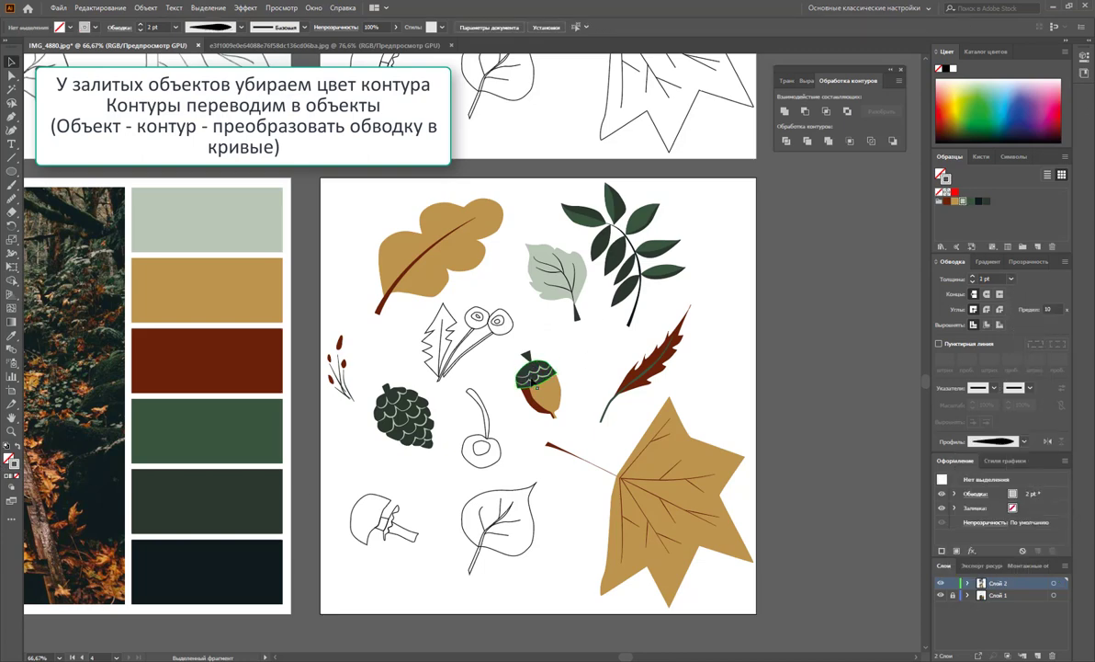
pyautogui.click(956, 358)
pyautogui.click(157, 7)
pyautogui.moveTo(162, 279)
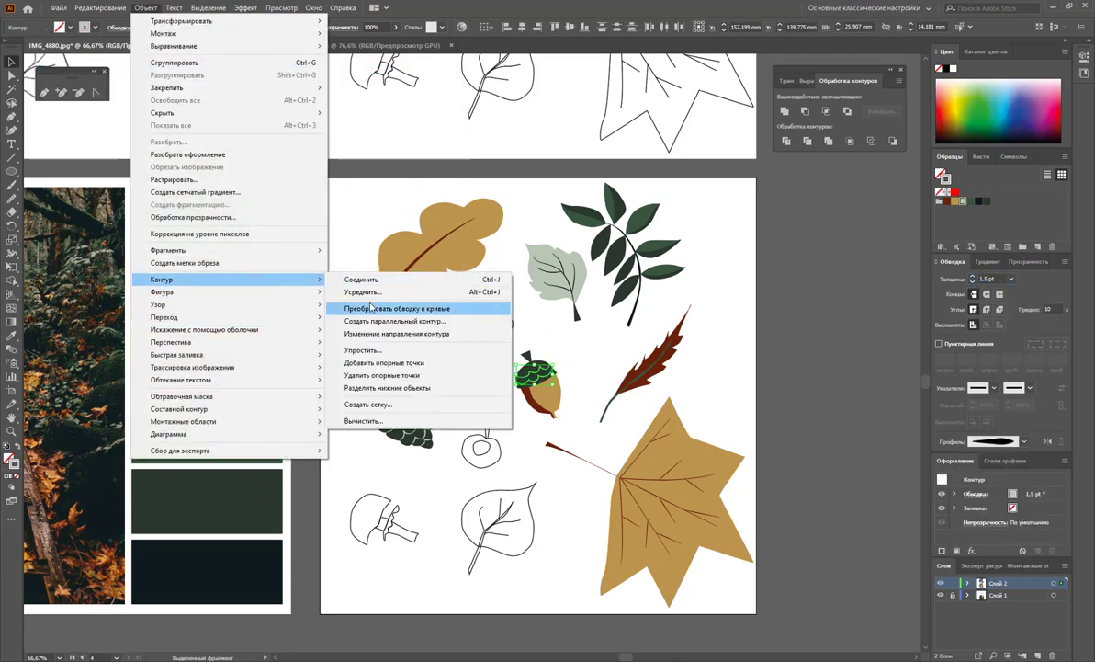
pyautogui.click(464, 308)
pyautogui.rightClick(508, 359)
# - Fill the berries red-brown and the fern dark green, outline the fern, and group them
pyautogui.click(487, 320)
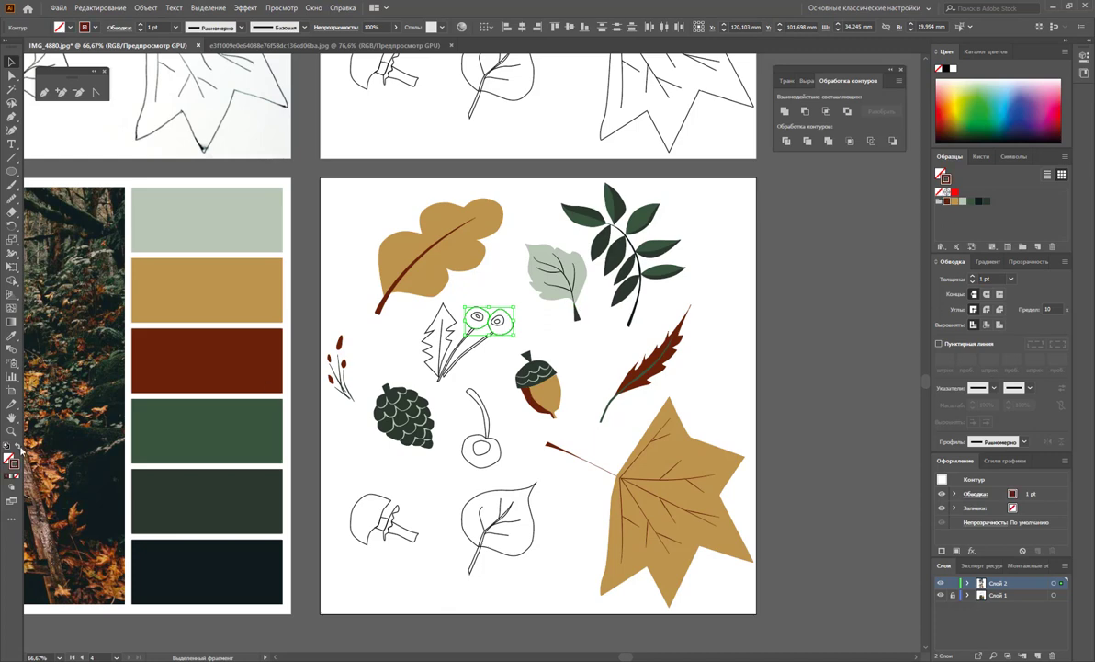
pyautogui.click(487, 320)
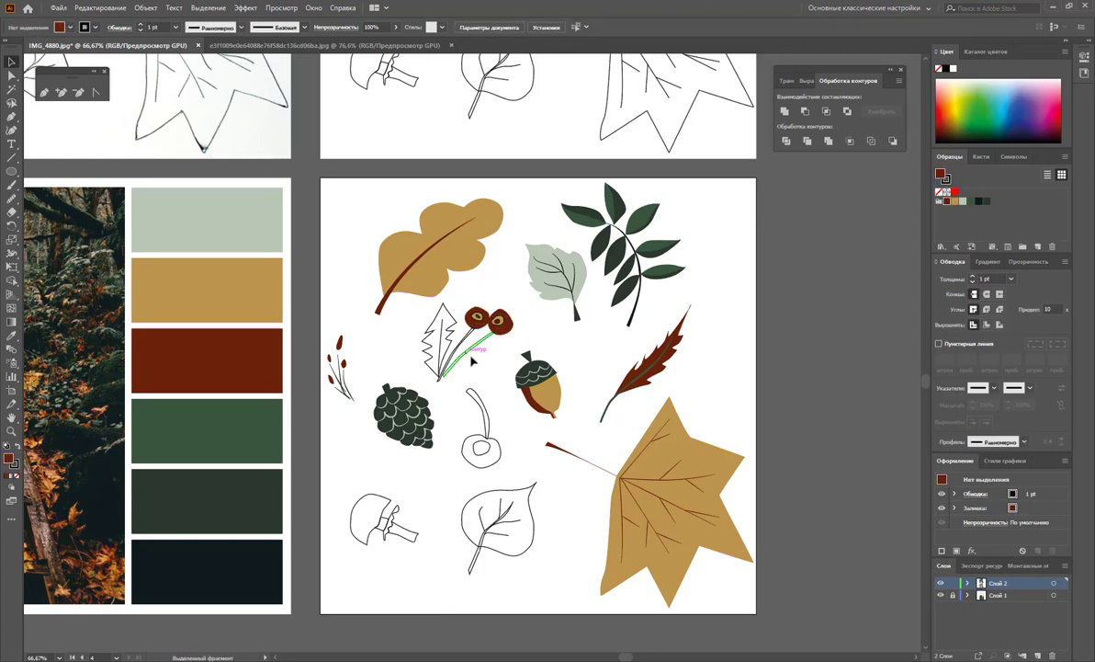
pyautogui.click(439, 340)
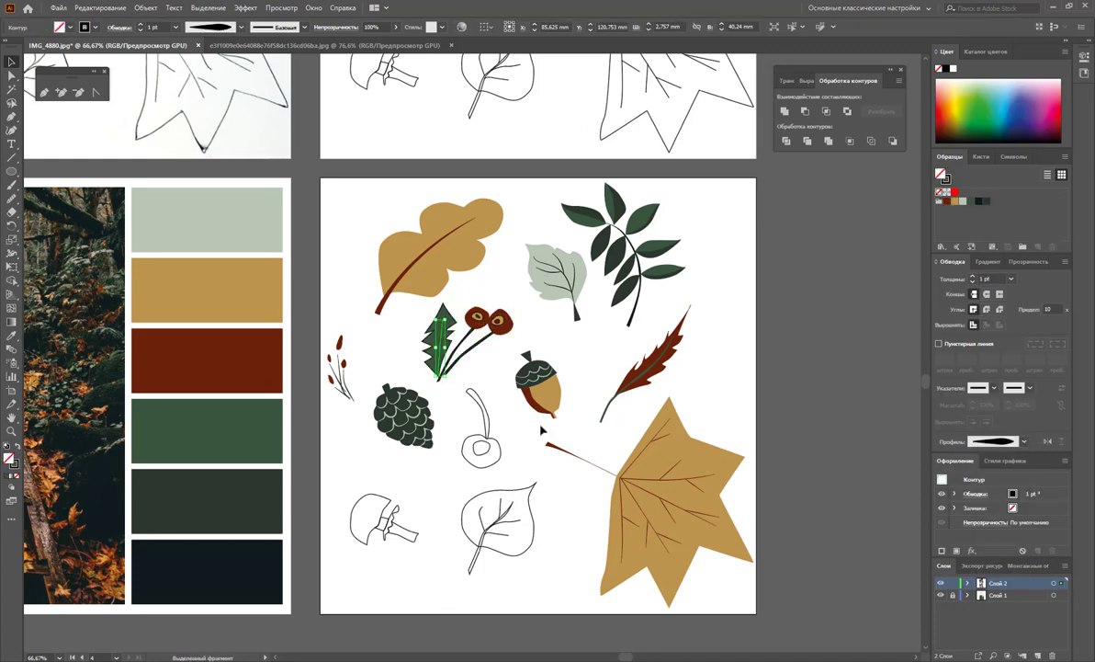
pyautogui.click(145, 8)
pyautogui.click(386, 305)
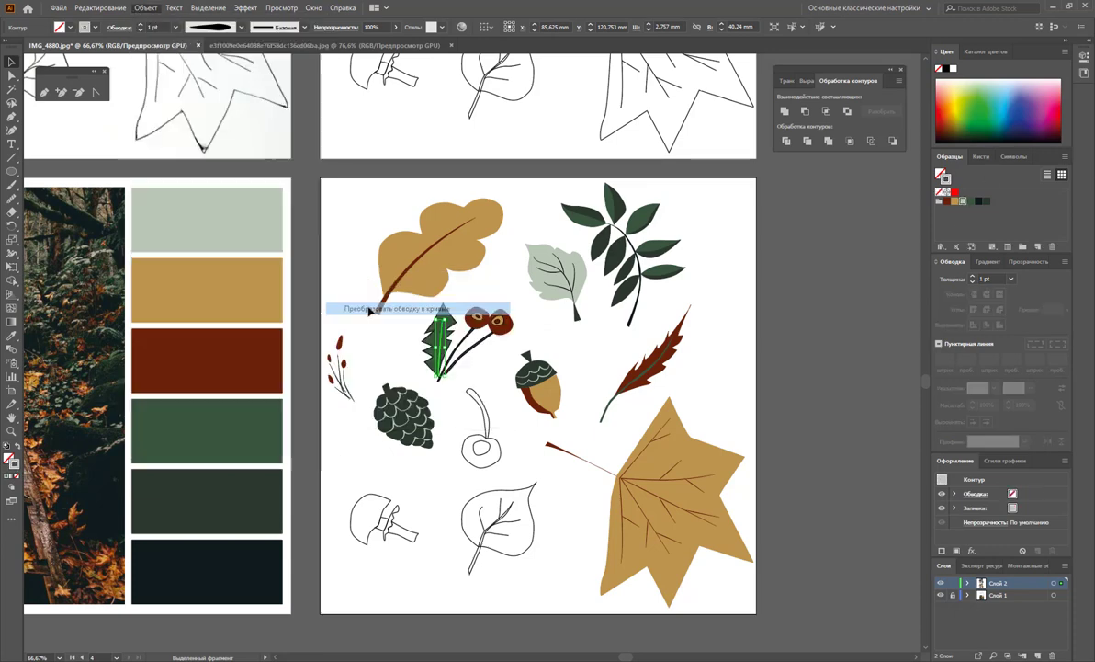
pyautogui.click(418, 323)
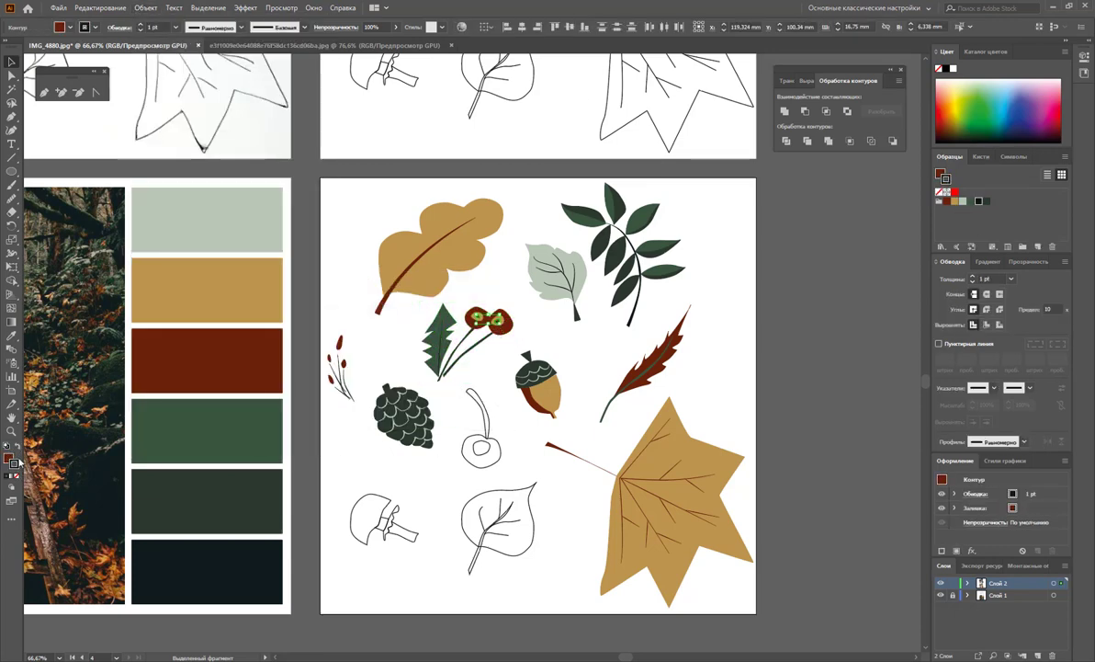
pyautogui.rightClick(466, 347)
pyautogui.click(504, 417)
# - Recolour the cherry bulb and give the mushroom a red-brown cap and grey stem
pyautogui.click(480, 422)
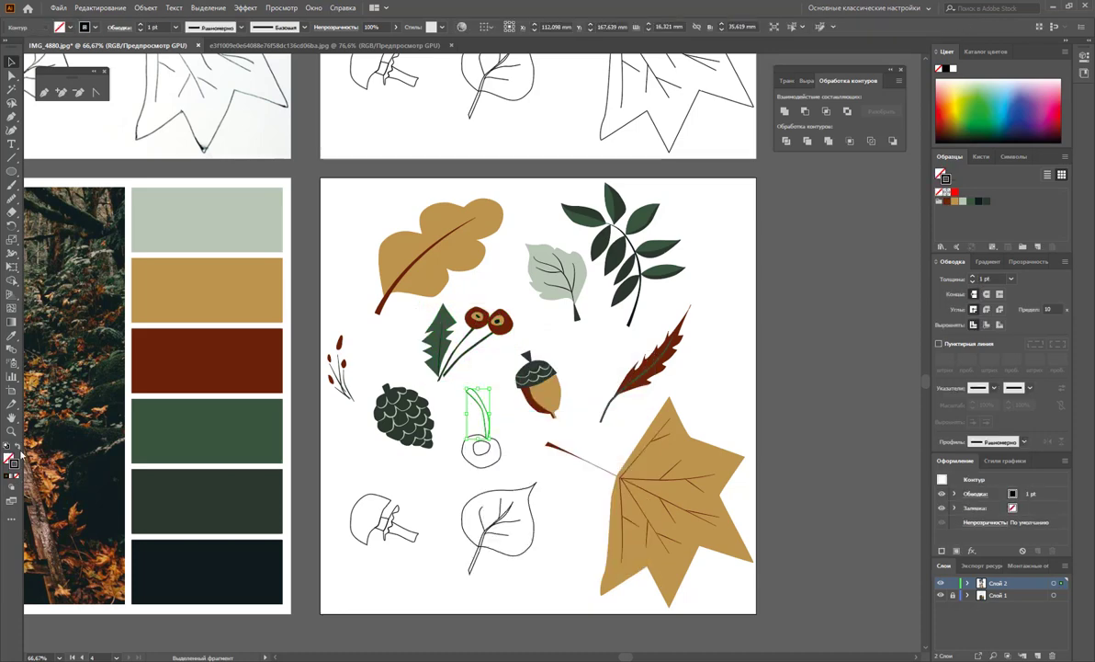
pyautogui.click(962, 201)
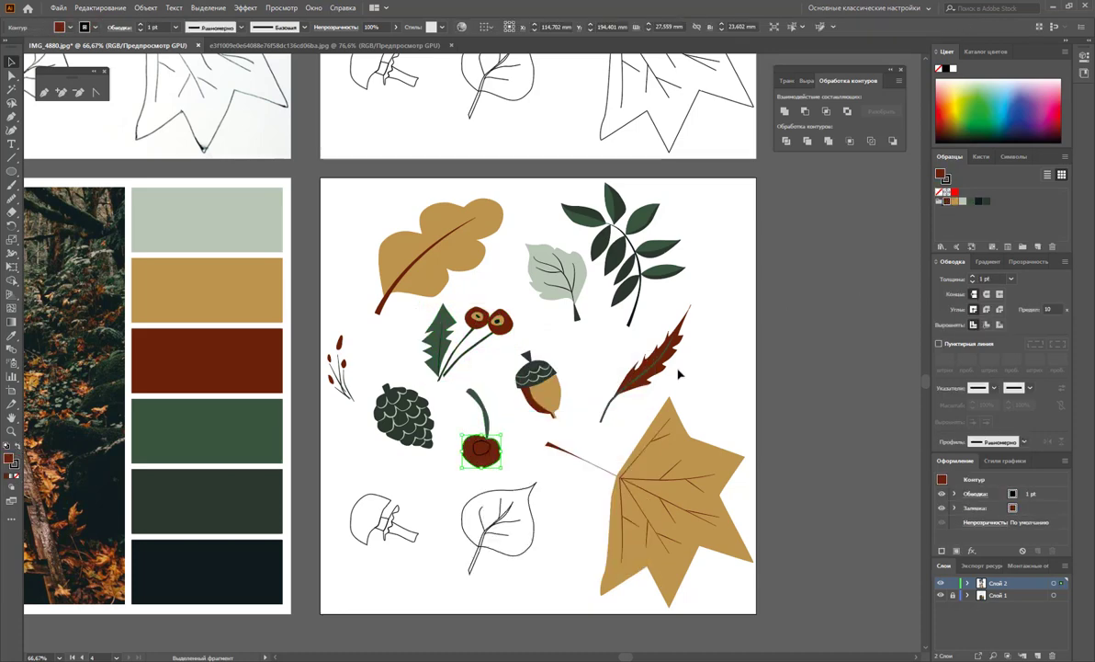
pyautogui.click(430, 486)
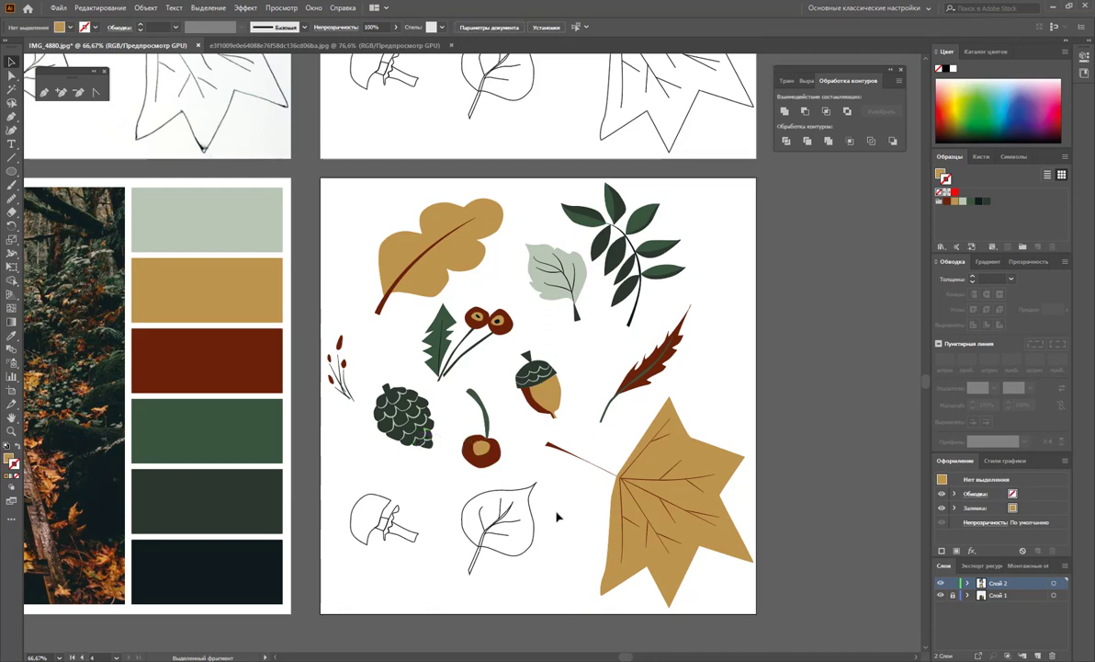
pyautogui.click(377, 497)
pyautogui.hotkey('shift', 'x')
pyautogui.click(388, 515)
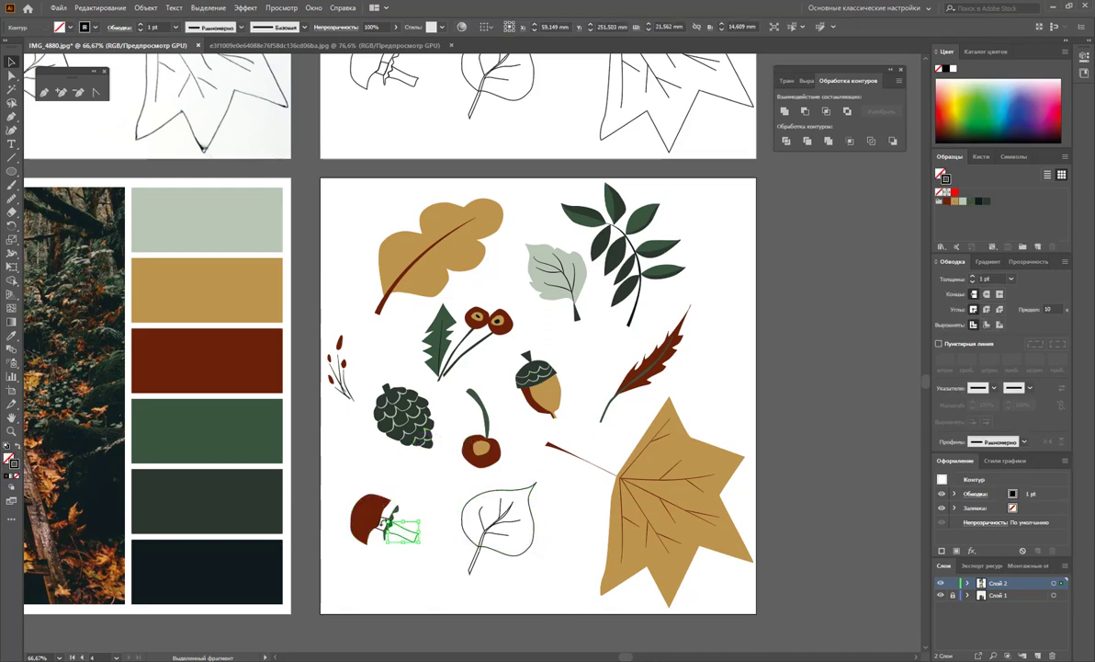
pyautogui.hotkey('shift', 'x')
pyautogui.click(390, 511)
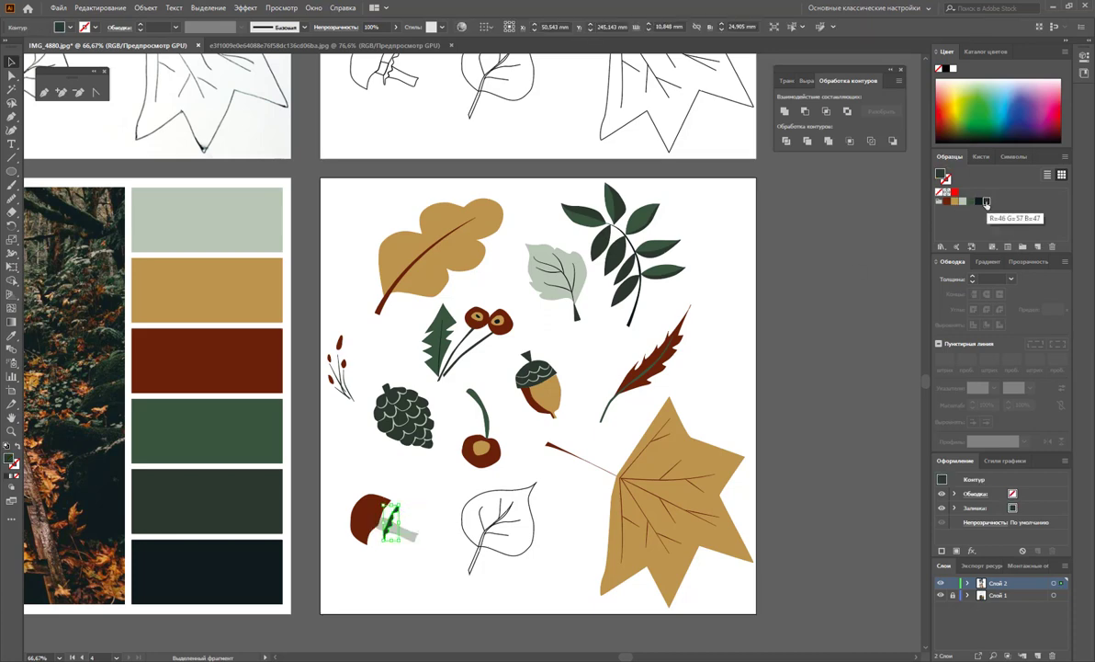
pyautogui.click(453, 462)
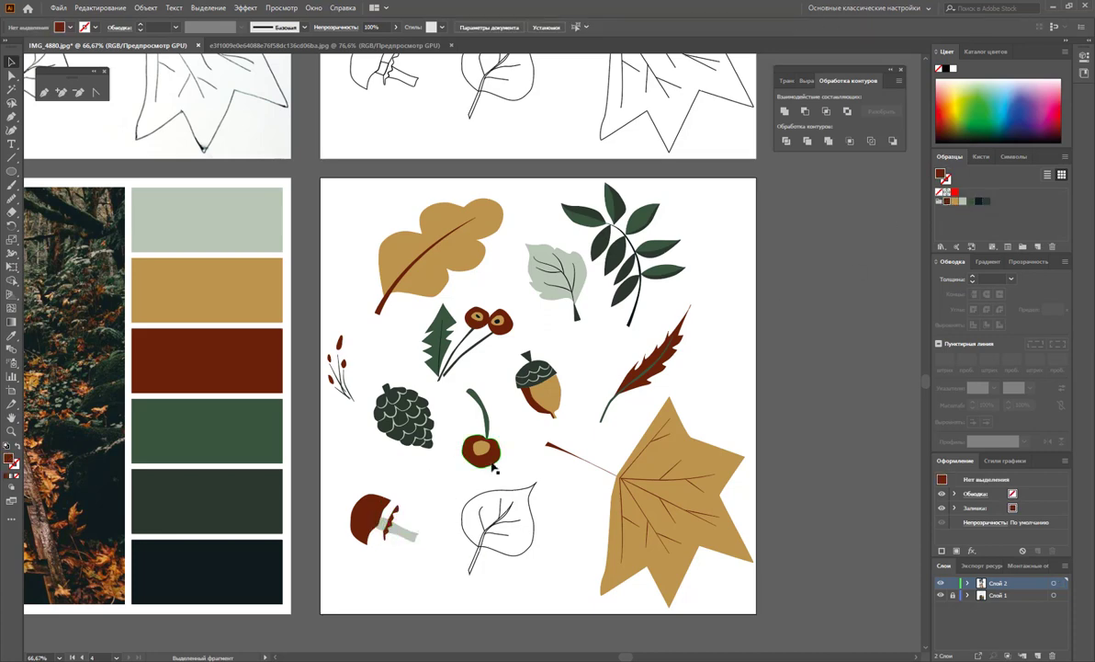
# - Make the berry pale sage with a black stem and fill the round leaf dark red
pyautogui.click(470, 404)
pyautogui.click(515, 576)
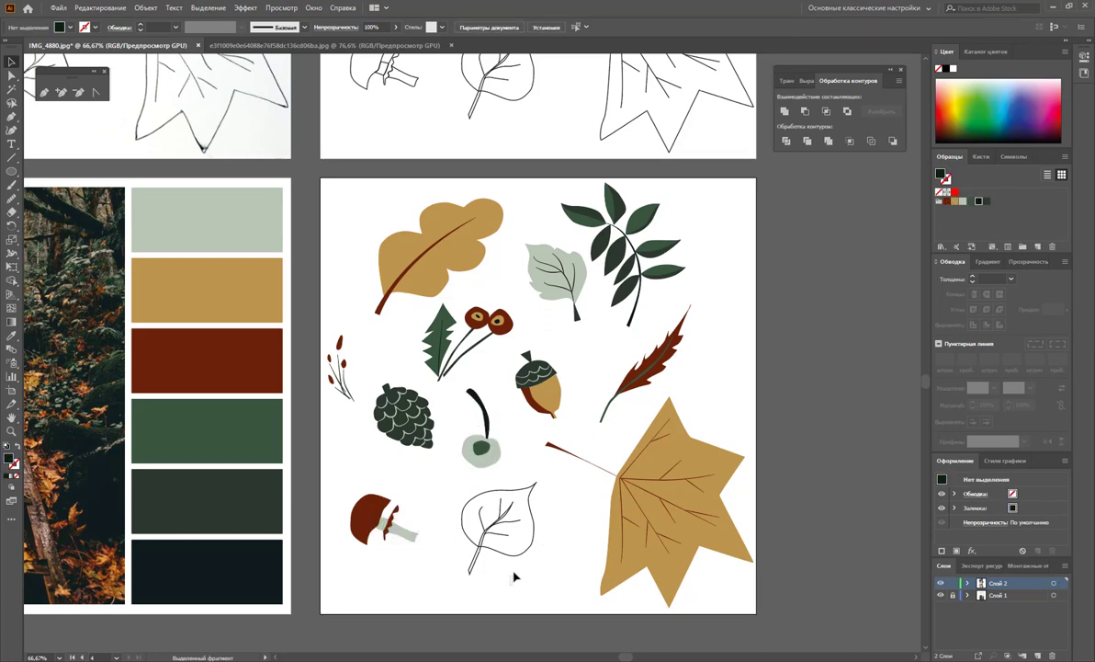
pyautogui.click(504, 554)
pyautogui.click(506, 556)
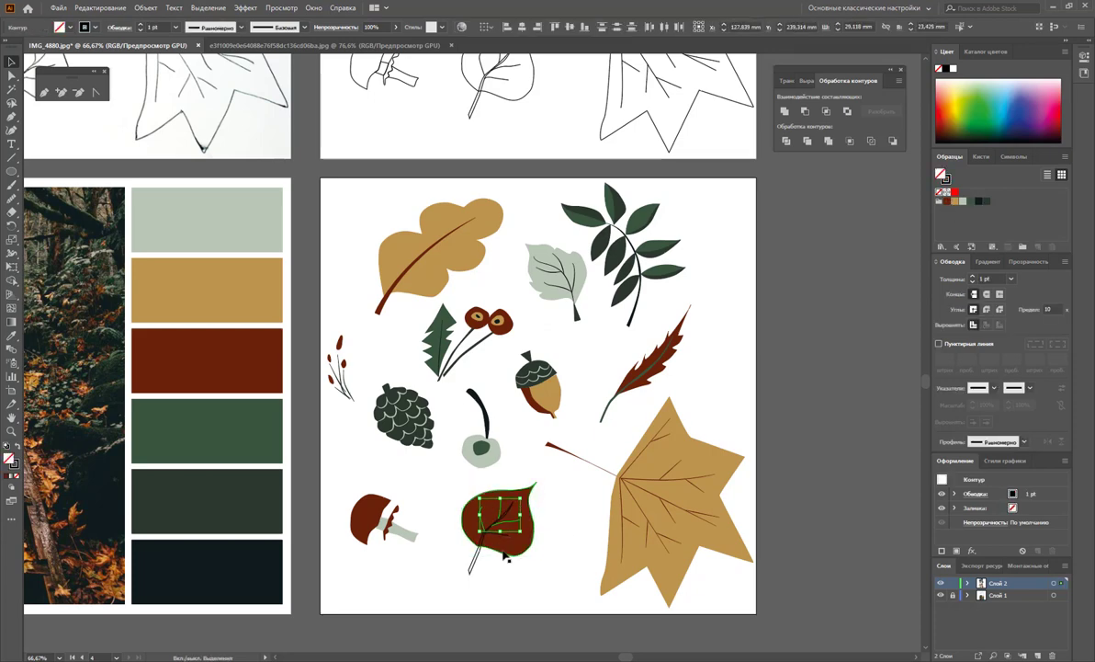
# - Give the leaf vein a tapered width profile and outline it into a filled shape
pyautogui.click(1025, 442)
pyautogui.click(987, 549)
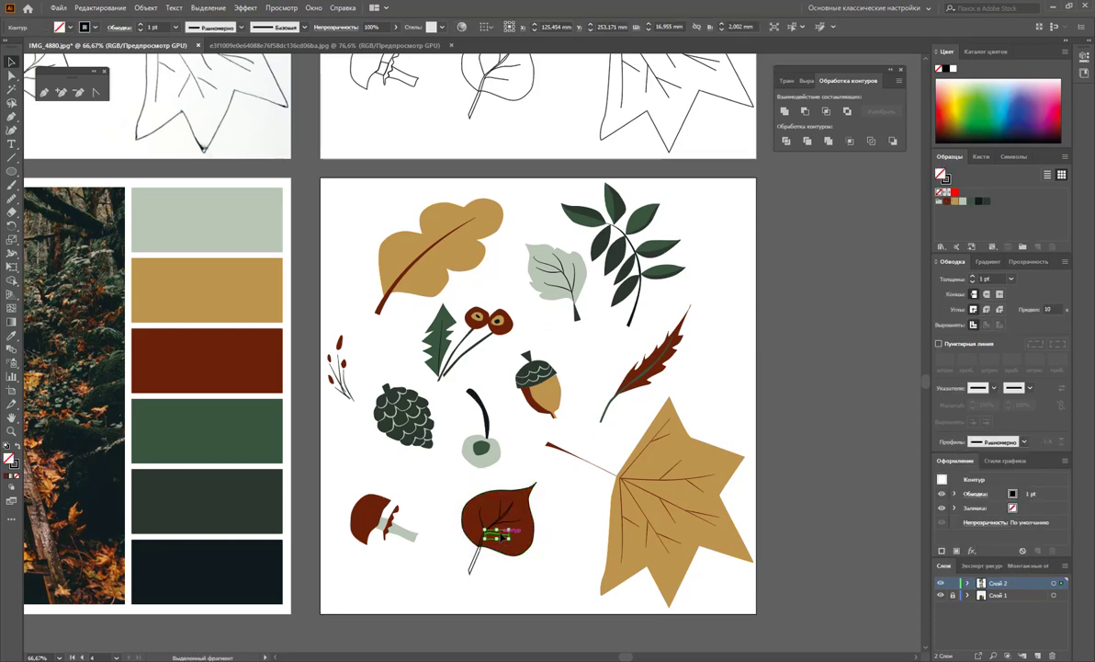
pyautogui.click(1024, 442)
pyautogui.click(987, 549)
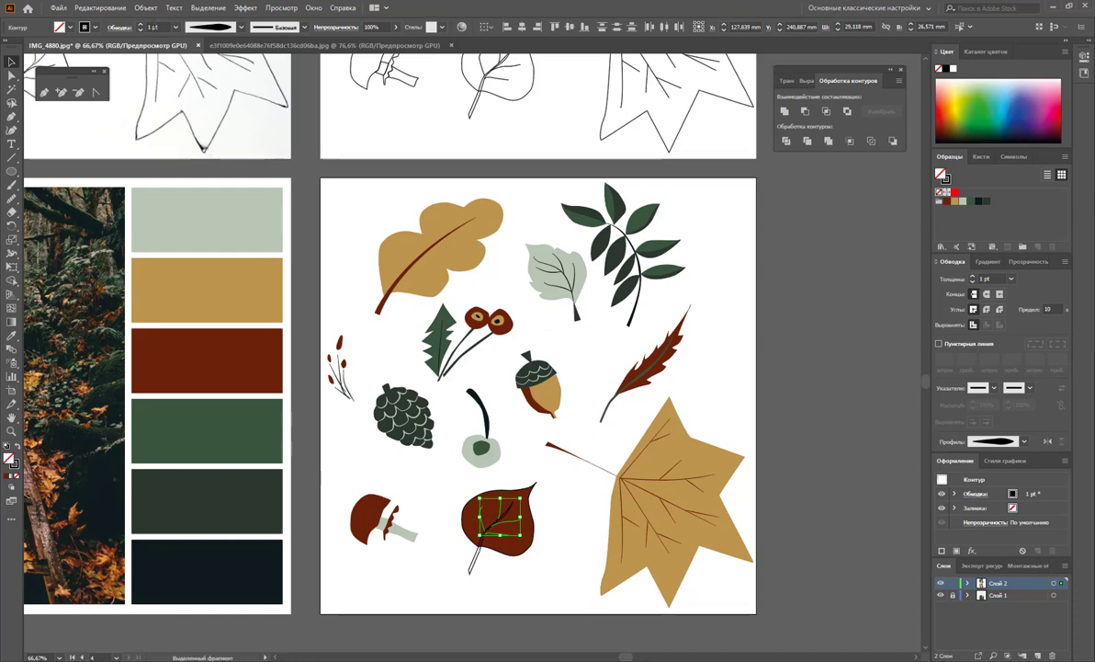
pyautogui.click(146, 8)
pyautogui.click(386, 315)
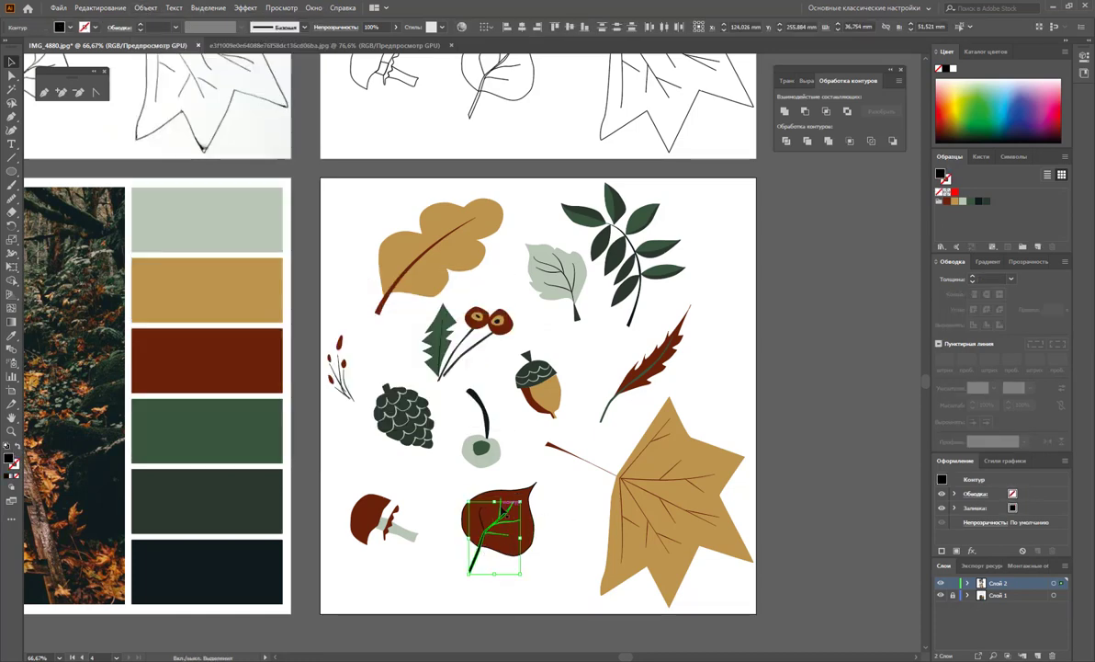
# - Group the brown leaf with its vein using Ctrl+G
pyautogui.keyDown('shift'); pyautogui.click(514, 542); pyautogui.keyUp('shift')
pyautogui.hotkey('ctrl', 'g')
pyautogui.rightClick(377, 529)
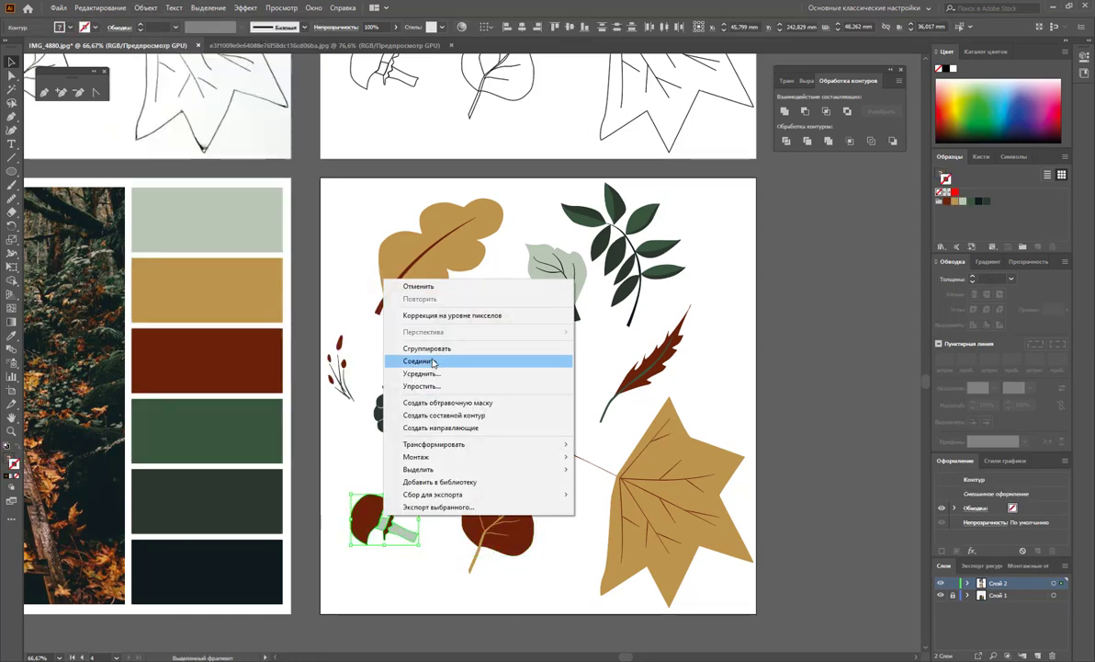
pyautogui.rightClick(488, 452)
pyautogui.click(537, 381)
pyautogui.click(501, 528)
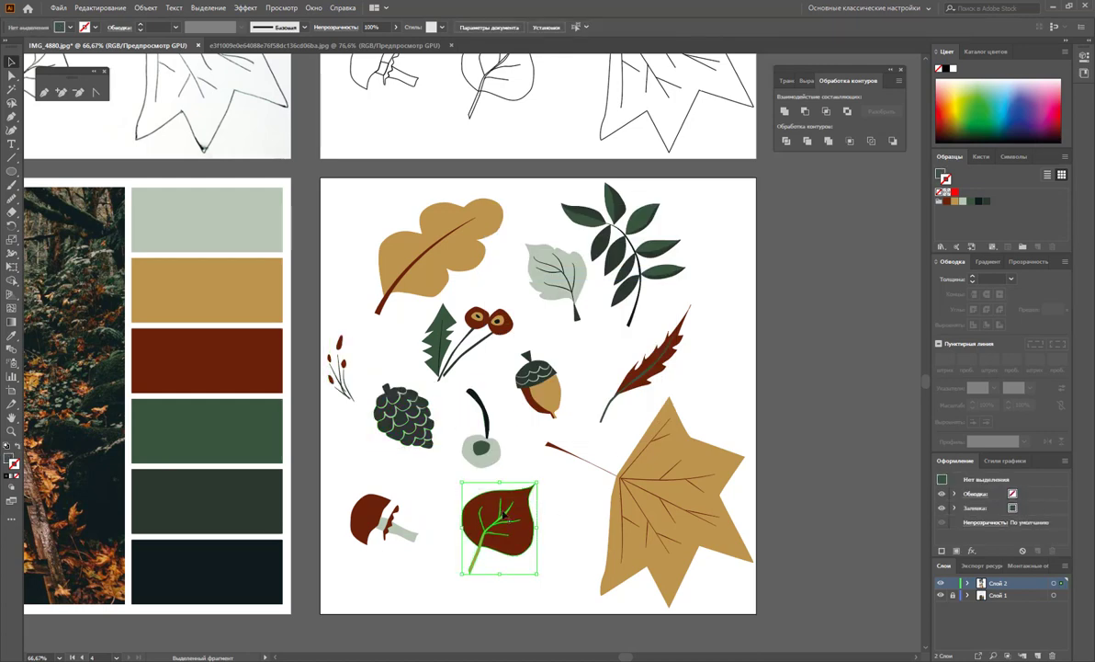
pyautogui.click(762, 361)
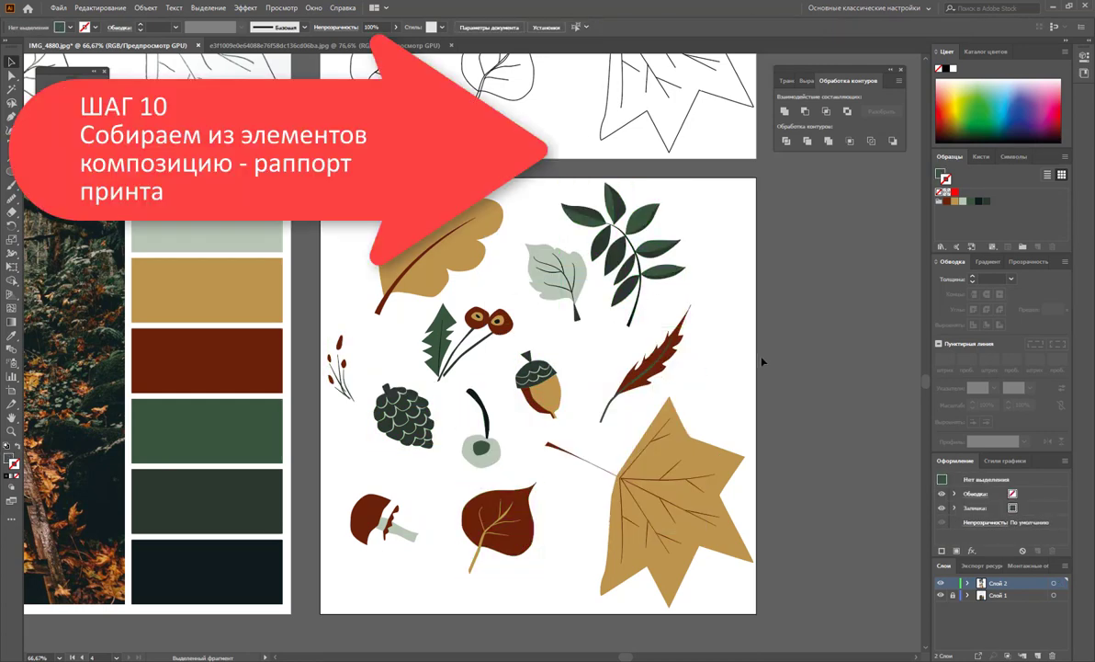
# - Zoom out and duplicate the coloured elements artboard with the Artboard tool
pyautogui.press('z')
pyautogui.scroll(-3, 762, 361)
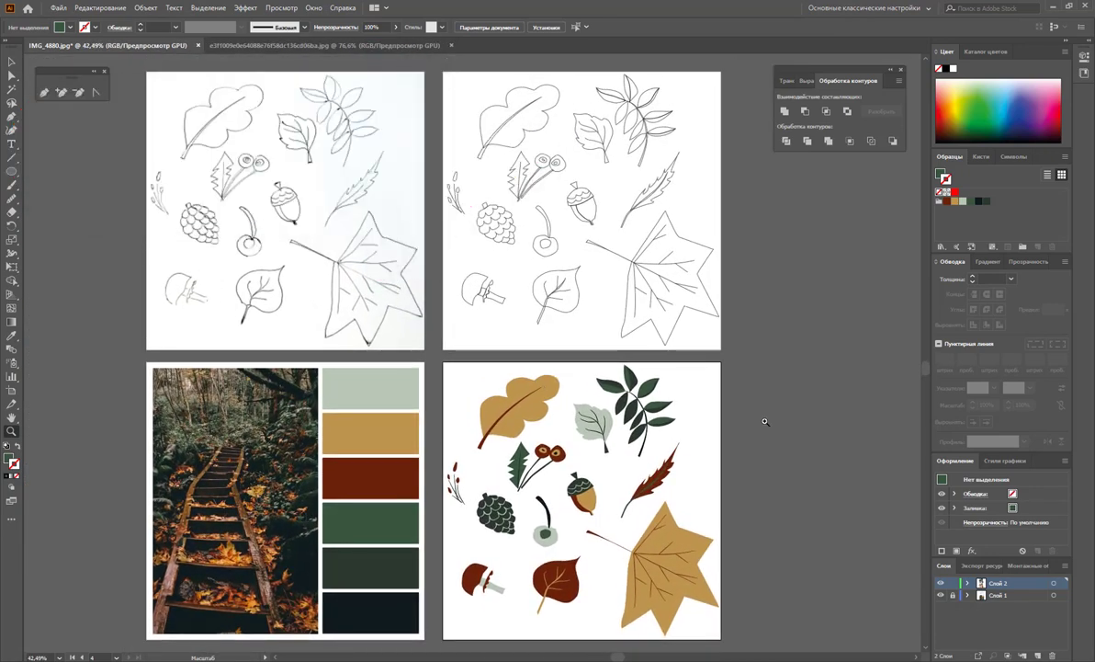
pyautogui.scroll(-1, 669, 382)
pyautogui.hotkey('shift', 'o')
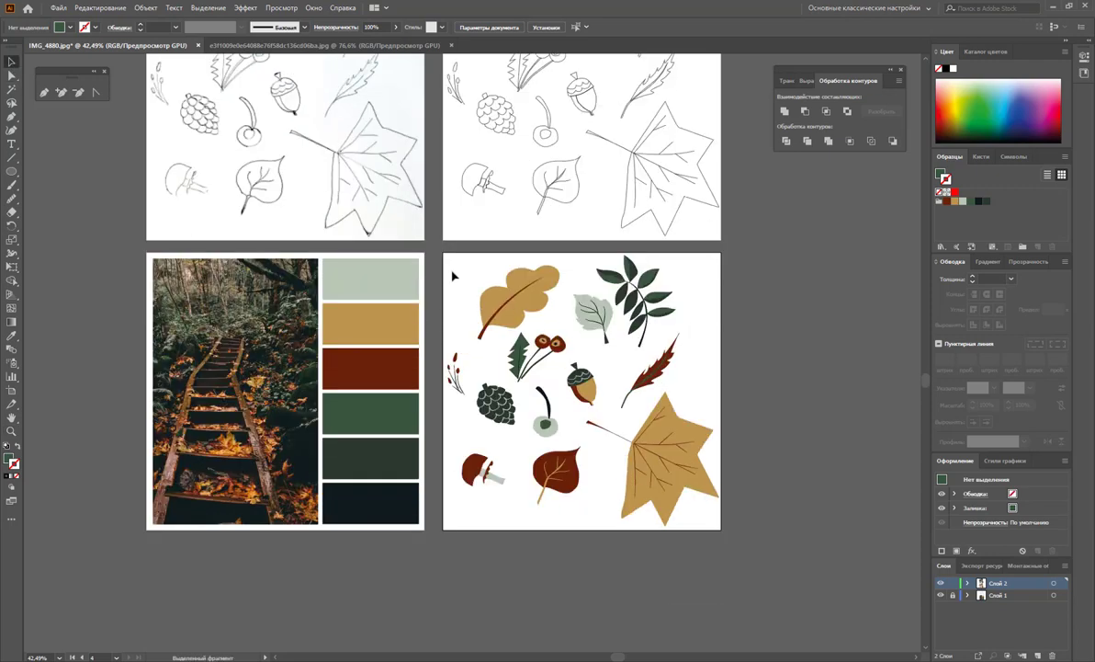
pyautogui.moveTo(678, 388); pyautogui.dragTo(395, 368)
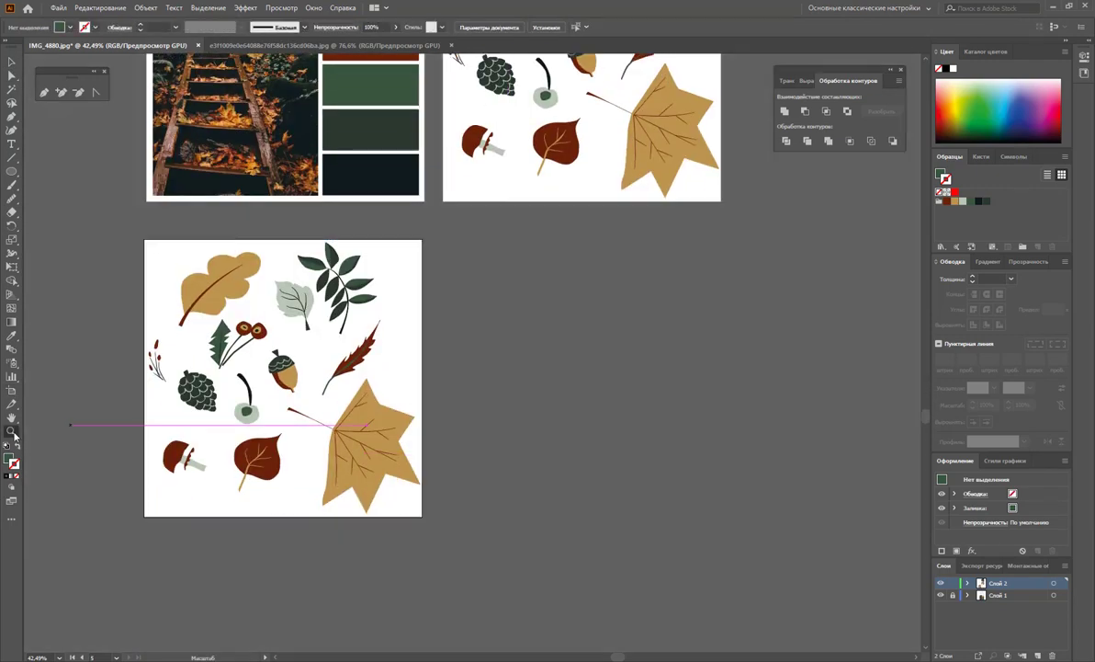
# - Resize the new artboard to a 200 × 200 mm square in Artboard Options
pyautogui.hotkey('ctrl', '=')
pyautogui.hotkey('ctrl', '=')
pyautogui.press('Return')
pyautogui.click(487, 209)
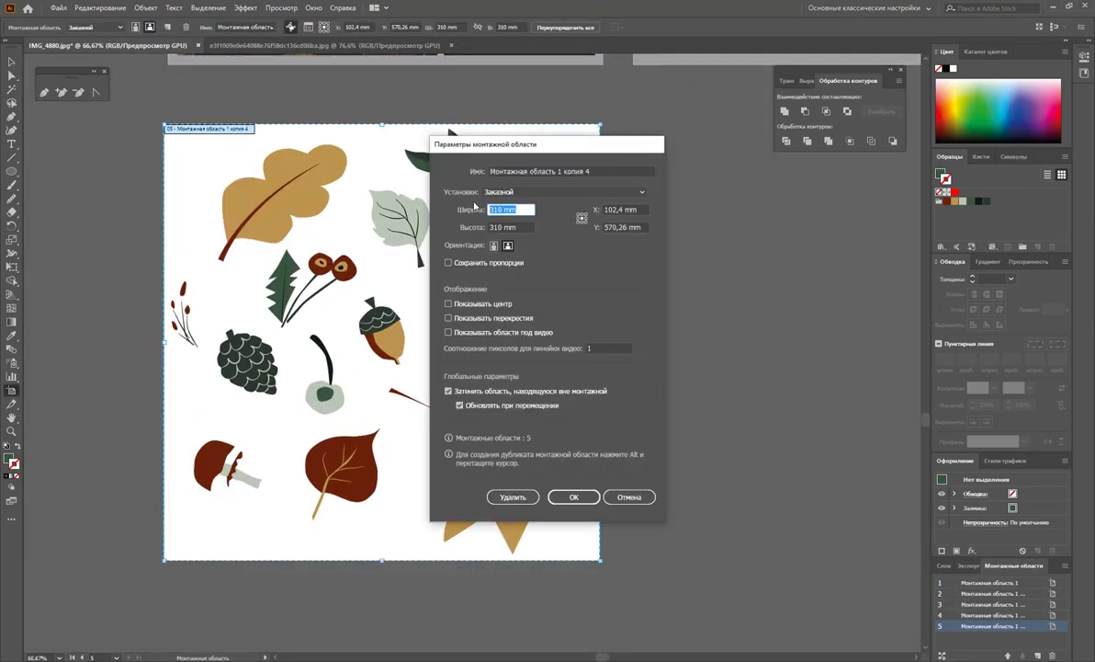
pyautogui.press('Tab')
pyautogui.write('200')
pyautogui.press('Return')
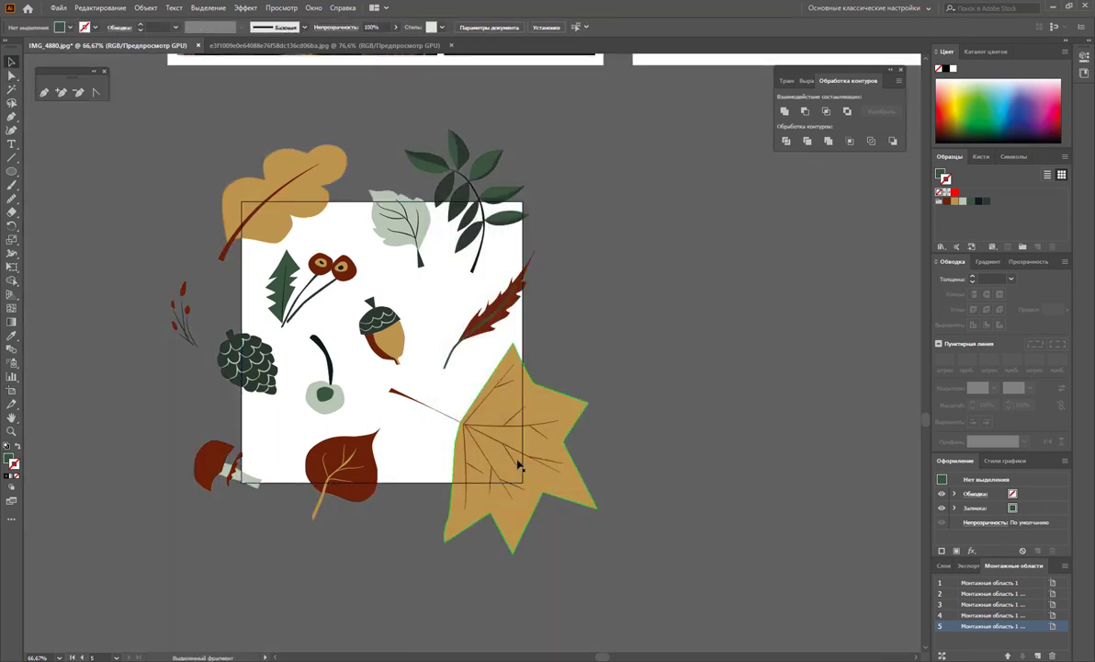
# - Roughly reposition the feather leaf, branch, leaves, berries, twig, cherry and acorn on the square artboard
pyautogui.moveTo(513, 315)
pyautogui.mouseDown()
pyautogui.moveTo(485, 347)
pyautogui.moveTo(504, 336)
pyautogui.mouseUp()
pyautogui.moveTo(415, 245); pyautogui.dragTo(419, 274)
pyautogui.moveTo(342, 464); pyautogui.dragTo(360, 448)
pyautogui.moveTo(220, 464); pyautogui.dragTo(268, 450)
pyautogui.moveTo(336, 267); pyautogui.dragTo(342, 271)
pyautogui.moveTo(276, 184); pyautogui.dragTo(269, 200)
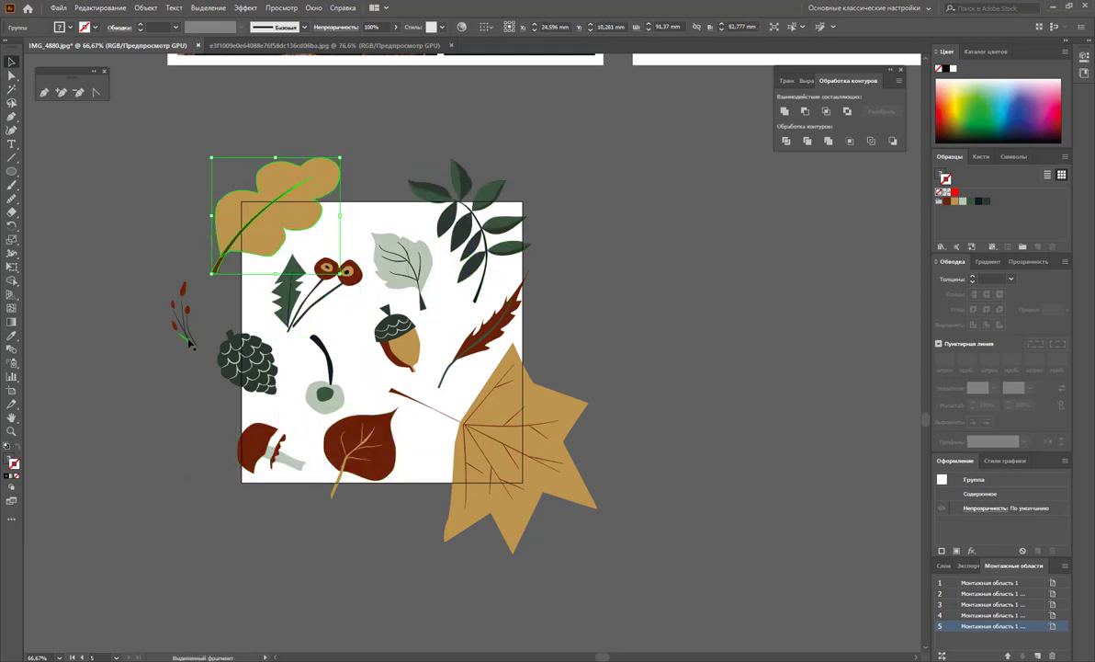
pyautogui.moveTo(188, 342)
pyautogui.mouseDown()
pyautogui.moveTo(208, 413)
pyautogui.moveTo(304, 377)
pyautogui.mouseUp()
pyautogui.moveTo(325, 386); pyautogui.dragTo(348, 368)
pyautogui.moveTo(401, 266); pyautogui.dragTo(393, 244)
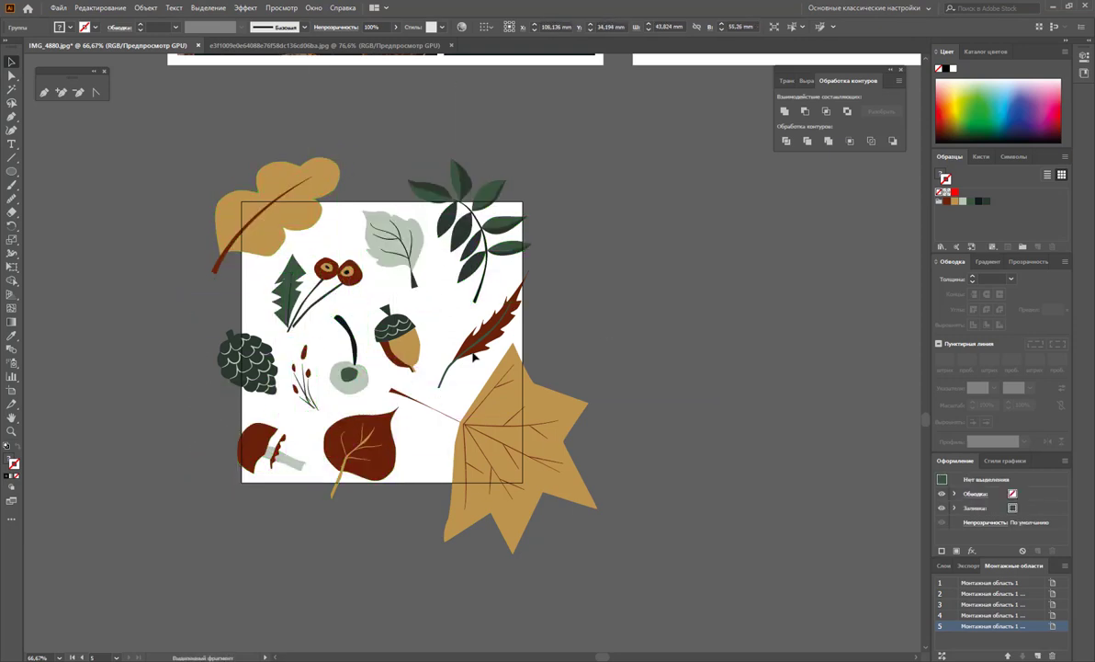
pyautogui.moveTo(397, 341); pyautogui.dragTo(405, 338)
# - Shrink the big maple leaf and park the oak leaves beside the artboard
pyautogui.click(552, 432)
pyautogui.moveTo(597, 553); pyautogui.dragTo(574, 531)
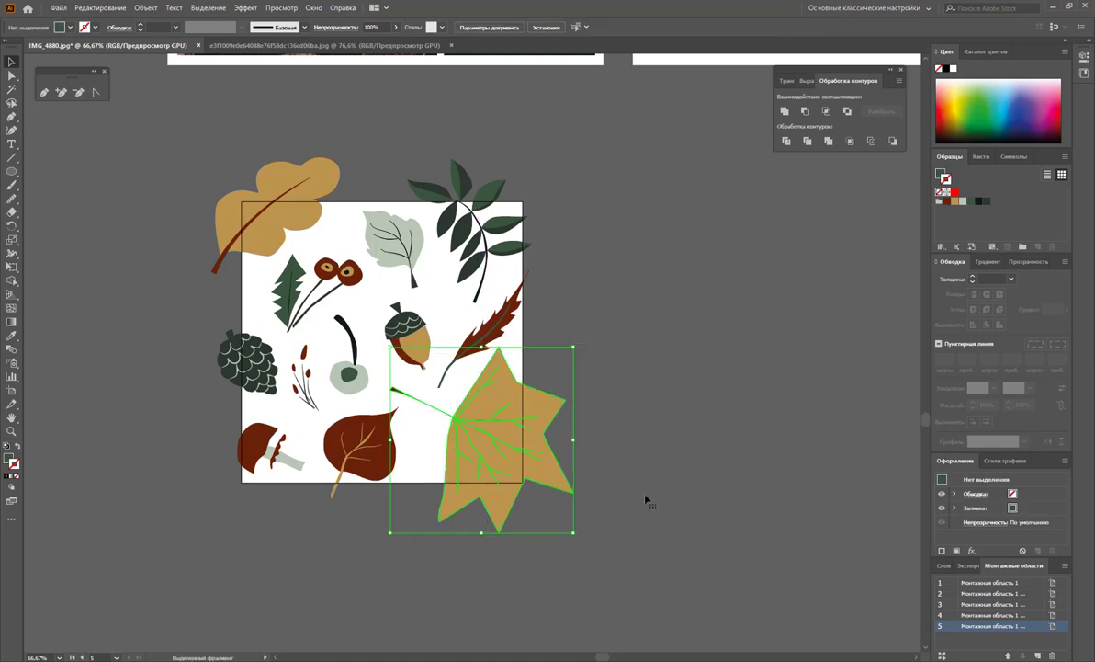
pyautogui.click(654, 499)
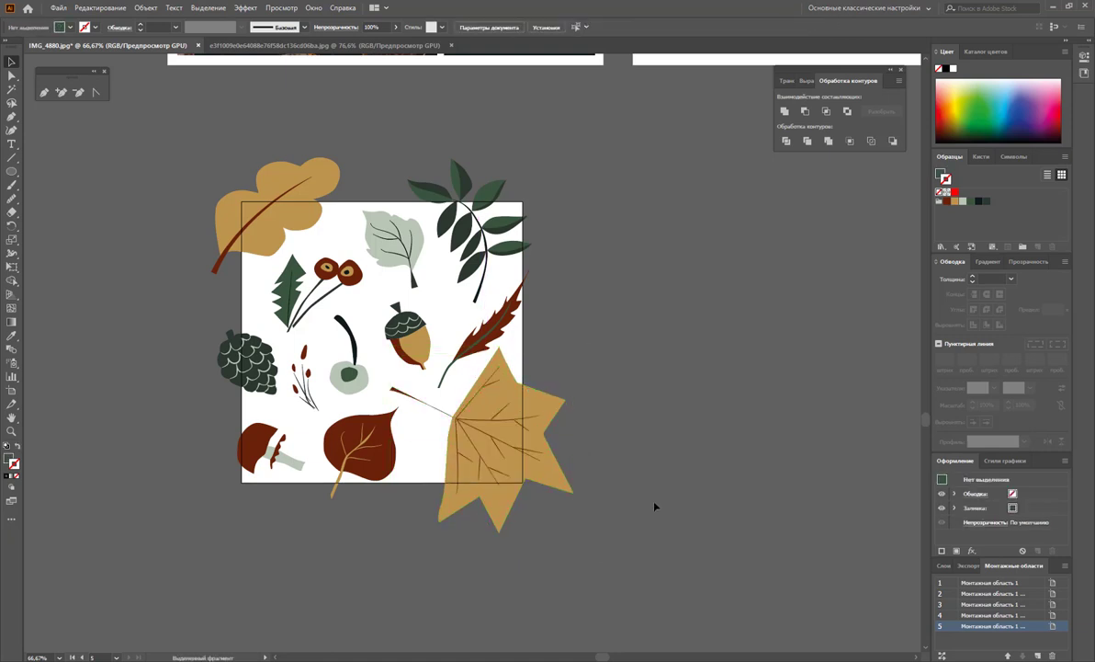
pyautogui.moveTo(307, 228)
pyautogui.mouseDown()
pyautogui.moveTo(326, 566)
pyautogui.moveTo(624, 298)
pyautogui.mouseUp()
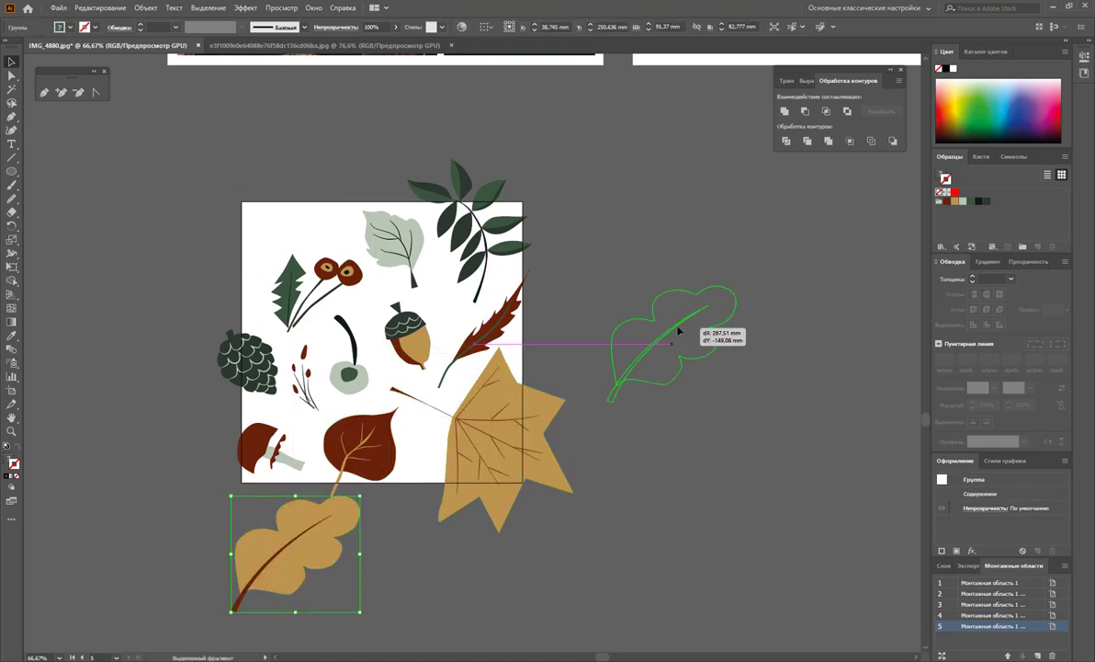
pyautogui.moveTo(558, 362); pyautogui.dragTo(589, 331)
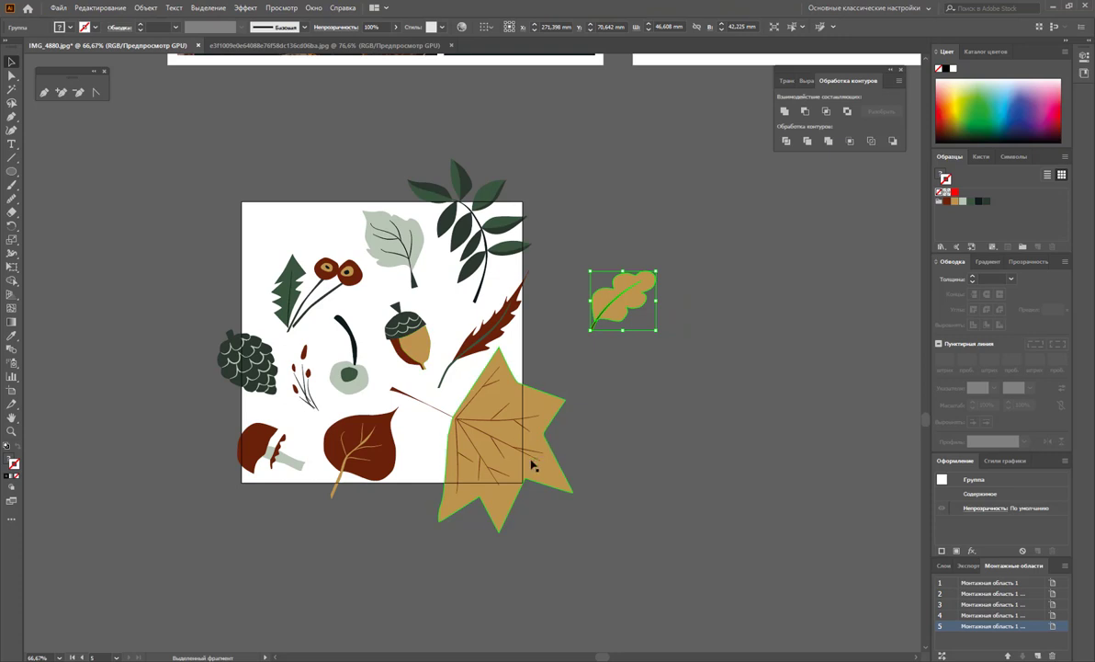
# - Move the acorn and cherry, bring the oak leaf back, and slightly rotate the grass stems
pyautogui.click(386, 240)
pyautogui.moveTo(415, 343); pyautogui.dragTo(441, 306)
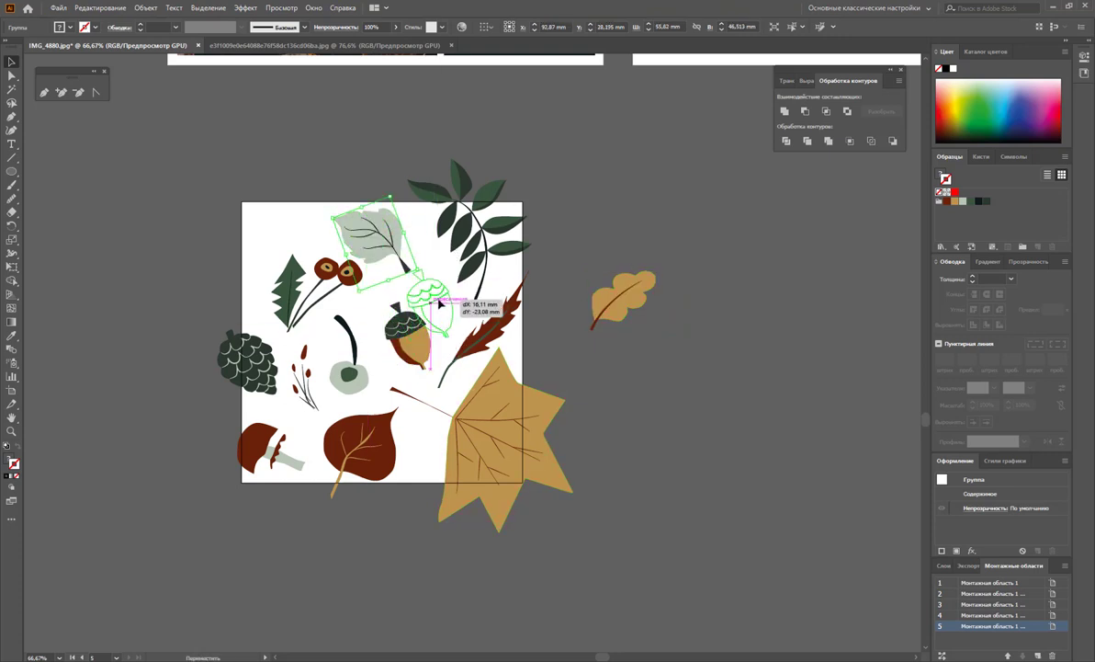
pyautogui.moveTo(354, 377); pyautogui.dragTo(397, 366)
pyautogui.moveTo(501, 441); pyautogui.dragTo(505, 443)
pyautogui.click(359, 450)
pyautogui.moveTo(625, 298)
pyautogui.mouseDown()
pyautogui.moveTo(329, 324)
pyautogui.moveTo(345, 335)
pyautogui.mouseUp()
pyautogui.click(305, 375)
pyautogui.moveTo(322, 410); pyautogui.dragTo(342, 418)
pyautogui.moveTo(313, 303); pyautogui.dragTo(302, 304)
# - Resize the large maple leaf so it overhangs the bottom-right corner
pyautogui.click(519, 438)
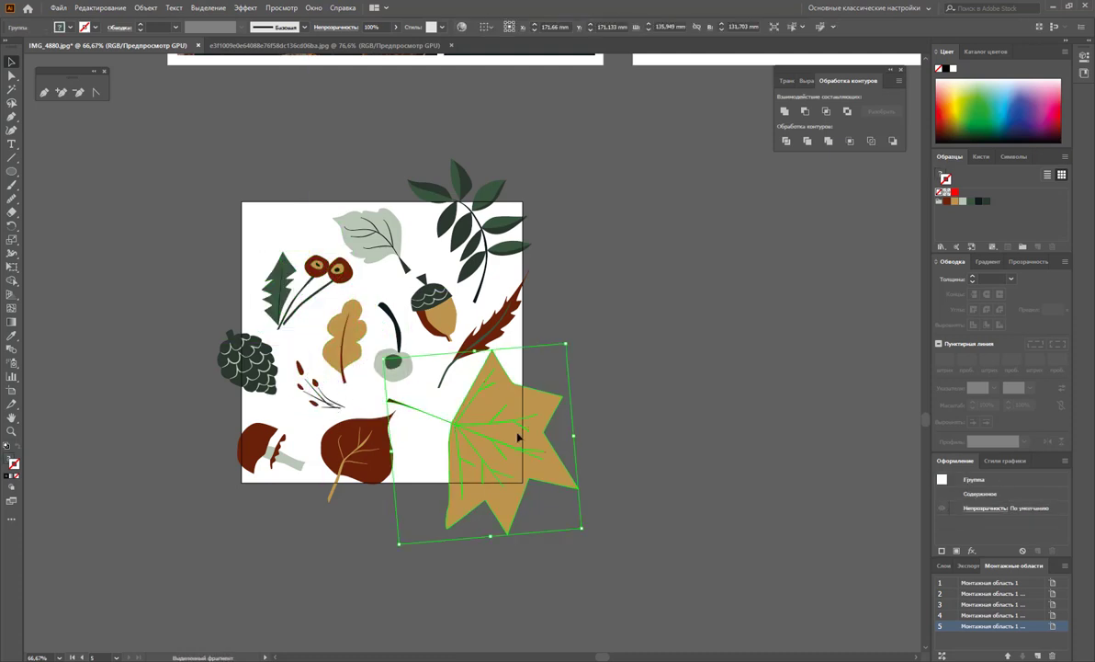
pyautogui.press('Return')
pyautogui.press('Return')
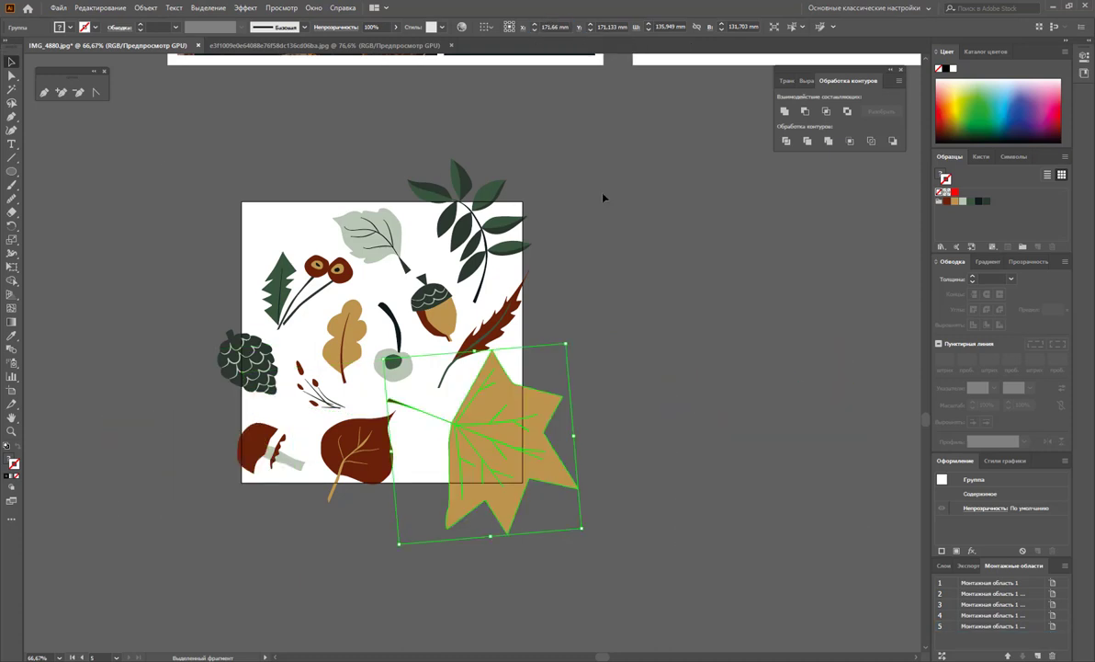
pyautogui.click(603, 198)
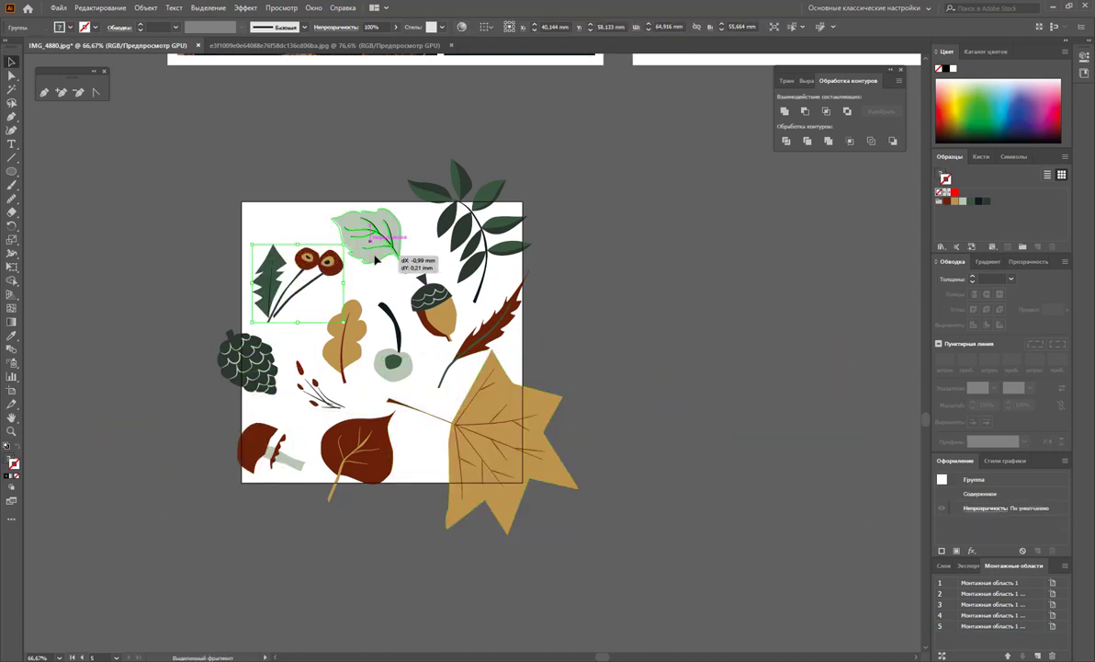
pyautogui.click(525, 464)
pyautogui.moveTo(577, 508); pyautogui.dragTo(528, 482)
# - Reposition the end of the maple leaf's stem inside its group
pyautogui.click(487, 330)
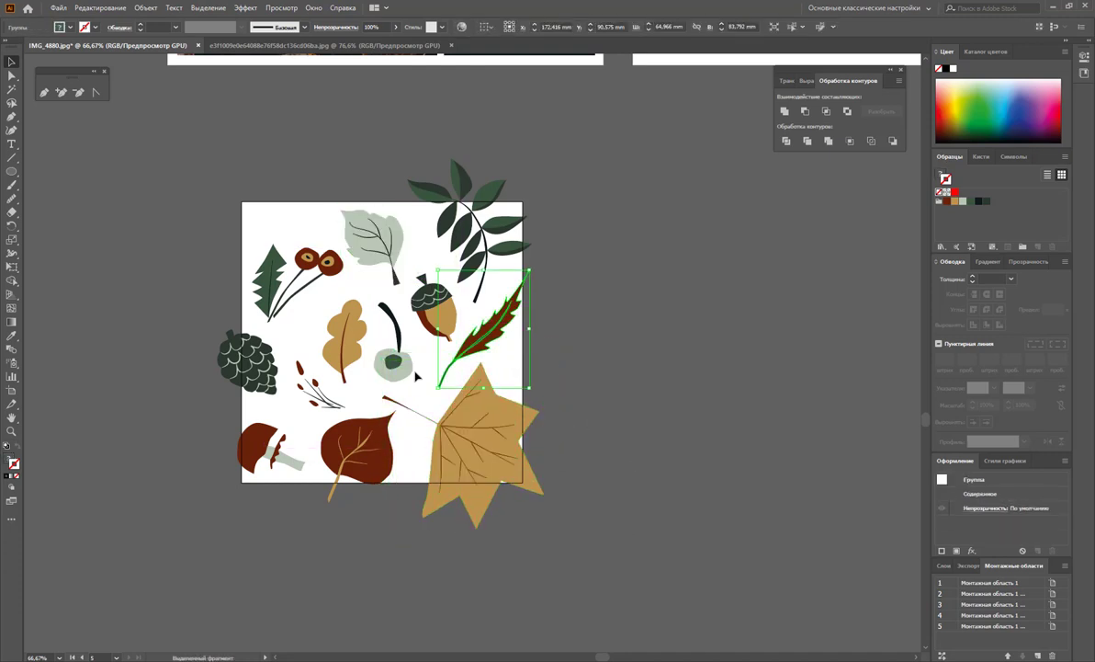
pyautogui.doubleClick(388, 401)
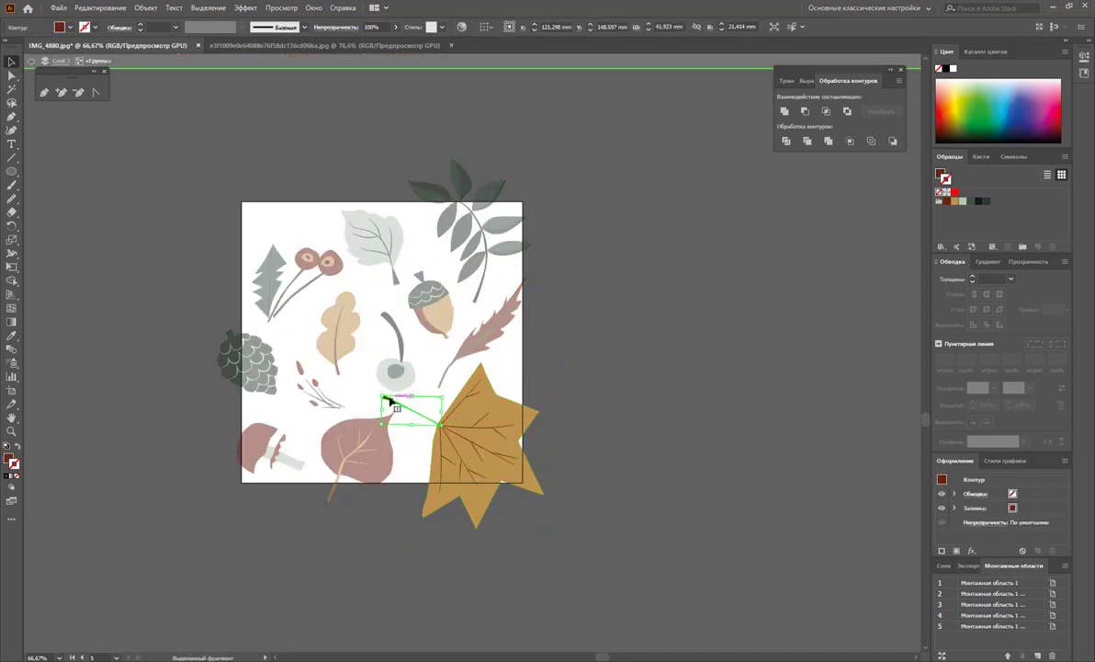
pyautogui.moveTo(450, 418); pyautogui.dragTo(441, 422)
pyautogui.doubleClick(620, 418)
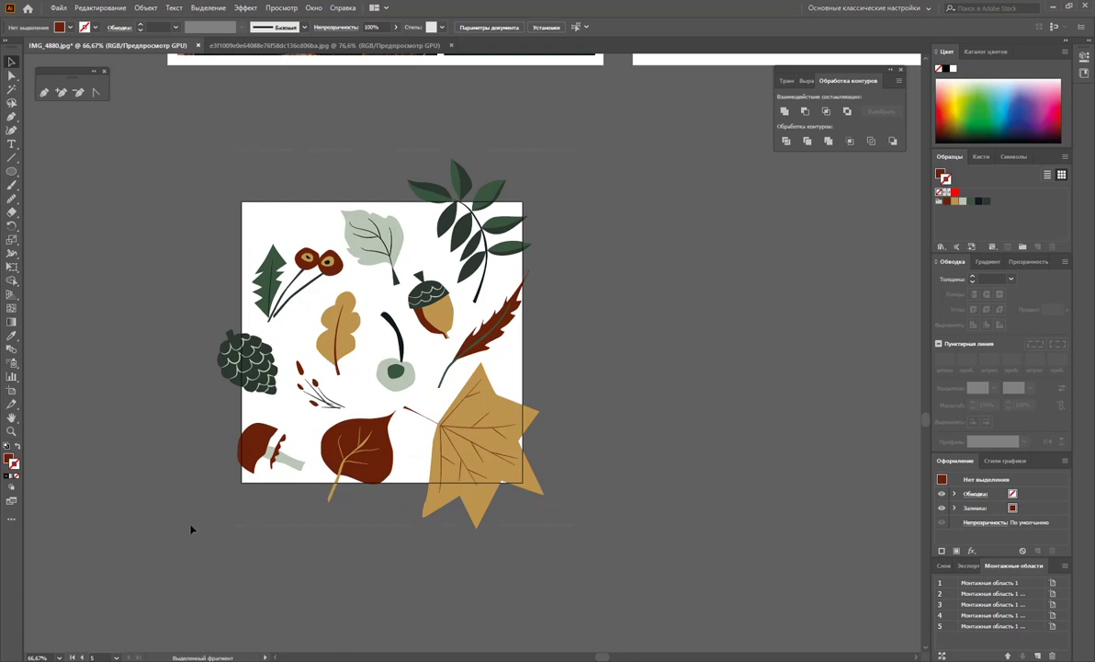
# - Select all the artwork and make it a new pattern swatch with Object > Pattern > Make
pyautogui.hotkey('ctrl', 'a')
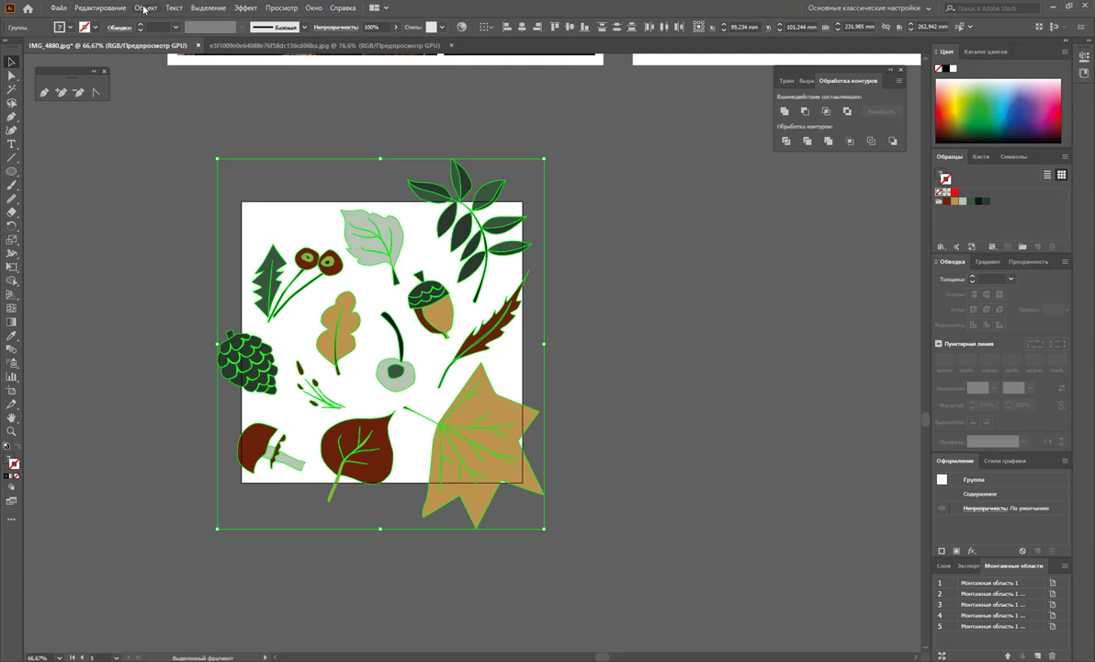
pyautogui.click(145, 9)
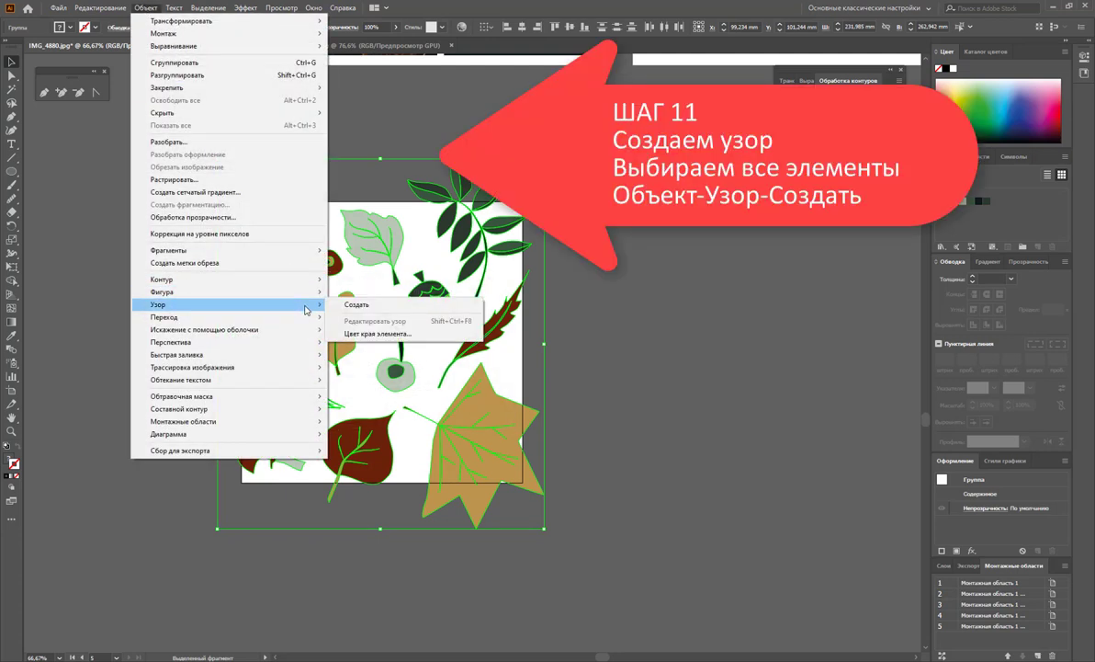
pyautogui.click(386, 307)
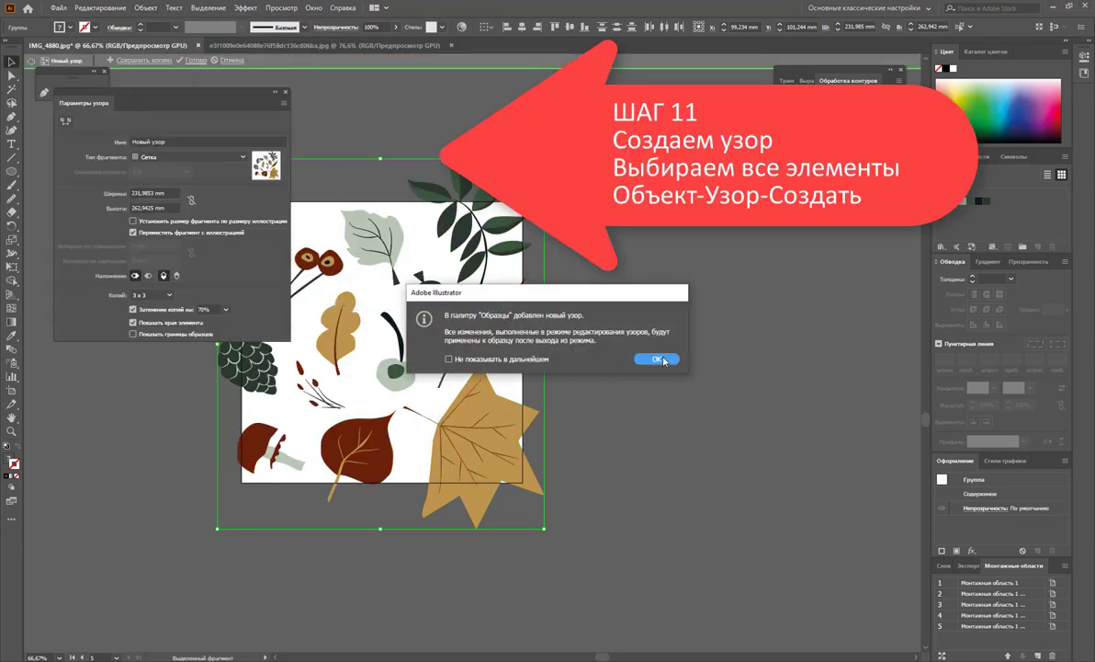
pyautogui.click(659, 359)
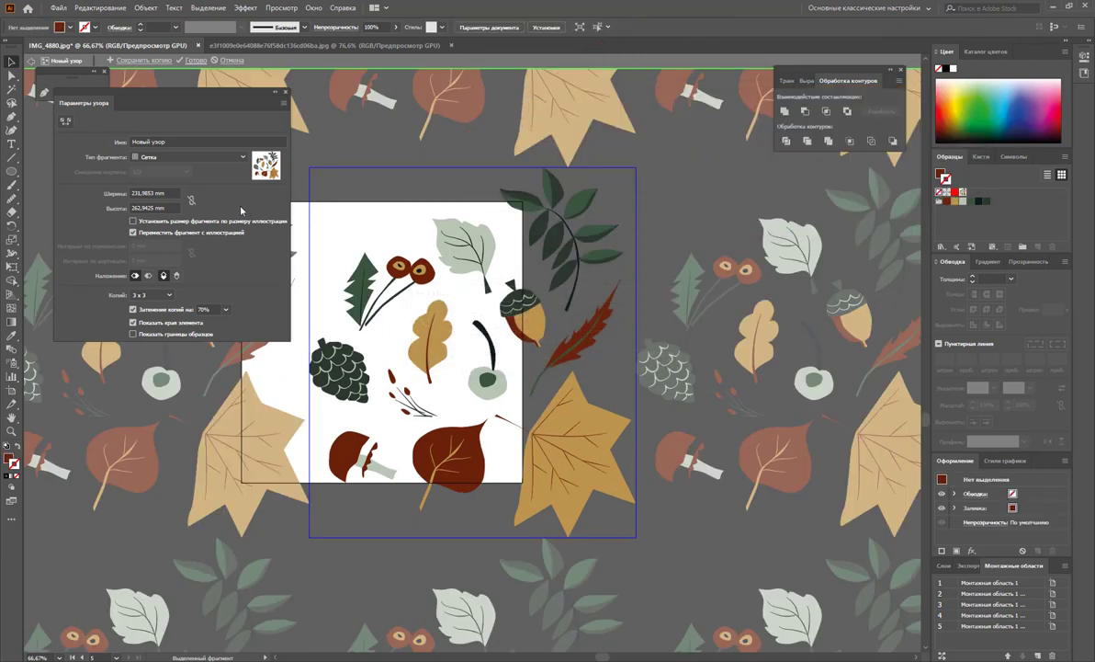
# - Set the tile type to Hex by Column and resize the hexagon tile's top, right and bottom edges
pyautogui.click(220, 157)
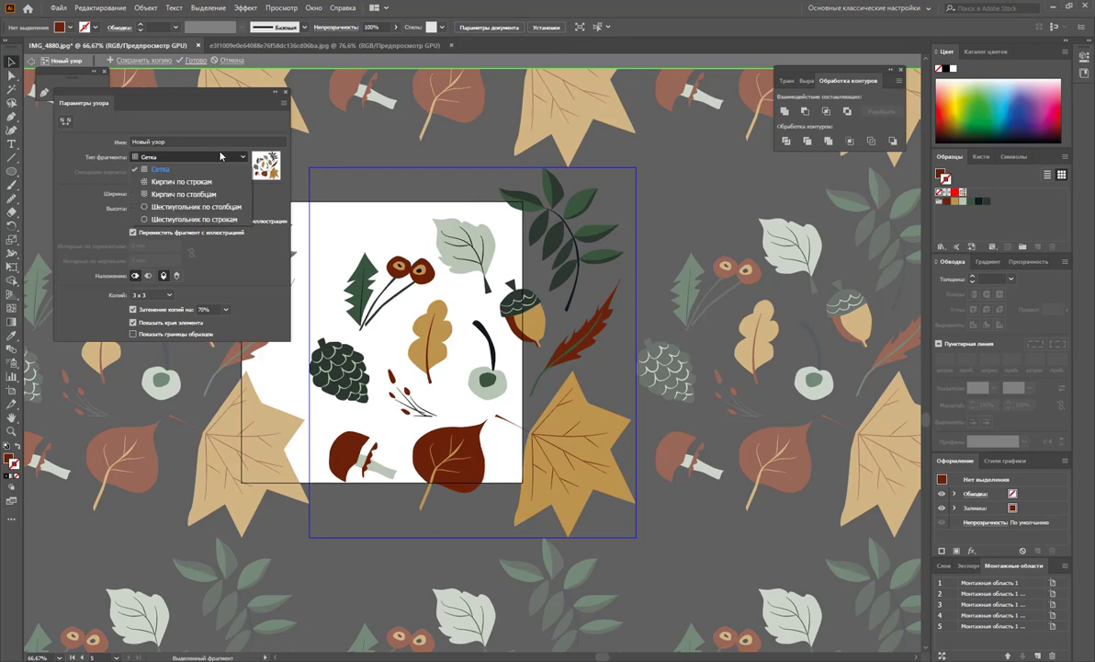
pyautogui.click(208, 207)
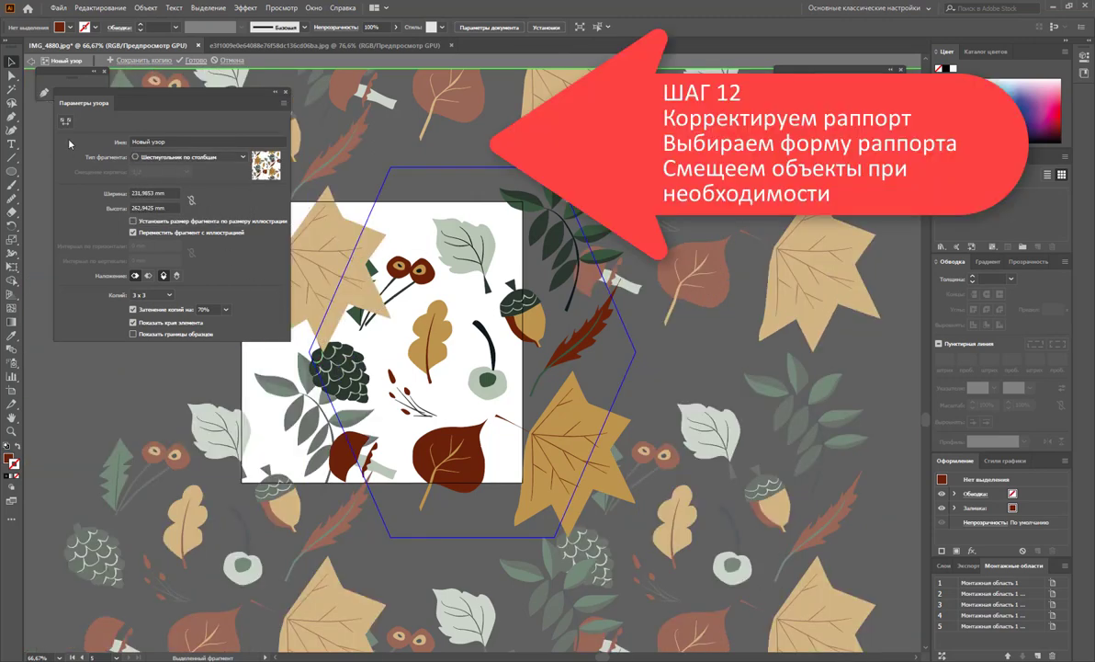
pyautogui.moveTo(392, 175); pyautogui.dragTo(382, 204)
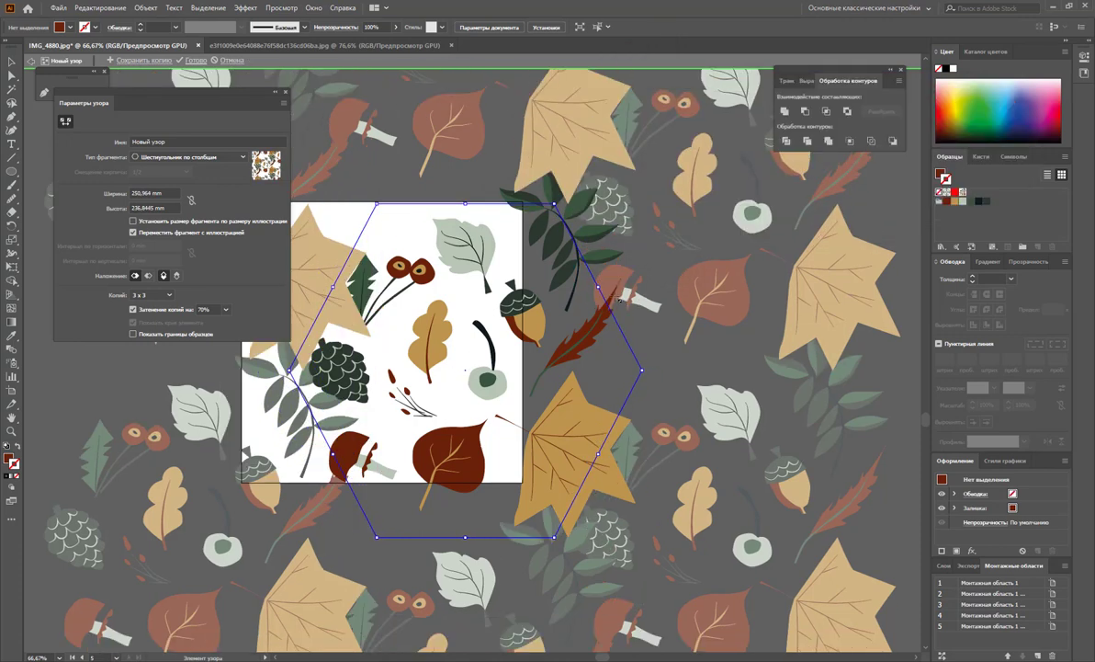
pyautogui.moveTo(599, 290); pyautogui.dragTo(631, 280)
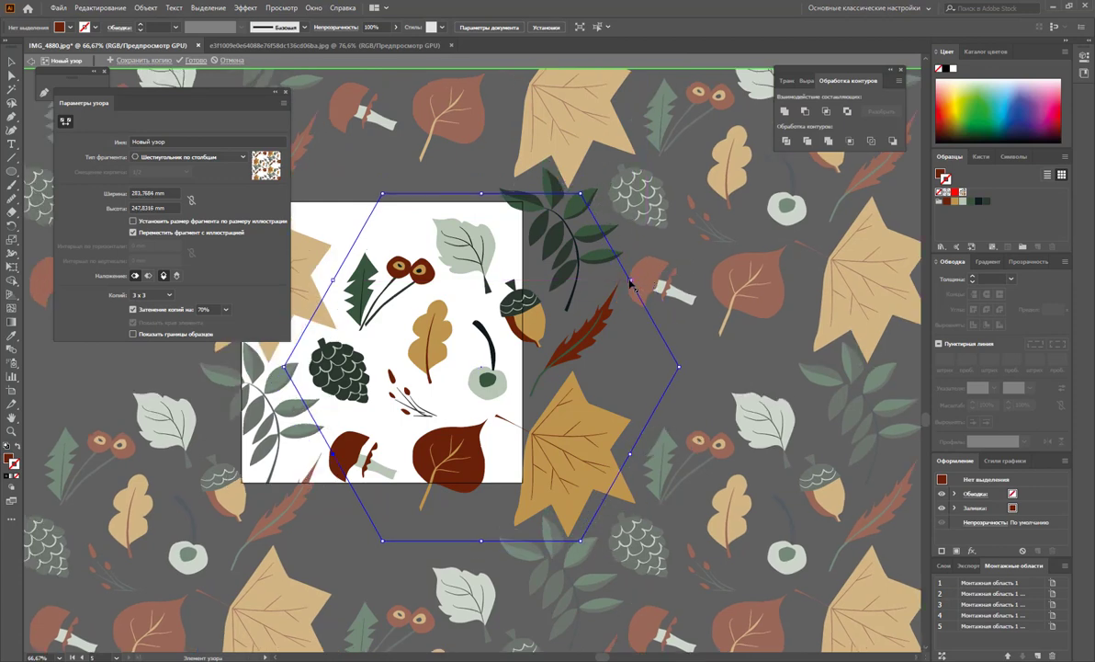
pyautogui.moveTo(482, 544); pyautogui.dragTo(490, 515)
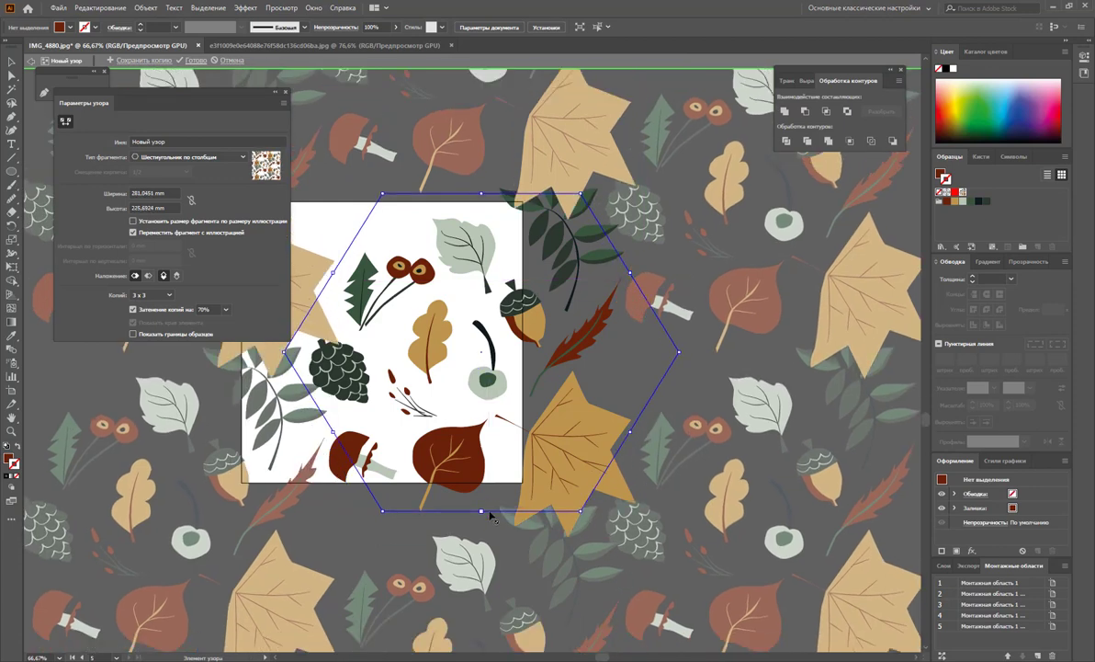
# - Reposition the acorn, maple leaf, brown leaf, fern, red leaf, berry stem and mushroom in the tile
pyautogui.moveTo(519, 307); pyautogui.dragTo(494, 276)
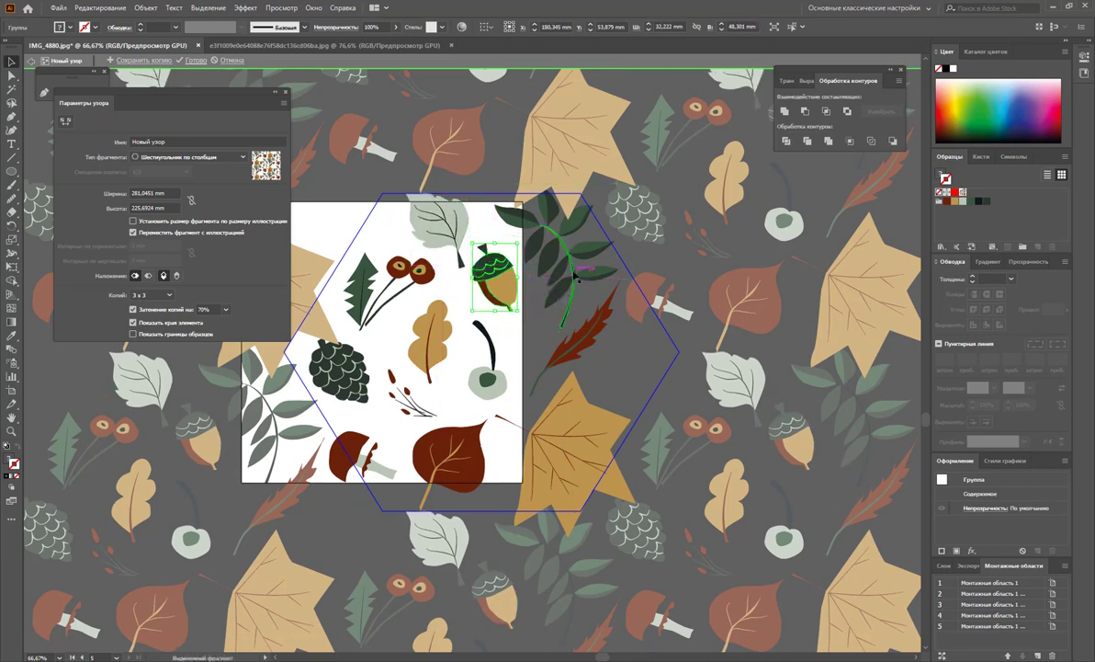
pyautogui.moveTo(605, 475); pyautogui.dragTo(650, 425)
pyautogui.moveTo(450, 450); pyautogui.dragTo(501, 485)
pyautogui.moveTo(579, 317); pyautogui.dragTo(564, 354)
pyautogui.moveTo(563, 272); pyautogui.dragTo(565, 289)
pyautogui.moveTo(563, 367); pyautogui.dragTo(551, 358)
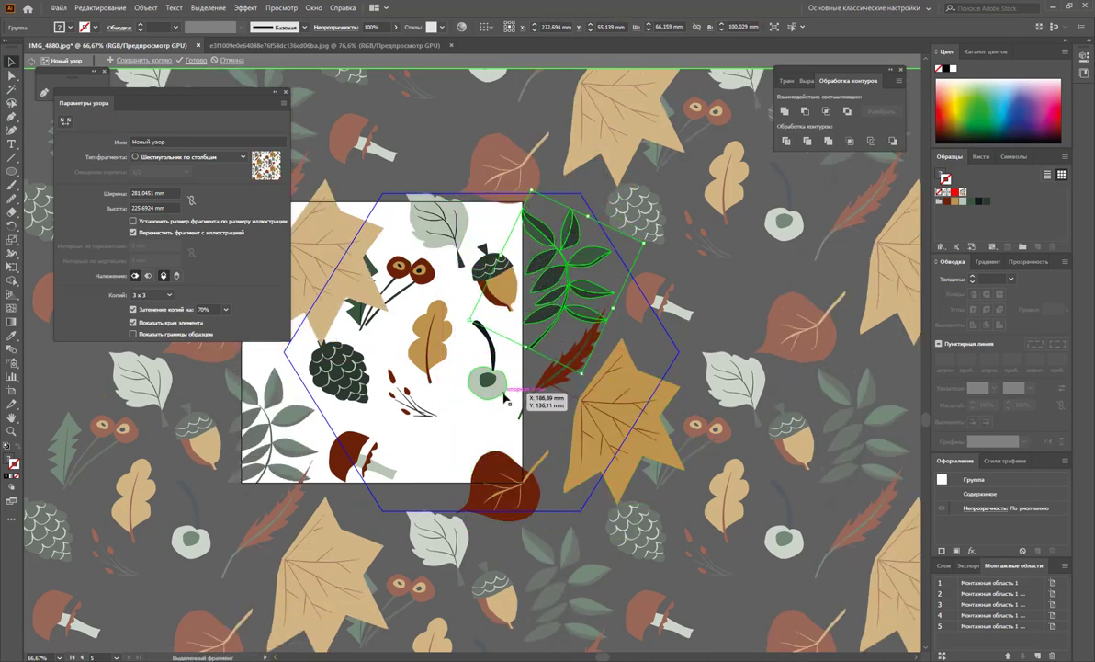
pyautogui.moveTo(487, 379); pyautogui.dragTo(492, 404)
pyautogui.moveTo(359, 455); pyautogui.dragTo(395, 464)
# - Move the pine cone, sprig and berries down, and lay the oak leaf horizontally further right
pyautogui.moveTo(340, 367); pyautogui.dragTo(343, 386)
pyautogui.moveTo(430, 415); pyautogui.dragTo(443, 434)
pyautogui.moveTo(409, 294); pyautogui.dragTo(414, 305)
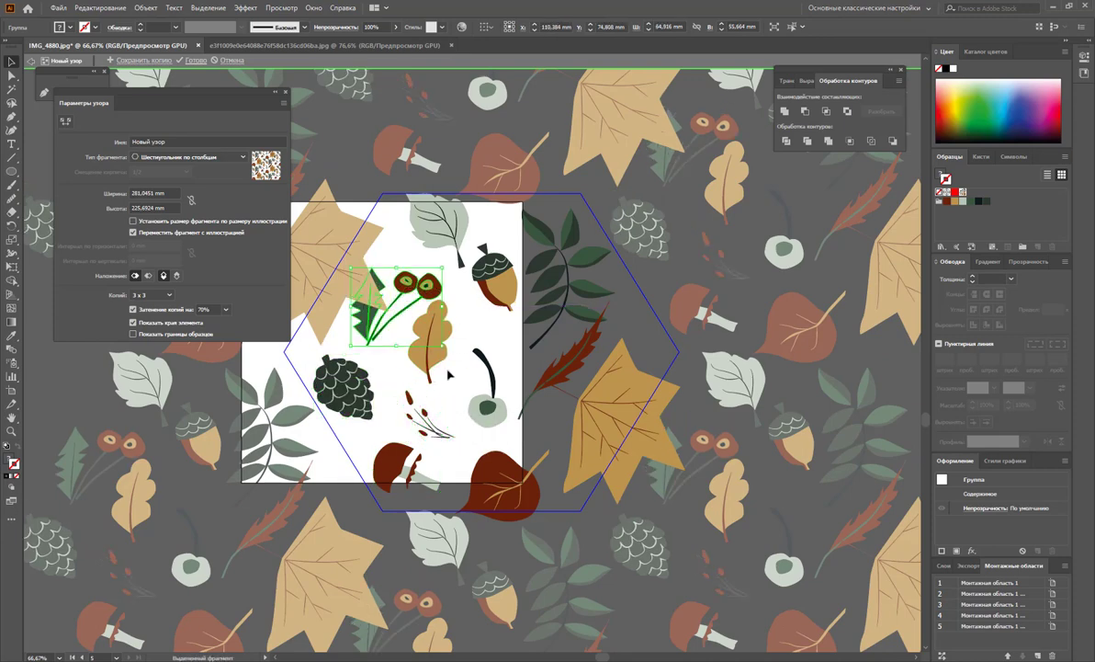
pyautogui.moveTo(492, 404); pyautogui.dragTo(485, 425)
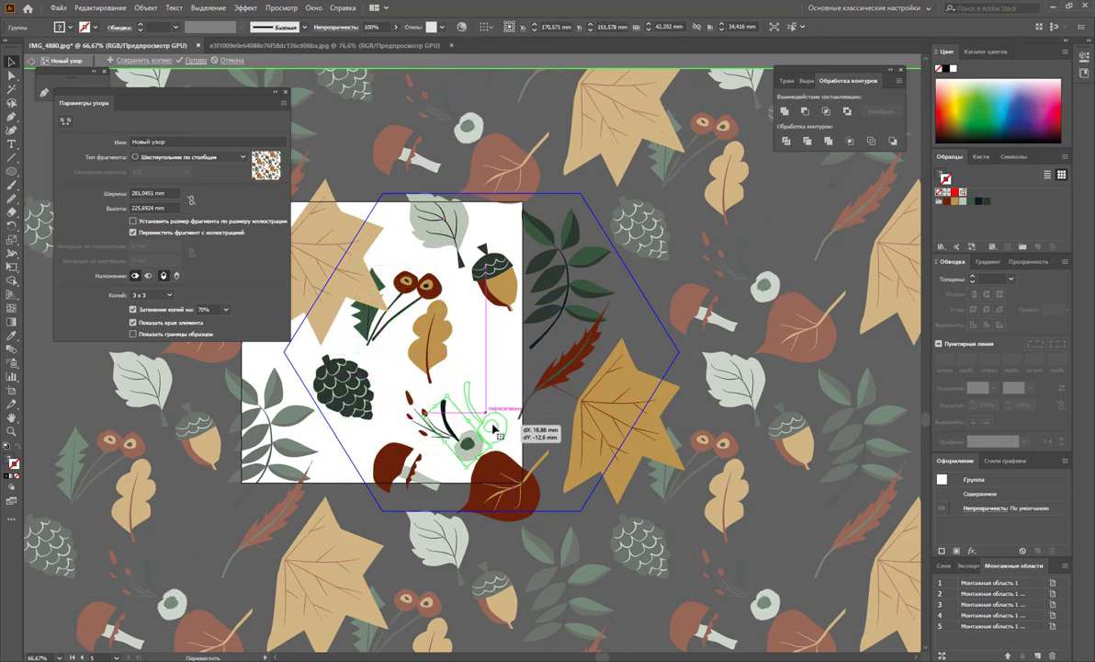
pyautogui.moveTo(429, 326)
pyautogui.mouseDown()
pyautogui.moveTo(451, 354)
pyautogui.moveTo(455, 401)
pyautogui.mouseUp()
pyautogui.moveTo(453, 351); pyautogui.dragTo(477, 351)
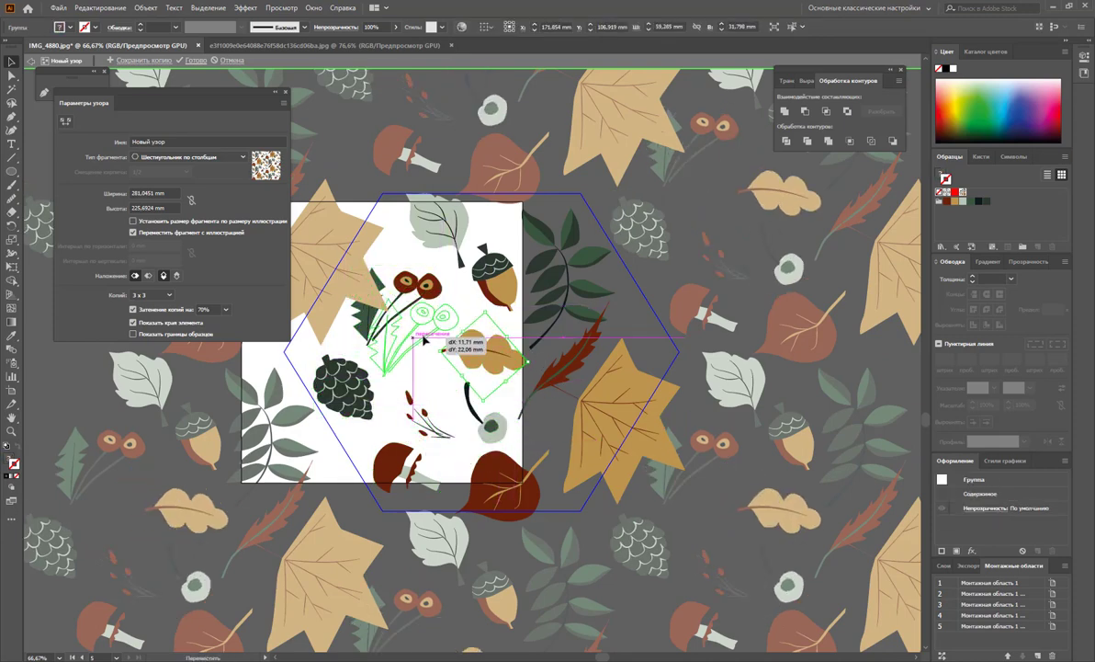
pyautogui.moveTo(409, 292); pyautogui.dragTo(476, 358)
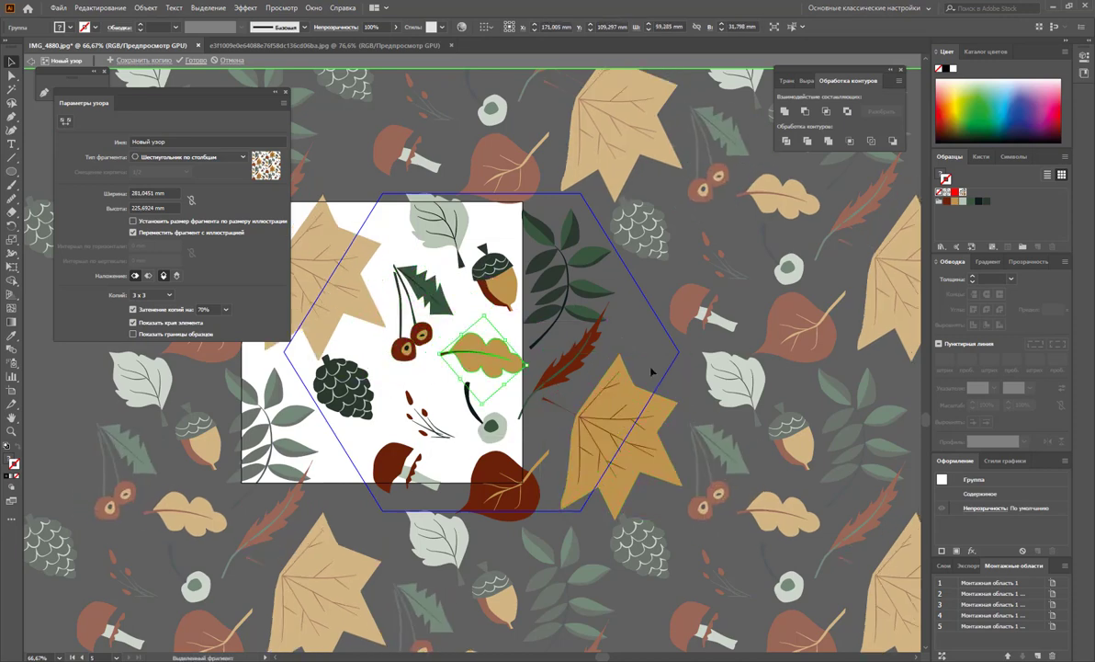
pyautogui.click(449, 241)
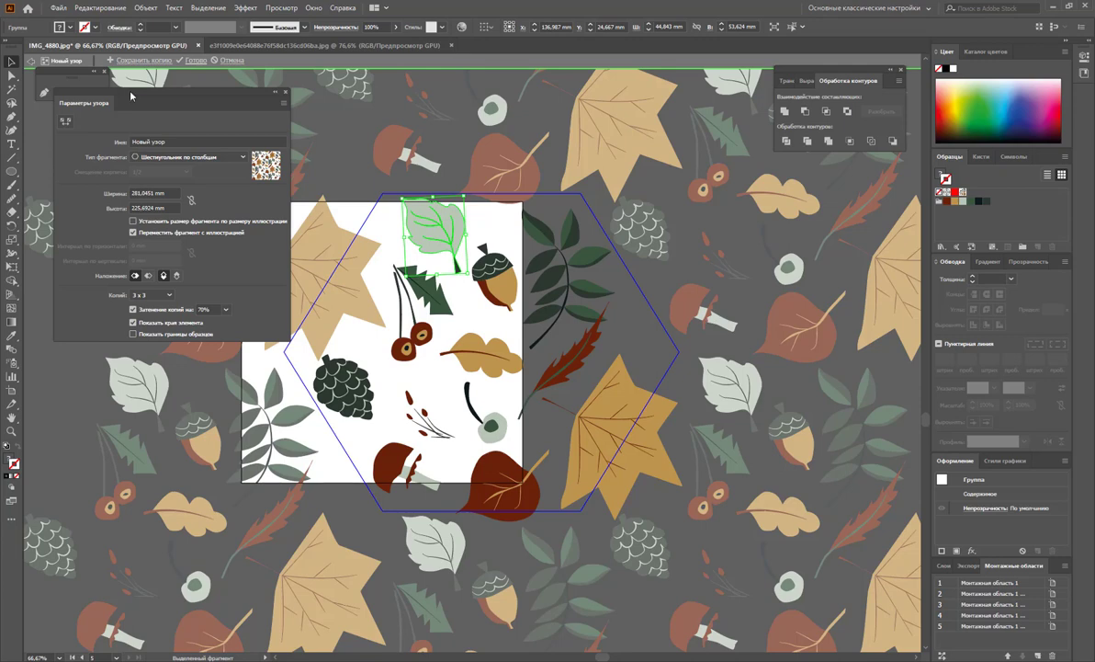
# - Exit pattern editing and duplicate the top-right artboard below as an empty artboard 6
pyautogui.click(188, 60)
pyautogui.hotkey('ctrl', '-')
pyautogui.hotkey('shift', 'o')
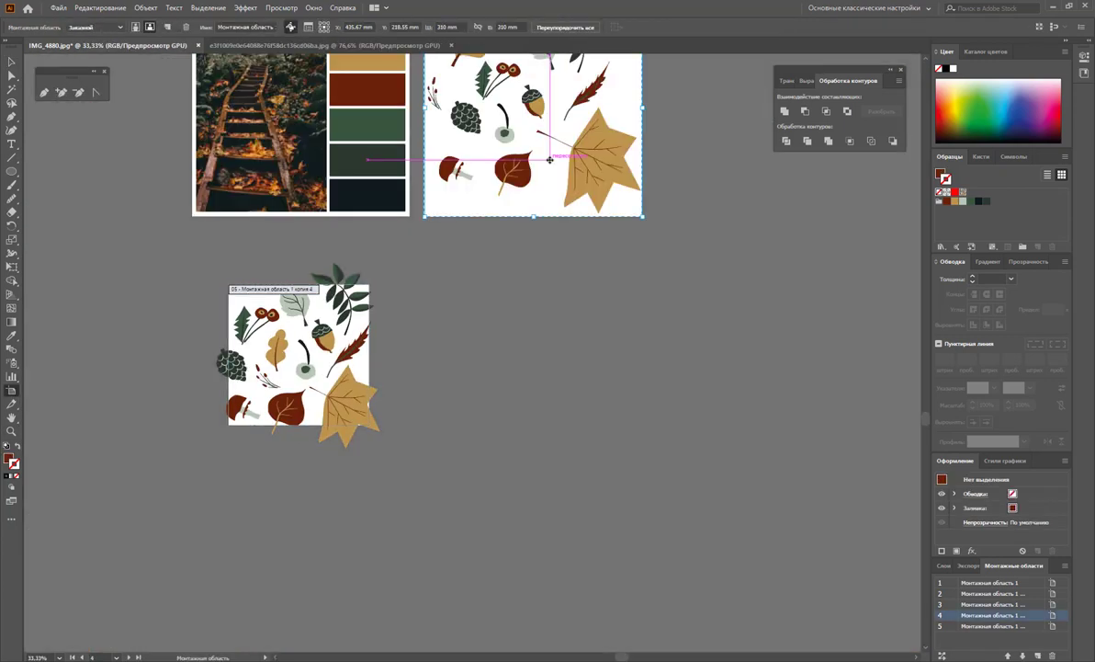
pyautogui.moveTo(534, 138); pyautogui.dragTo(534, 374)
pyautogui.press('v')
pyautogui.press('Delete')
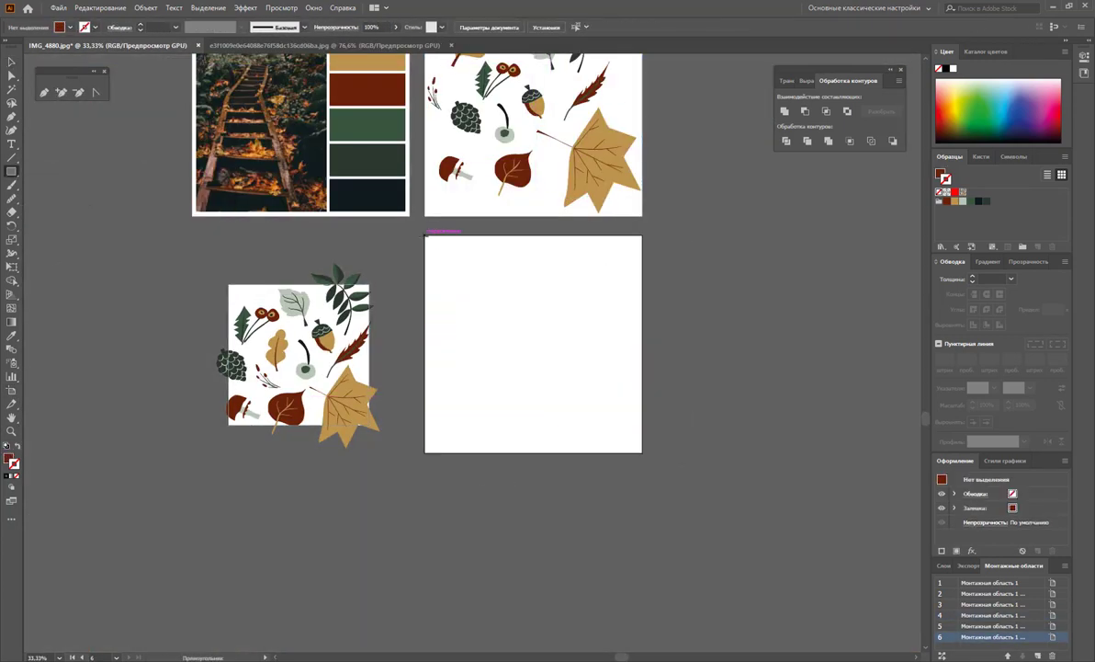
# - Draw a rectangle covering artboard 6 and fill it with the leaf pattern swatch
pyautogui.moveTo(424, 236); pyautogui.dragTo(642, 452)
pyautogui.click(962, 191)
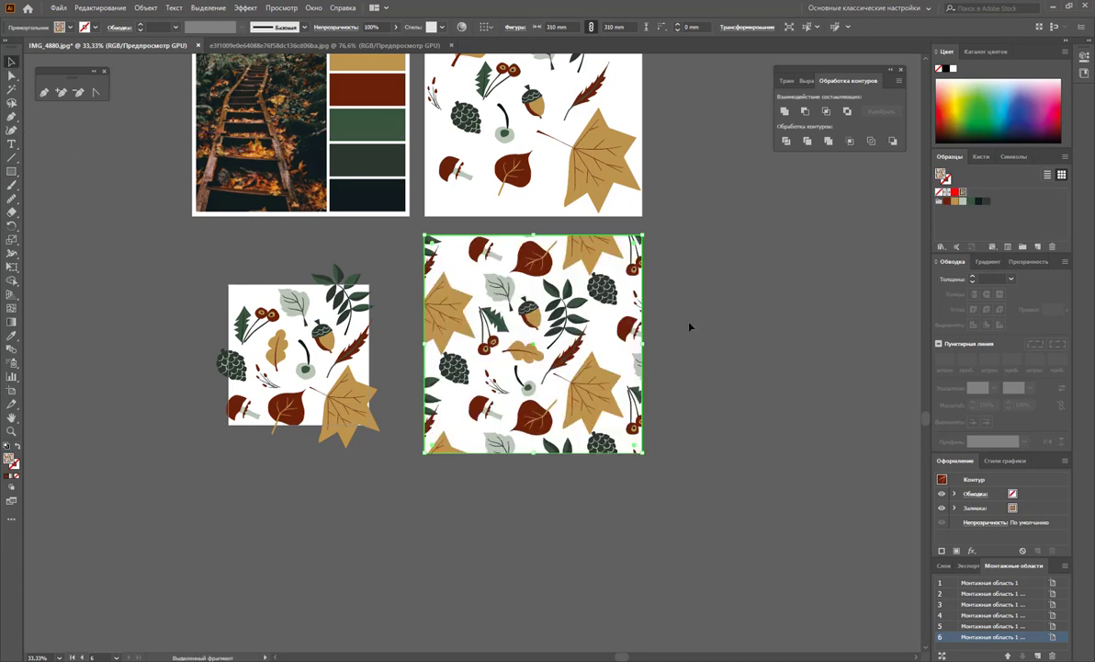
pyautogui.click(689, 326)
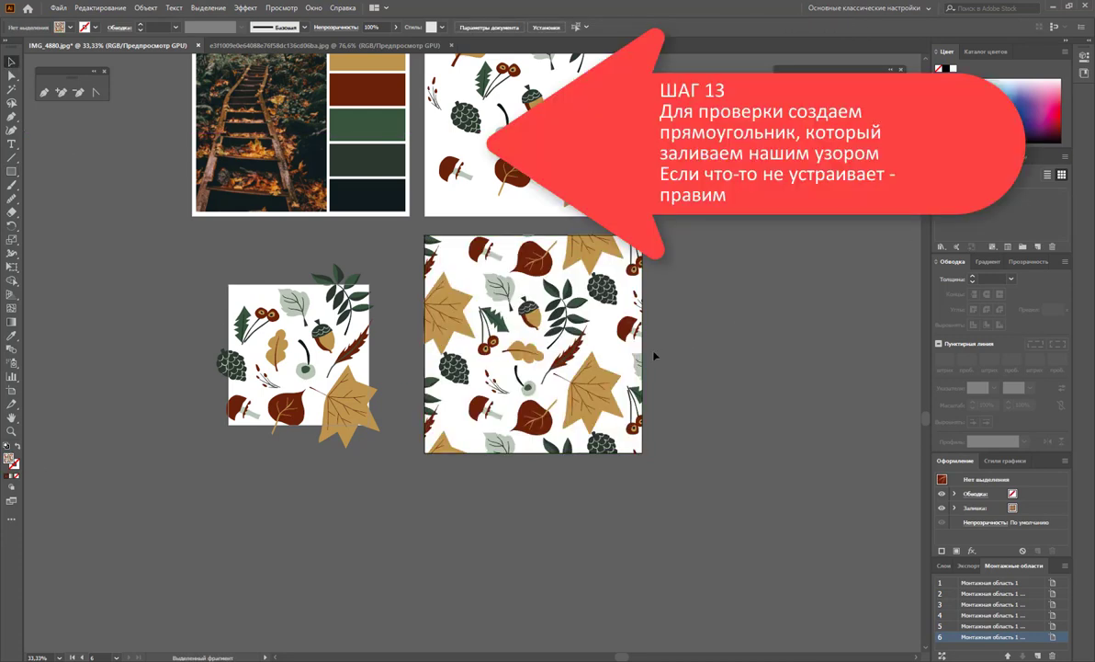
pyautogui.click(629, 385)
# - Edit the leaf pattern to move the small brown leaf, then preview the result
pyautogui.doubleClick(13, 463)
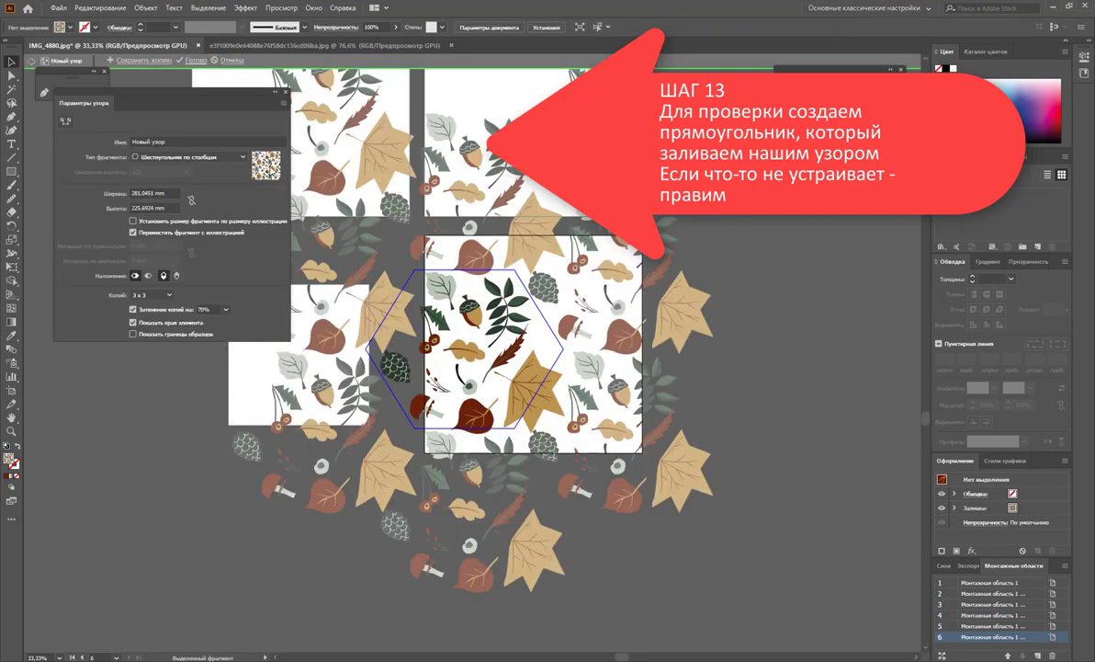
pyautogui.click(537, 380)
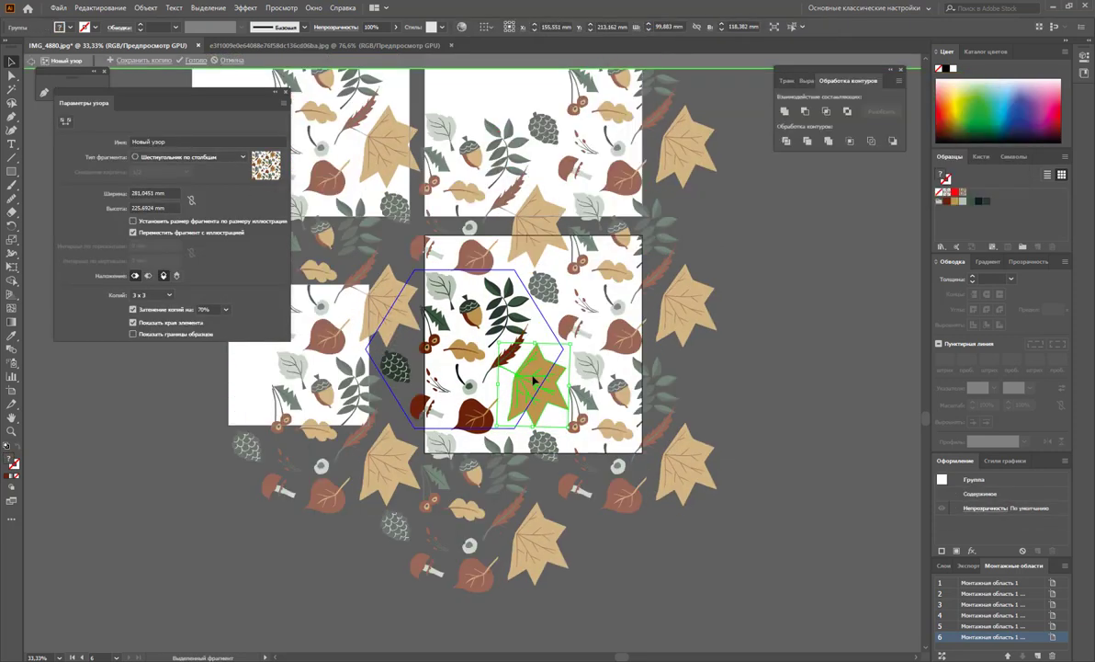
pyautogui.click(517, 342)
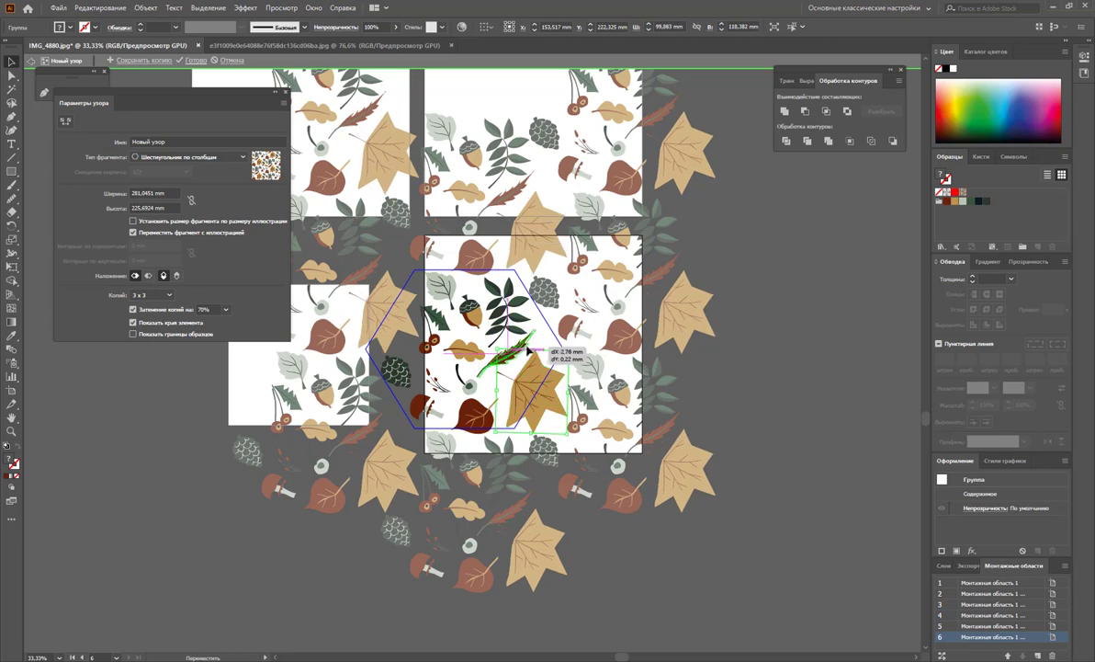
pyautogui.moveTo(423, 411); pyautogui.dragTo(428, 415)
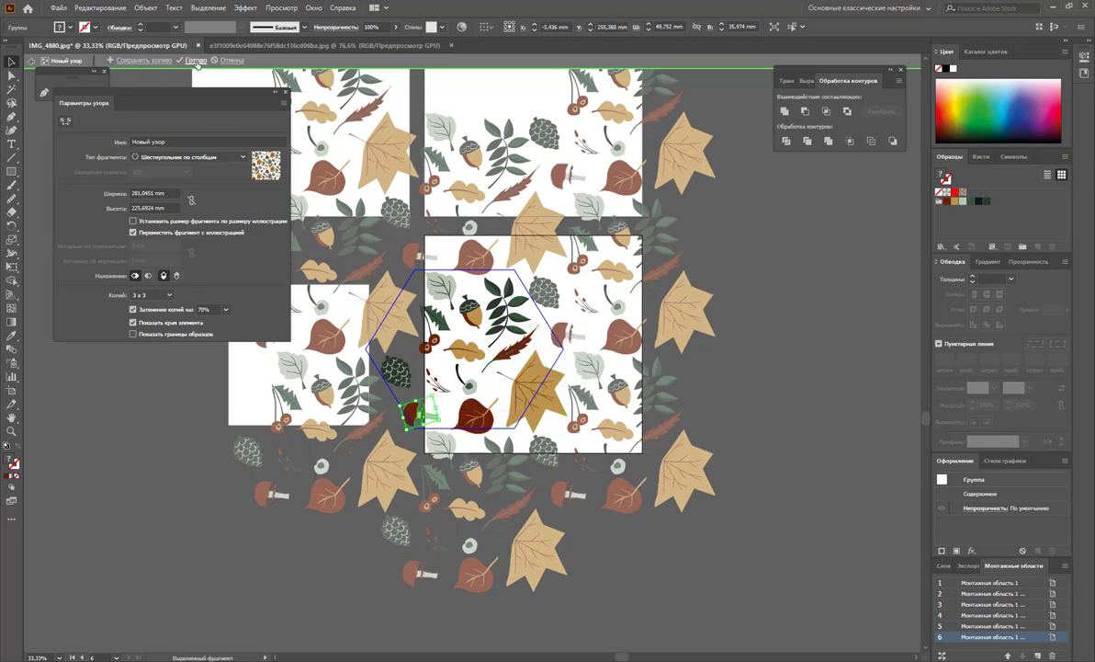
pyautogui.click(196, 60)
# - Shift the maple leaf and nudge the pine cone within the tile, checking the fill each time
pyautogui.hotkey('ctrl', 'z')
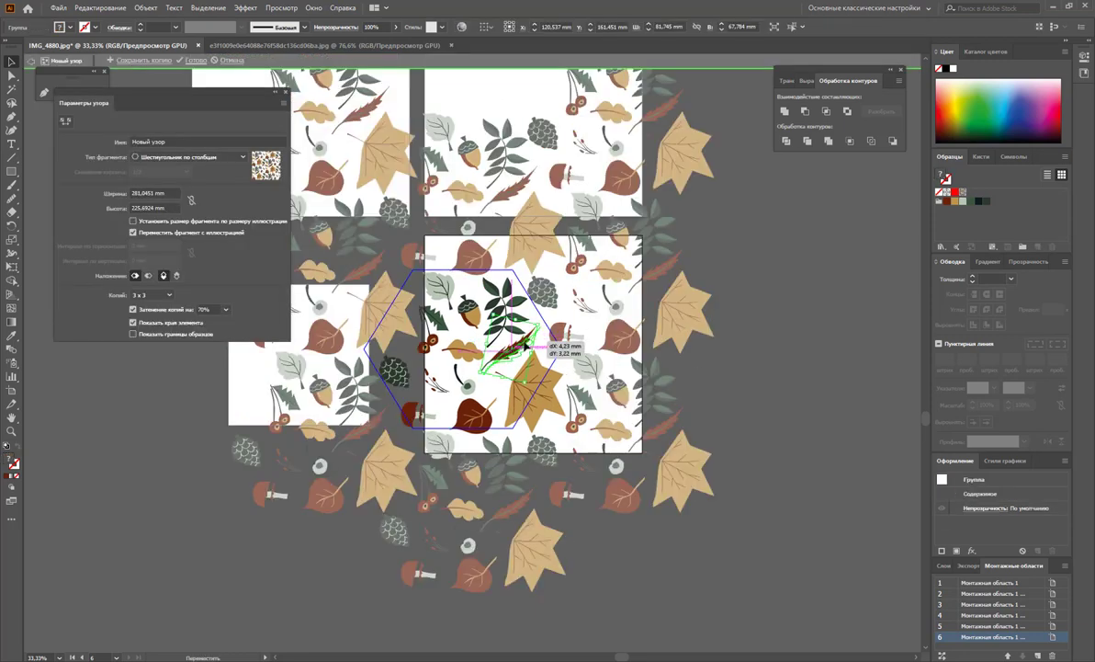
pyautogui.moveTo(511, 296); pyautogui.dragTo(540, 347)
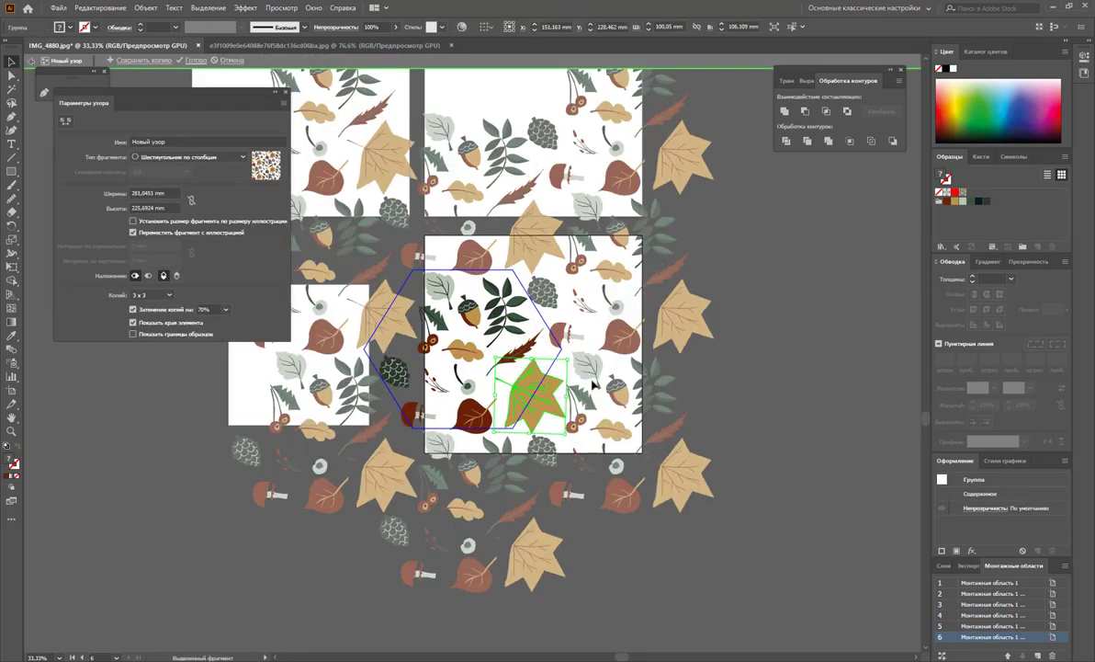
pyautogui.press('Escape')
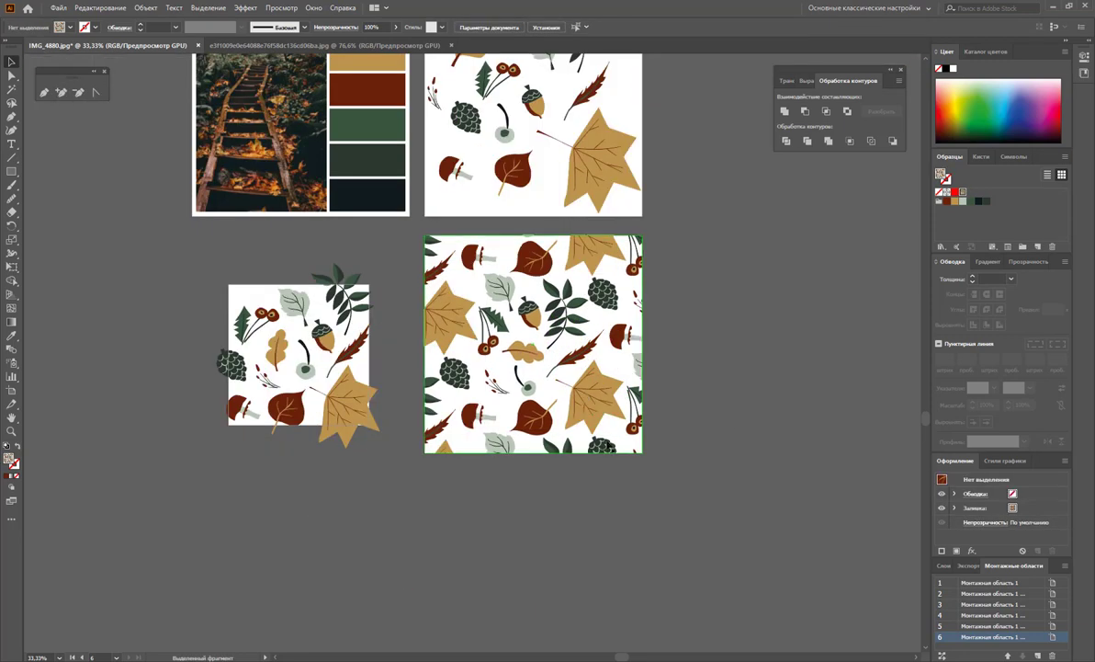
pyautogui.hotkey('ctrl', 'z')
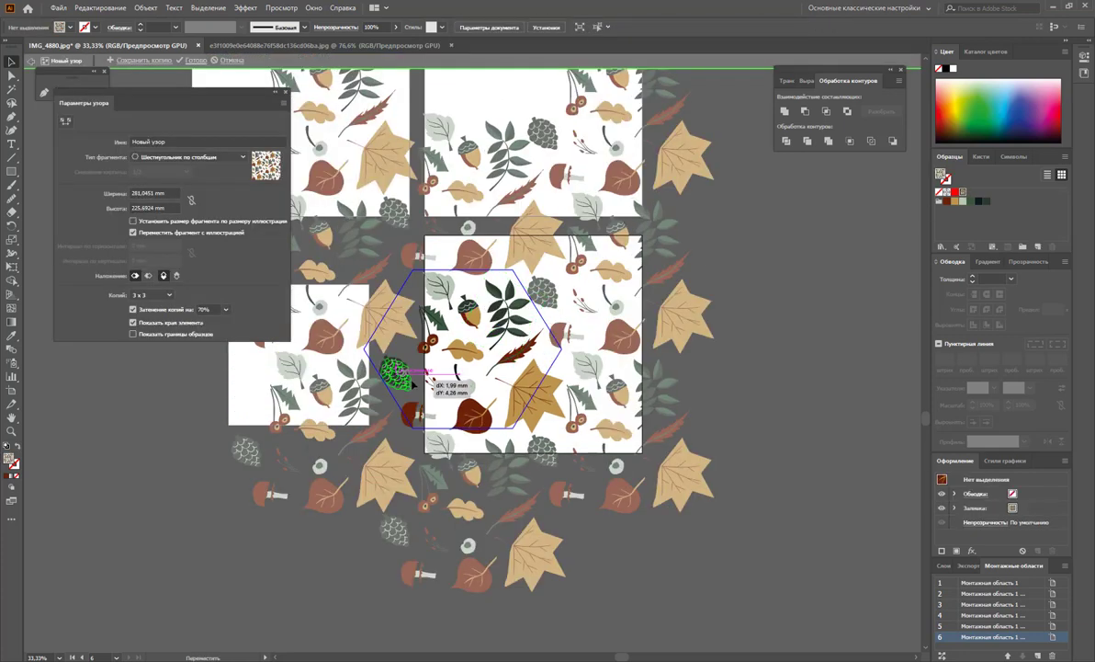
pyautogui.moveTo(414, 379); pyautogui.dragTo(414, 378)
pyautogui.press('Escape')
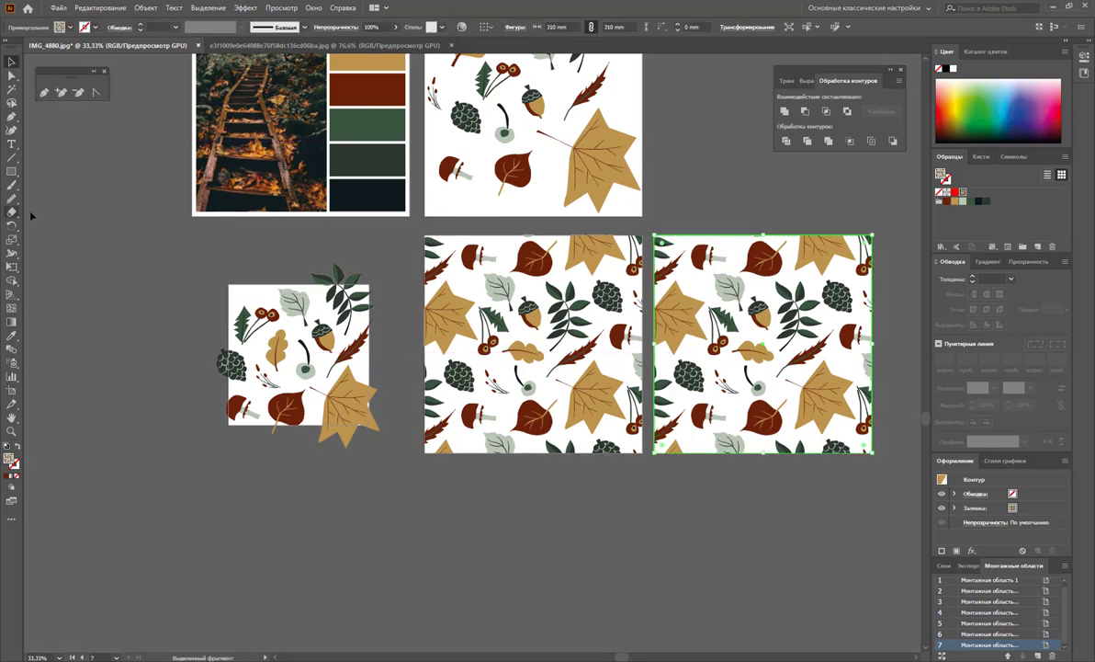
# - Scale the right-hand square's pattern to 50% and rotate it 30°, leaving the square unchanged
pyautogui.doubleClick(11, 239)
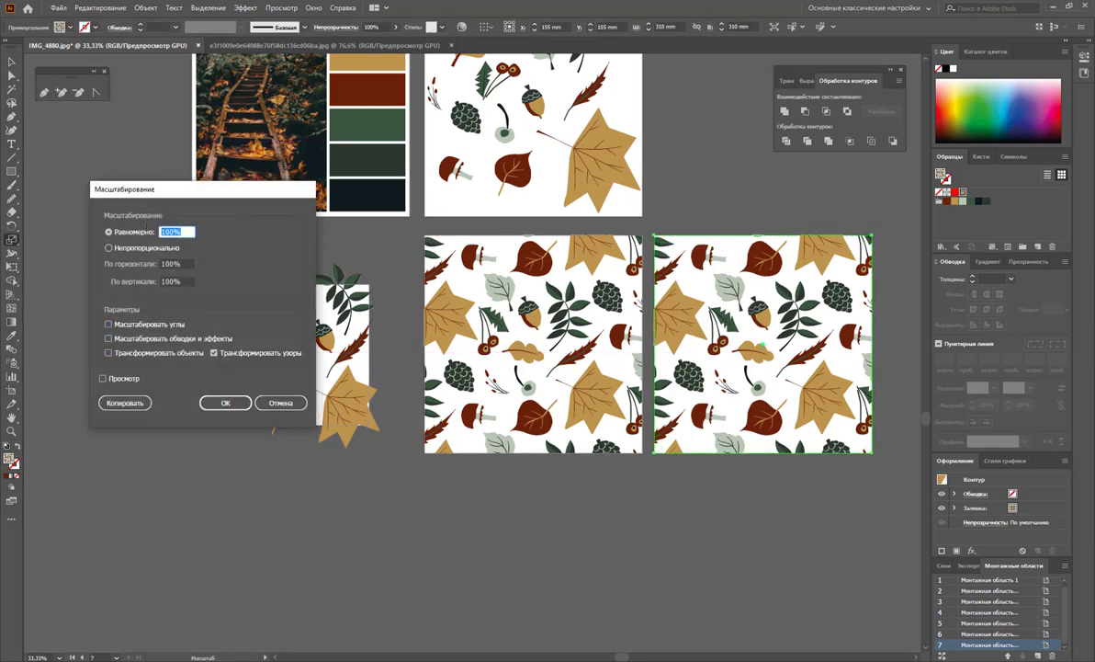
pyautogui.click(103, 377)
pyautogui.press('Return')
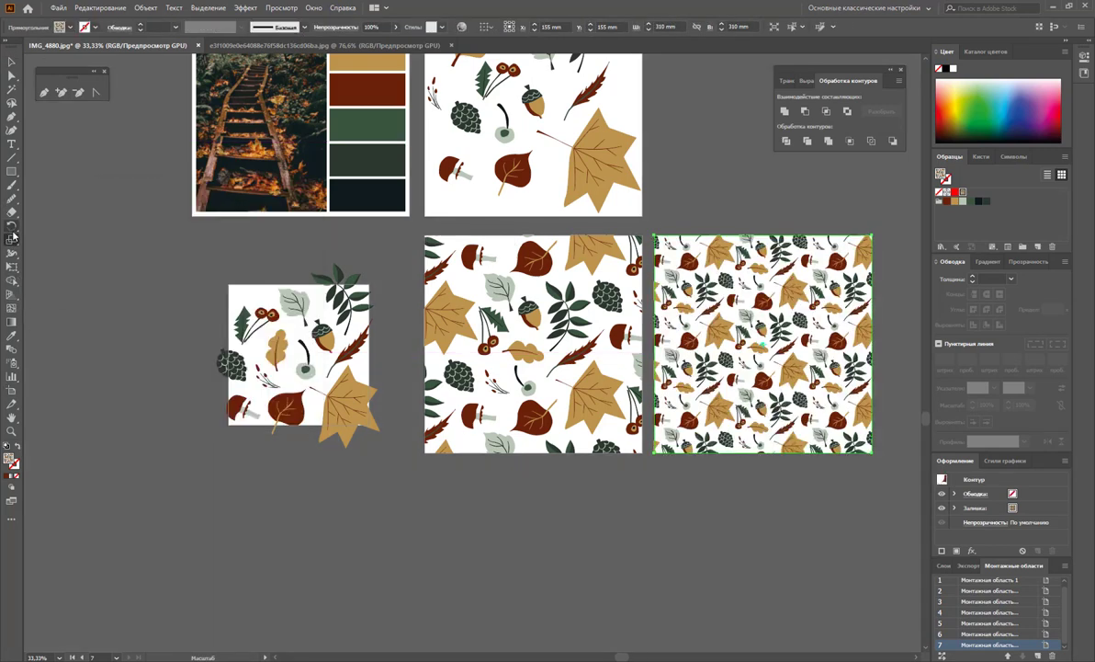
pyautogui.doubleClick(11, 224)
pyautogui.press('Return')
# - Open the middle square's pattern for editing and rotate the green leaf branch
pyautogui.press('v')
pyautogui.click(162, 198)
pyautogui.click(542, 324)
pyautogui.press('Return')
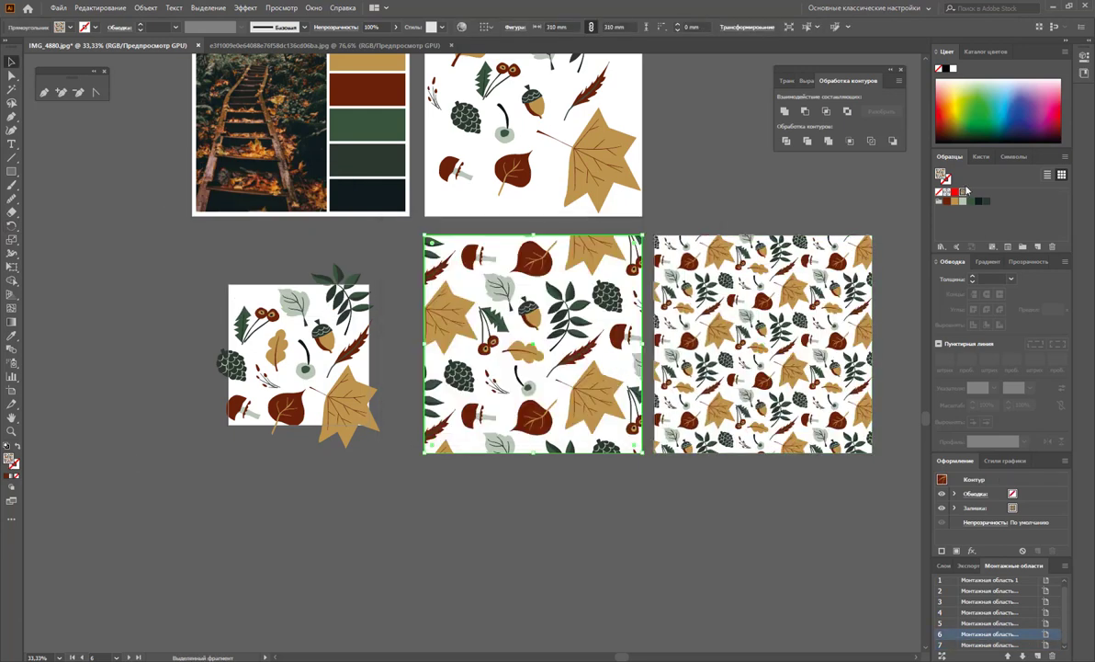
pyautogui.moveTo(432, 345); pyautogui.dragTo(469, 336)
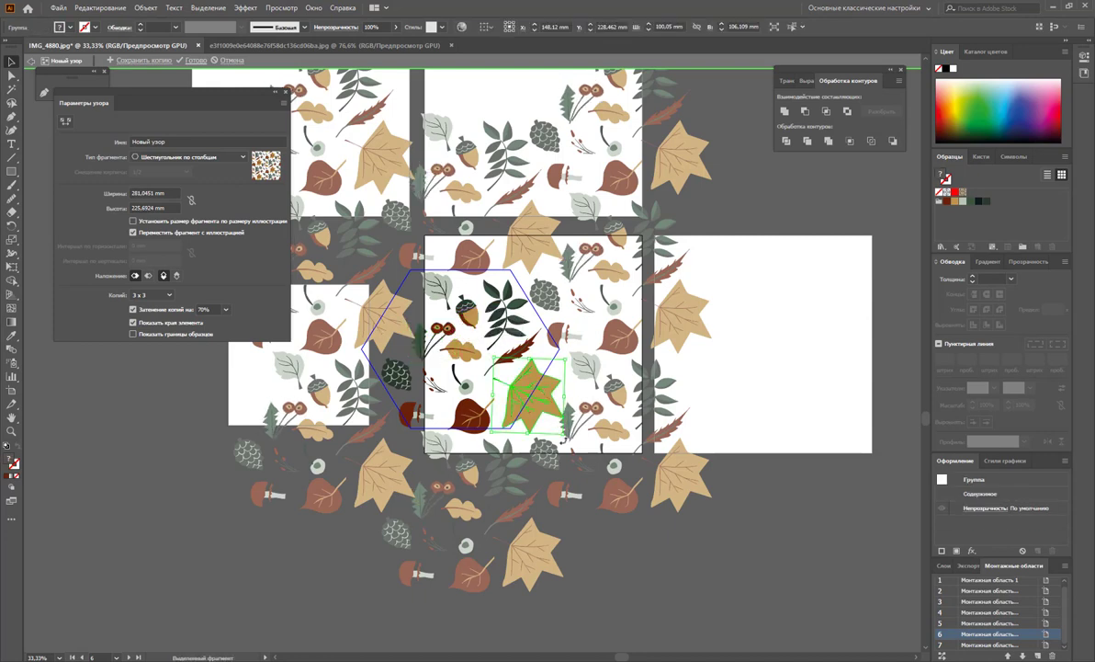
# - Adjust the tan leaf and small leaf, then exit pattern editing and view the patterned squares
pyautogui.moveTo(529, 390)
pyautogui.mouseDown()
pyautogui.moveTo(448, 341)
pyautogui.moveTo(536, 385)
pyautogui.mouseUp()
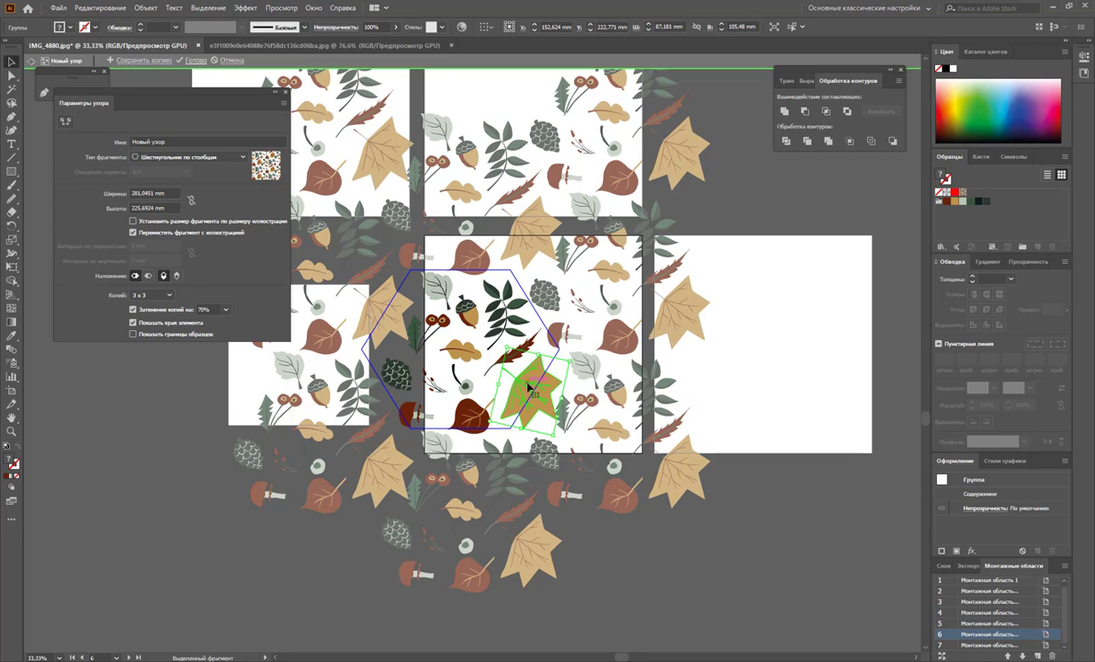
pyautogui.moveTo(466, 356)
pyautogui.mouseDown()
pyautogui.moveTo(430, 415)
pyautogui.moveTo(438, 290)
pyautogui.moveTo(466, 305)
pyautogui.mouseUp()
pyautogui.click(439, 345)
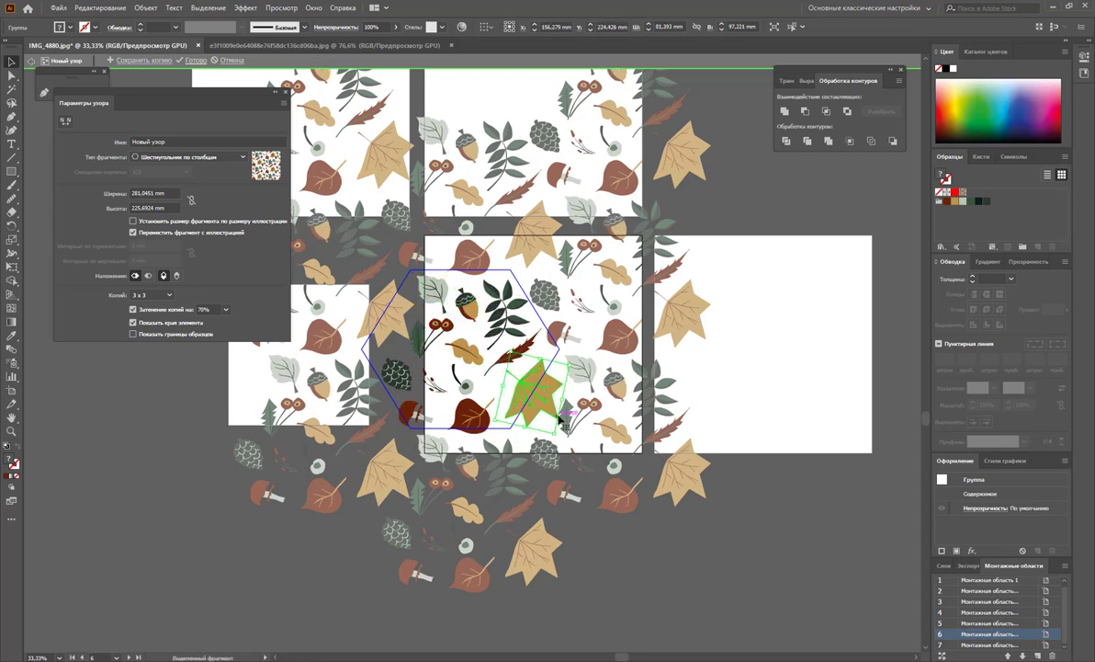
pyautogui.press('Escape')
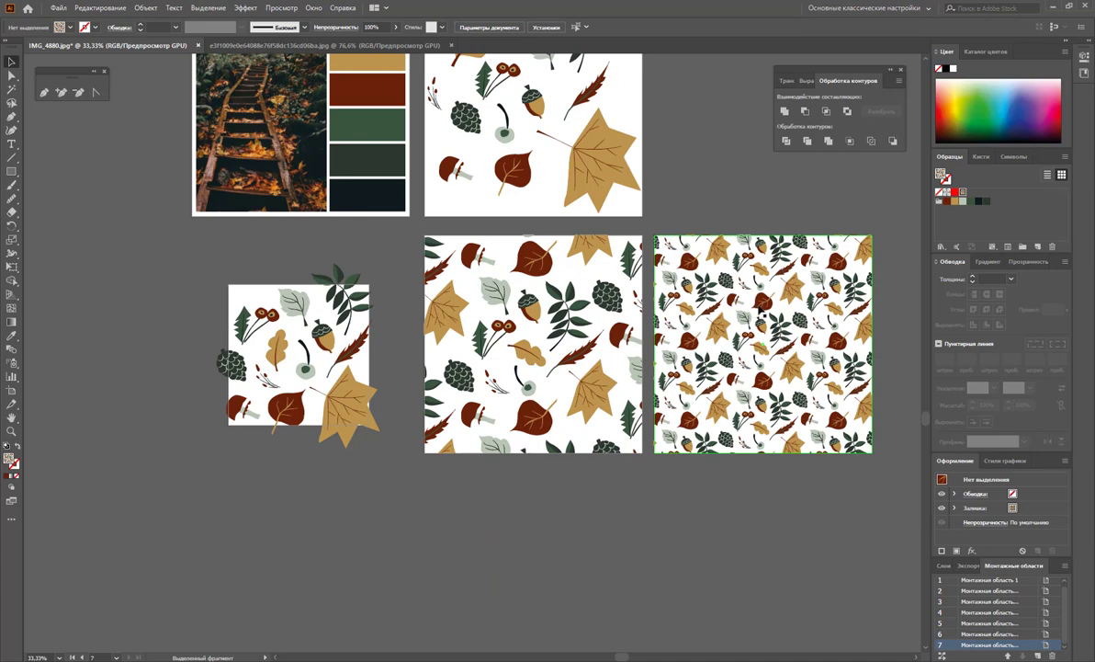
pyautogui.scroll(-1, 762, 315)
# - Copy the patterned artboard into a new row below and add a background rectangle
pyautogui.scroll(-1, 710, 406)
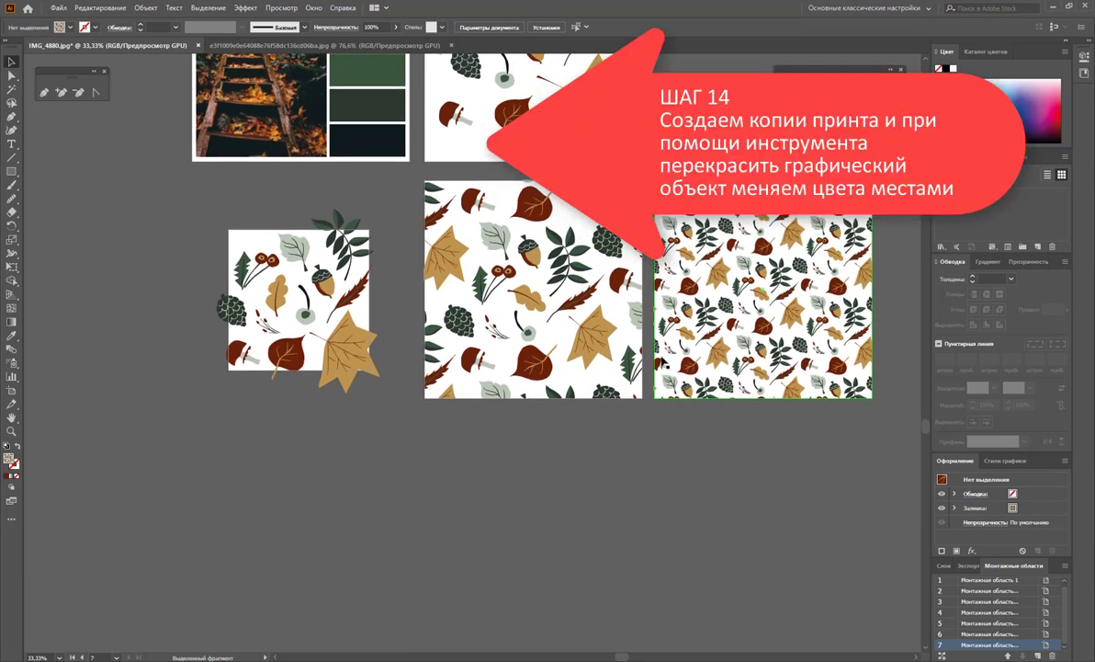
pyautogui.hotkey('shift', 'o')
pyautogui.moveTo(724, 283); pyautogui.dragTo(259, 531)
pyautogui.scroll(-1, 259, 531)
pyautogui.press('v')
pyautogui.click(298, 510)
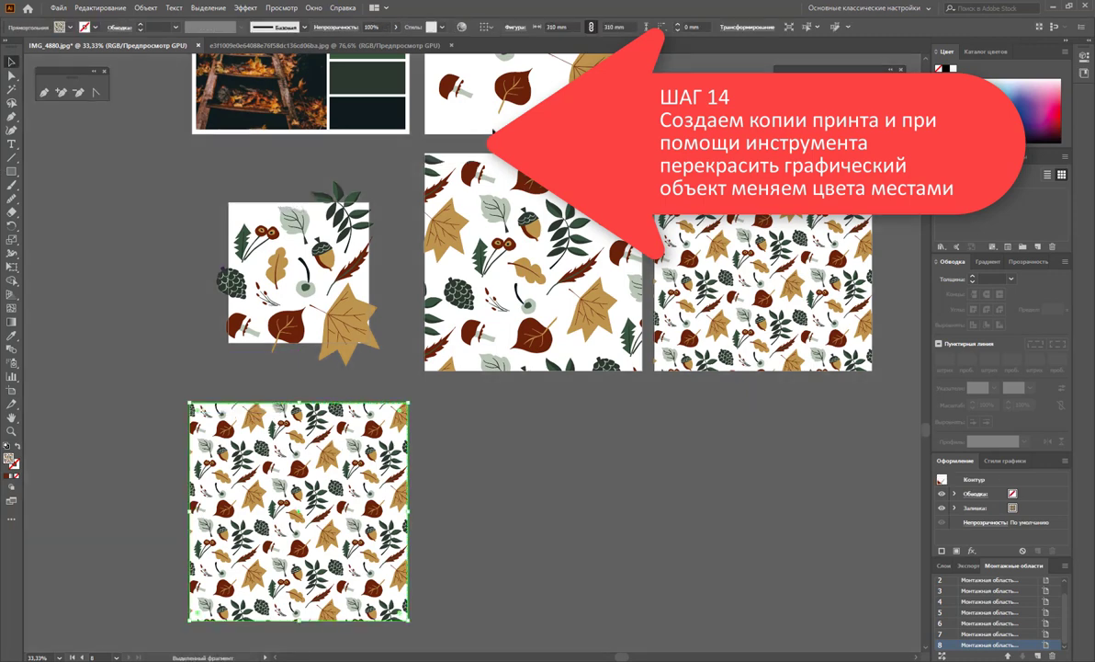
pyautogui.click(430, 26)
pyautogui.click(706, 414)
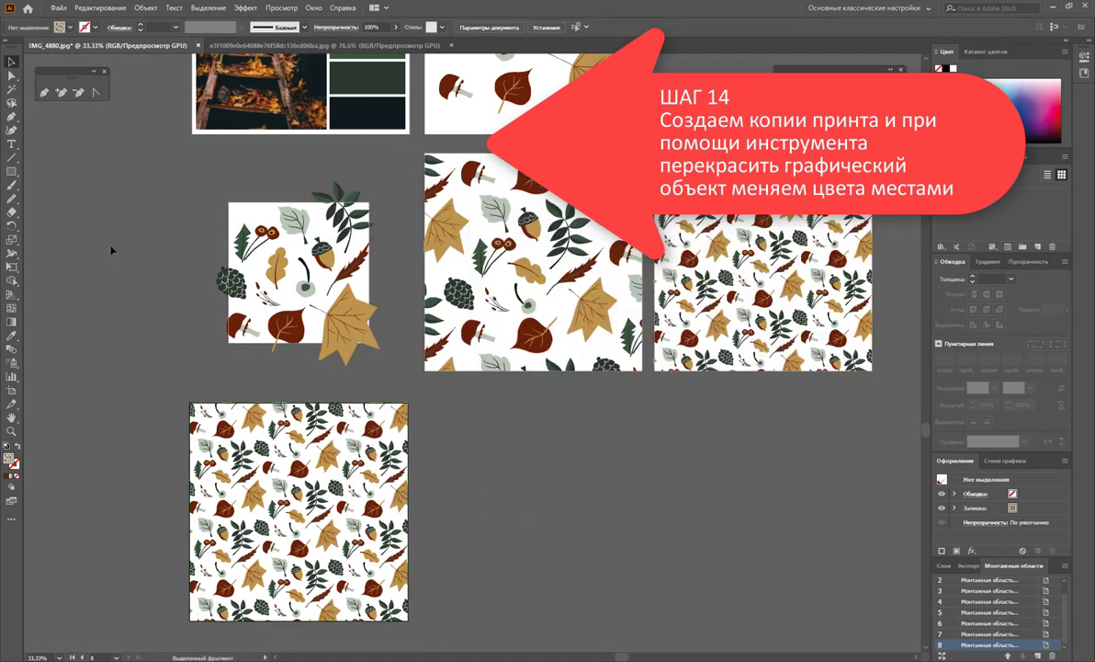
# - Send the rectangle behind the pattern and fill it with cream FFF4DE
pyautogui.rightClick(305, 478)
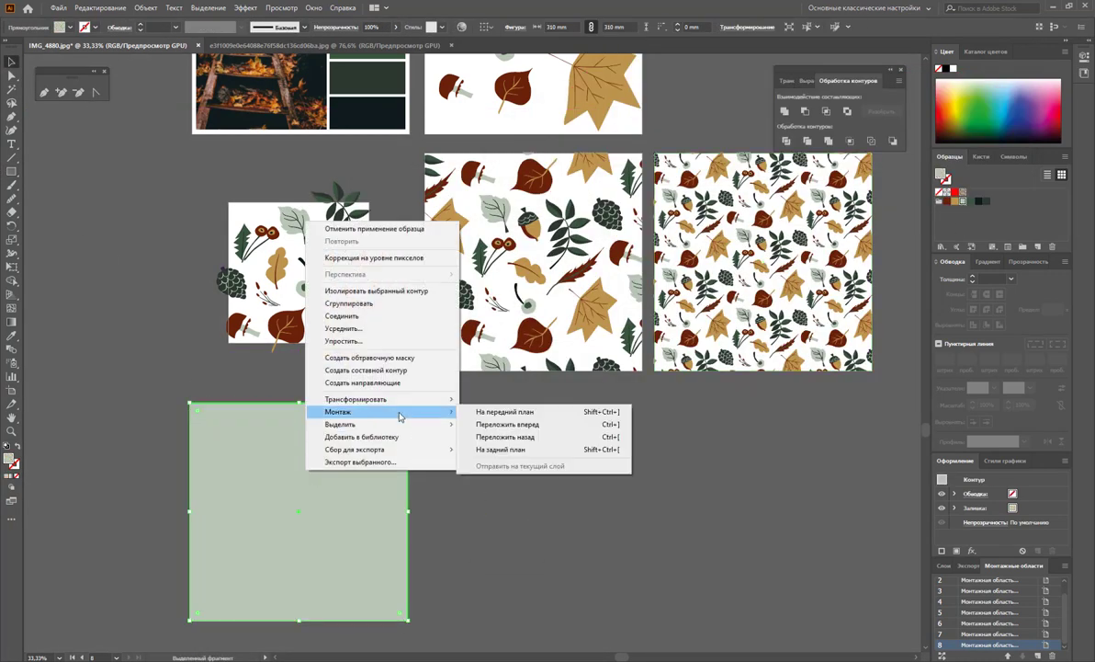
pyautogui.click(514, 410)
pyautogui.doubleClick(10, 457)
pyautogui.write('FFF4DE')
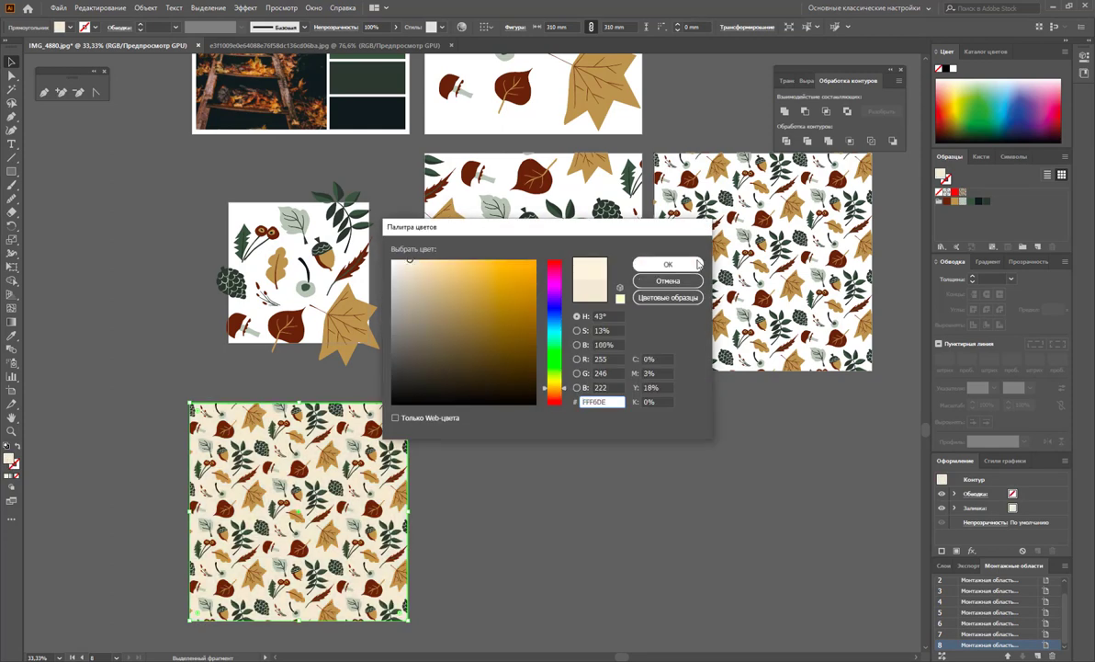
pyautogui.press('Return')
# - Duplicate the cream artboard to its right and select the copied pattern
pyautogui.hotkey('shift', 'o')
pyautogui.moveTo(236, 531); pyautogui.dragTo(470, 531)
pyautogui.press('v')
pyautogui.click(533, 510)
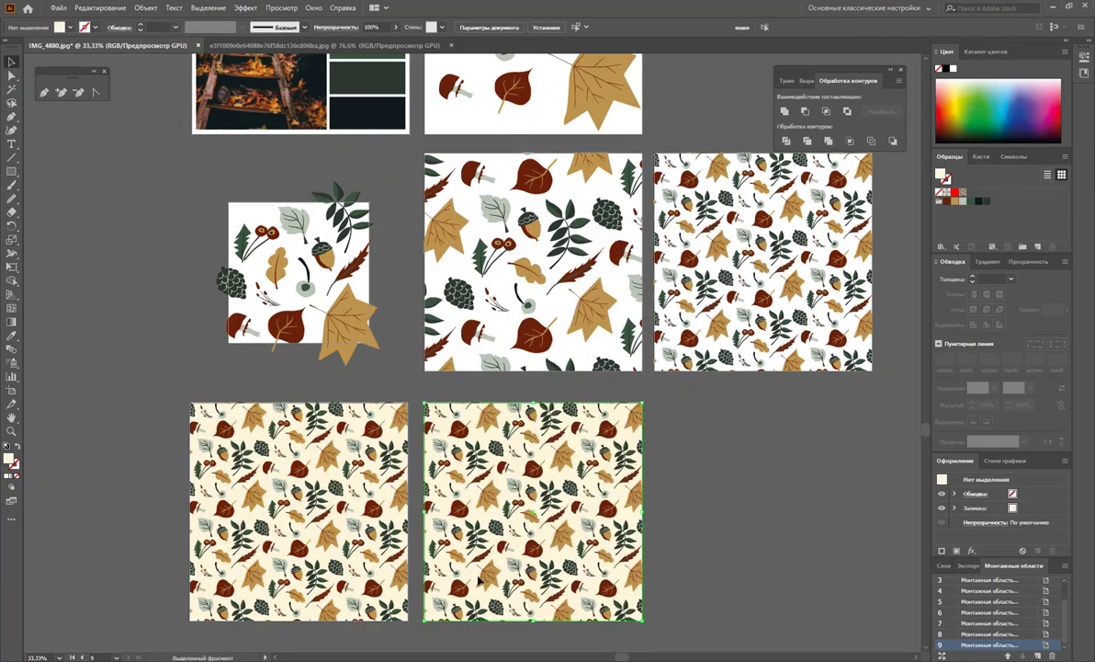
pyautogui.click(461, 27)
# - Randomize the pattern colours in Recolor Artwork until a dark green colourway appears, and apply it
pyautogui.click(284, 266)
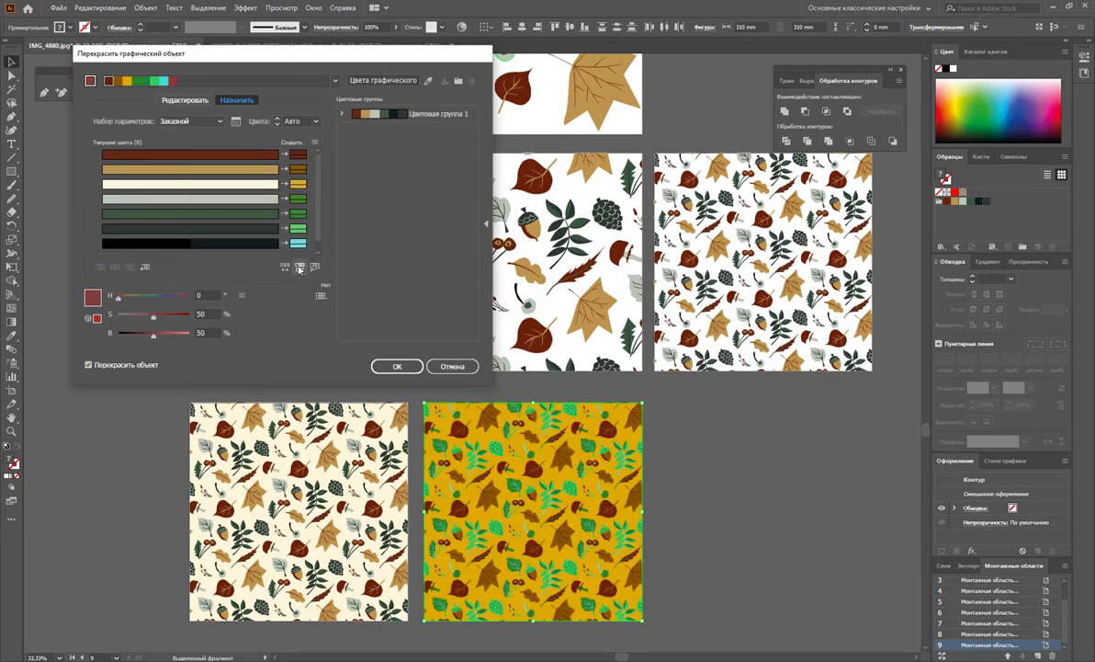
pyautogui.click(285, 266)
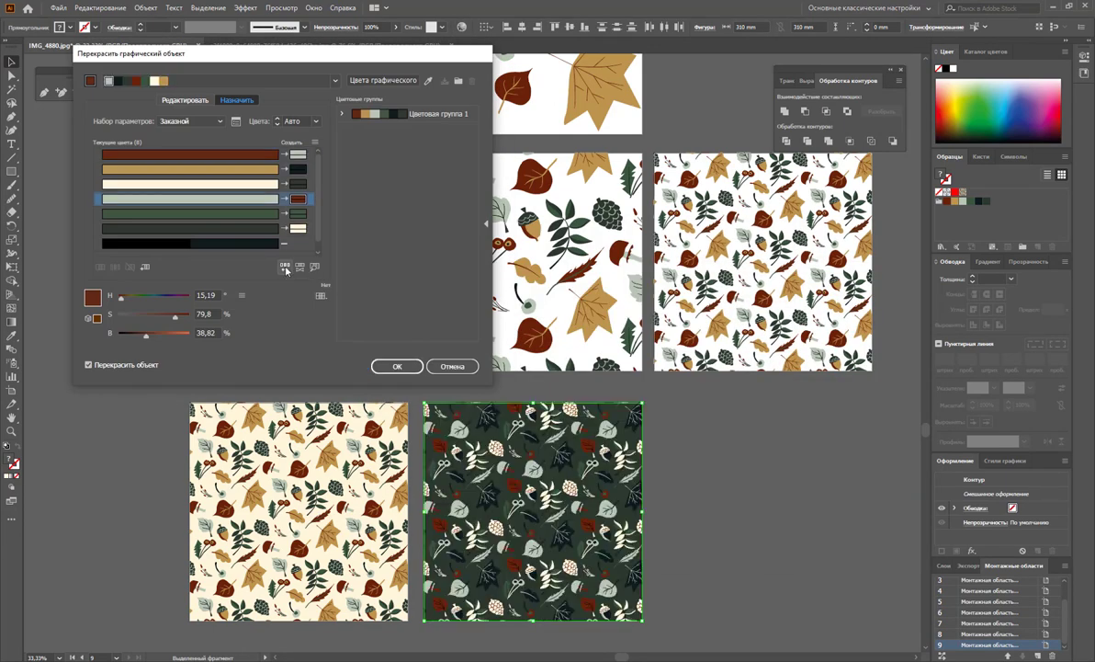
pyautogui.click(397, 365)
# - Duplicate the cream artboard into a third copy and select its pattern
pyautogui.hotkey('shift', 'o')
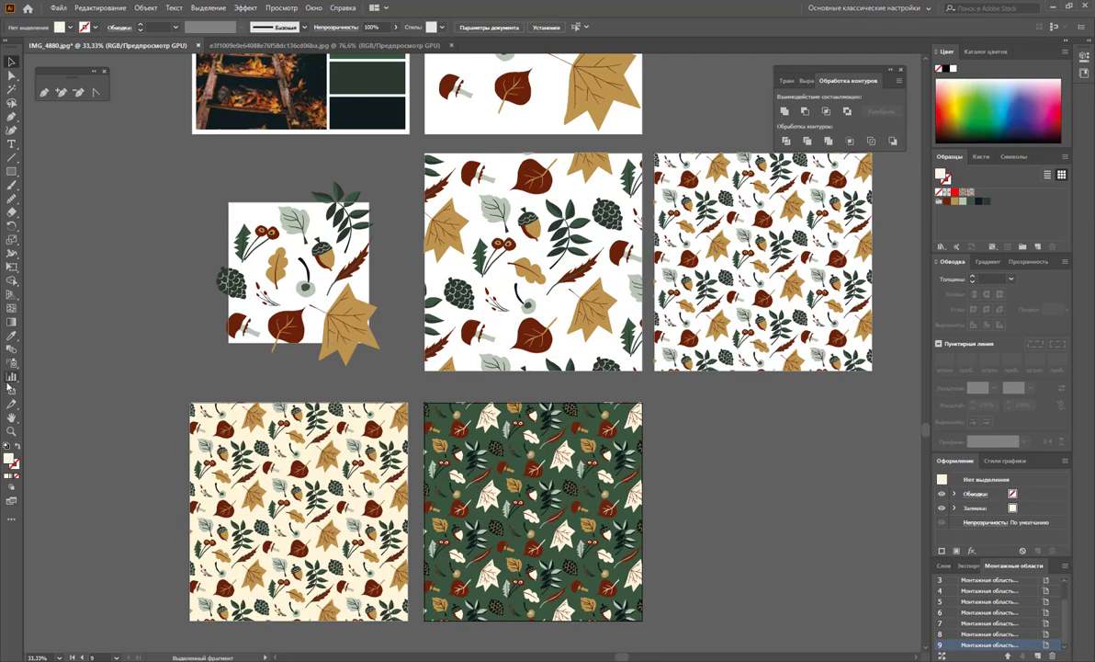
pyautogui.moveTo(218, 484); pyautogui.dragTo(682, 484)
pyautogui.press('v')
pyautogui.click(763, 509)
pyautogui.click(461, 27)
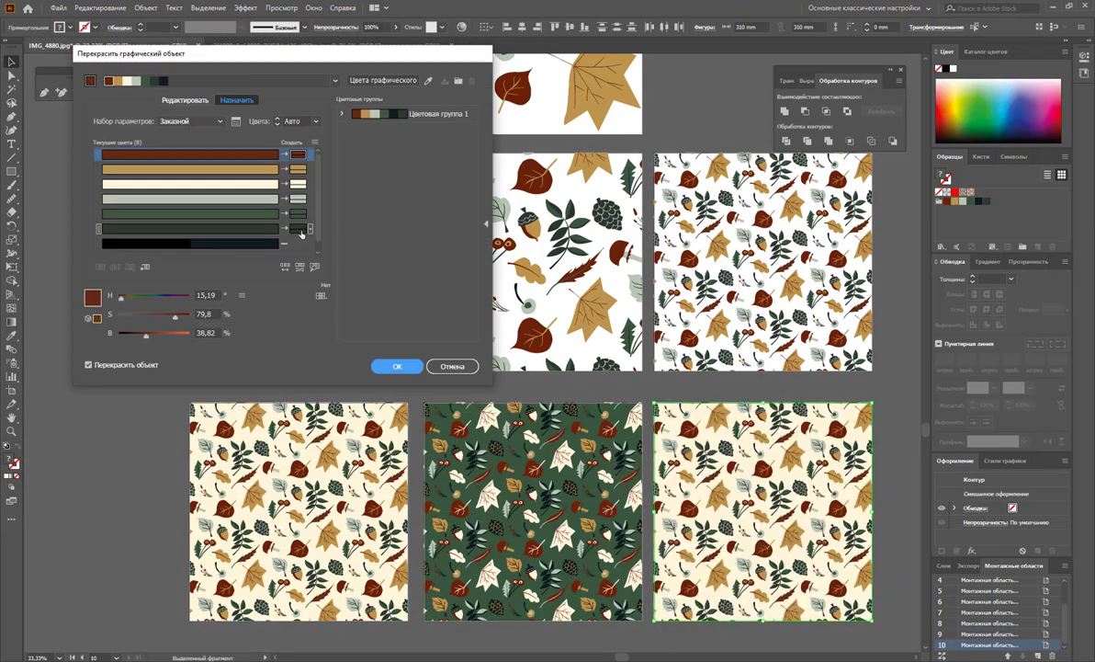
# - Shuffle the third copy's colours until the background turns black, then apply the black colourway
pyautogui.click(188, 242)
pyautogui.click(285, 266)
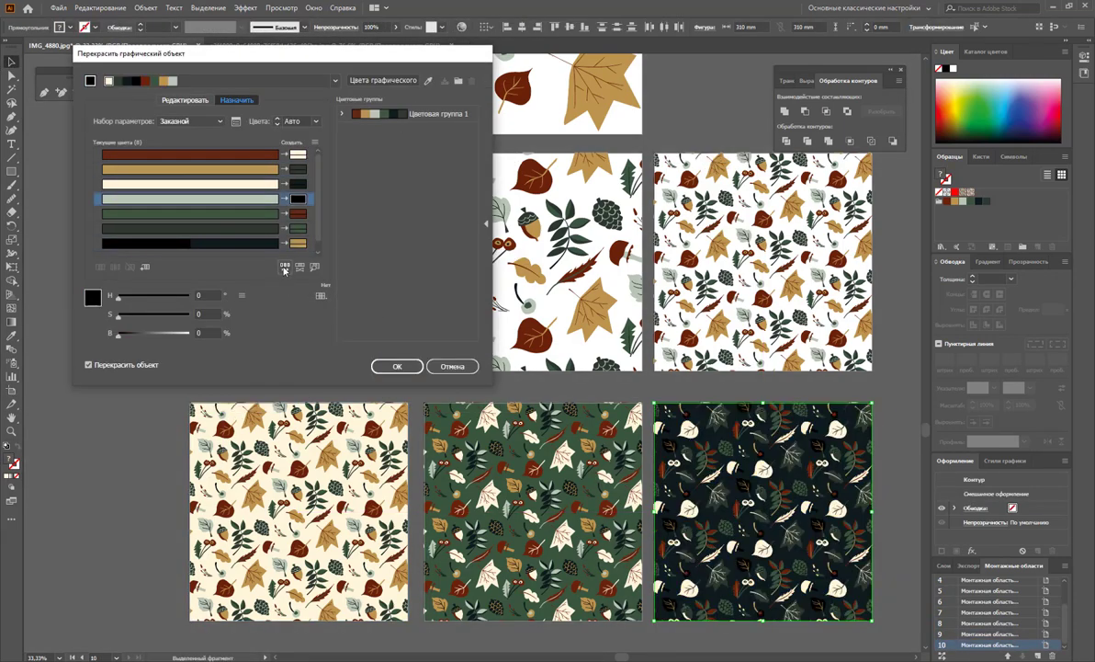
pyautogui.click(285, 266)
pyautogui.click(285, 267)
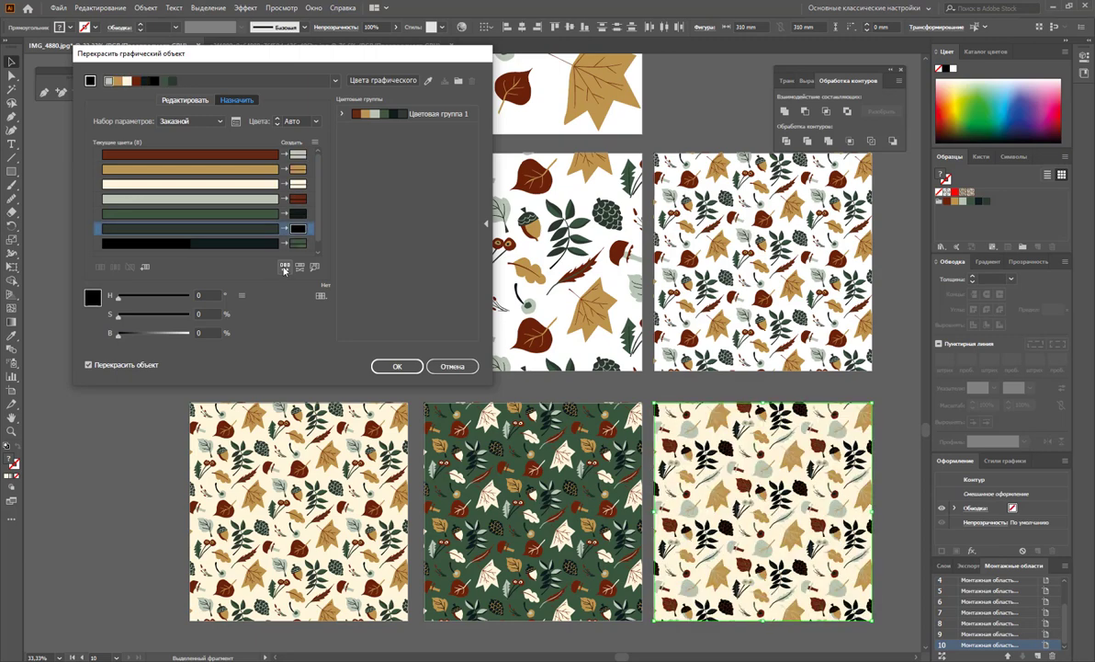
pyautogui.click(285, 266)
pyautogui.click(285, 266)
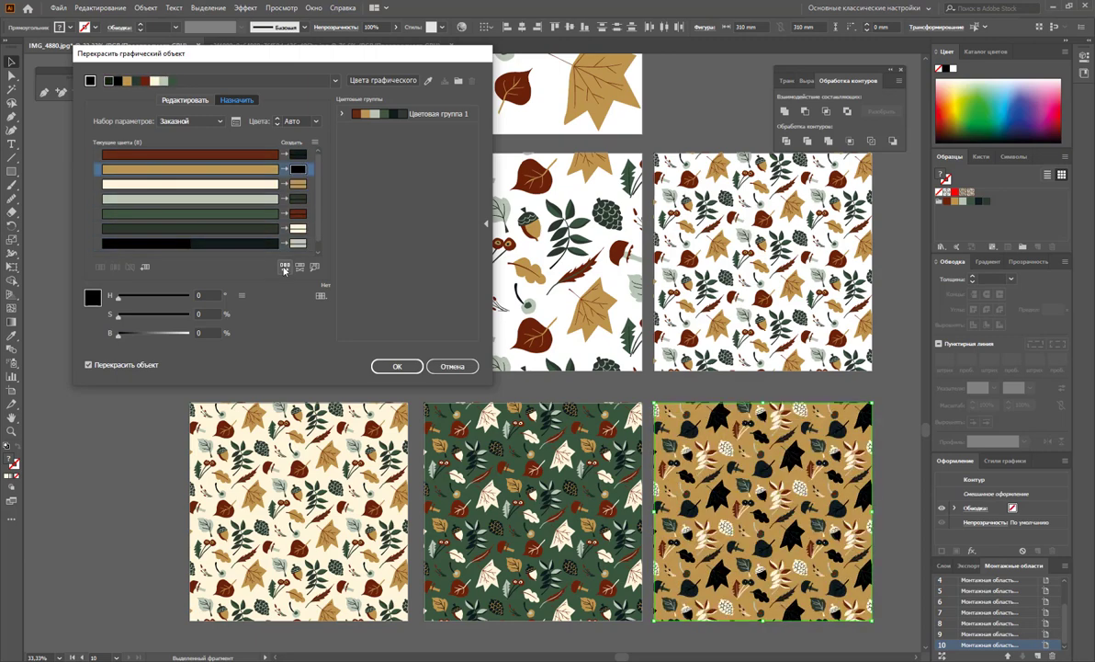
pyautogui.click(285, 266)
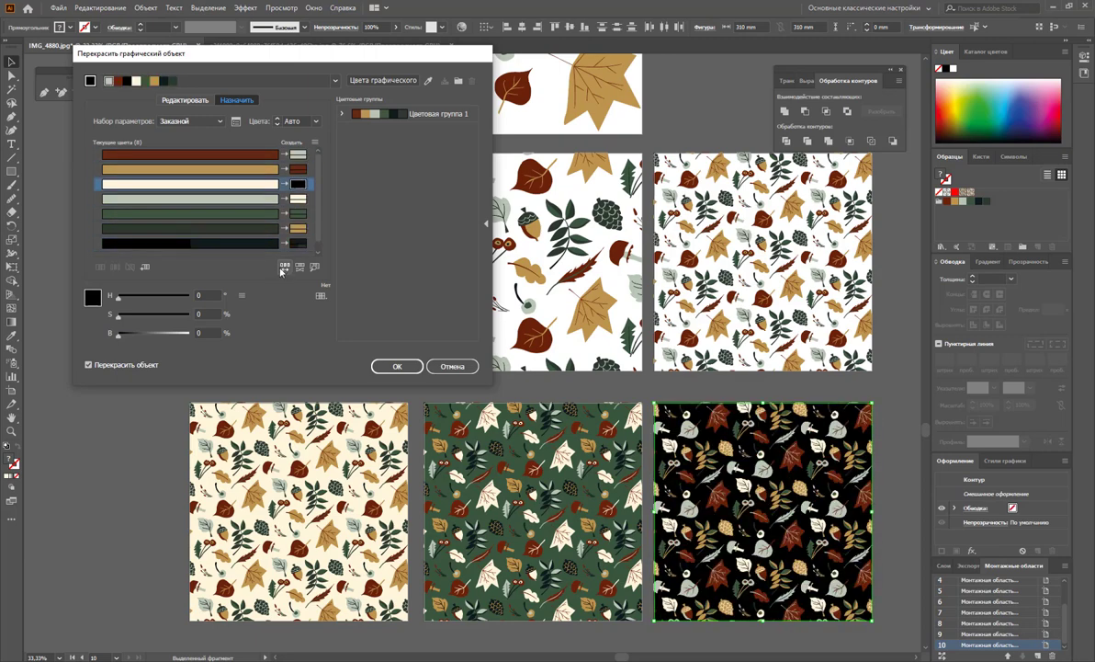
pyautogui.click(396, 367)
pyautogui.scroll(-5, 396, 366)
pyautogui.scroll(-4, 396, 367)
# - Duplicate the cream pattern artboard into the lower row's right slot and select its artwork
pyautogui.hotkey('shift', 'o')
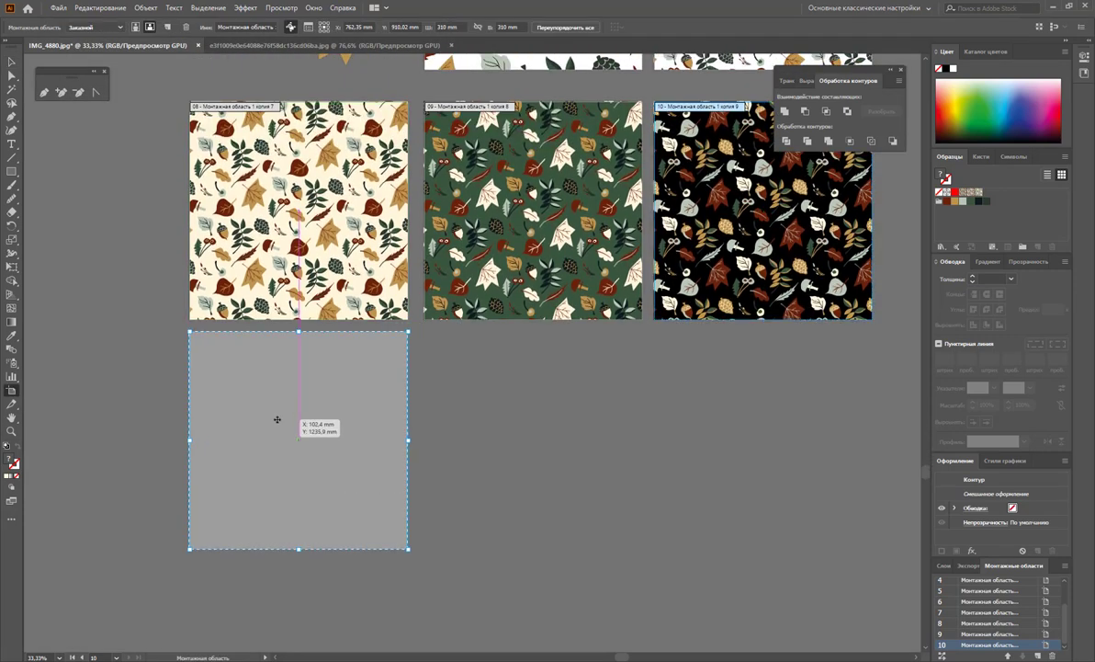
pyautogui.moveTo(276, 421); pyautogui.dragTo(523, 430)
pyautogui.press('v')
pyautogui.click(533, 448)
# - Shuffle the copy's colour order repeatedly in Recolor Artwork, previewing red-brown and pale grey-green backgrounds
pyautogui.click(461, 26)
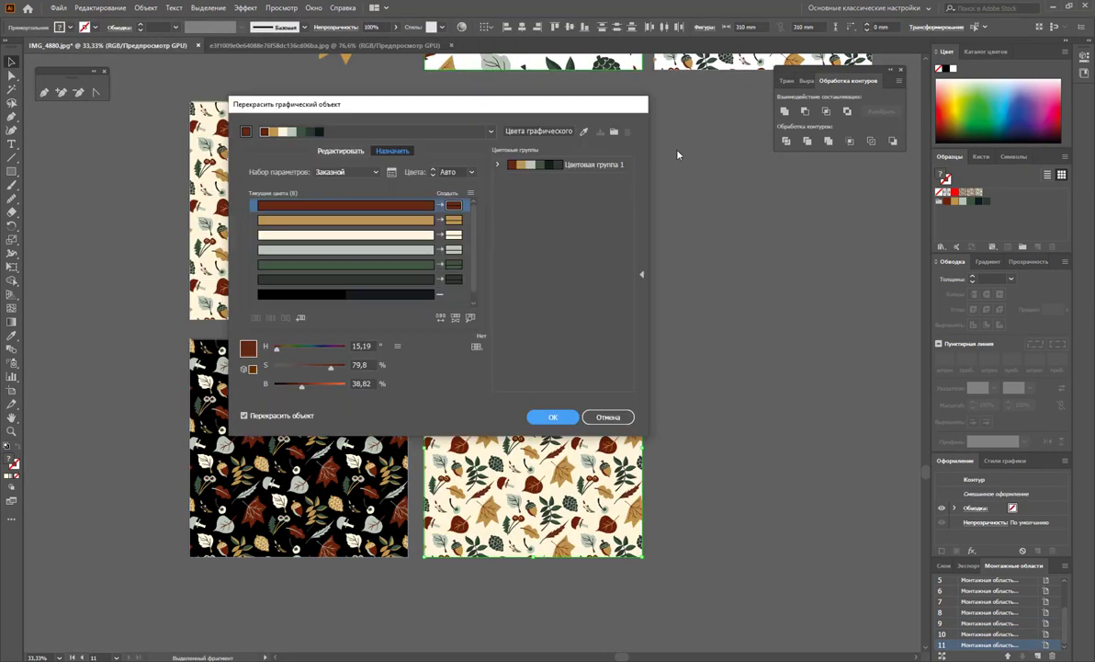
pyautogui.click(876, 410)
pyautogui.click(875, 410)
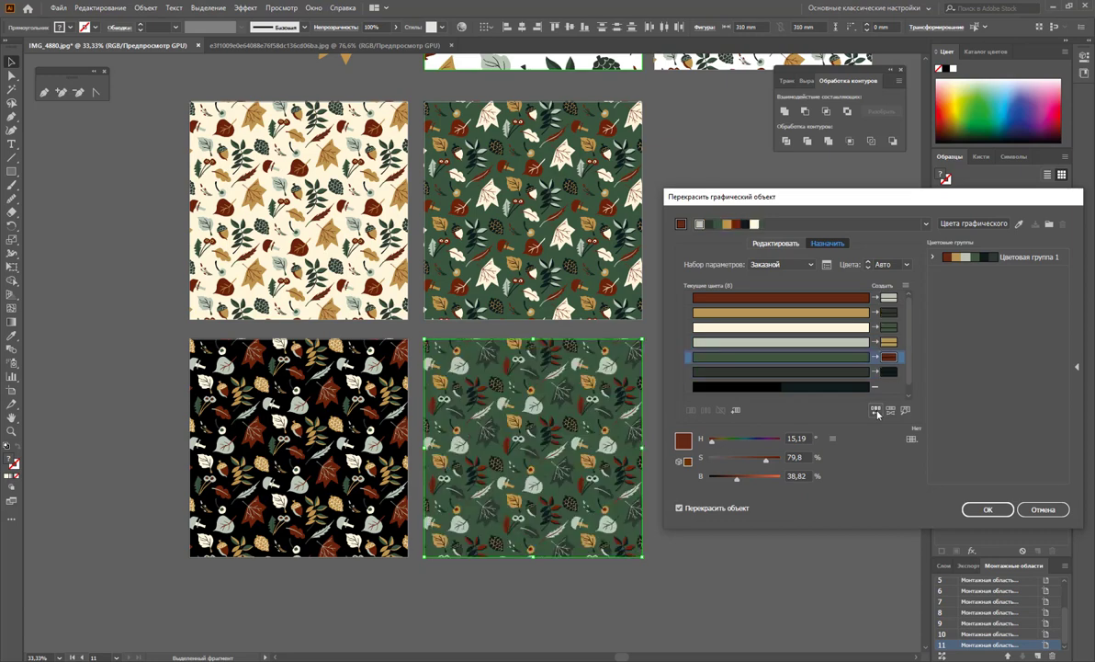
pyautogui.click(876, 411)
pyautogui.click(876, 411)
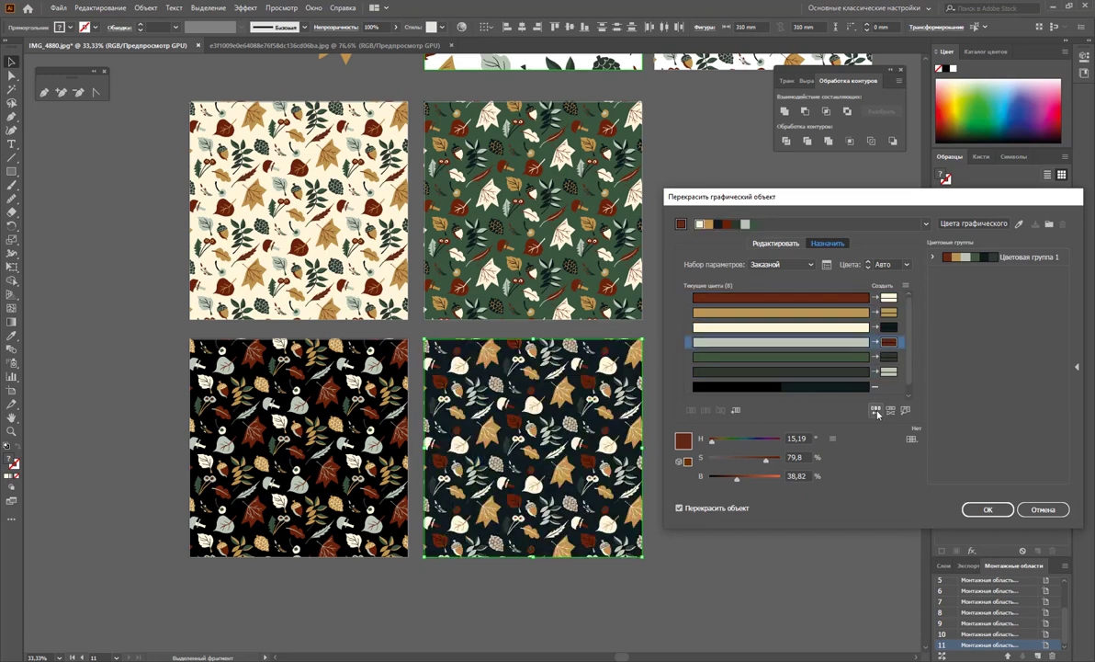
pyautogui.click(876, 410)
pyautogui.click(876, 410)
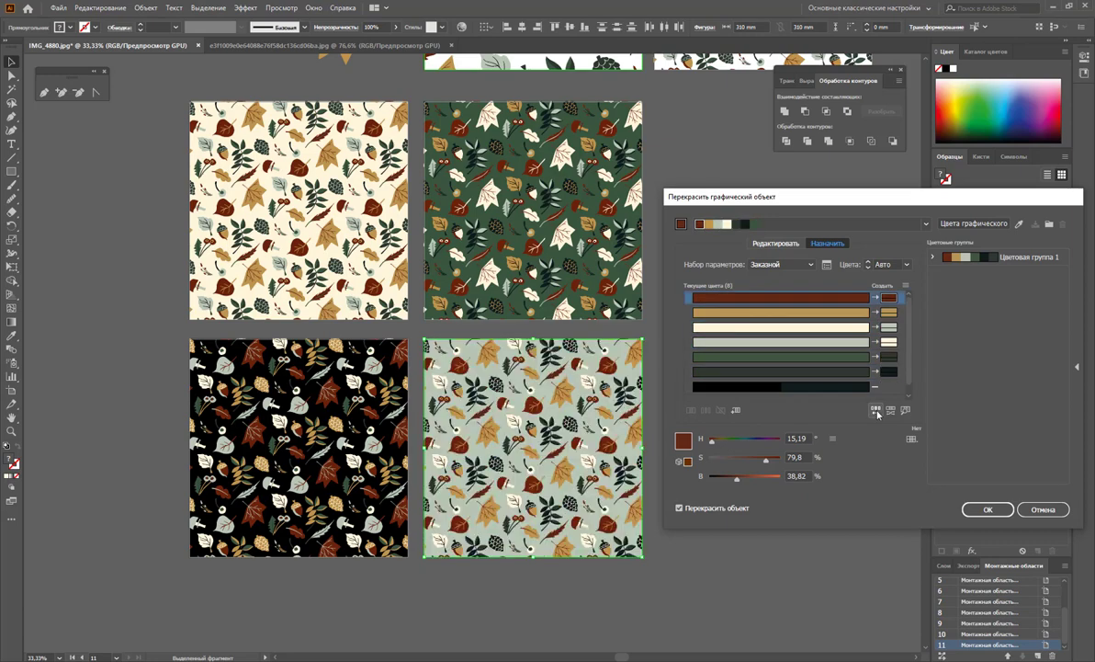
pyautogui.click(877, 411)
pyautogui.click(877, 411)
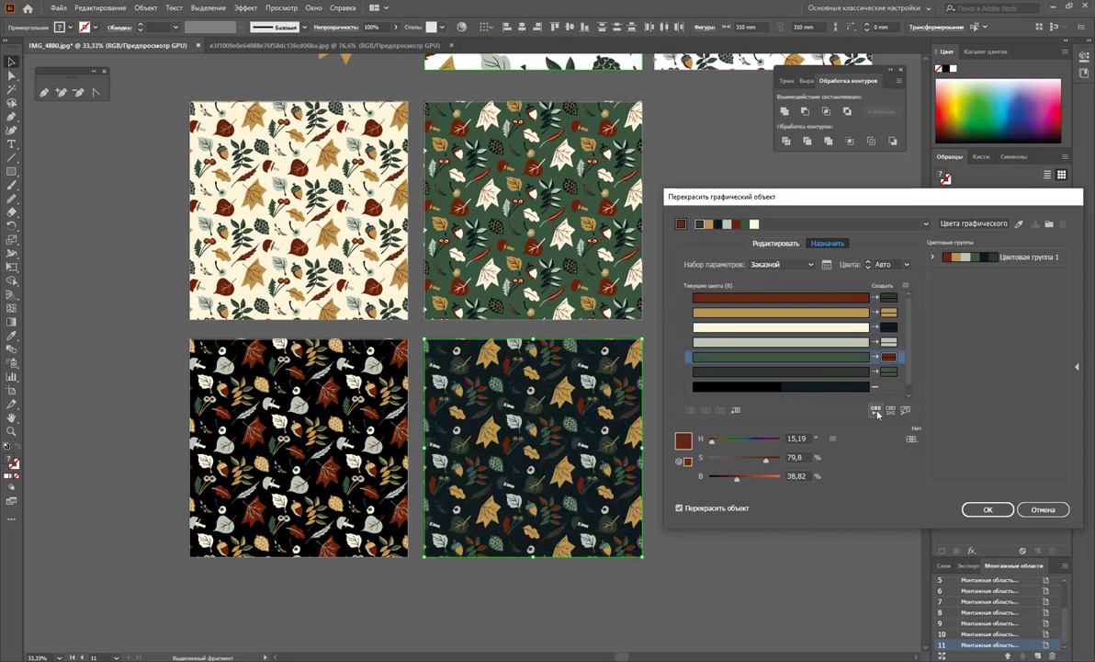
pyautogui.click(876, 411)
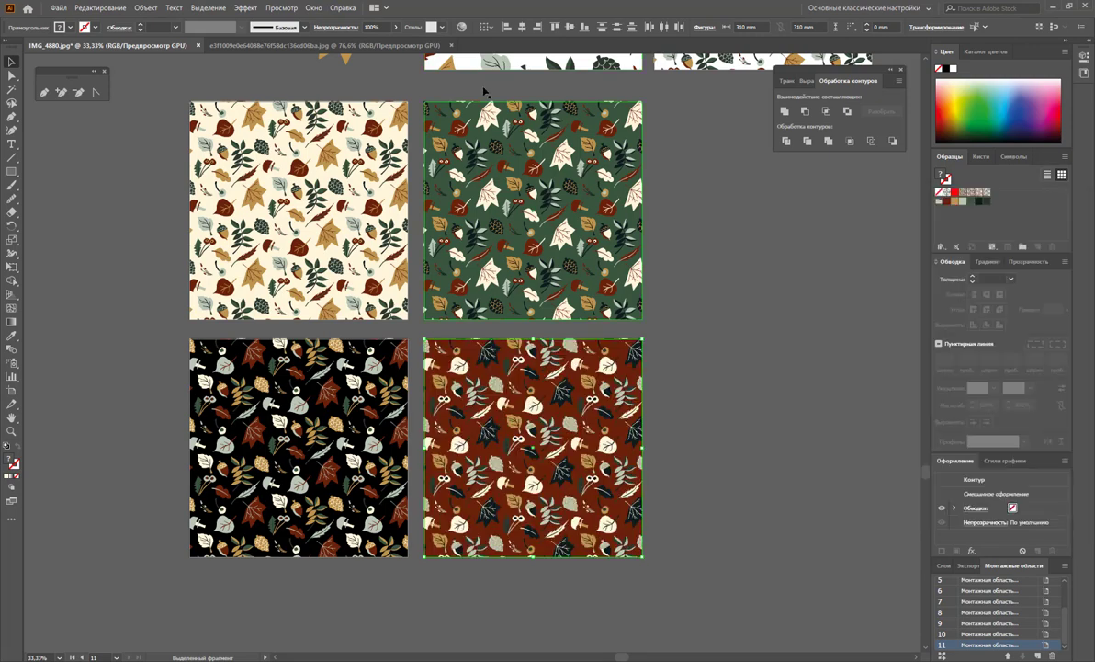
pyautogui.click(875, 411)
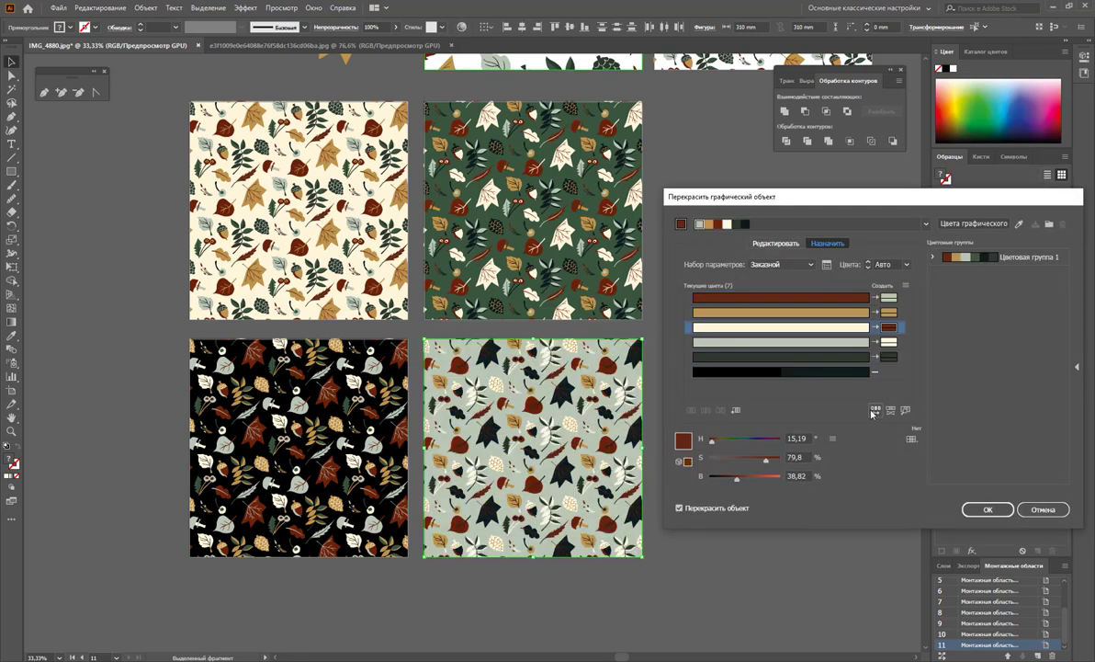
pyautogui.click(876, 411)
pyautogui.click(874, 411)
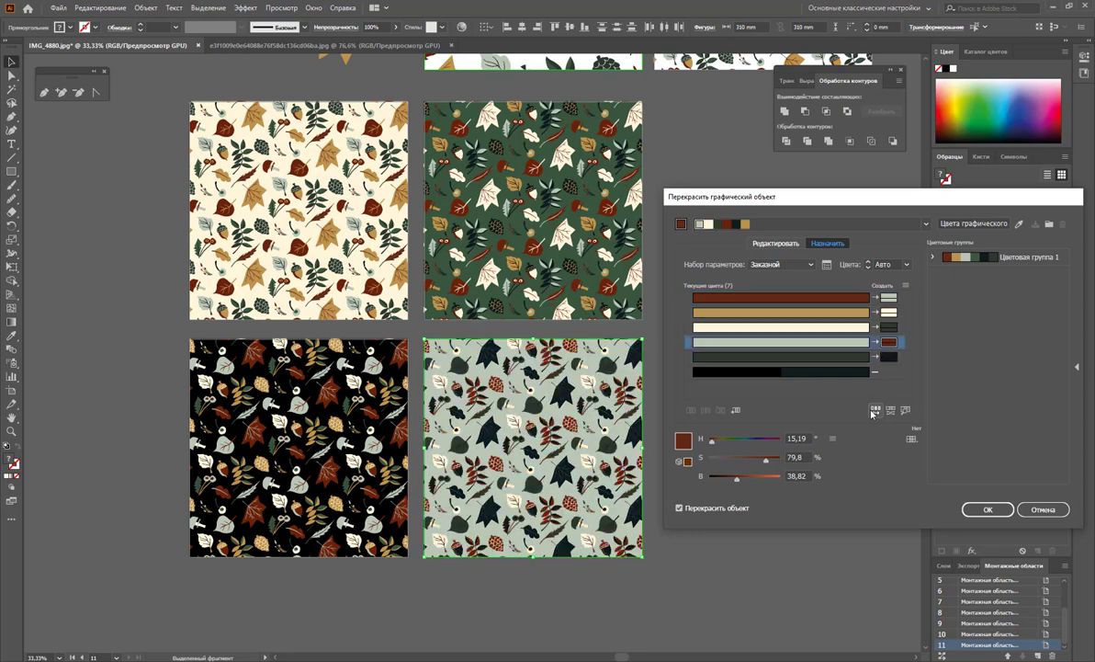
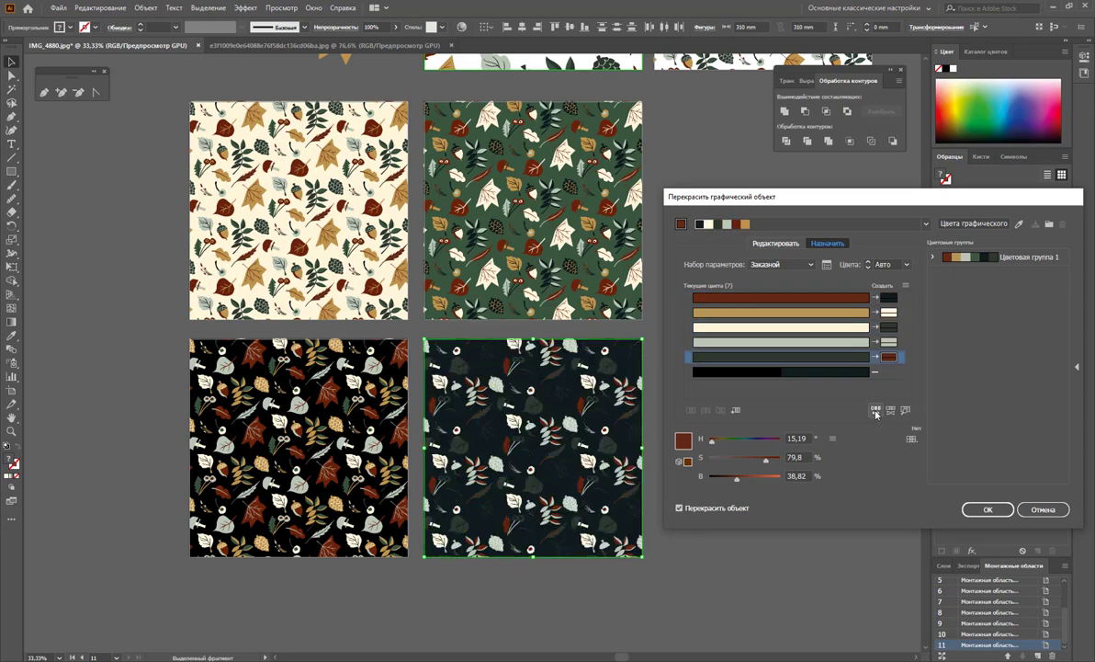
# - Remap the dark tile's colours in Recolor Artwork with Colours set to All
pyautogui.click(876, 411)
pyautogui.click(1042, 509)
pyautogui.click(974, 384)
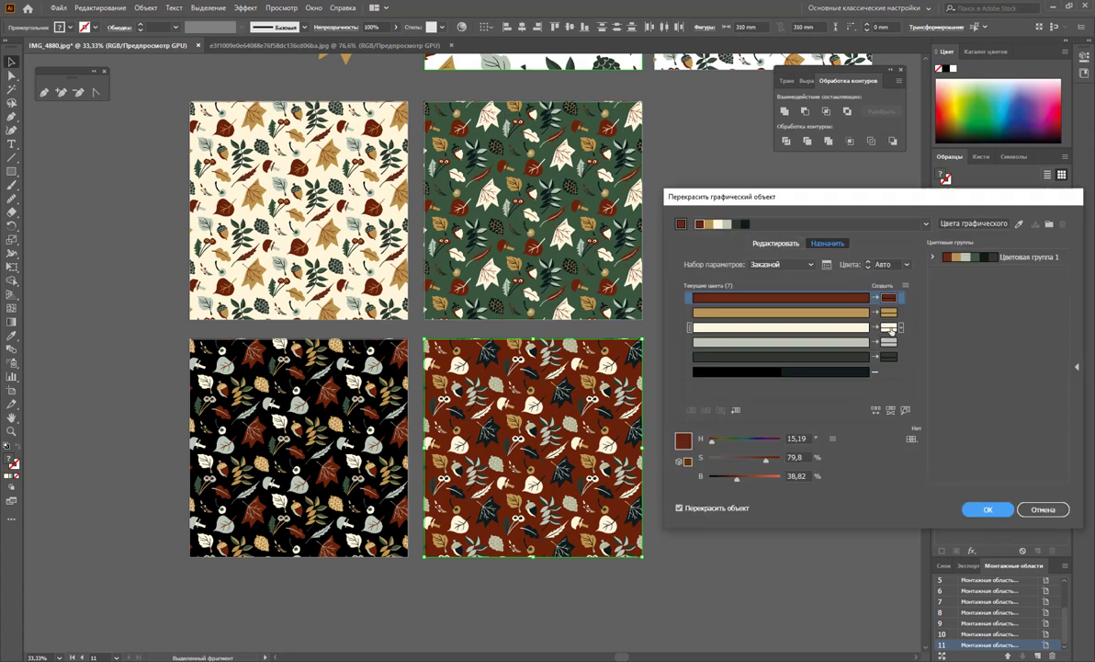
pyautogui.click(889, 313)
pyautogui.click(890, 376)
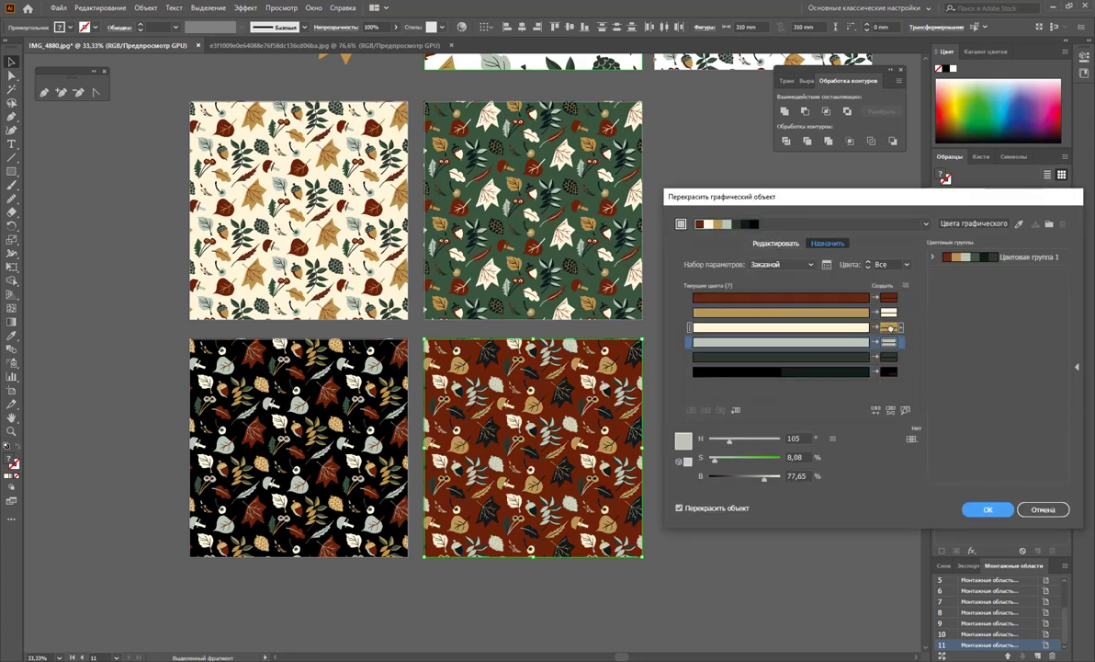
# - Swap the cream and tan swatches onto different leaf colours and apply the recolouring
pyautogui.moveTo(889, 342)
pyautogui.mouseDown()
pyautogui.moveTo(889, 317)
pyautogui.moveTo(889, 371)
pyautogui.mouseUp()
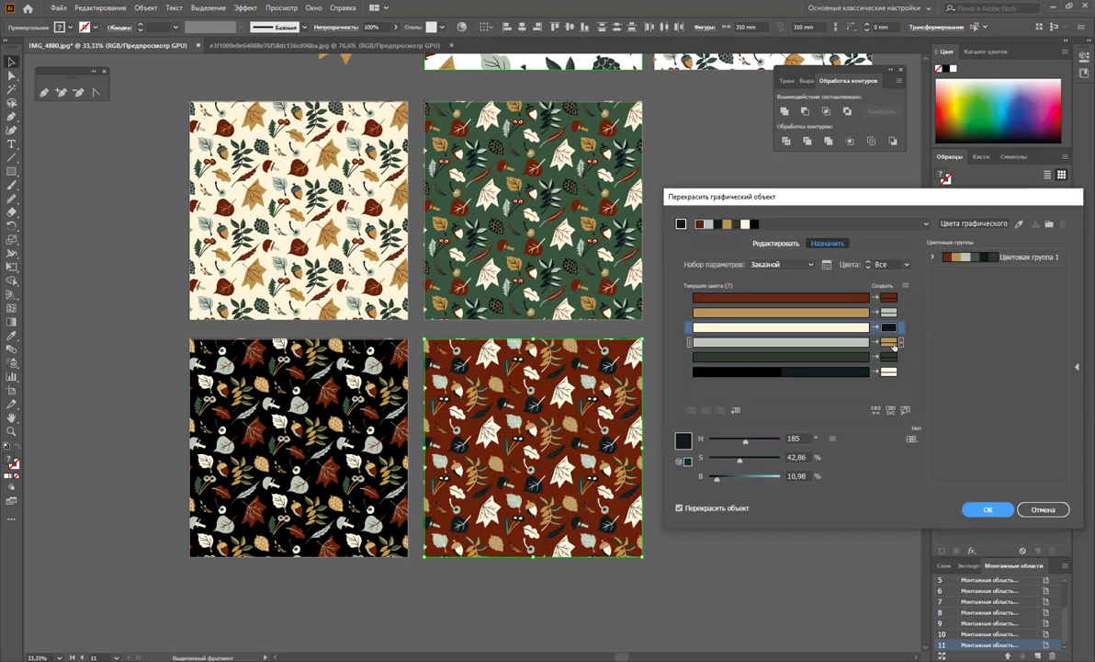
pyautogui.moveTo(889, 312); pyautogui.dragTo(889, 341)
pyautogui.click(1020, 512)
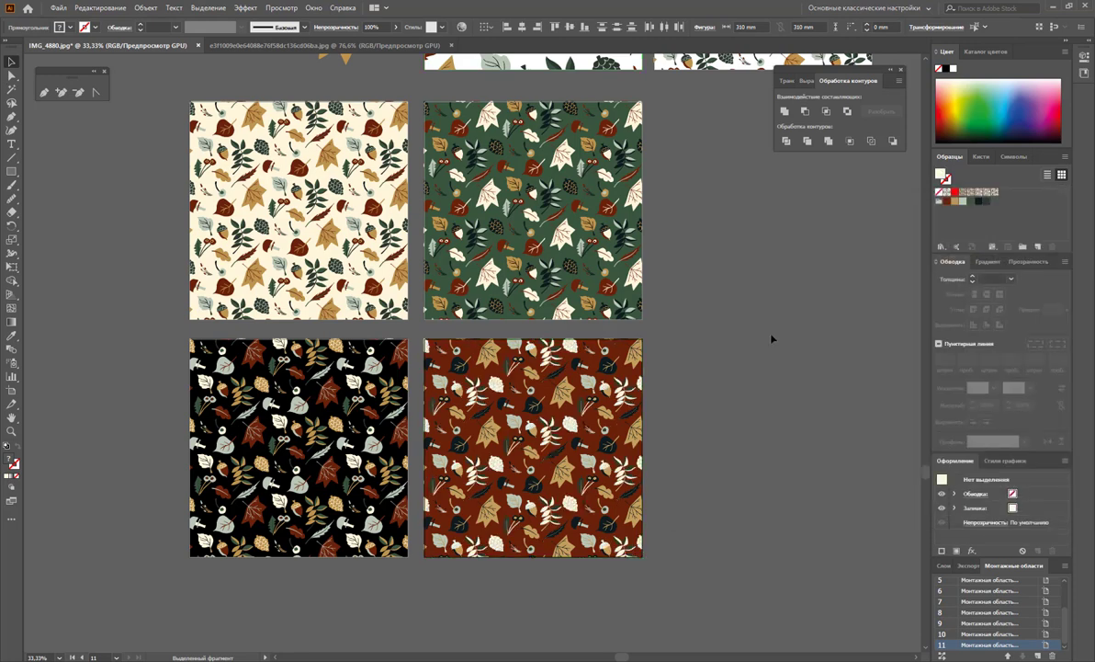
pyautogui.click(772, 339)
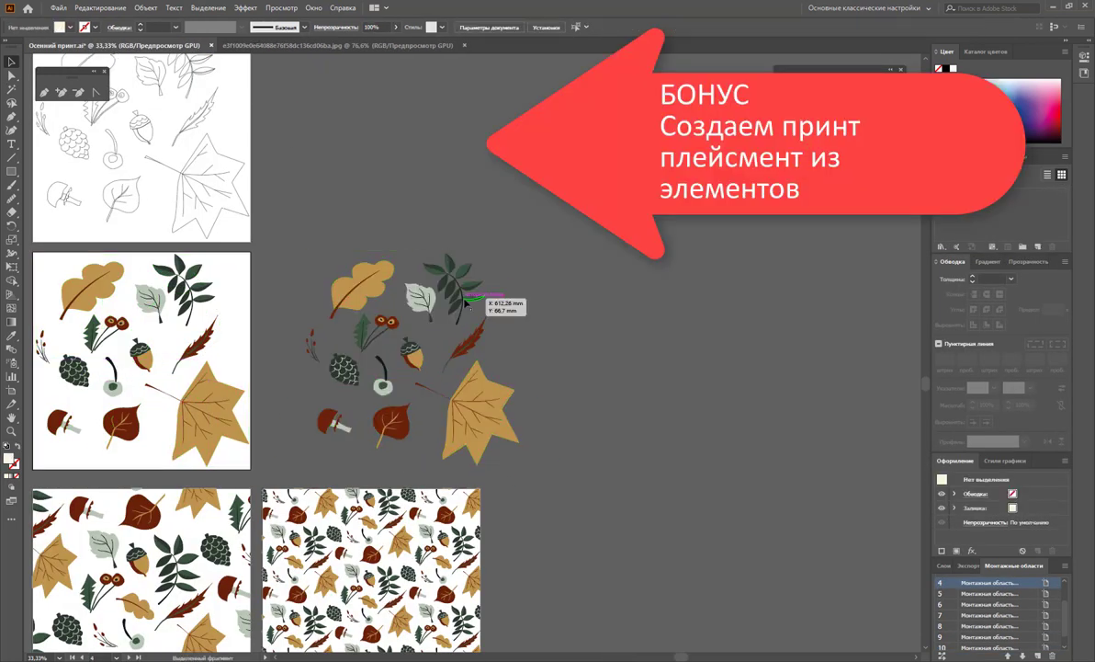
# - Cluster the fern branch and oak leaf together, and Alt-drag a copy of the elements artboard
pyautogui.moveTo(467, 303); pyautogui.dragTo(537, 277)
pyautogui.moveTo(439, 311); pyautogui.dragTo(522, 317)
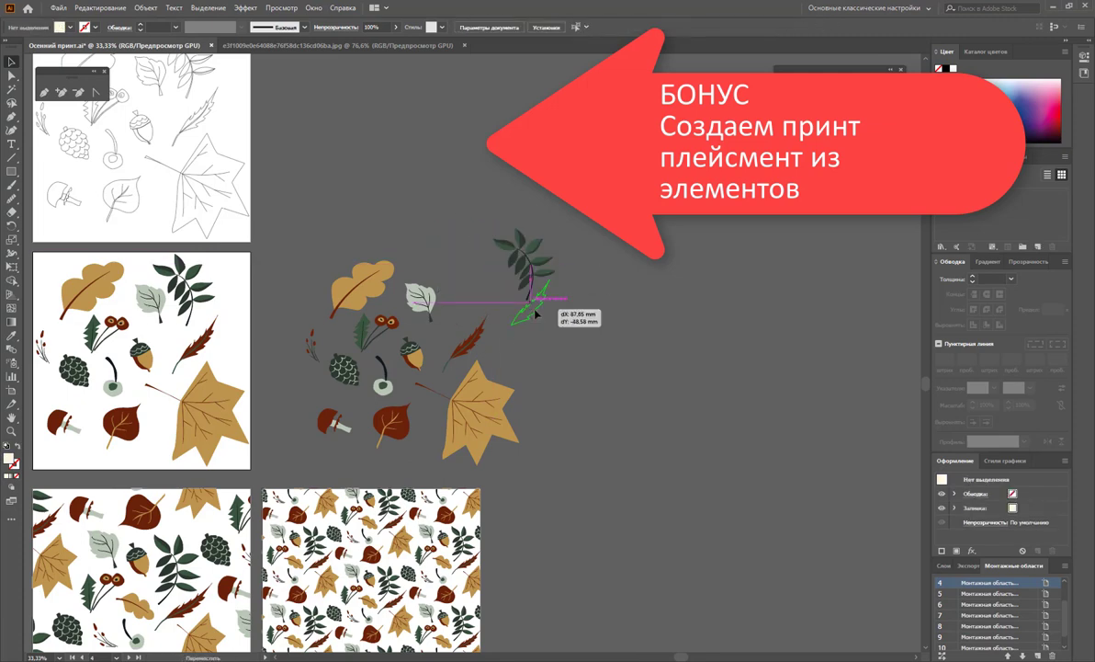
pyautogui.rightClick(504, 319)
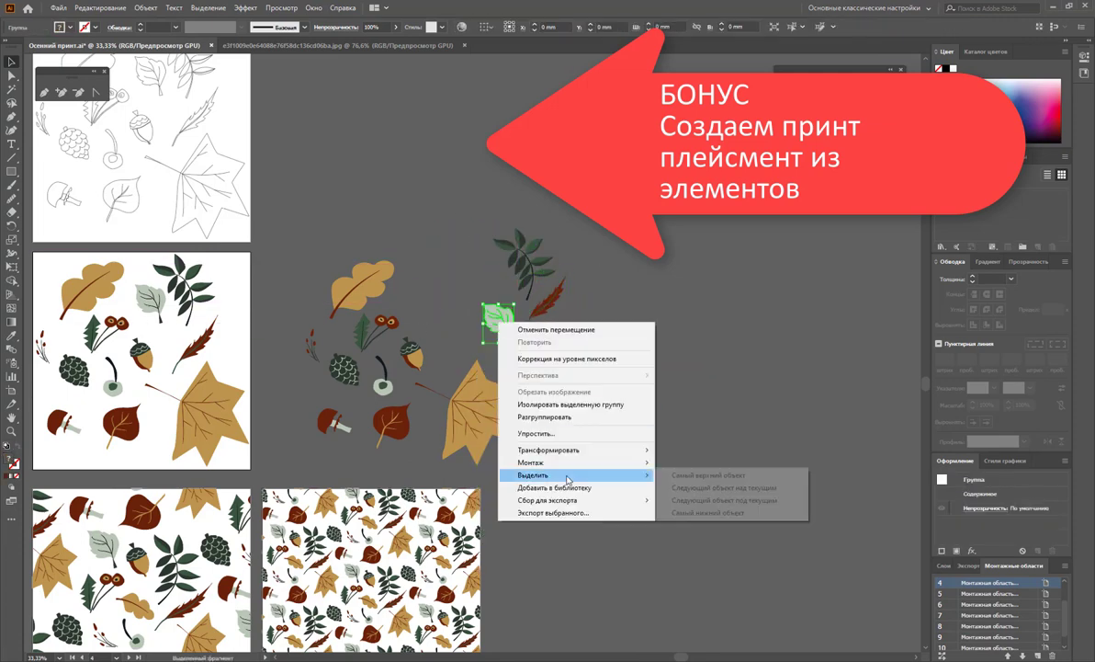
pyautogui.press('Escape')
pyautogui.moveTo(365, 297); pyautogui.dragTo(544, 356)
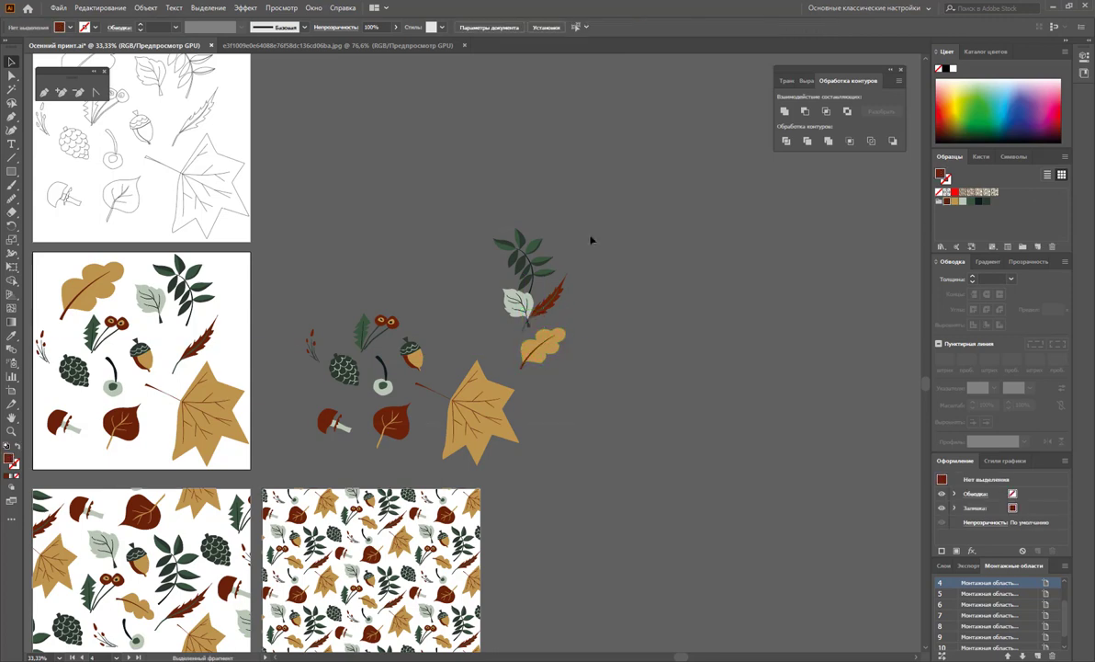
pyautogui.moveTo(696, 395); pyautogui.dragTo(387, 409)
# - Draw a thin outline-only circle on the new artboard as the wreath guide
pyautogui.press('Delete')
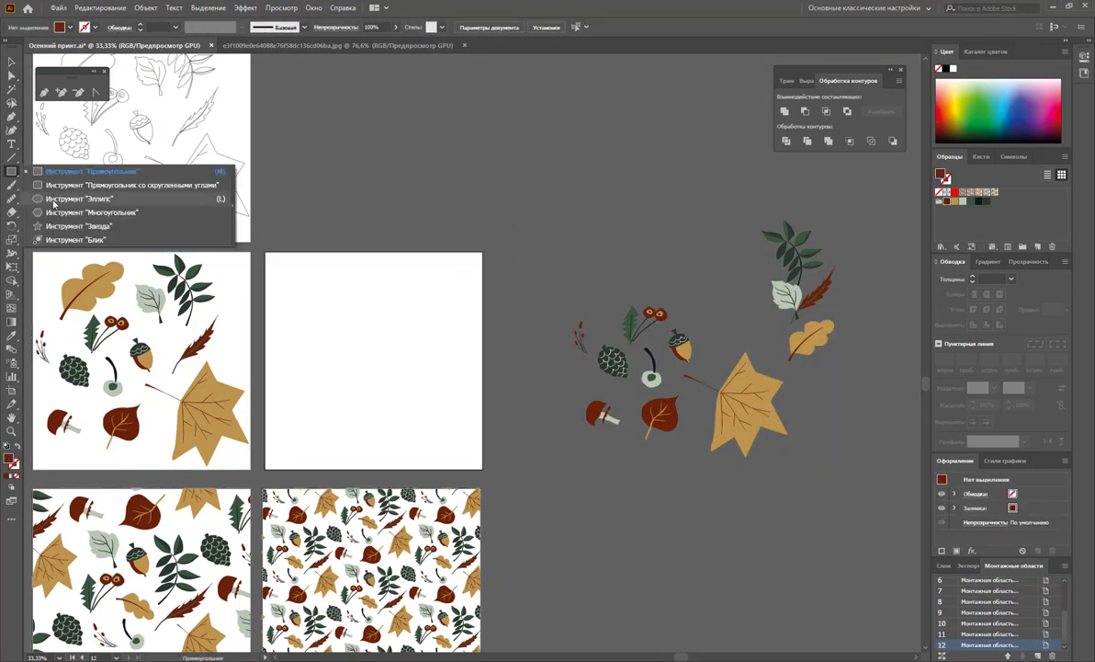
pyautogui.moveTo(300, 296); pyautogui.dragTo(432, 427)
pyautogui.click(24, 452)
pyautogui.moveTo(790, 247)
pyautogui.mouseDown()
pyautogui.moveTo(423, 326)
pyautogui.moveTo(308, 409)
pyautogui.mouseUp()
# - Place the berry sprig, feather leaf, pale green leaf, green sprig, pine cone and acorn on the circle
pyautogui.moveTo(640, 329)
pyautogui.mouseDown()
pyautogui.moveTo(443, 364)
pyautogui.moveTo(436, 418)
pyautogui.mouseUp()
pyautogui.moveTo(796, 311)
pyautogui.mouseDown()
pyautogui.moveTo(380, 462)
pyautogui.moveTo(351, 428)
pyautogui.mouseUp()
pyautogui.moveTo(786, 295)
pyautogui.mouseDown()
pyautogui.moveTo(621, 305)
pyautogui.moveTo(540, 348)
pyautogui.moveTo(443, 361)
pyautogui.mouseUp()
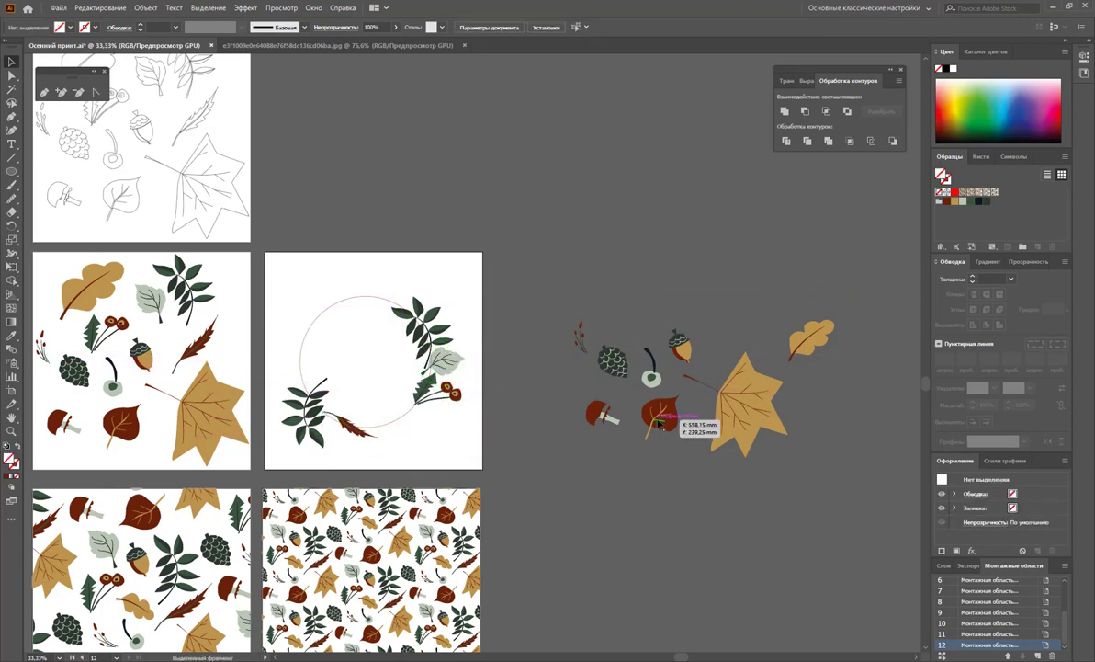
pyautogui.moveTo(659, 421); pyautogui.dragTo(341, 428)
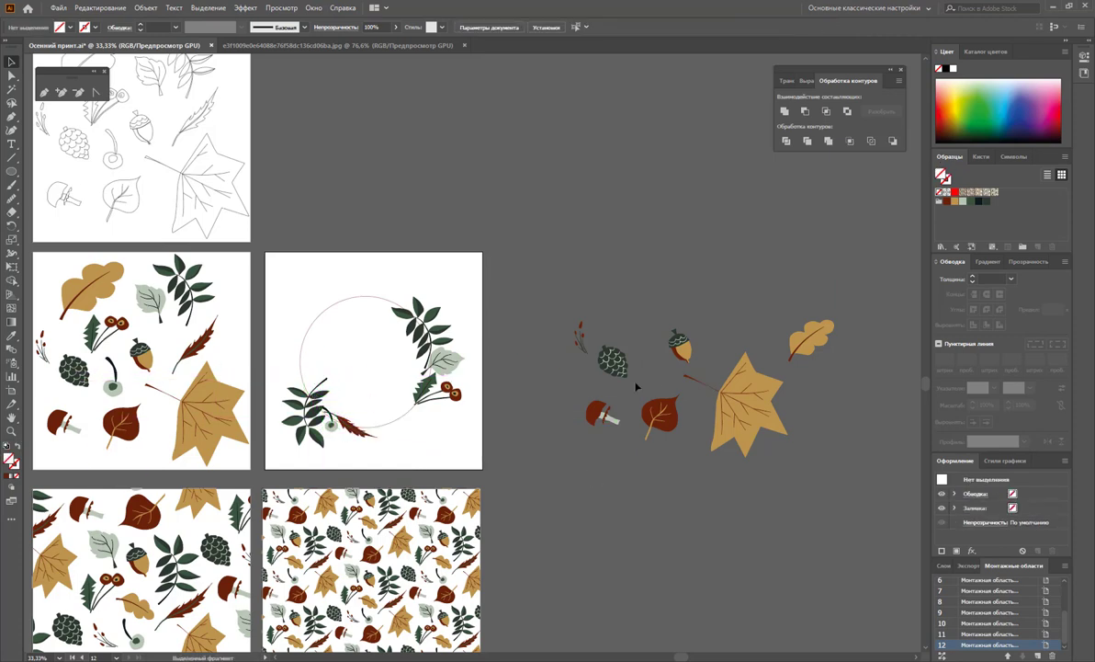
pyautogui.moveTo(635, 379)
pyautogui.mouseDown()
pyautogui.moveTo(444, 430)
pyautogui.moveTo(397, 428)
pyautogui.mouseUp()
pyautogui.moveTo(425, 415); pyautogui.dragTo(410, 424)
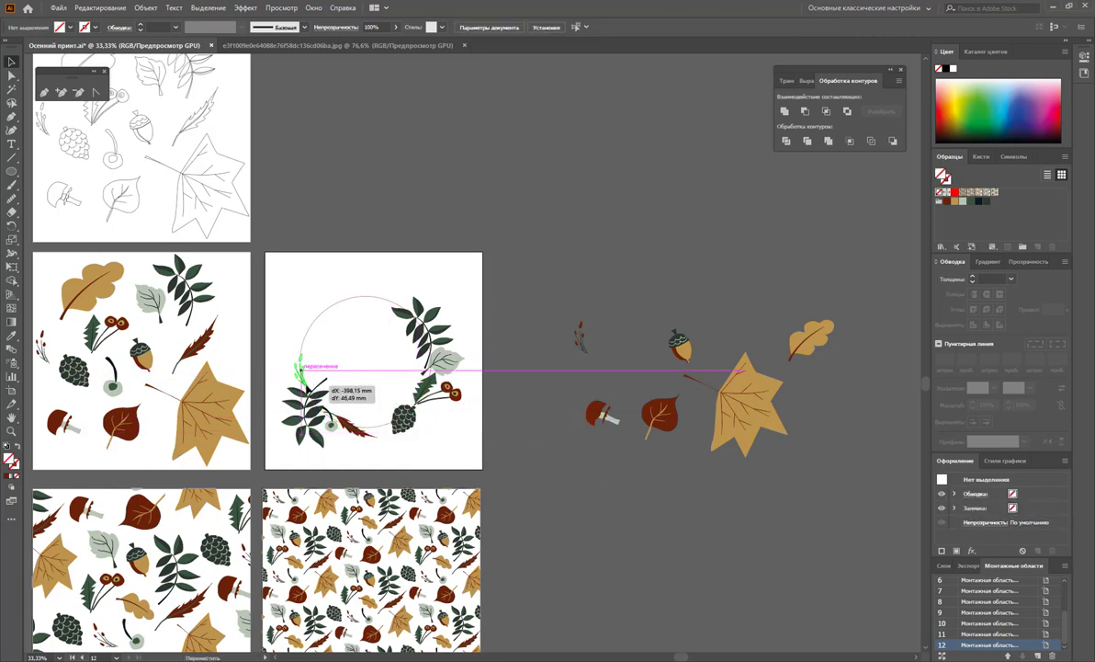
pyautogui.moveTo(604, 413); pyautogui.dragTo(521, 384)
pyautogui.moveTo(597, 317)
pyautogui.mouseDown()
pyautogui.moveTo(377, 432)
pyautogui.moveTo(363, 296)
pyautogui.mouseUp()
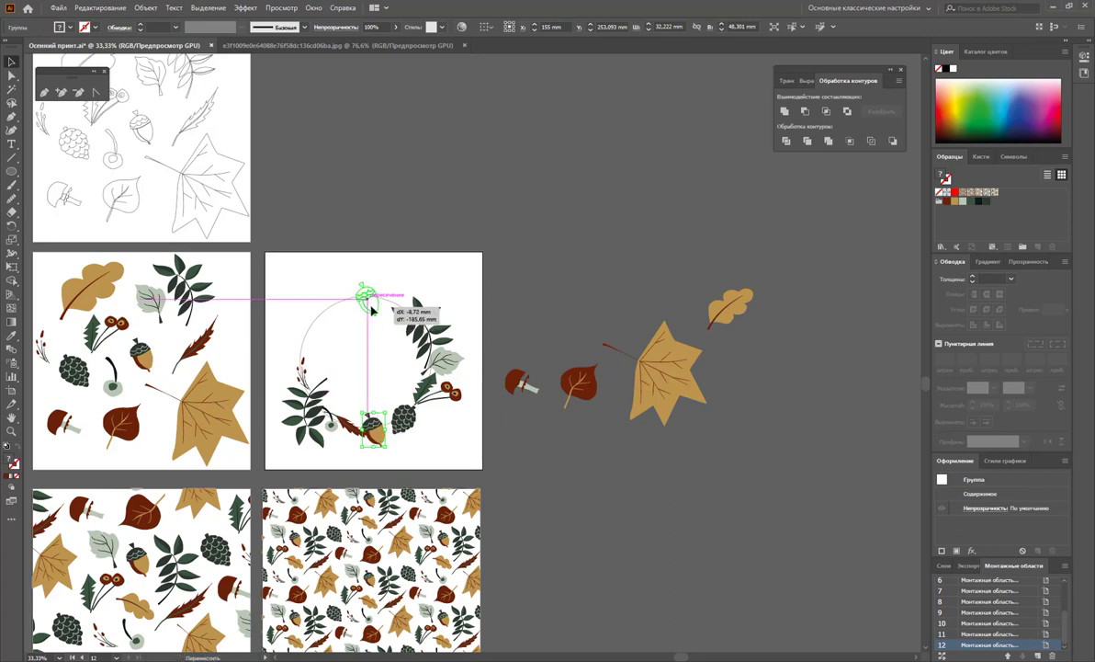
# - Add the oak and maple leaves to the wreath and send the maple leaf backward
pyautogui.click(547, 398)
pyautogui.moveTo(579, 386); pyautogui.dragTo(342, 368)
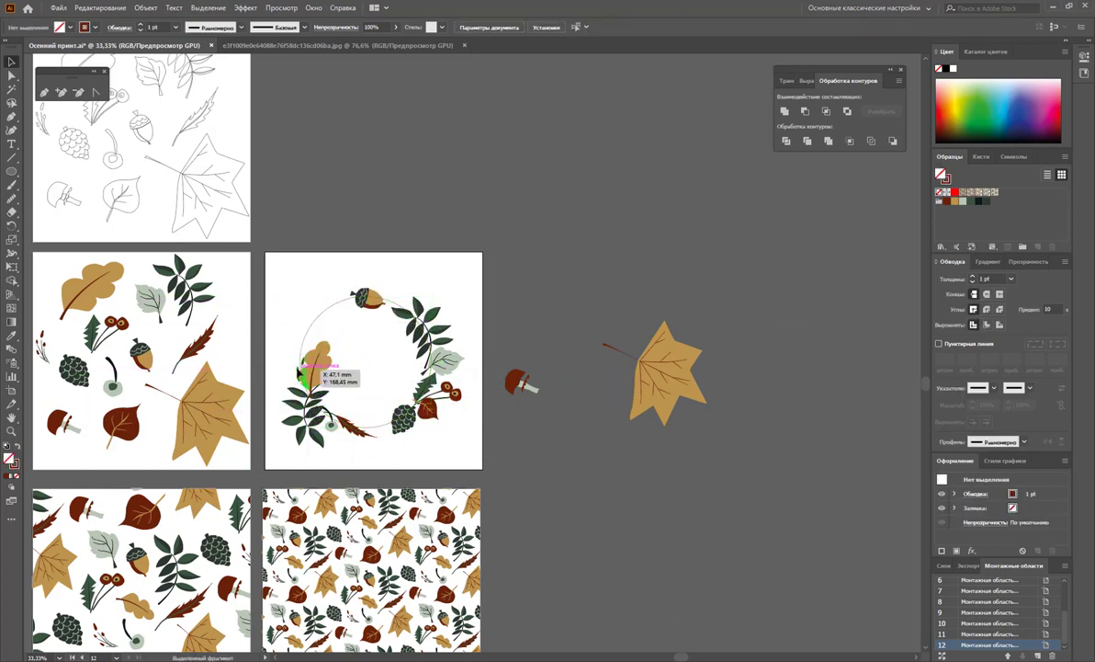
pyautogui.moveTo(534, 391); pyautogui.dragTo(452, 419)
pyautogui.moveTo(655, 372)
pyautogui.mouseDown()
pyautogui.moveTo(435, 410)
pyautogui.moveTo(441, 422)
pyautogui.mouseUp()
pyautogui.rightClick(435, 411)
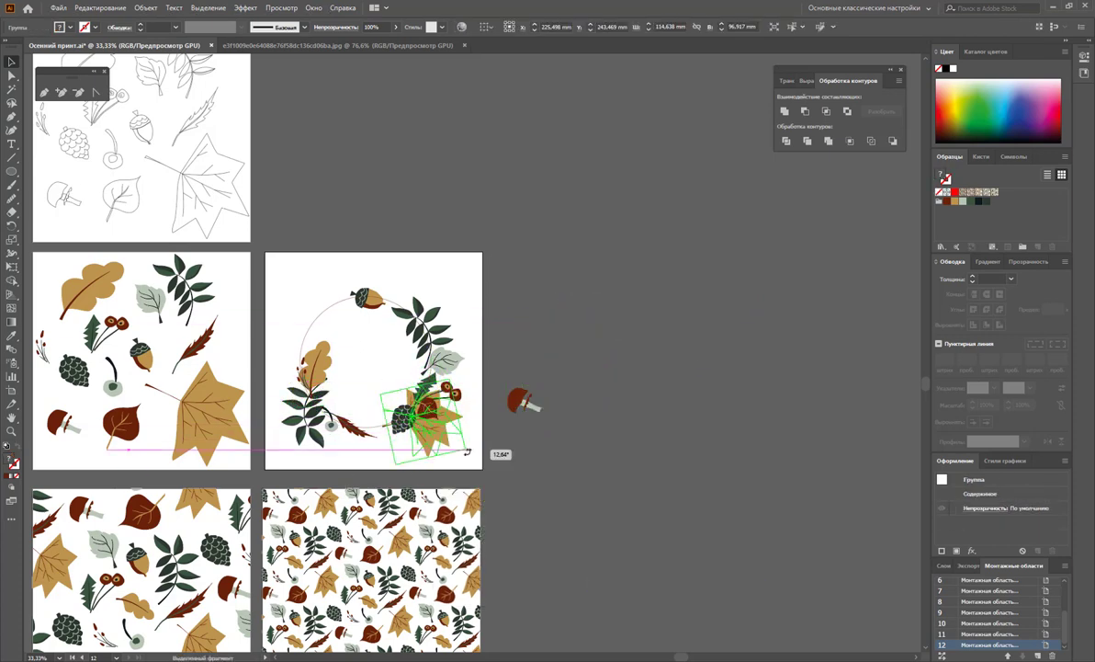
pyautogui.click(501, 432)
pyautogui.click(471, 413)
# - Move the acorn onto the pale leaf, rotate the berry group, and add a pale leaf copy
pyautogui.hotkey('ctrl', '0')
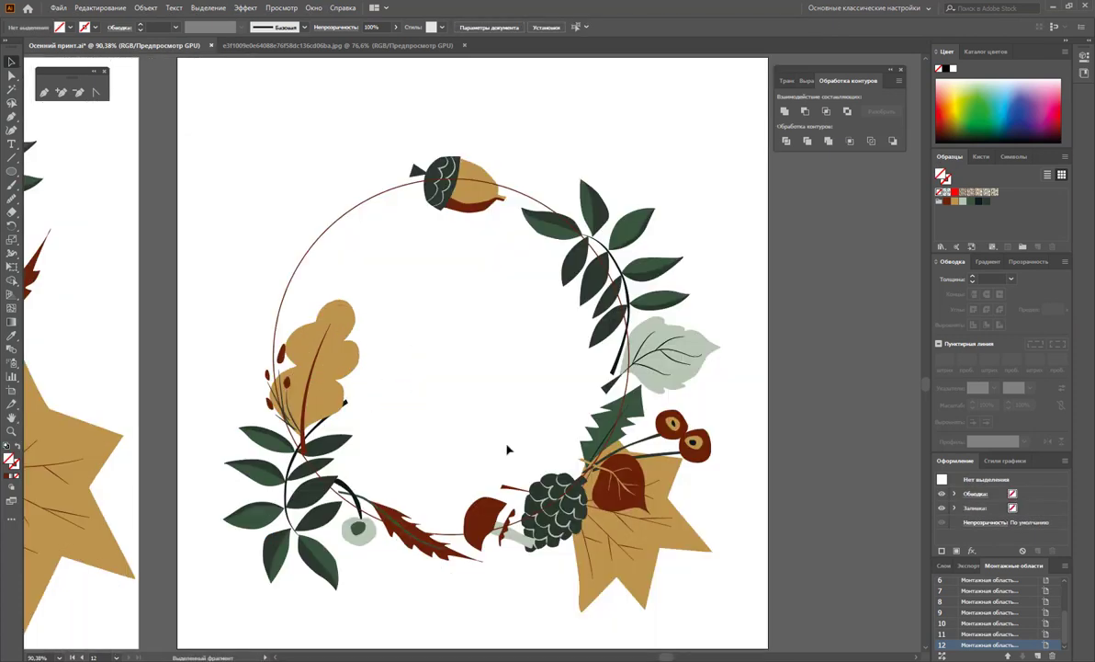
pyautogui.moveTo(464, 184)
pyautogui.mouseDown()
pyautogui.moveTo(616, 368)
pyautogui.moveTo(679, 379)
pyautogui.moveTo(694, 352)
pyautogui.mouseUp()
pyautogui.click(648, 432)
pyautogui.moveTo(712, 501); pyautogui.dragTo(733, 482)
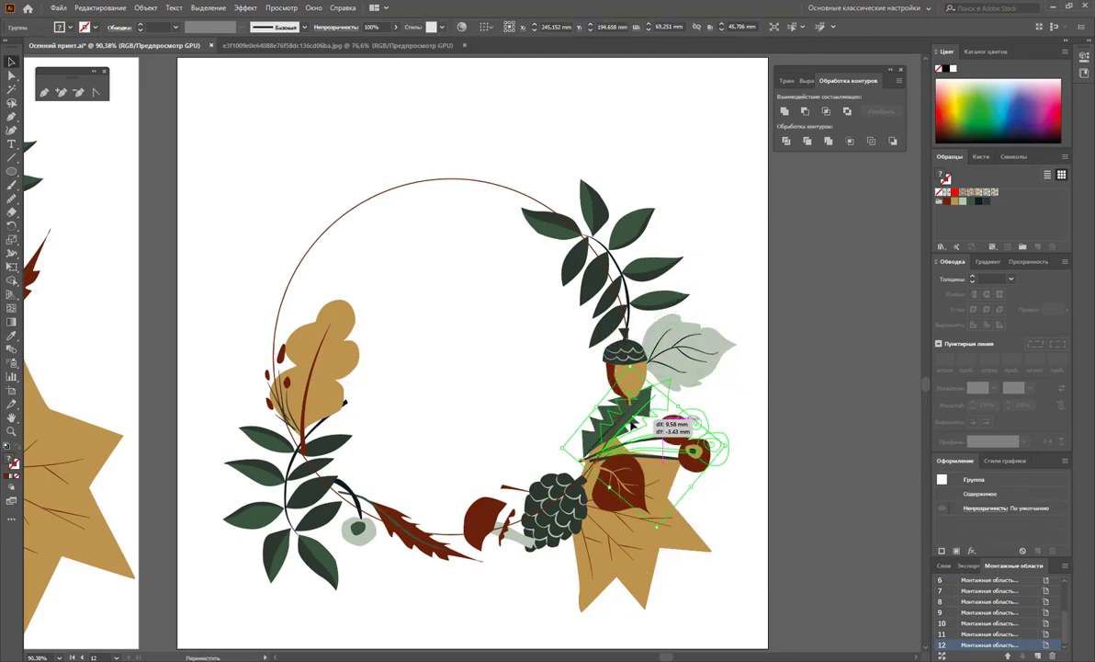
pyautogui.moveTo(698, 354); pyautogui.dragTo(691, 349)
pyautogui.moveTo(621, 482); pyautogui.dragTo(556, 386)
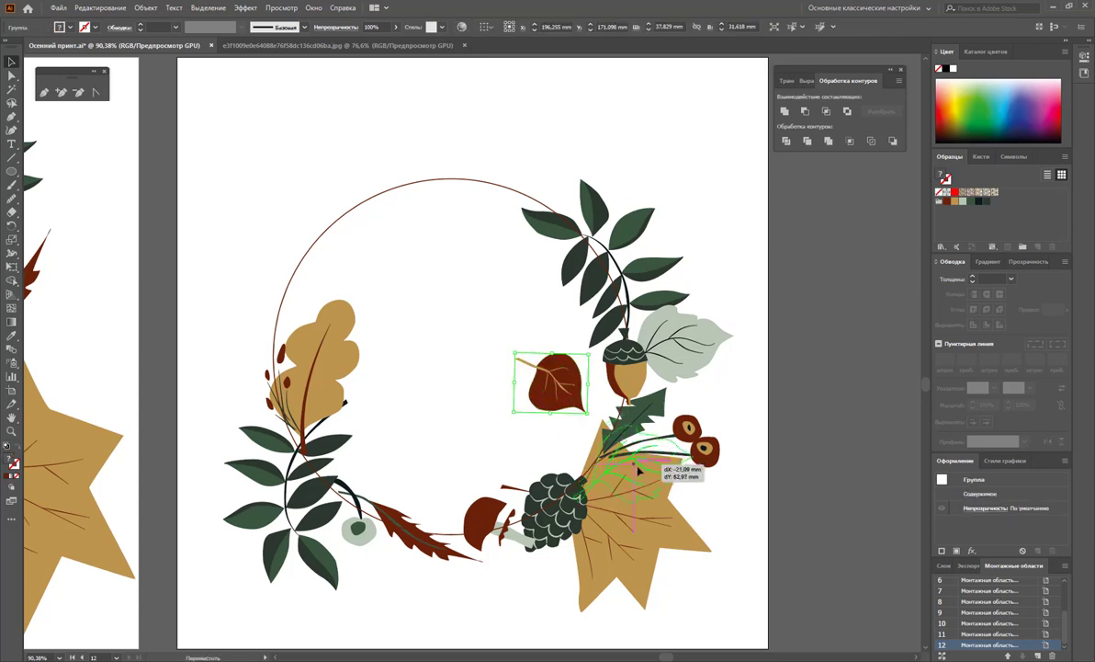
pyautogui.moveTo(684, 344)
pyautogui.mouseDown()
pyautogui.moveTo(675, 464)
pyautogui.moveTo(663, 477)
pyautogui.mouseUp()
pyautogui.moveTo(560, 386)
pyautogui.mouseDown()
pyautogui.moveTo(611, 508)
pyautogui.moveTo(595, 486)
pyautogui.mouseUp()
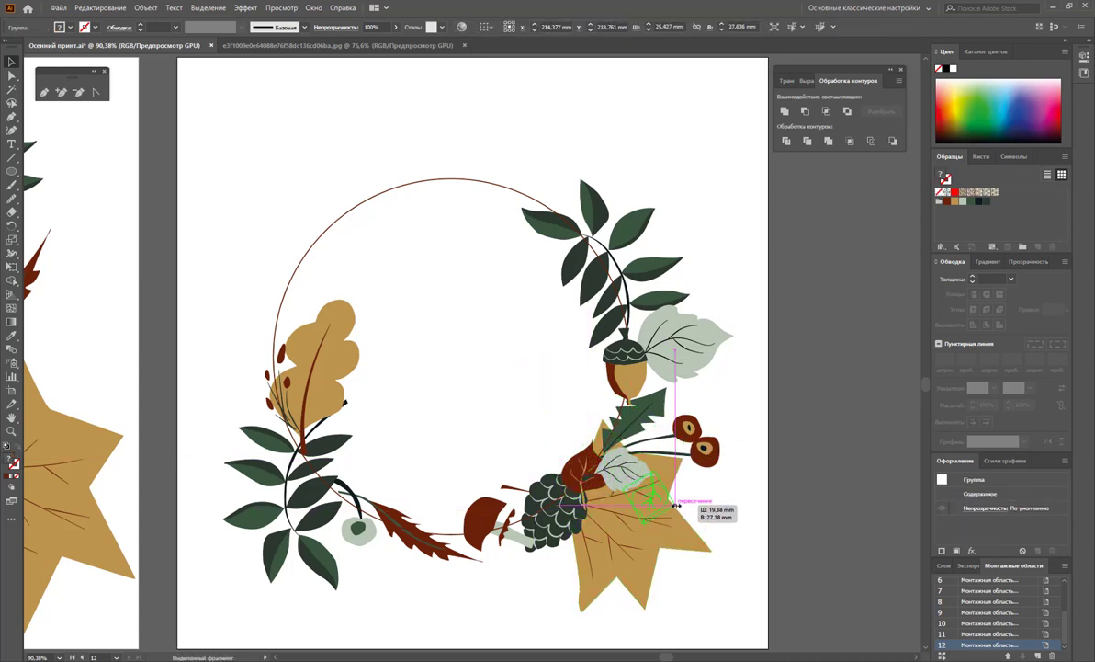
pyautogui.moveTo(675, 505); pyautogui.dragTo(623, 507)
pyautogui.click(781, 513)
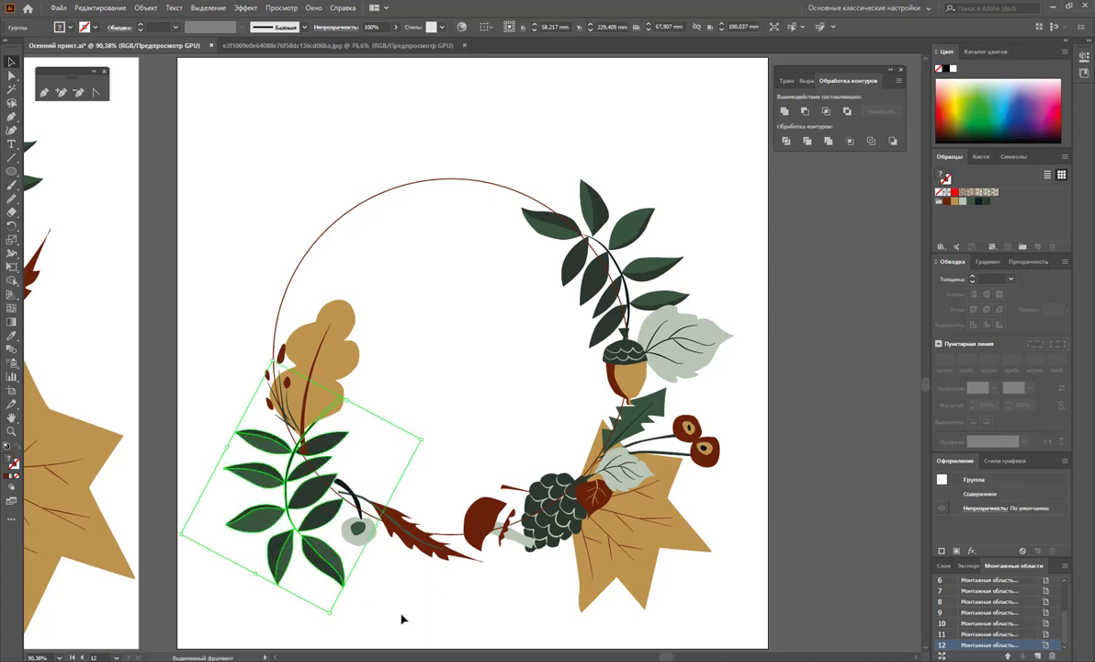
# - Add red-berry sprigs by the oak and maple leaves and a leaf-branch copy behind the acorn
pyautogui.moveTo(276, 372)
pyautogui.mouseDown()
pyautogui.moveTo(277, 342)
pyautogui.moveTo(616, 439)
pyautogui.mouseUp()
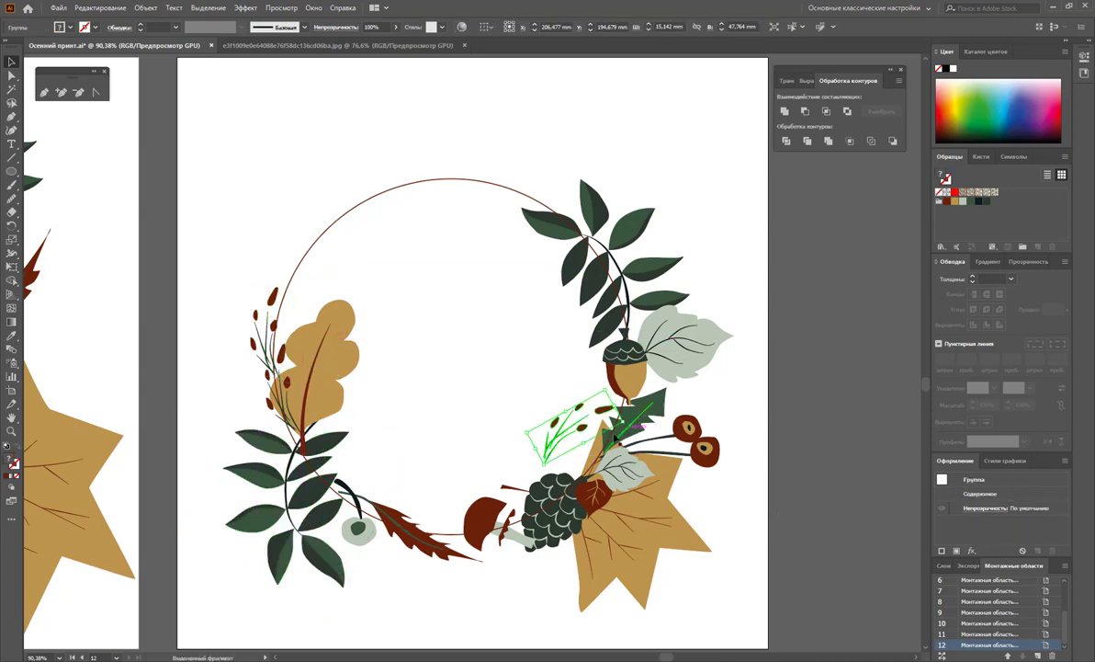
pyautogui.moveTo(688, 496); pyautogui.dragTo(707, 503)
pyautogui.moveTo(684, 288); pyautogui.dragTo(684, 276)
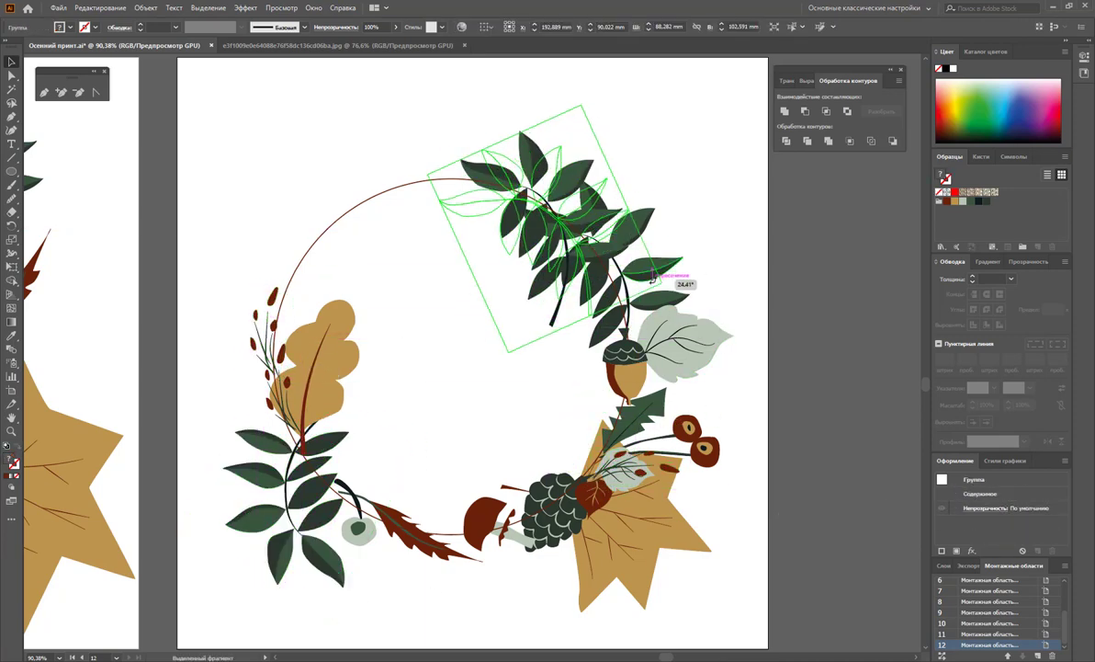
pyautogui.moveTo(599, 249)
pyautogui.mouseDown()
pyautogui.moveTo(685, 401)
pyautogui.moveTo(700, 318)
pyautogui.mouseUp()
pyautogui.rightClick(701, 303)
pyautogui.click(879, 515)
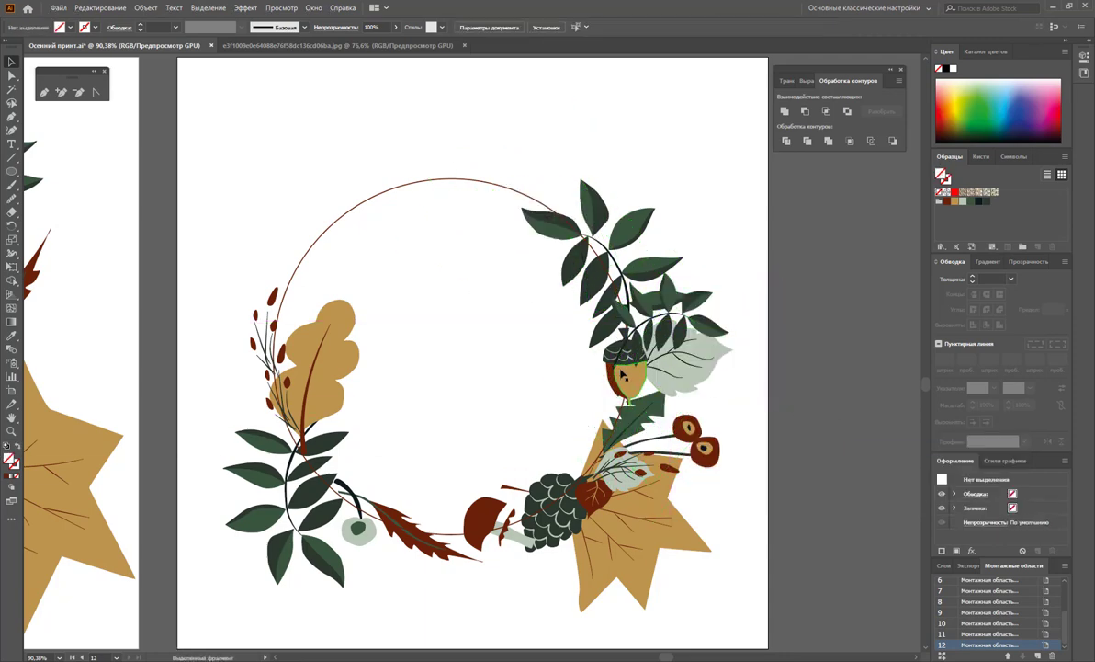
pyautogui.moveTo(638, 390)
pyautogui.mouseDown()
pyautogui.moveTo(620, 388)
pyautogui.moveTo(665, 368)
pyautogui.mouseUp()
pyautogui.click(783, 403)
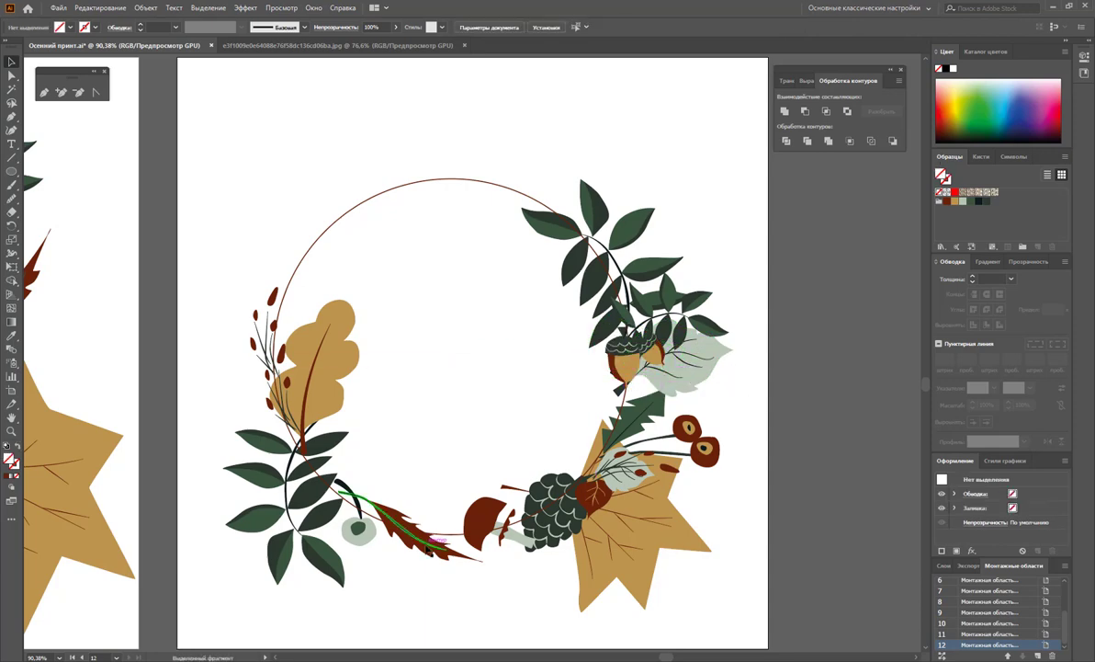
# - Reposition the tan leaf, rotate the lower-right branch upward, and move a leafy branch lower left
pyautogui.moveTo(566, 238); pyautogui.dragTo(692, 230)
pyautogui.click(746, 303)
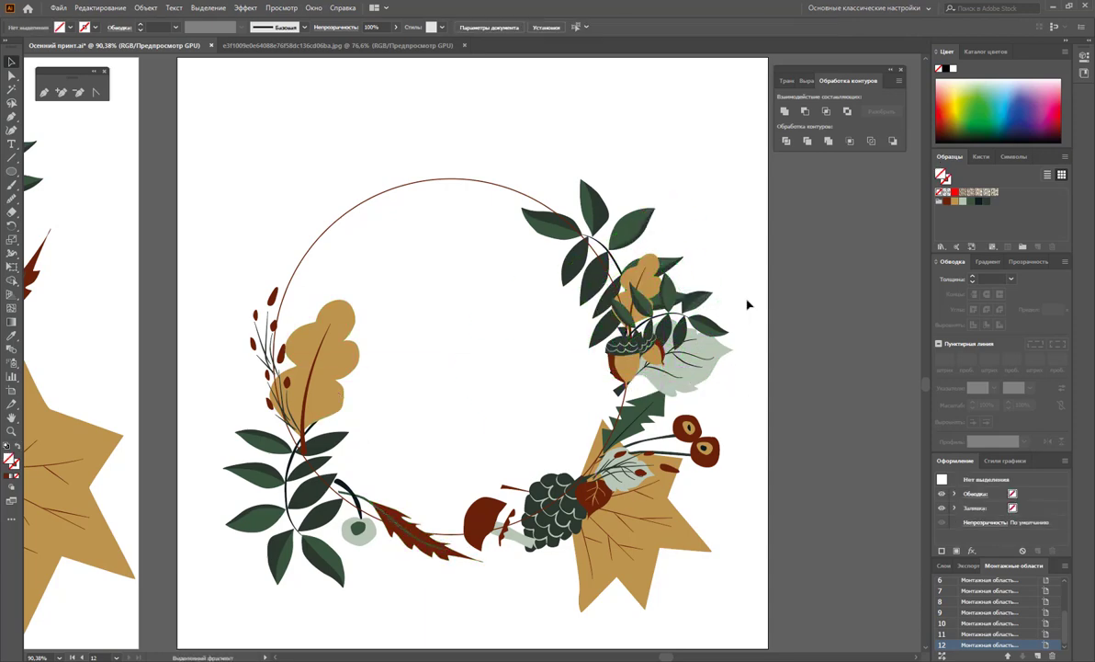
pyautogui.click(641, 453)
pyautogui.moveTo(643, 450)
pyautogui.mouseDown()
pyautogui.moveTo(700, 437)
pyautogui.moveTo(663, 350)
pyautogui.mouseUp()
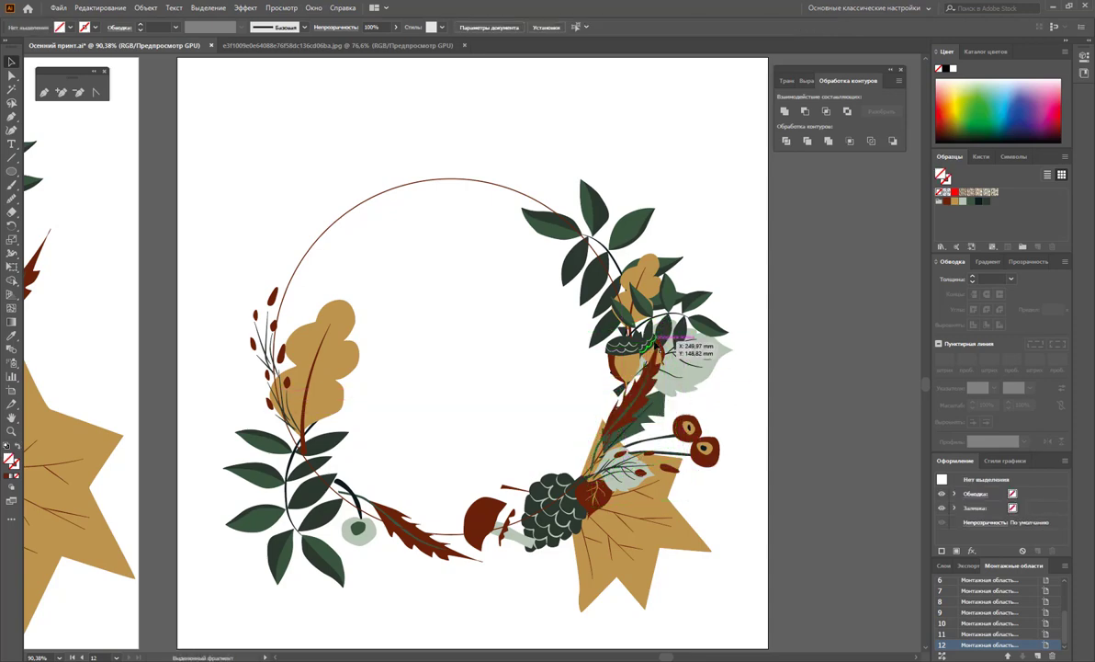
pyautogui.click(787, 435)
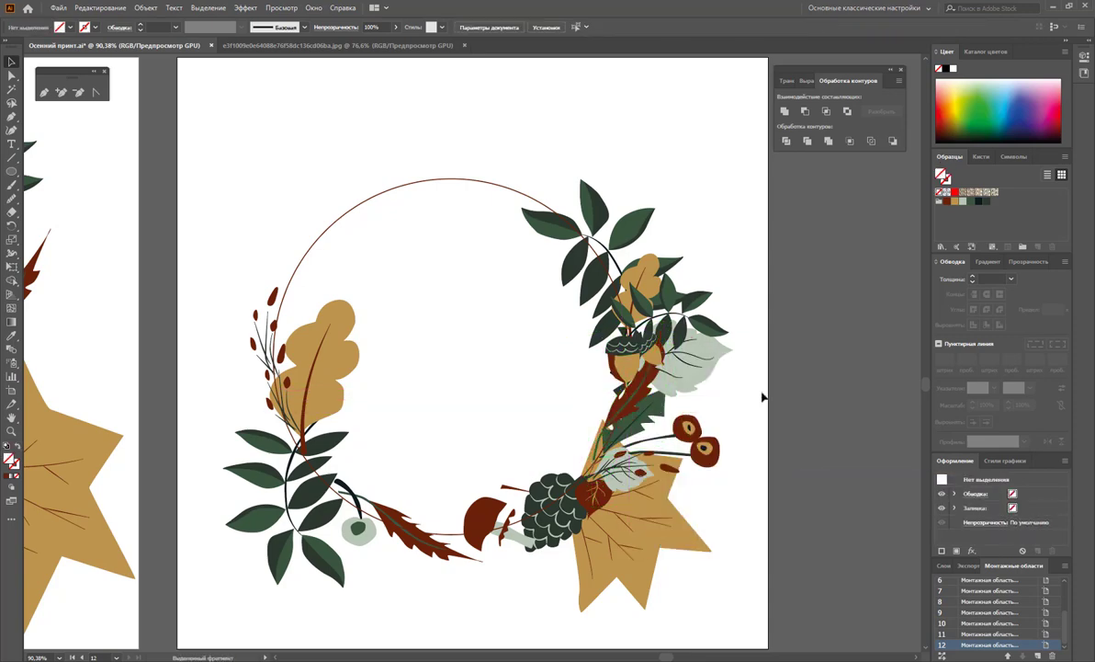
pyautogui.moveTo(661, 308)
pyautogui.mouseDown()
pyautogui.moveTo(391, 487)
pyautogui.moveTo(397, 394)
pyautogui.moveTo(438, 405)
pyautogui.mouseUp()
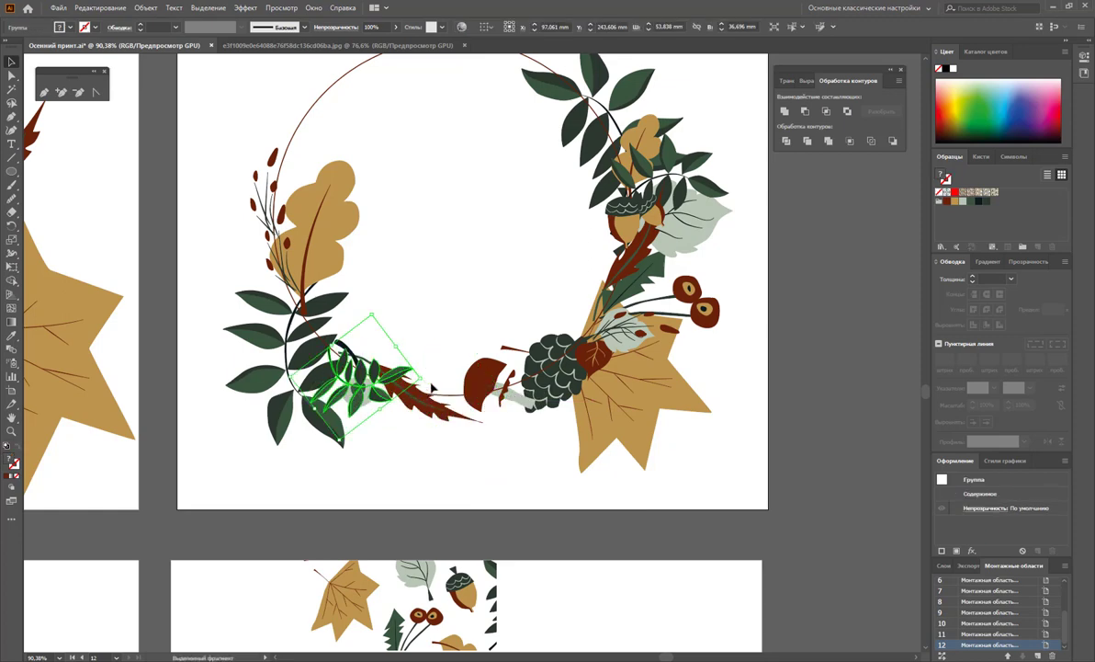
# - Add a copy of the berry-with-stem element to the wreath and adjust its stacking order
pyautogui.rightClick(356, 393)
pyautogui.click(447, 519)
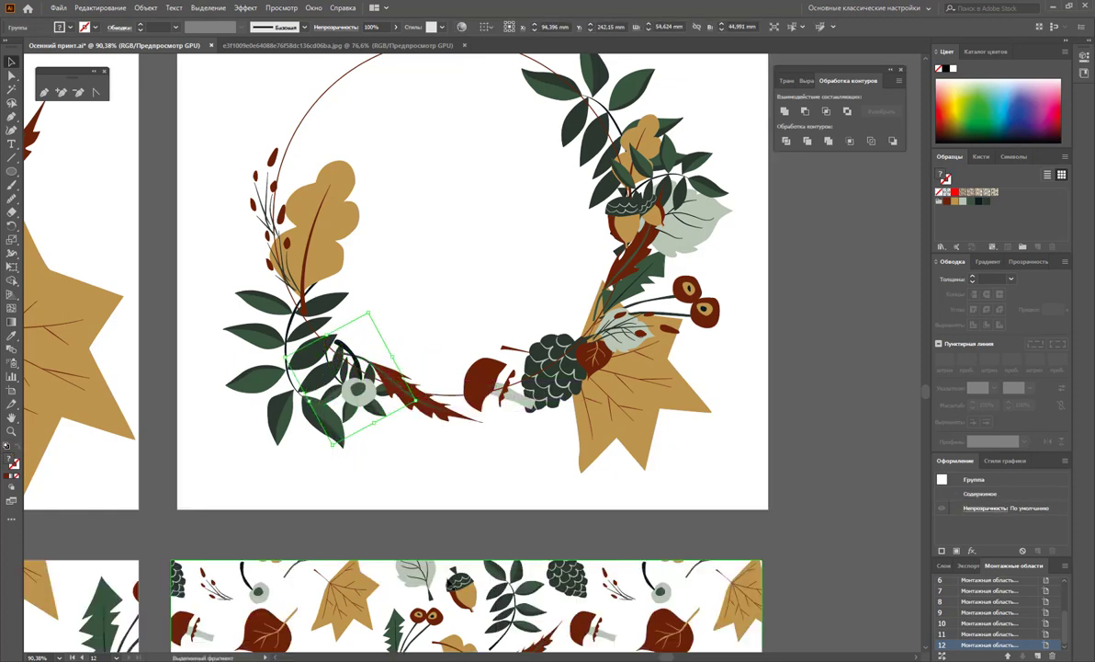
pyautogui.moveTo(368, 381)
pyautogui.mouseDown()
pyautogui.moveTo(432, 515)
pyautogui.moveTo(550, 312)
pyautogui.moveTo(604, 332)
pyautogui.moveTo(281, 358)
pyautogui.mouseUp()
pyautogui.scroll(1, 541, 488)
pyautogui.rightClick(511, 279)
pyautogui.click(733, 472)
pyautogui.click(489, 296)
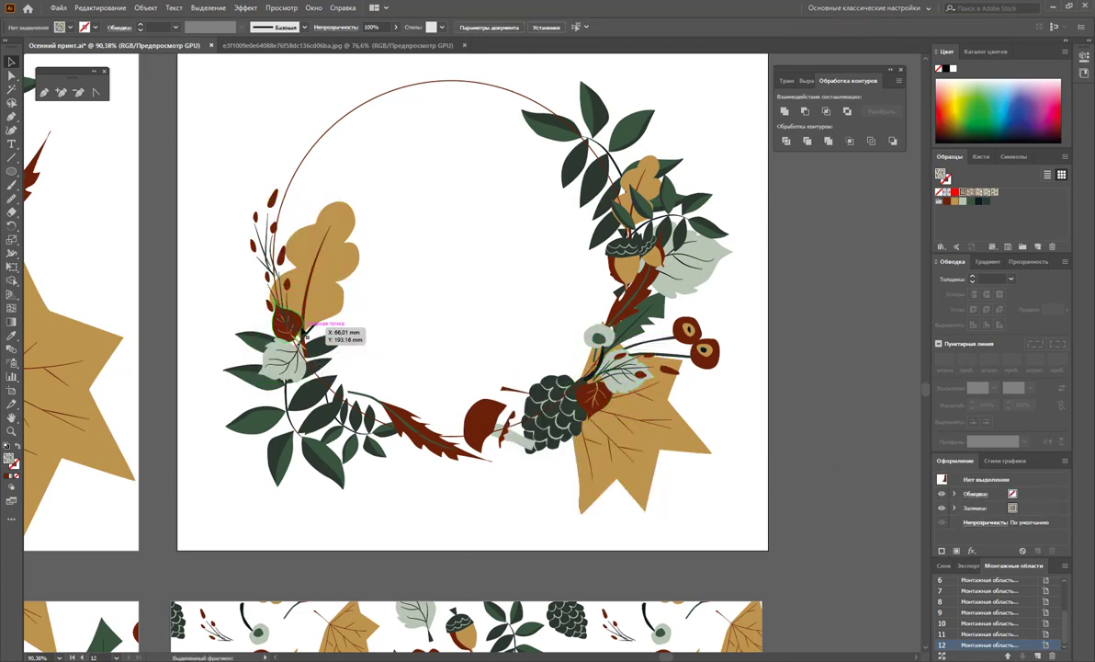
# - Bring the brown leaf forward and rotate and reposition the small sprigs along the wreath top
pyautogui.rightClick(296, 307)
pyautogui.click(508, 450)
pyautogui.click(408, 337)
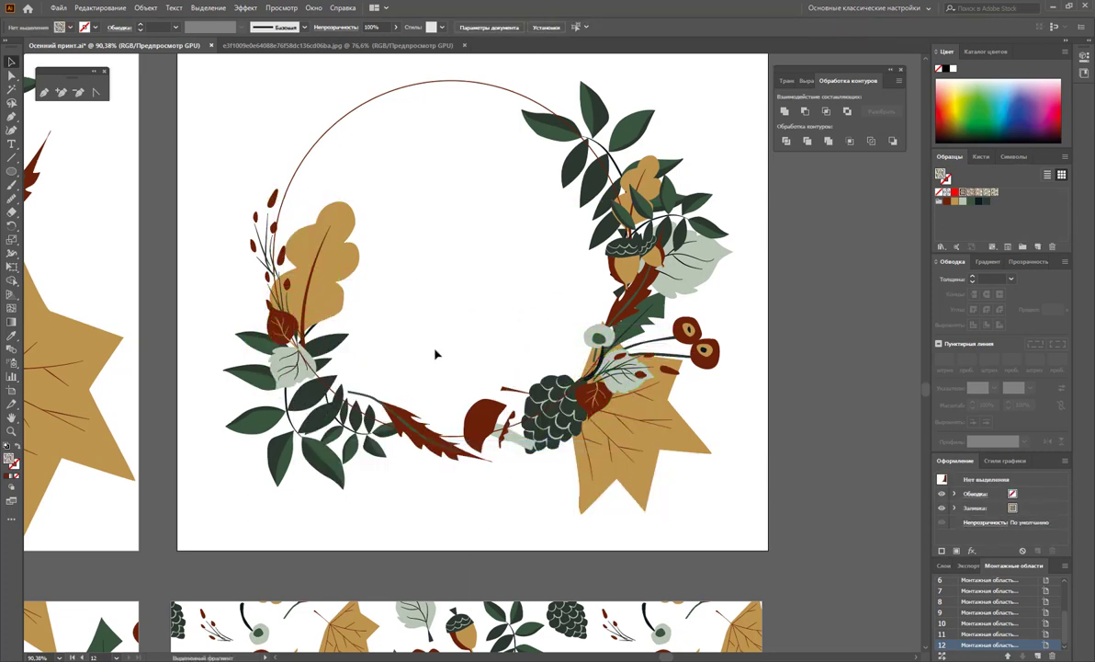
pyautogui.moveTo(312, 352)
pyautogui.mouseDown()
pyautogui.moveTo(342, 317)
pyautogui.moveTo(331, 351)
pyautogui.mouseUp()
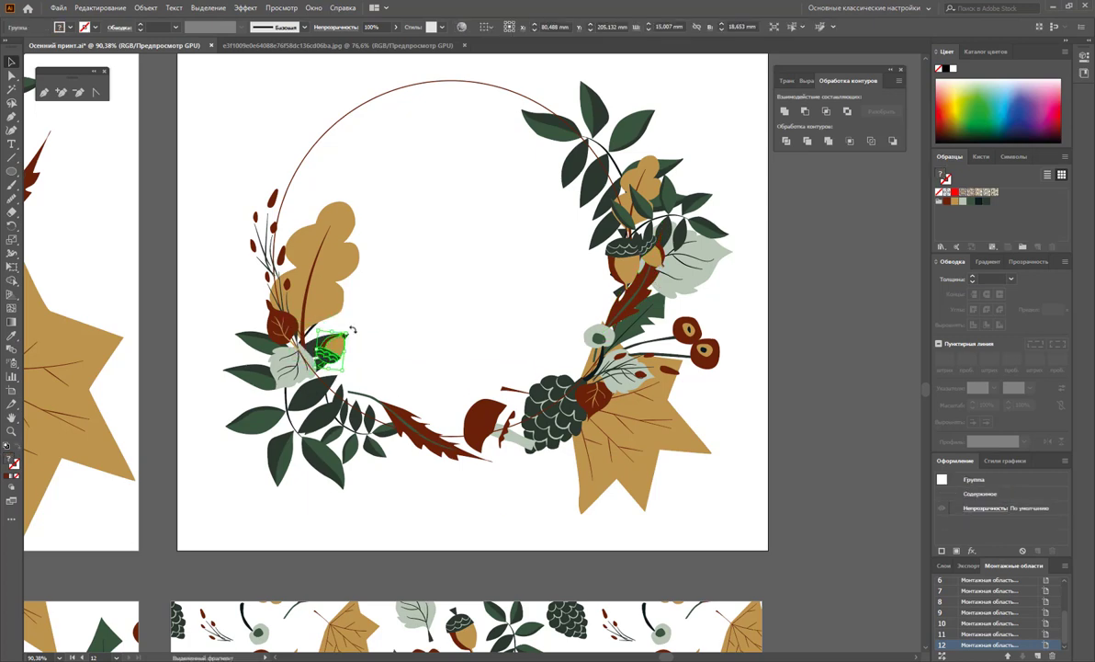
pyautogui.click(472, 361)
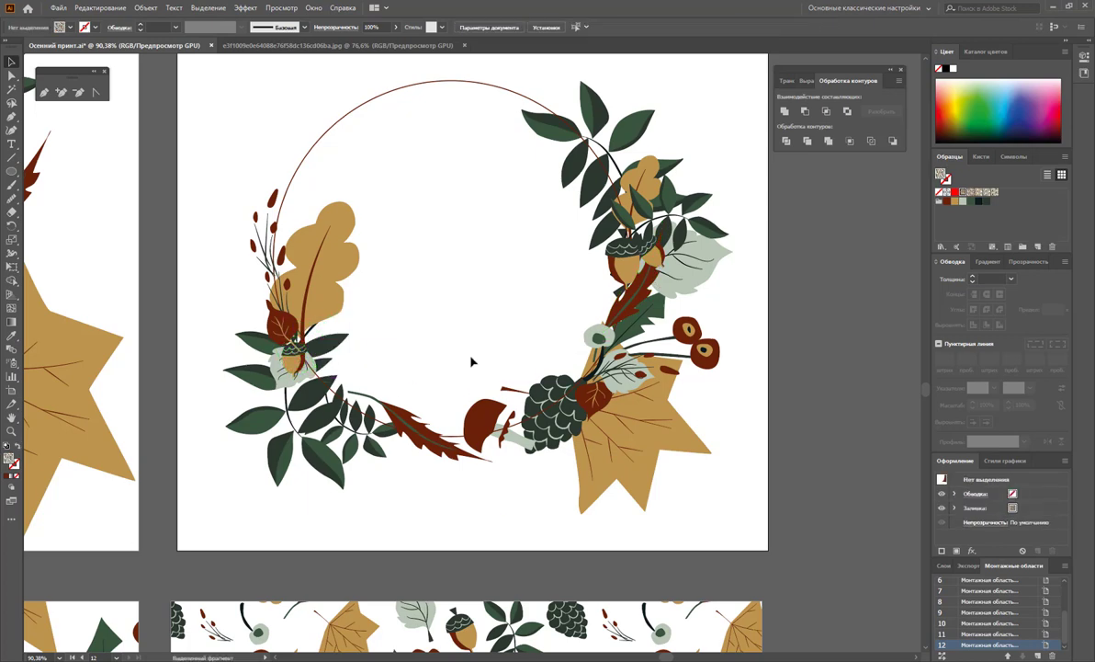
pyautogui.moveTo(460, 439)
pyautogui.mouseDown()
pyautogui.moveTo(464, 452)
pyautogui.moveTo(542, 479)
pyautogui.moveTo(551, 106)
pyautogui.mouseUp()
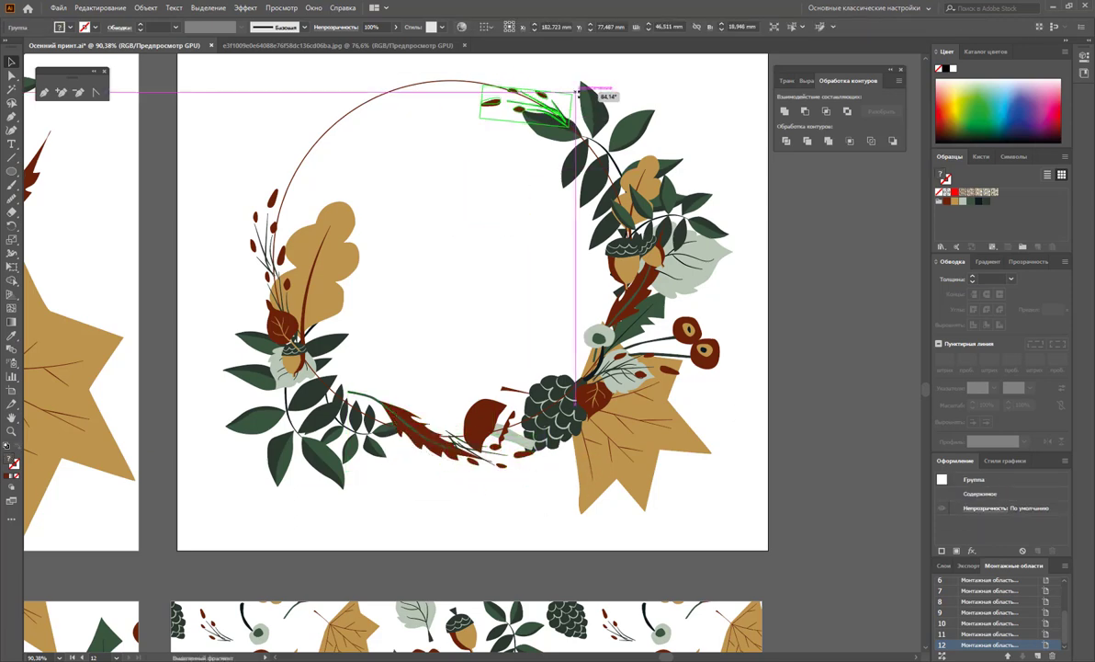
pyautogui.rightClick(551, 108)
pyautogui.click(768, 292)
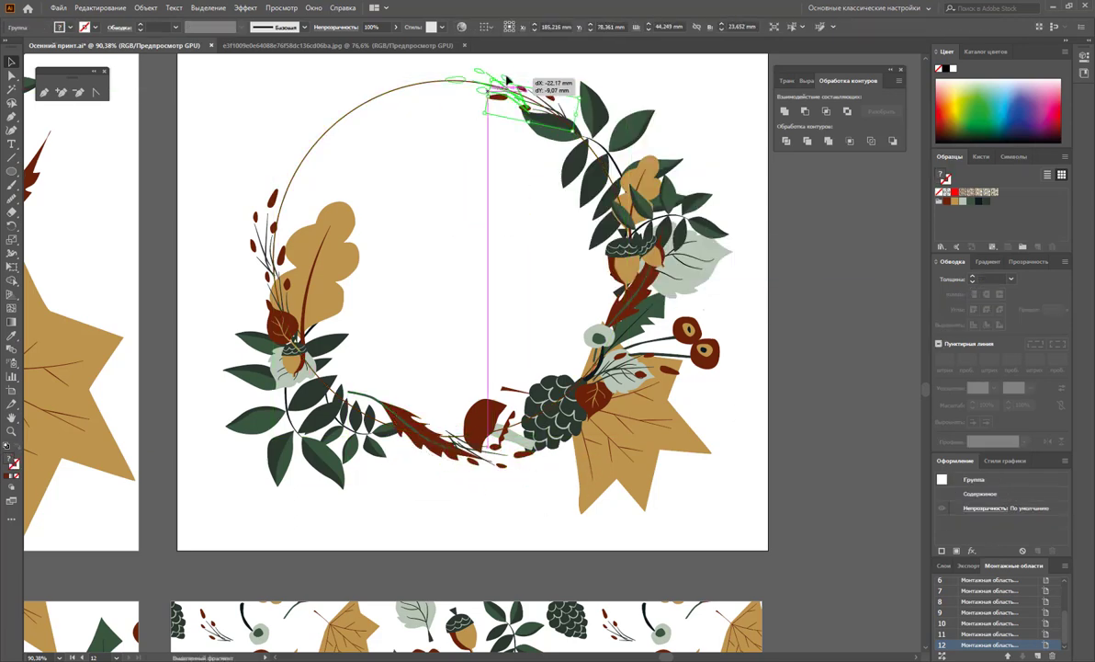
pyautogui.moveTo(528, 98); pyautogui.dragTo(467, 84)
# - Paste a pale leaf at the lower left and rotate the sprig-and-acorn group about 12.7°
pyautogui.click(384, 105)
pyautogui.click(809, 378)
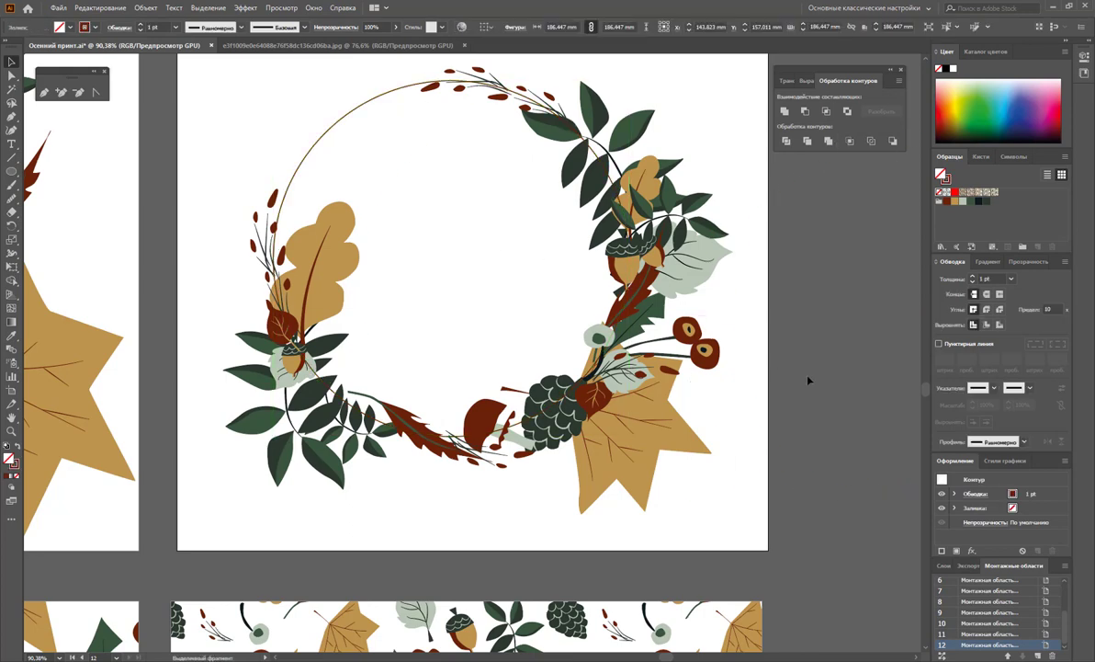
pyautogui.hotkey('ctrl', 'v')
pyautogui.moveTo(568, 502); pyautogui.dragTo(460, 457)
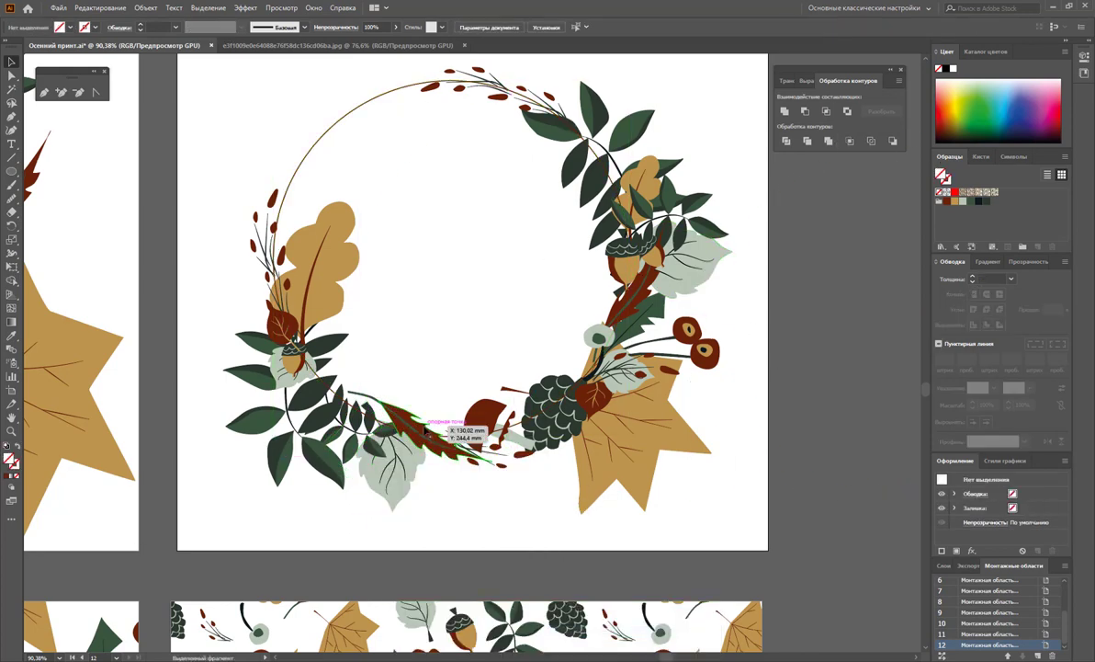
pyautogui.click(520, 431)
pyautogui.moveTo(504, 436); pyautogui.dragTo(452, 276)
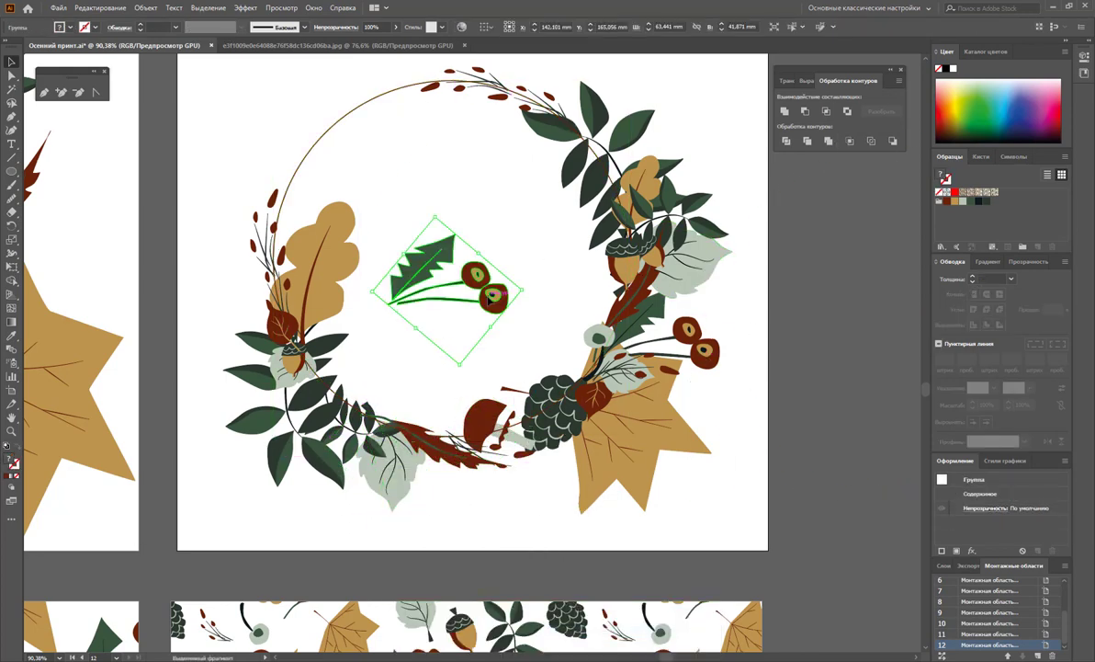
pyautogui.moveTo(511, 229)
pyautogui.mouseDown()
pyautogui.moveTo(503, 199)
pyautogui.moveTo(551, 248)
pyautogui.moveTo(590, 161)
pyautogui.mouseUp()
pyautogui.click(728, 177)
# - Fill the wreath bottom with the brown sprig group and small green sprig
pyautogui.moveTo(496, 454)
pyautogui.mouseDown()
pyautogui.moveTo(516, 458)
pyautogui.moveTo(454, 417)
pyautogui.mouseUp()
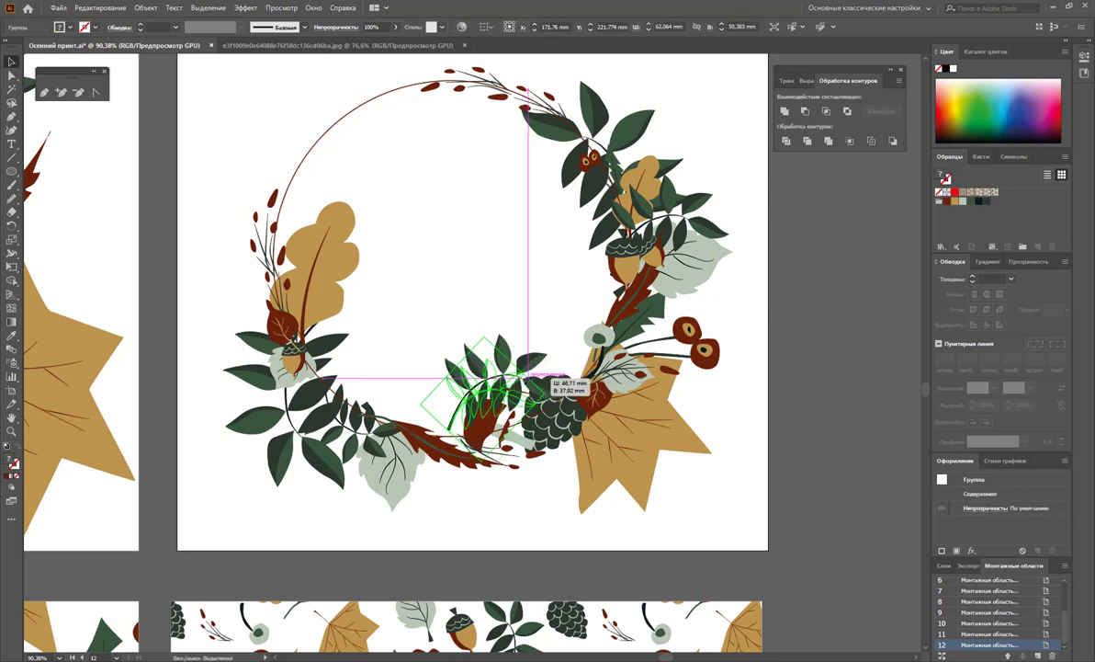
pyautogui.moveTo(448, 510); pyautogui.dragTo(447, 409)
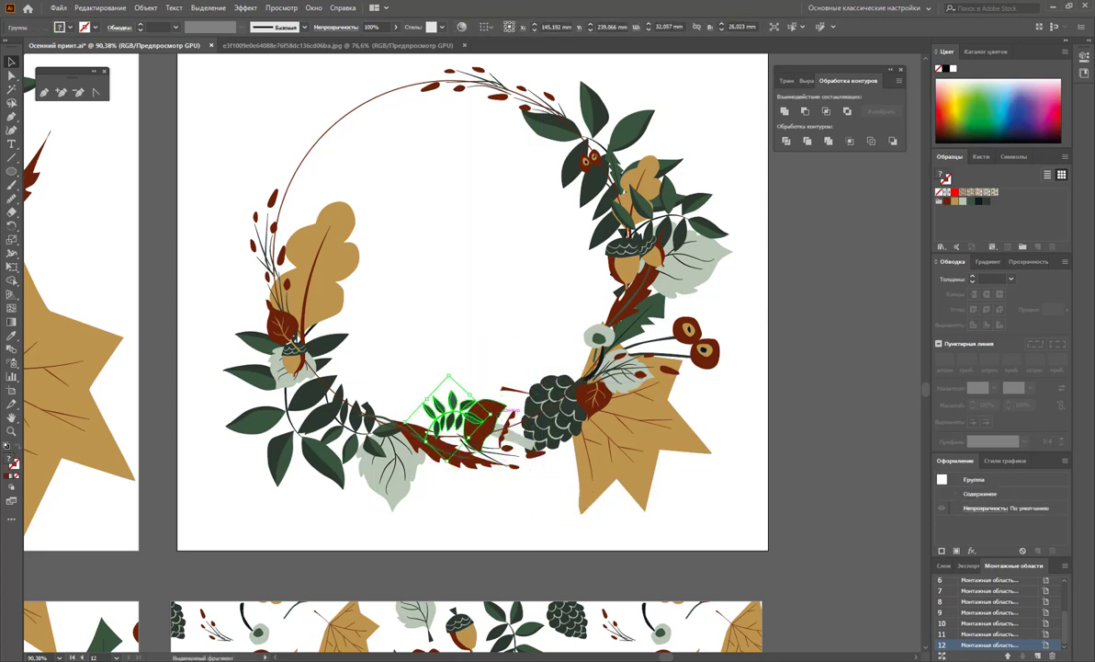
pyautogui.click(316, 112)
pyautogui.scroll(1, 524, 256)
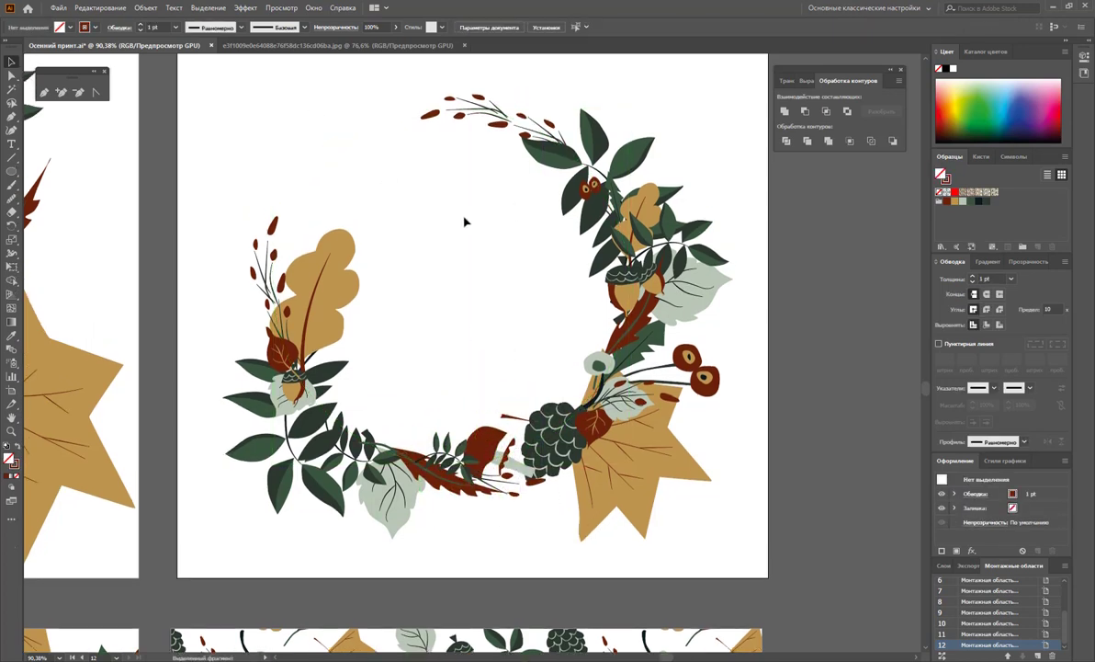
pyautogui.scroll(2, 465, 222)
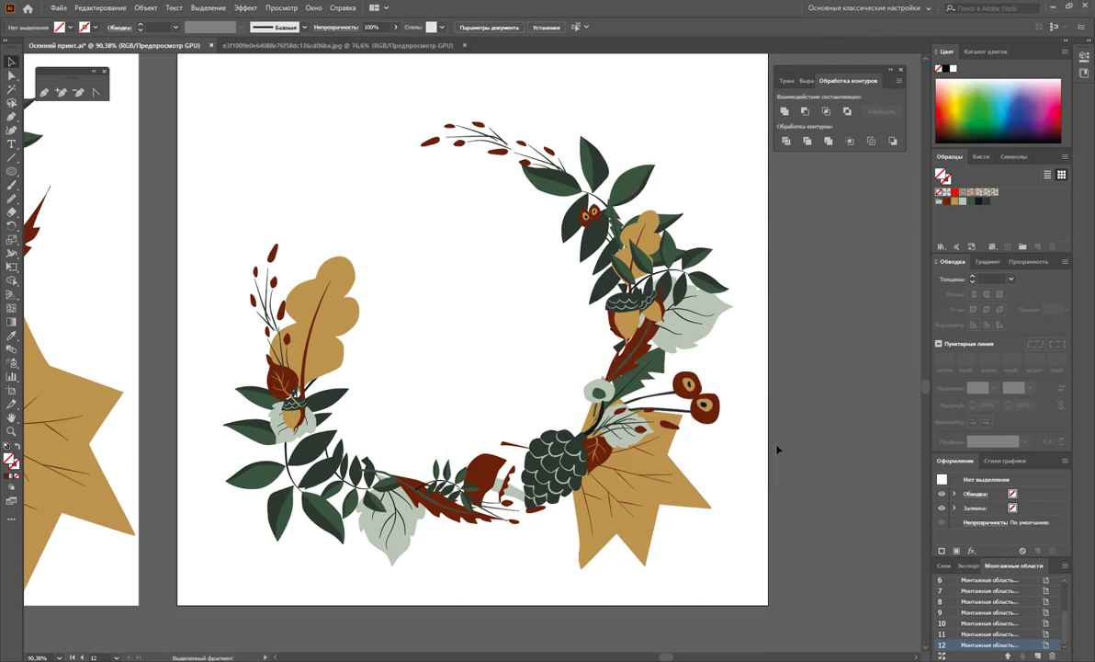
# - Add an Autumn title in the wreath centre in Trajan Color at 72 pt
pyautogui.press('t')
pyautogui.click(403, 305)
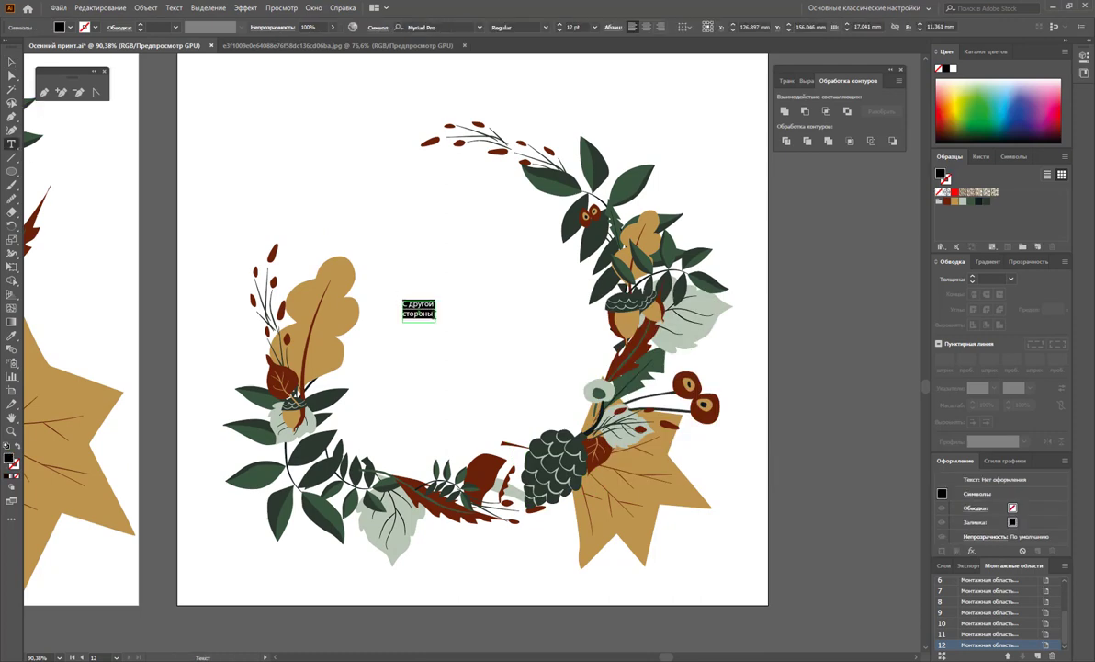
pyautogui.write('Autumn')
pyautogui.scroll(2, 394, 306)
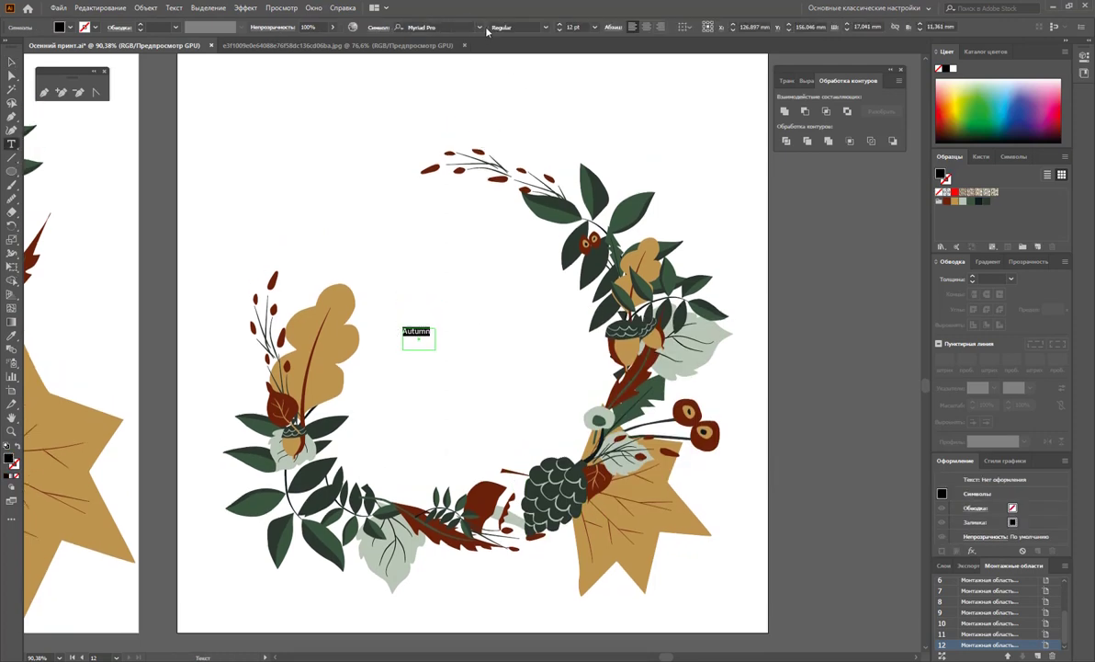
pyautogui.click(479, 26)
pyautogui.scroll(-5, 503, 173)
pyautogui.click(542, 141)
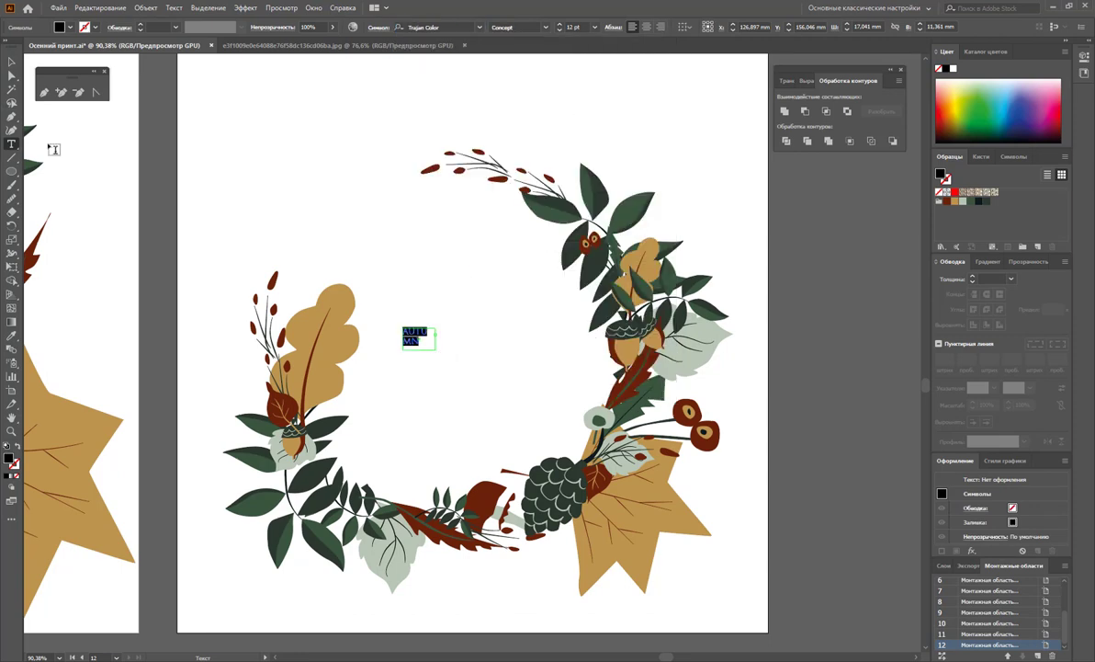
pyautogui.moveTo(435, 350); pyautogui.dragTo(550, 386)
pyautogui.click(595, 27)
pyautogui.click(570, 216)
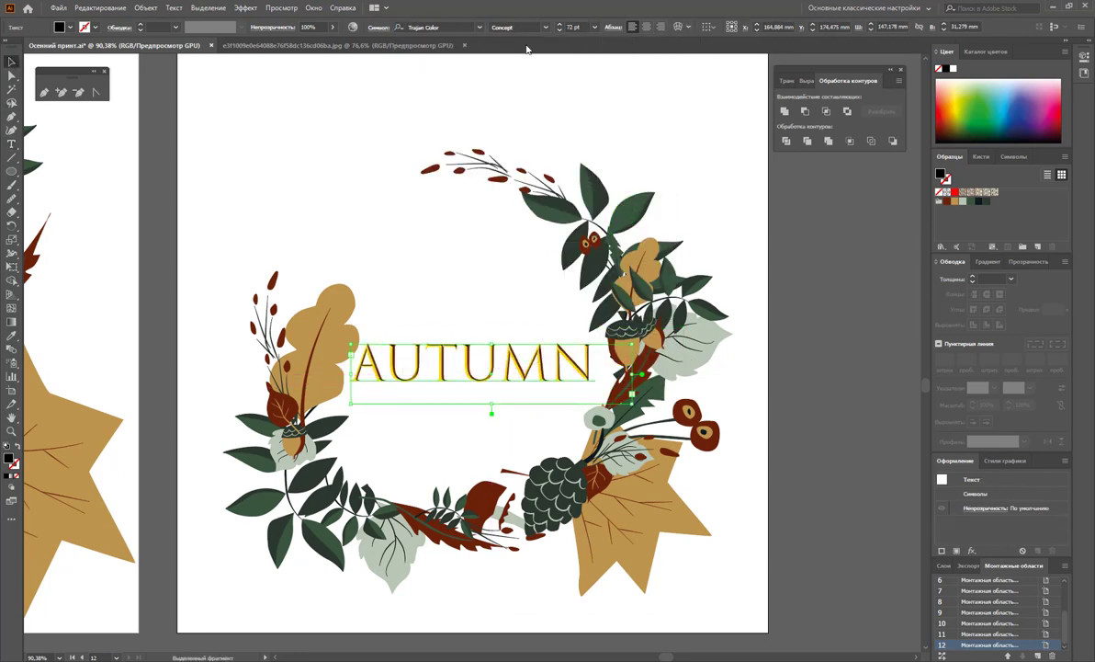
# - Browse the installed font list, keeping Trajan Color on the title
pyautogui.click(479, 27)
pyautogui.scroll(-10, 602, 233)
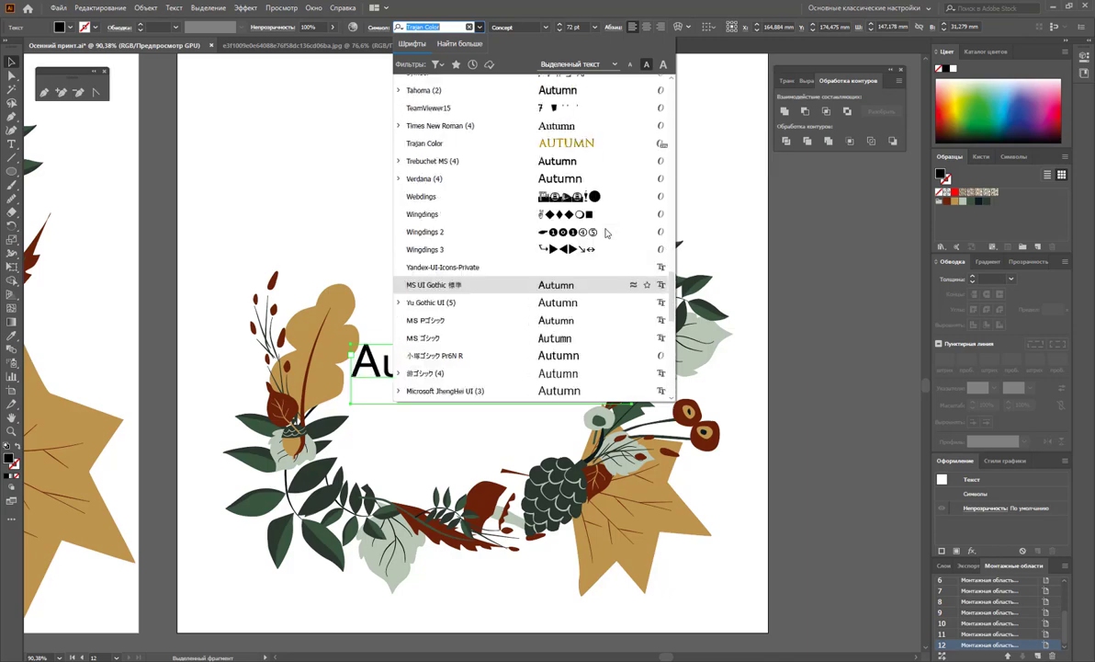
pyautogui.scroll(5, 605, 233)
pyautogui.press('Escape')
pyautogui.hotkey('alt', 'Tab')
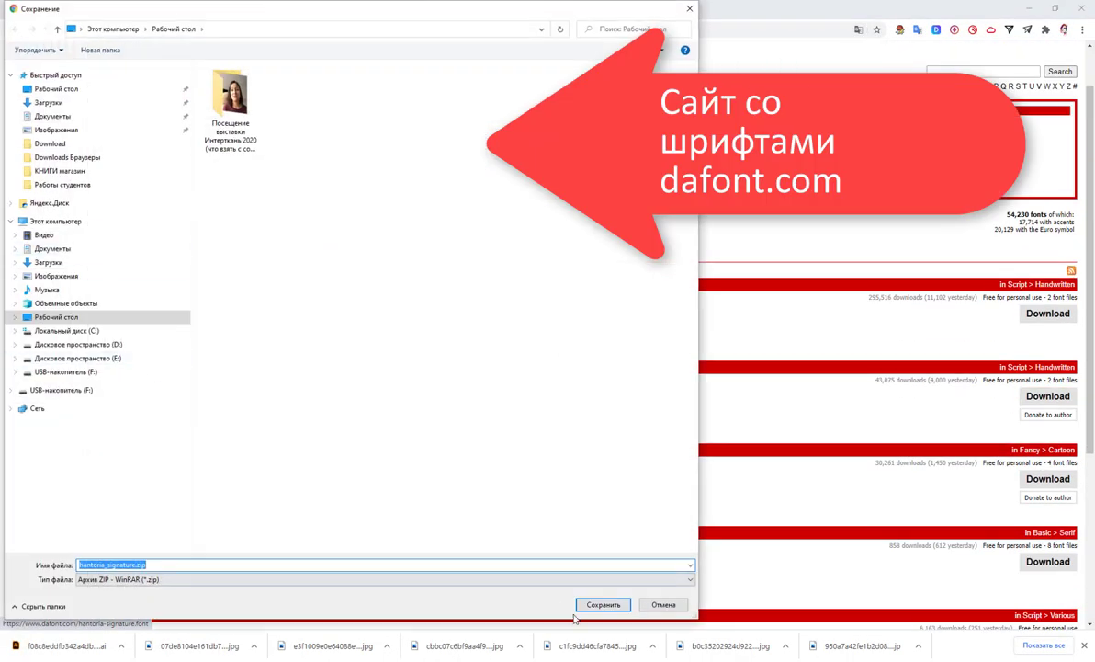
# - Save the Hantoria Signature font zip archive to drive D
pyautogui.click(599, 604)
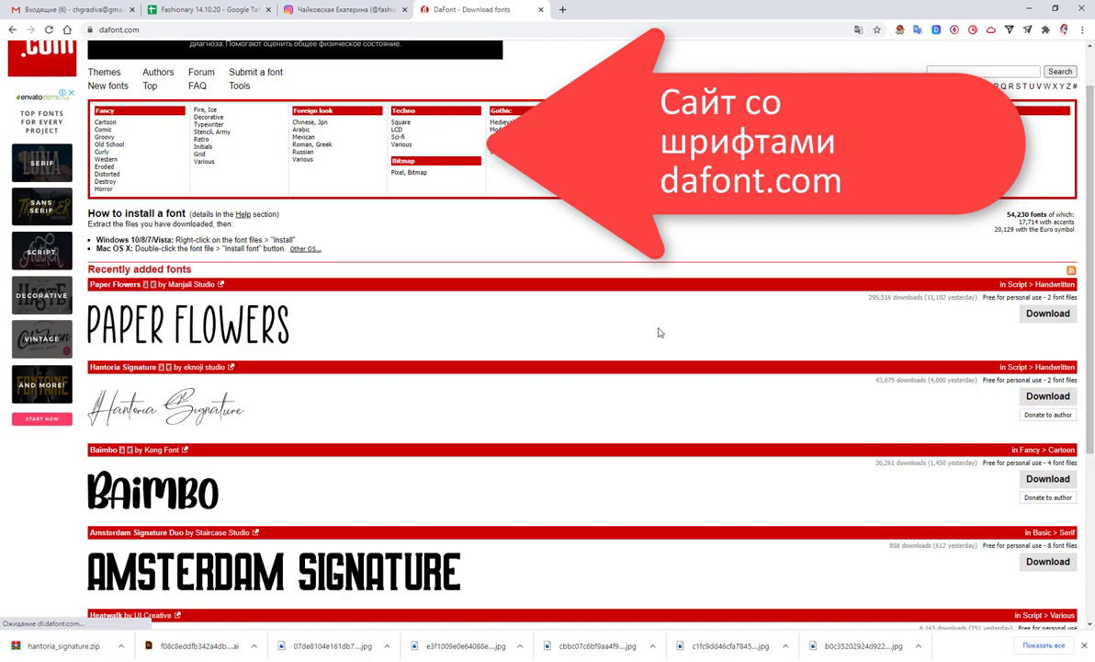
pyautogui.click(108, 344)
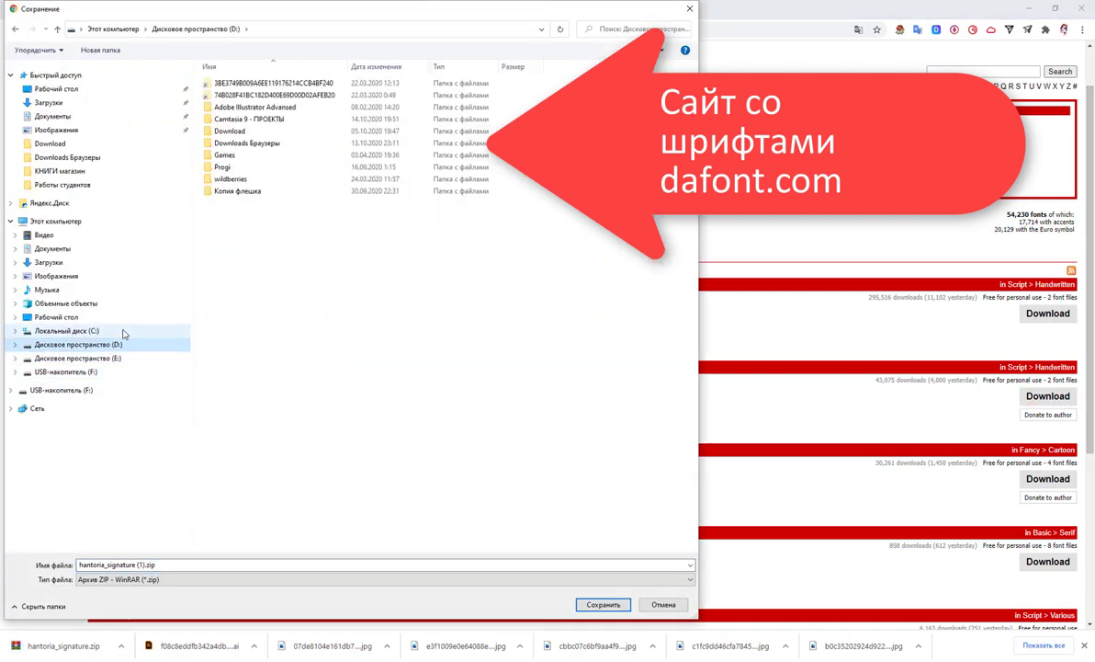
pyautogui.click(124, 331)
pyautogui.press('Escape')
pyautogui.click(120, 646)
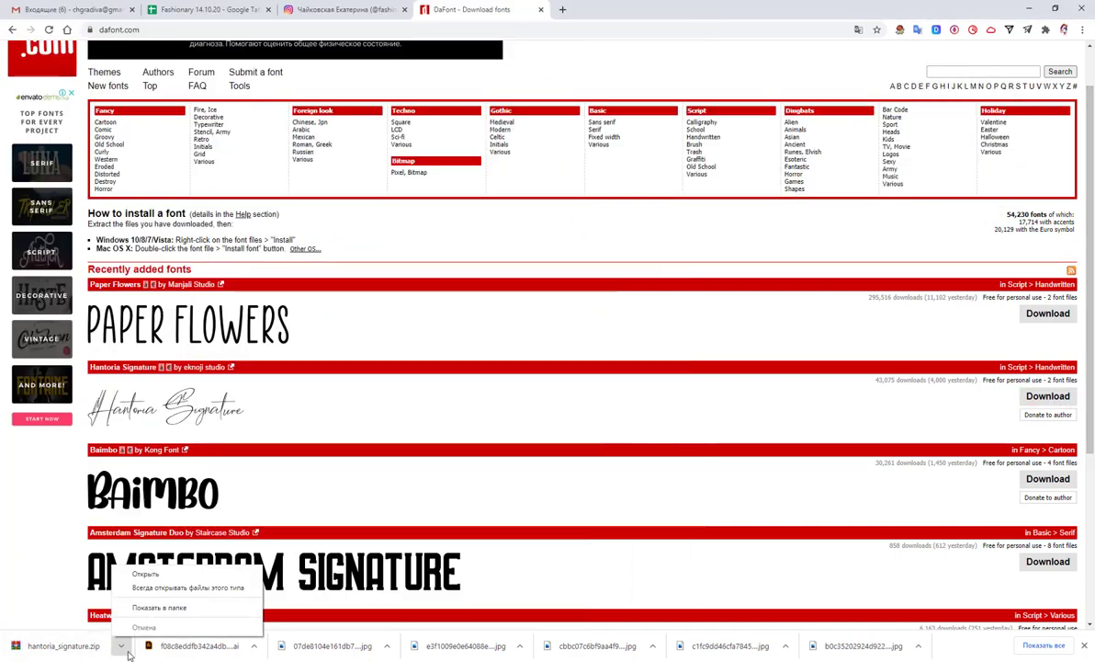
# - Open the archive in WinRAR and install HantoriaSignature.ttf, then close the preview and archive
pyautogui.click(156, 606)
pyautogui.doubleClick(308, 386)
pyautogui.click(528, 231)
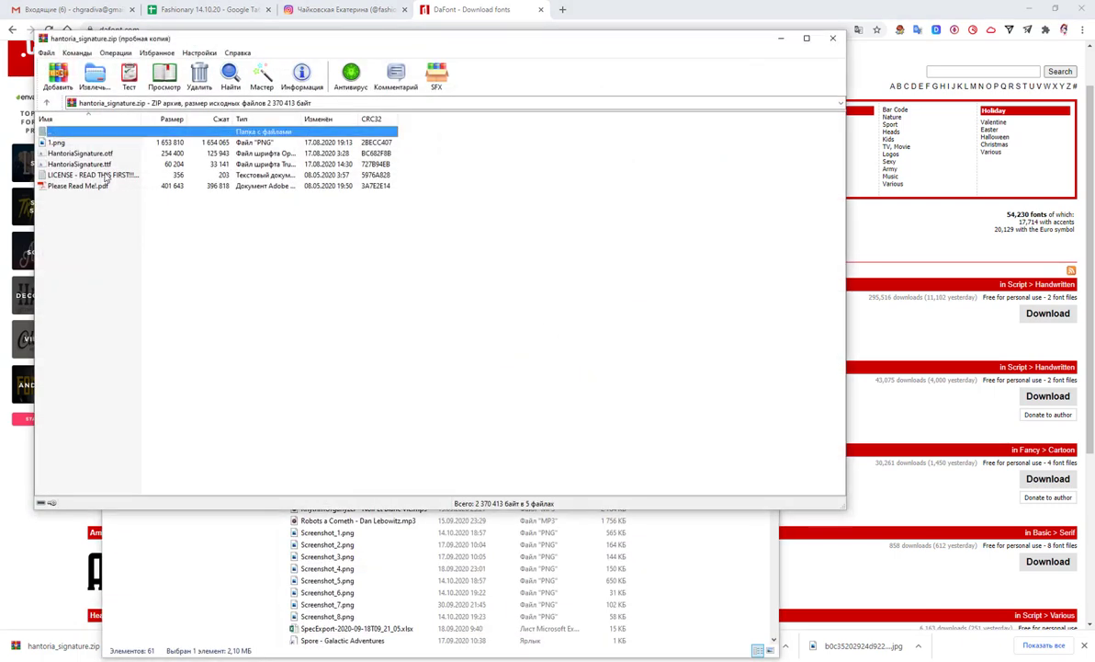
pyautogui.moveTo(300, 118); pyautogui.dragTo(353, 116)
pyautogui.doubleClick(83, 164)
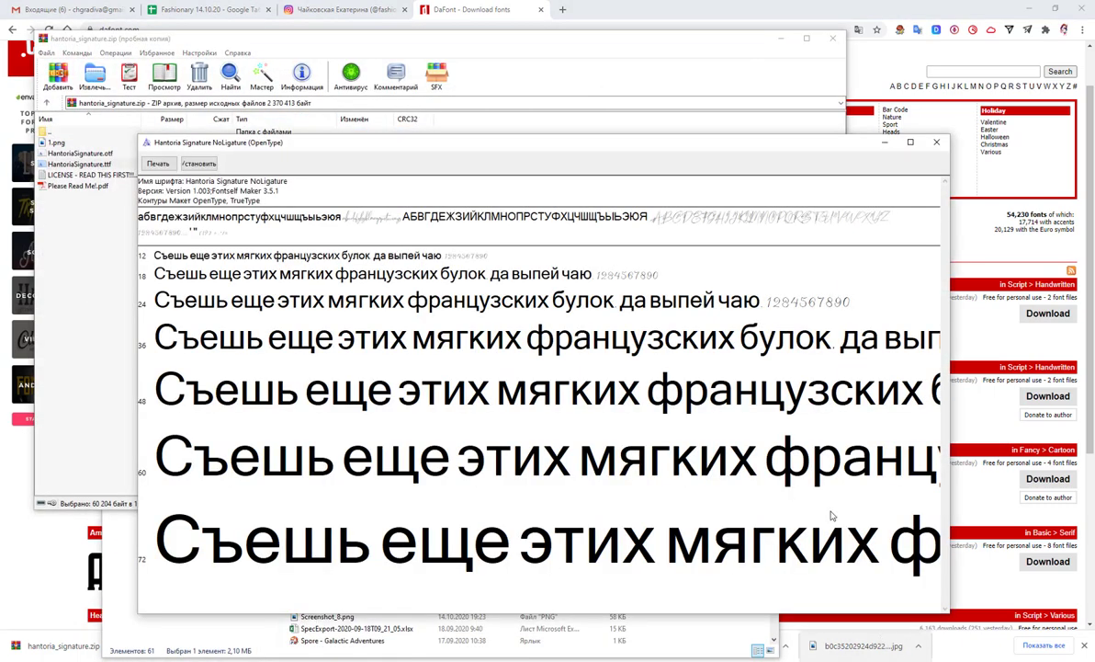
pyautogui.click(184, 165)
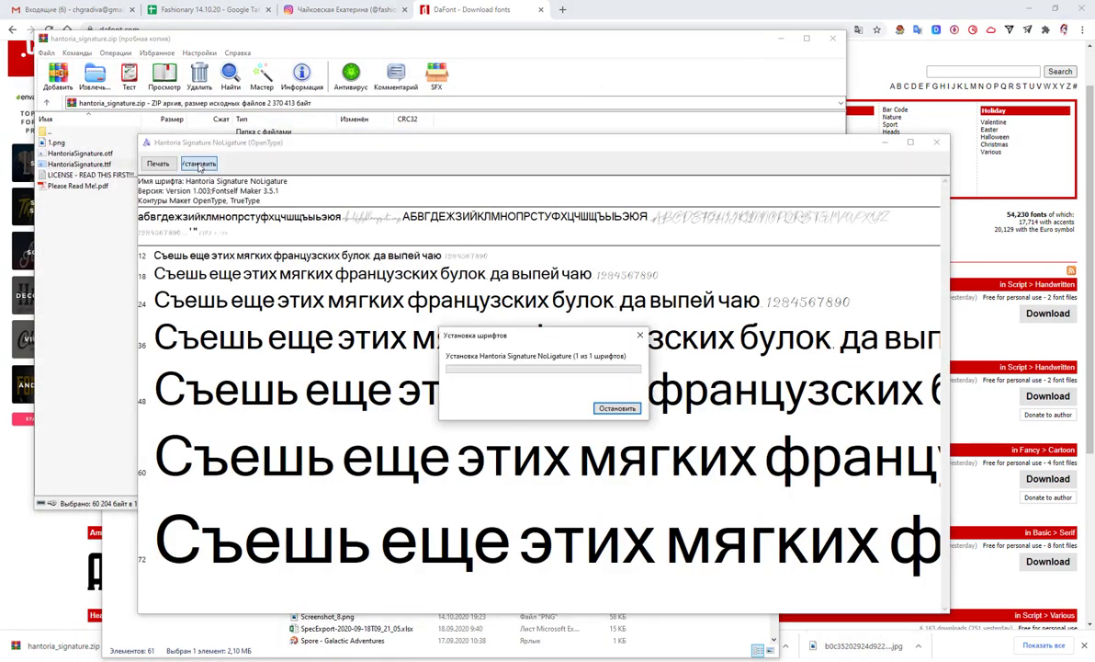
pyautogui.click(935, 143)
pyautogui.click(833, 38)
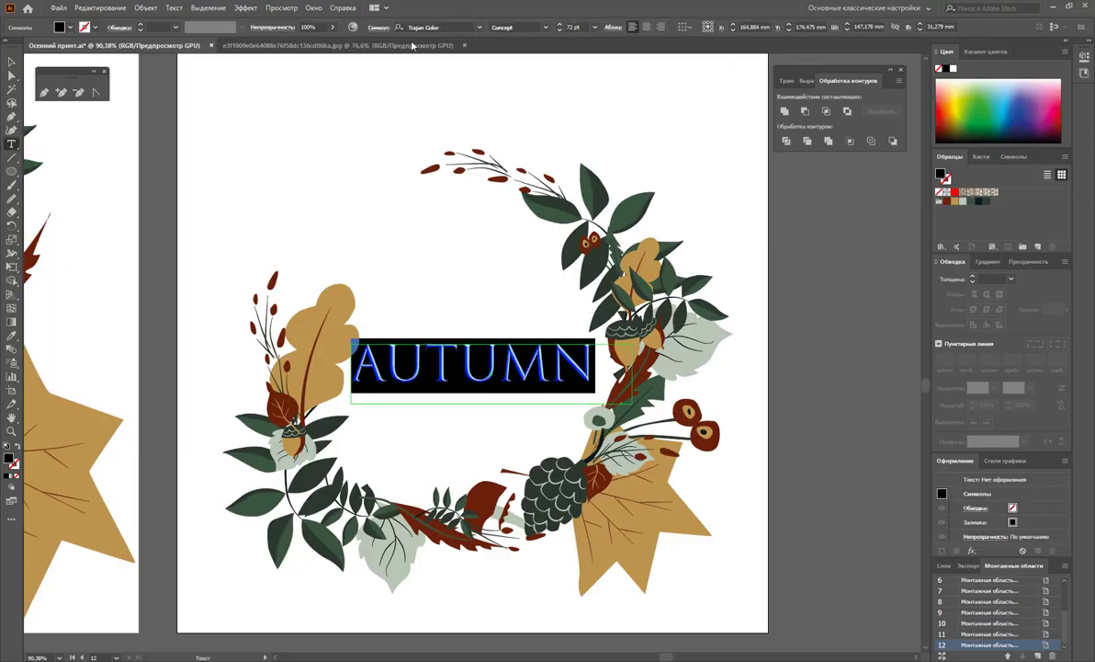
# - Set the AUTUMN title to the Hantoria Signature font at 150 pt
pyautogui.click(423, 27)
pyautogui.write('ha')
pyautogui.press('Return')
pyautogui.press('Escape')
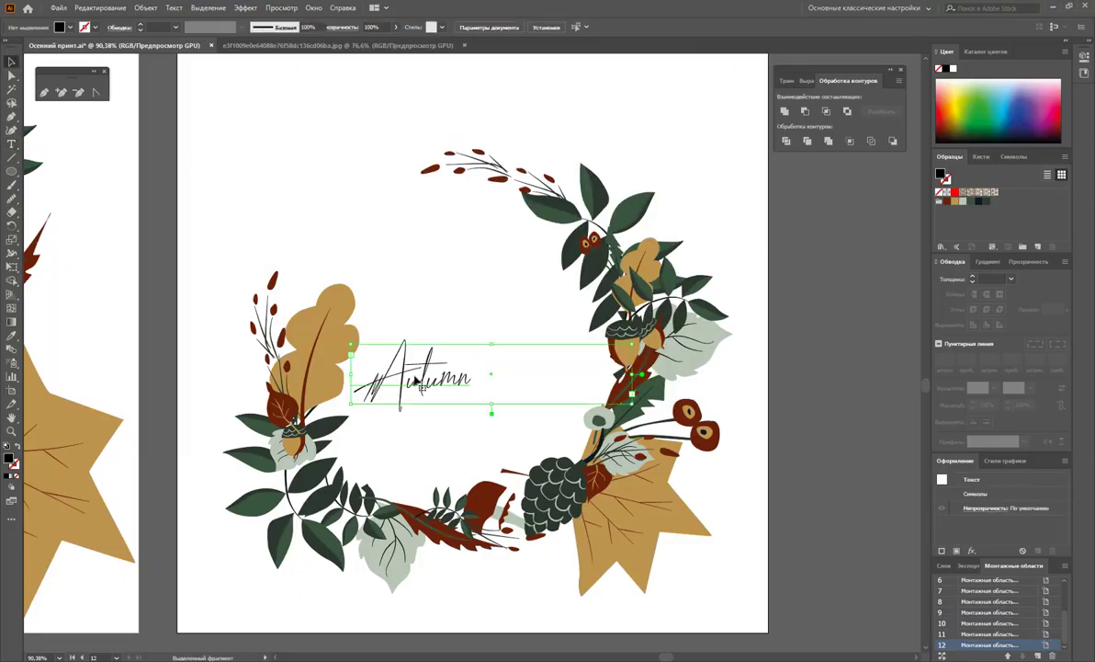
pyautogui.click(415, 380)
pyautogui.moveTo(492, 344); pyautogui.dragTo(521, 310)
pyautogui.click(594, 27)
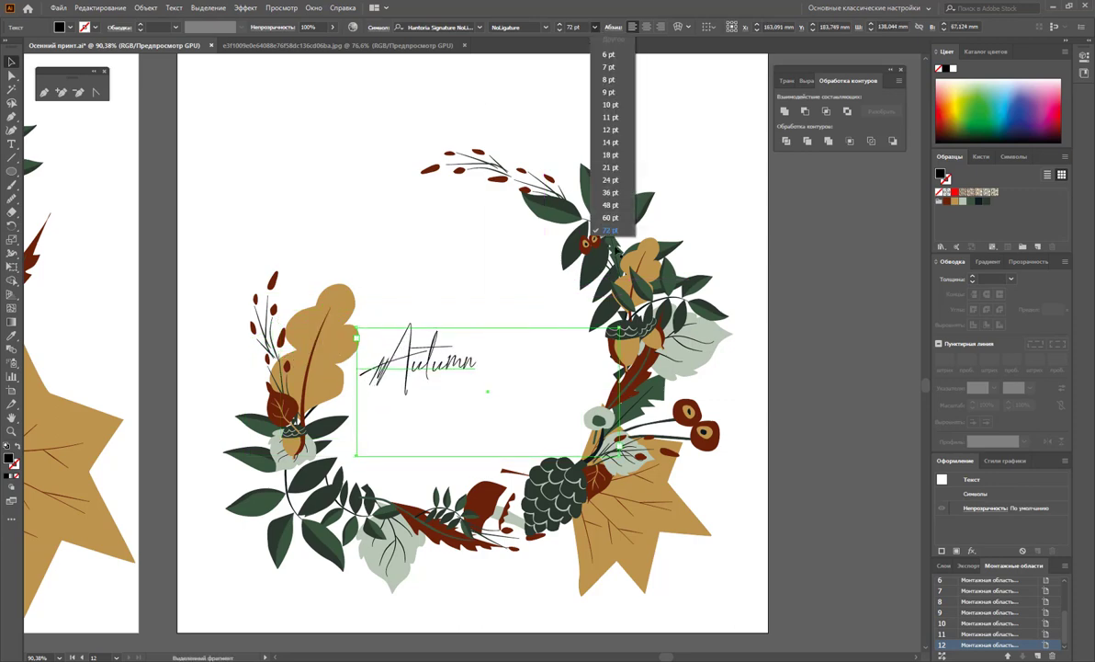
pyautogui.click(608, 230)
pyautogui.press('Return')
# - Convert the Autumn text to outlines and scale the lettering up around its centre
pyautogui.rightClick(501, 410)
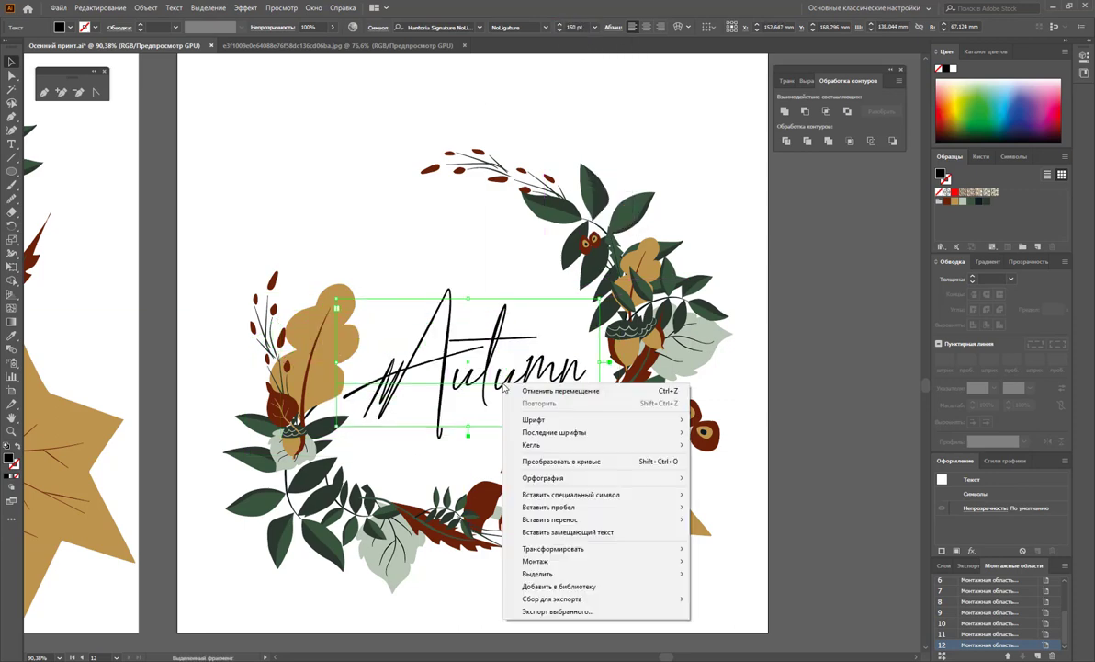
pyautogui.click(550, 454)
pyautogui.moveTo(586, 438); pyautogui.dragTo(615, 457)
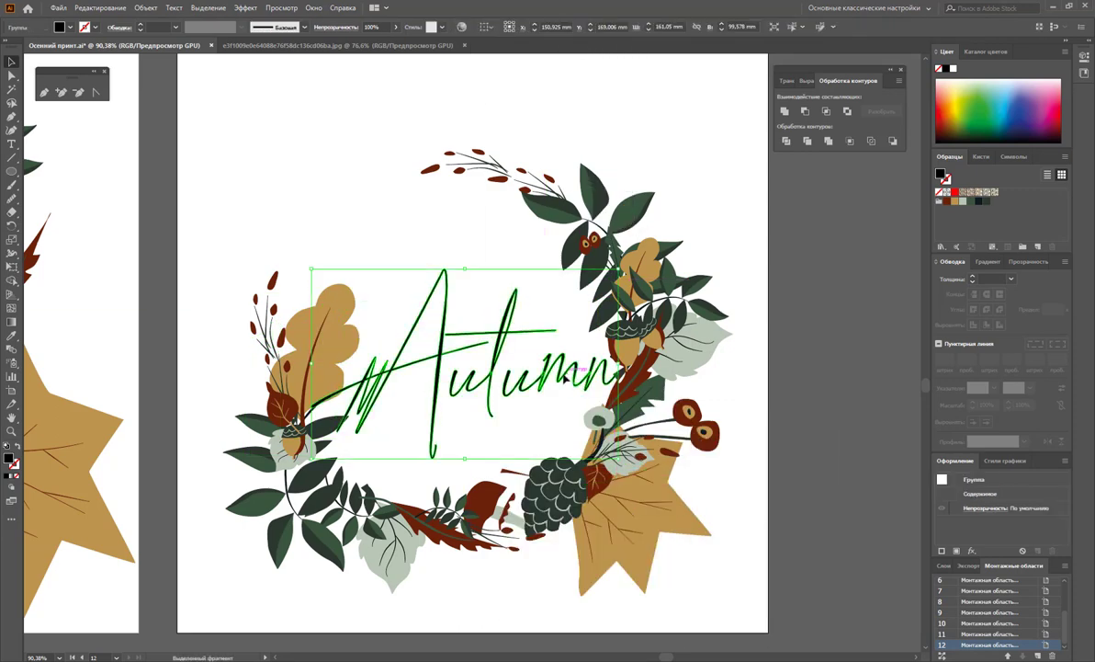
pyautogui.click(602, 386)
pyautogui.click(597, 369)
# - Isolate the lettering group to work on the letter A, then nudge the wreath artwork up
pyautogui.doubleClick(429, 405)
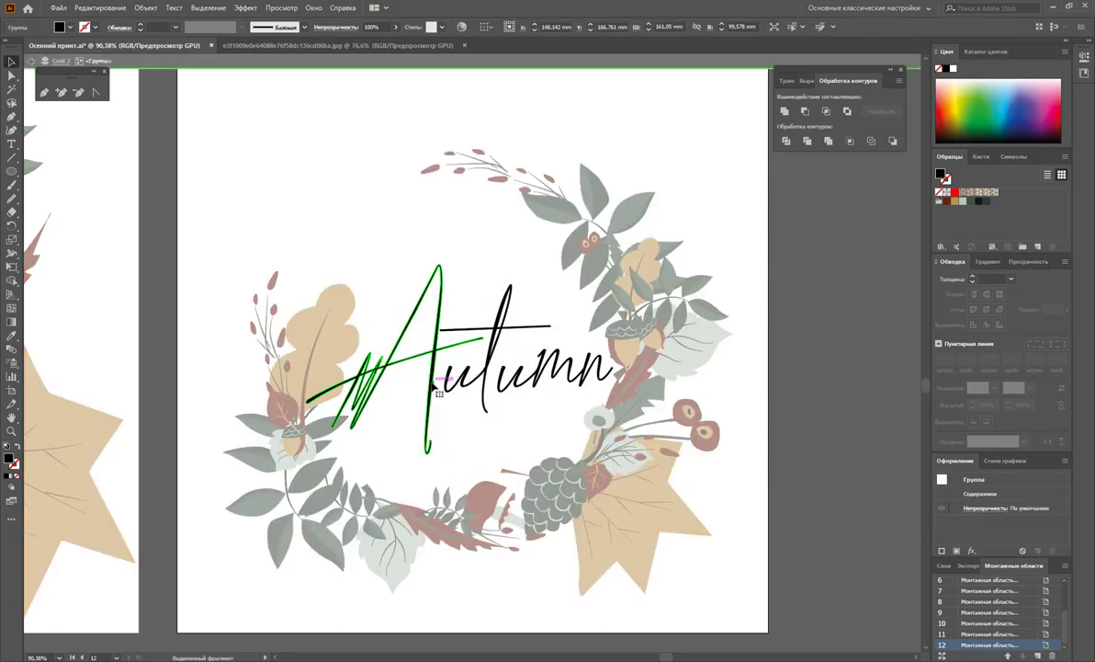
pyautogui.doubleClick(518, 414)
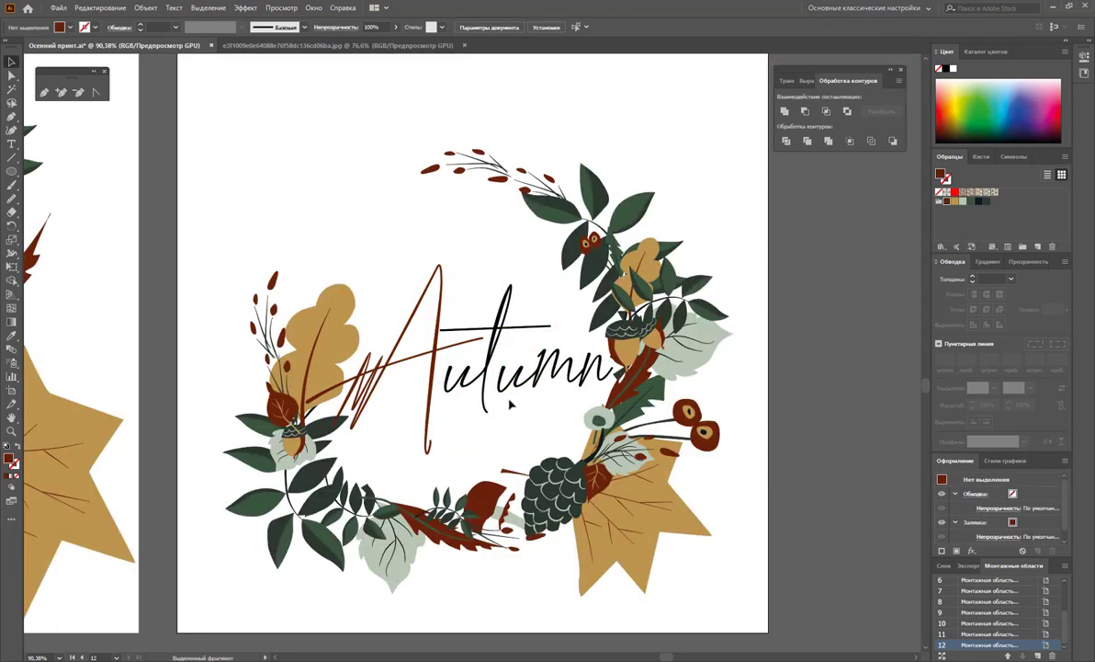
pyautogui.press('z')
pyautogui.scroll(1, 495, 390)
pyautogui.click(647, 562)
pyautogui.hotkey('shift', 'Up')
pyautogui.hotkey('shift', 'Up')
pyautogui.hotkey('shift', 'Up')
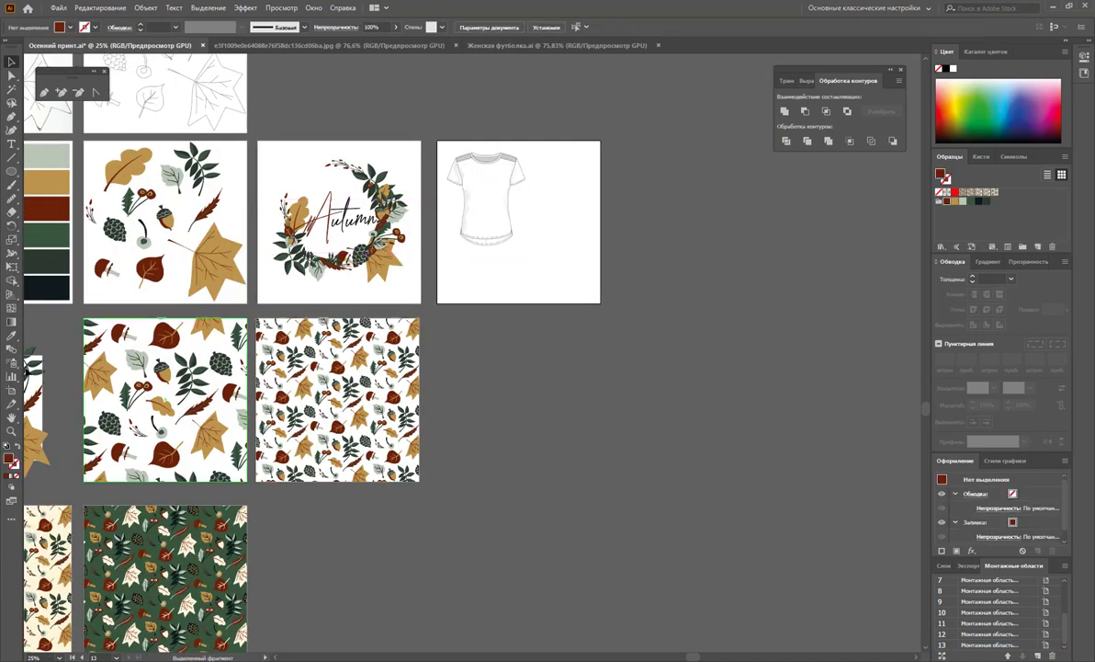
# - Fill the white T-shirt body with the coloured leaf, acorn and berry pattern swatch
pyautogui.click(513, 225)
pyautogui.click(421, 305)
pyautogui.click(362, 296)
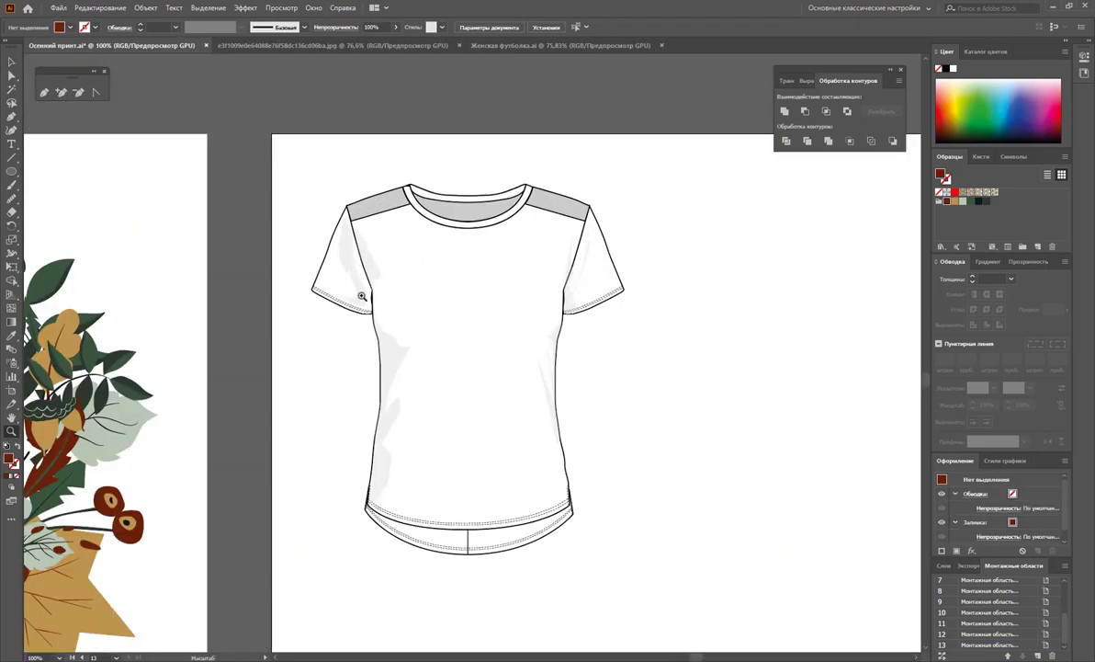
pyautogui.click(445, 307)
pyautogui.click(957, 192)
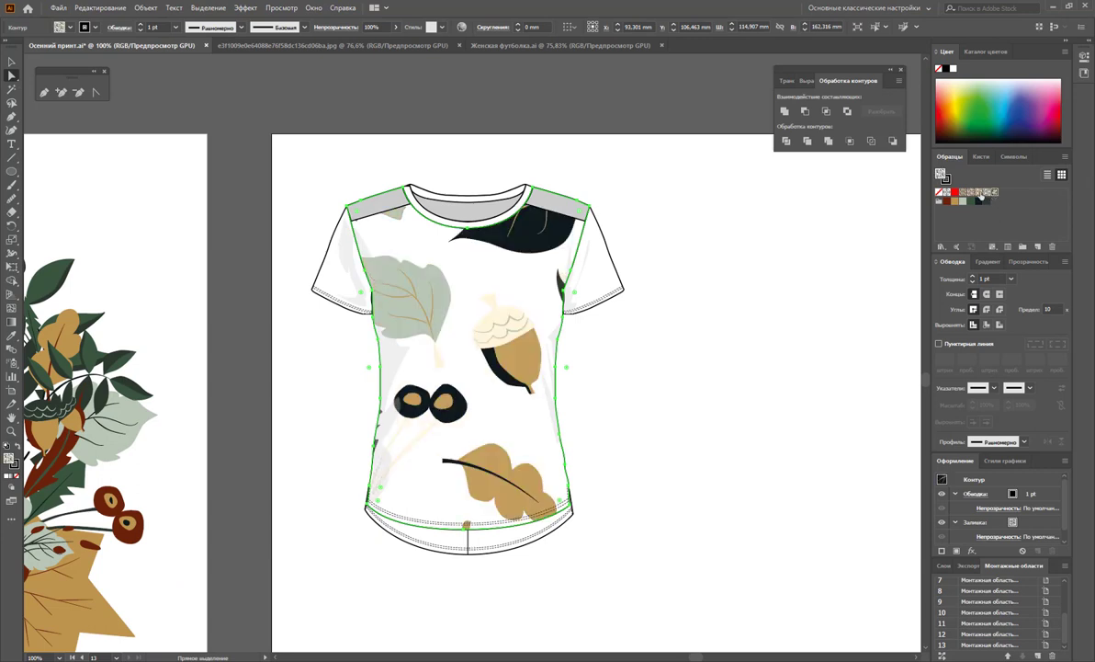
pyautogui.click(969, 195)
pyautogui.click(962, 197)
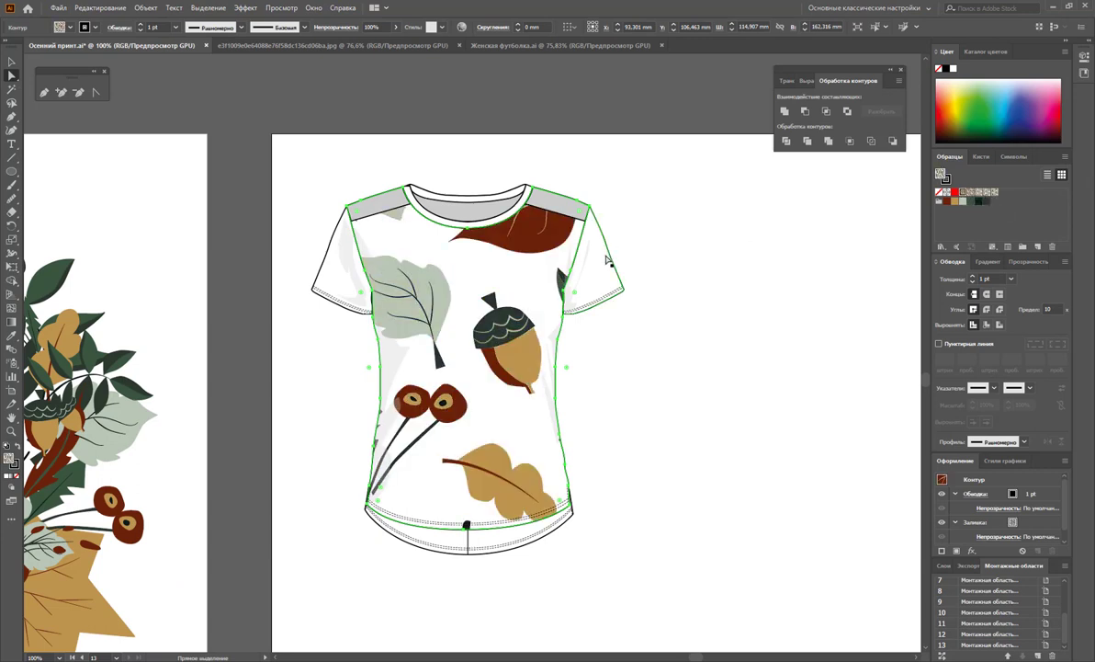
pyautogui.click(323, 268)
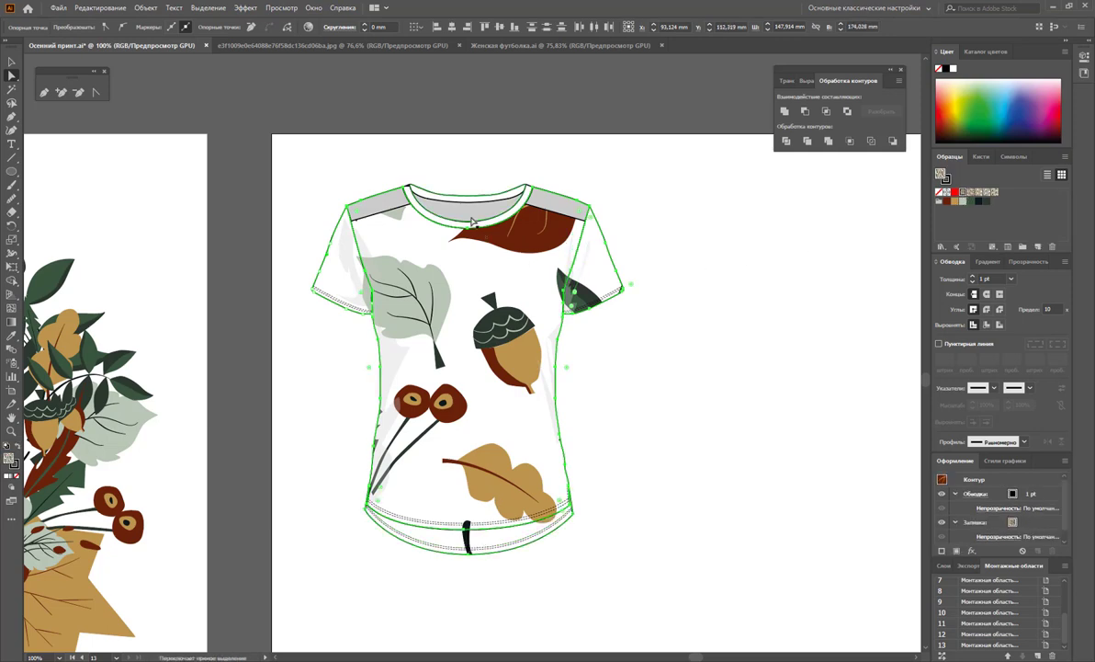
# - Fill the back neck with the leaf pattern and select the whole T-shirt group
pyautogui.click(964, 195)
pyautogui.doubleClick(11, 238)
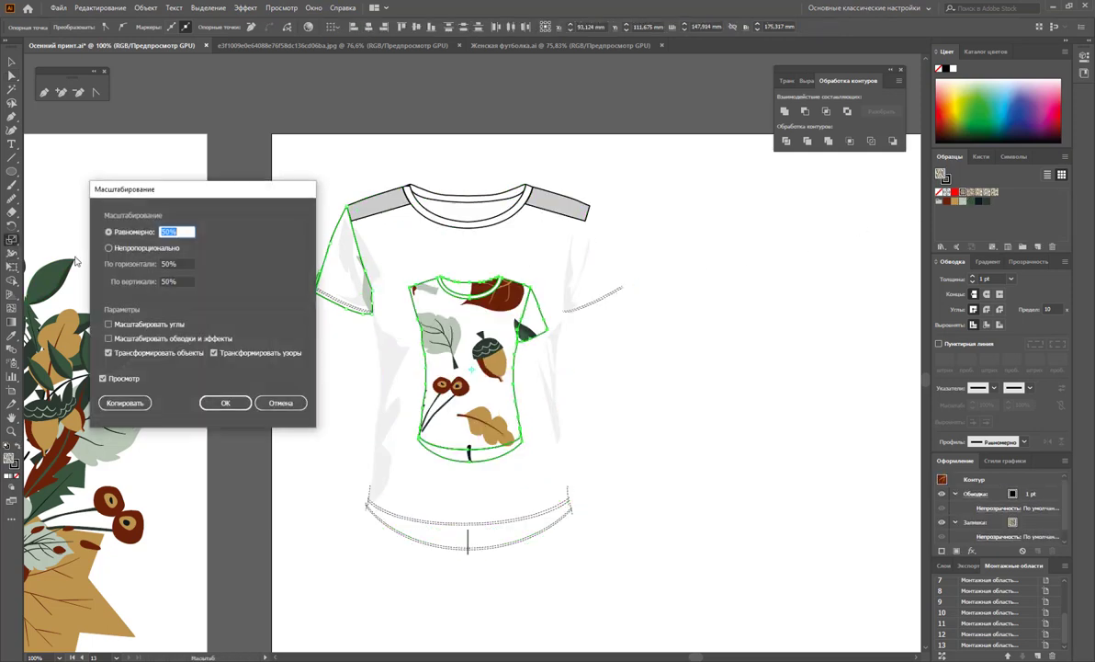
pyautogui.click(272, 406)
pyautogui.press('v')
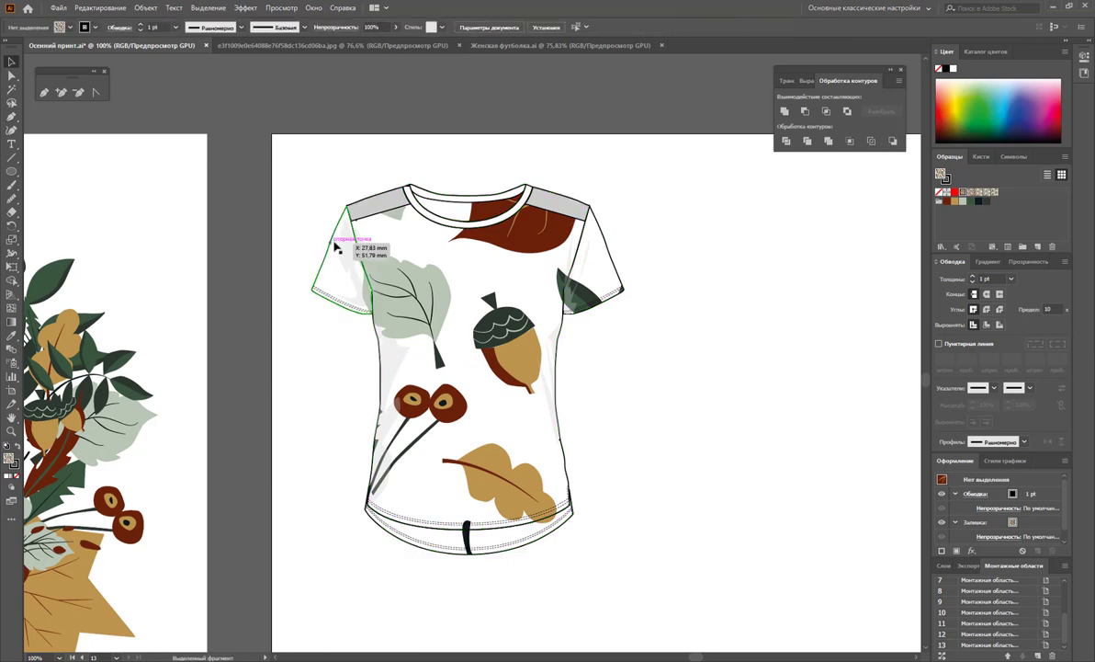
pyautogui.click(557, 253)
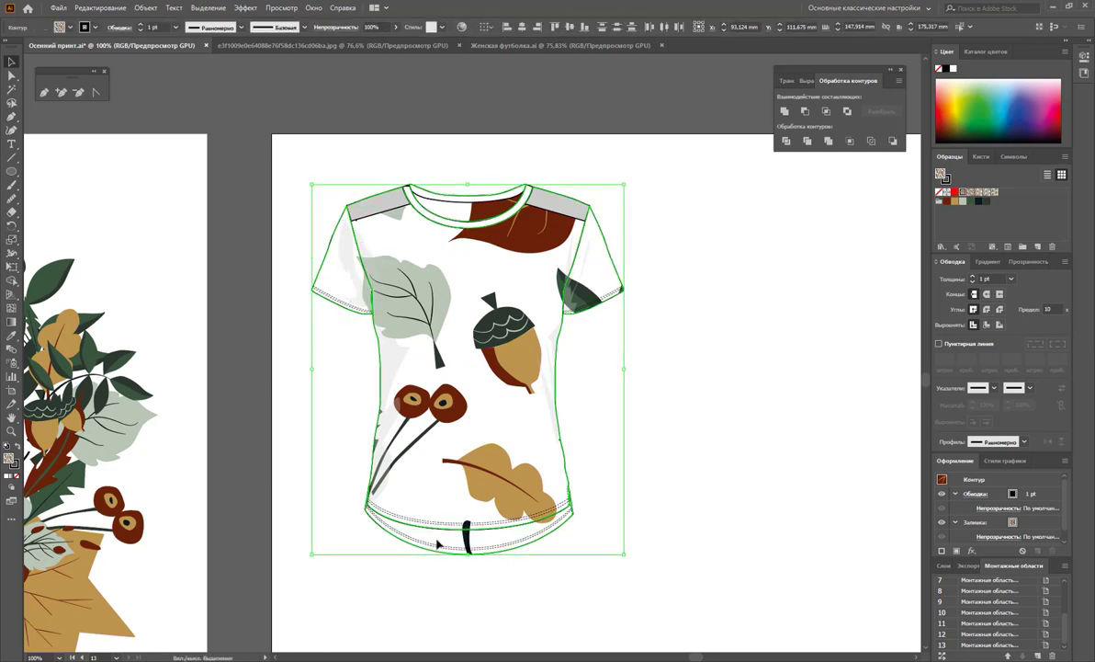
# - Scale only the T-shirt's pattern to 20% uniform, with Transform Objects unchecked
pyautogui.doubleClick(11, 238)
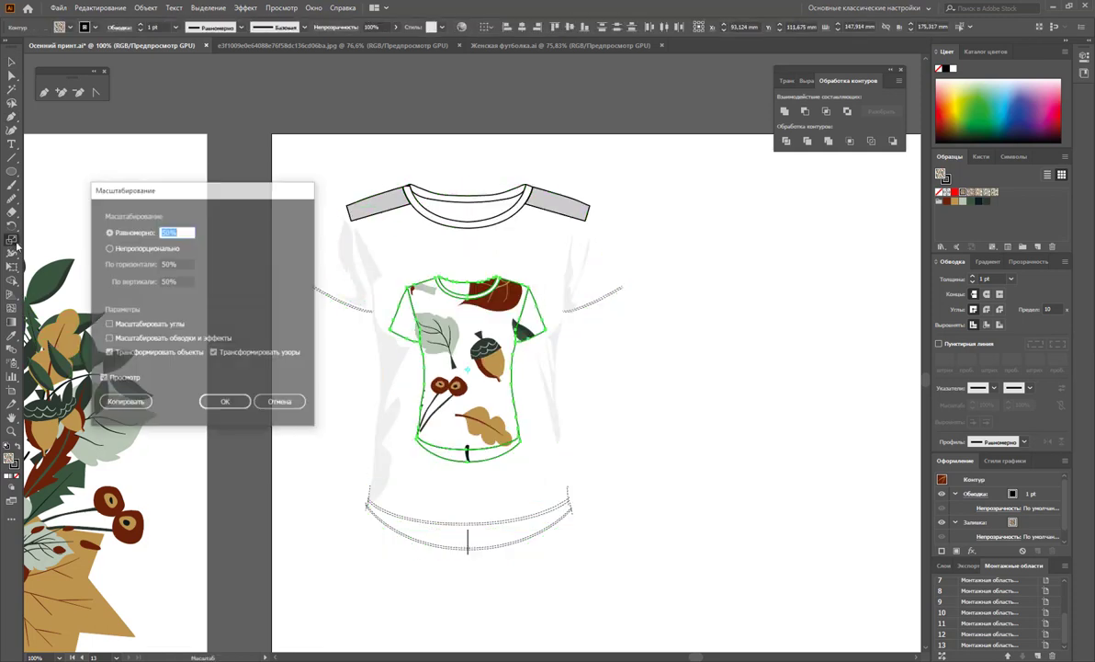
pyautogui.click(126, 354)
pyautogui.press('Tab')
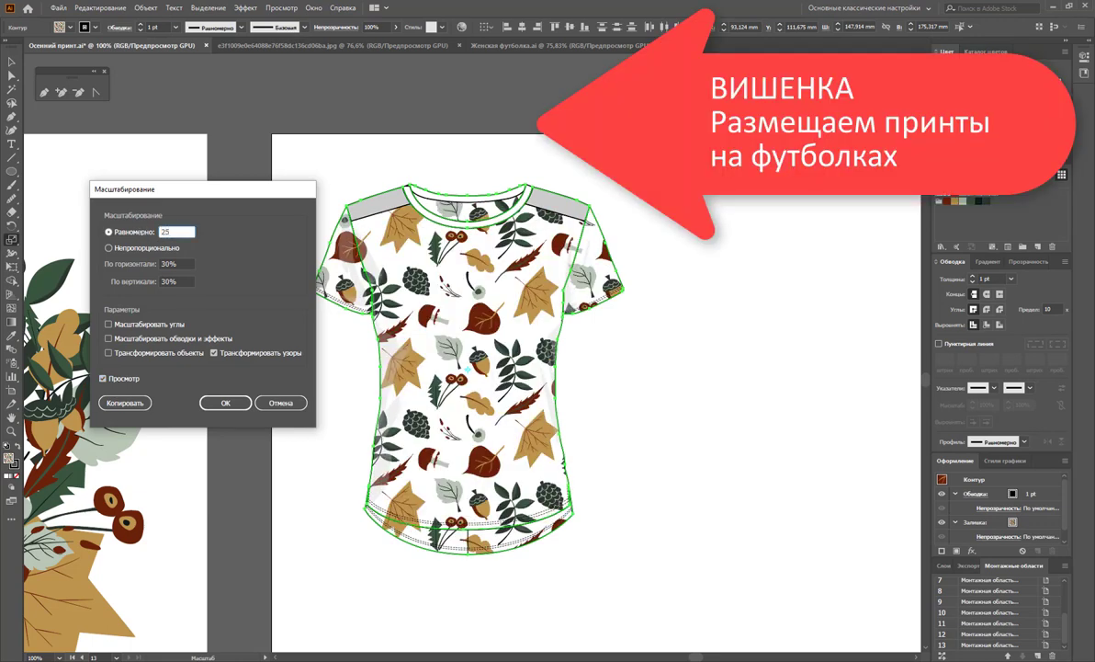
pyautogui.press('Tab')
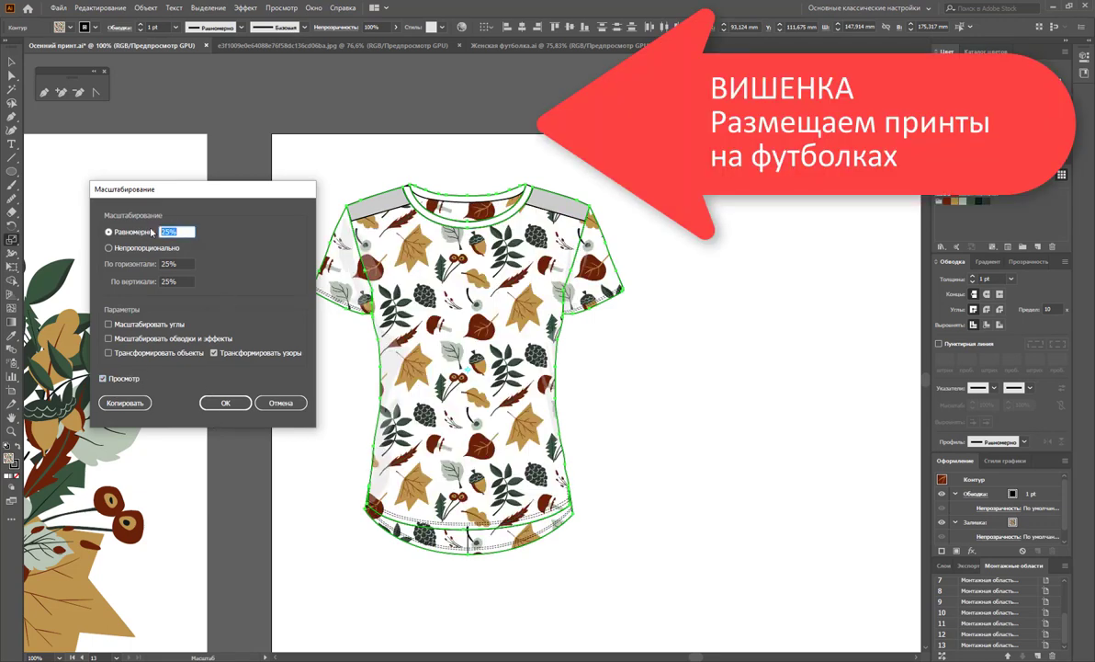
pyautogui.press('Tab')
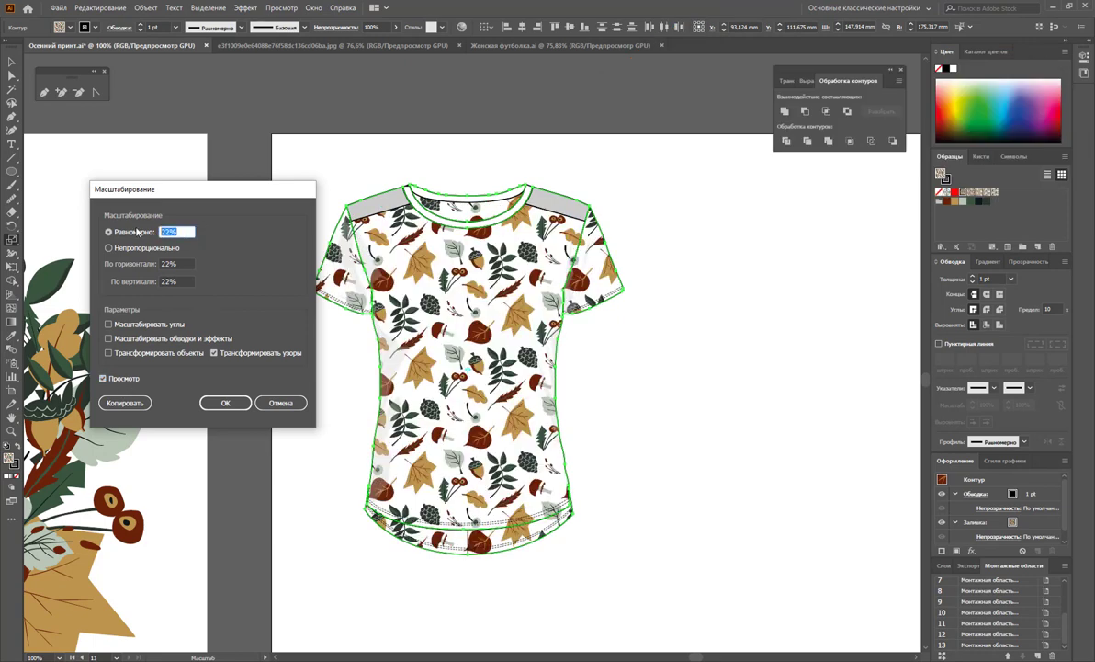
pyautogui.press('Tab')
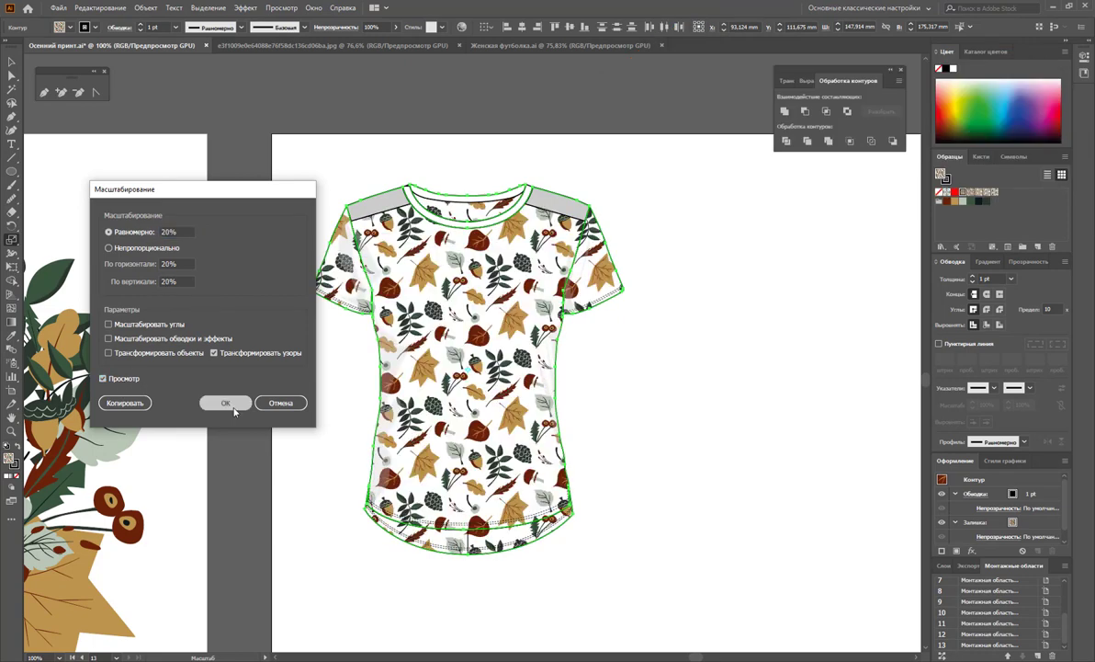
pyautogui.click(225, 403)
pyautogui.press('v')
pyautogui.hotkey('ctrl', 'shift', 'a')
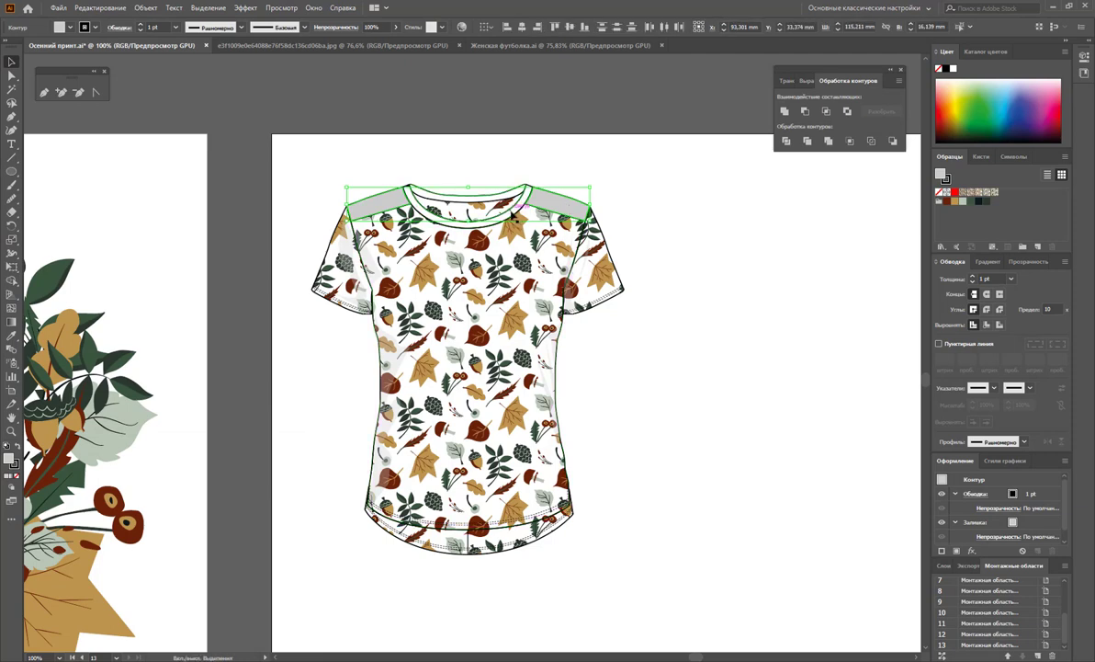
# - Fill the patterned T-shirt's collar and shoulder yoke with the dark red swatch
pyautogui.keyDown('shift'); pyautogui.click(503, 200); pyautogui.keyUp('shift')
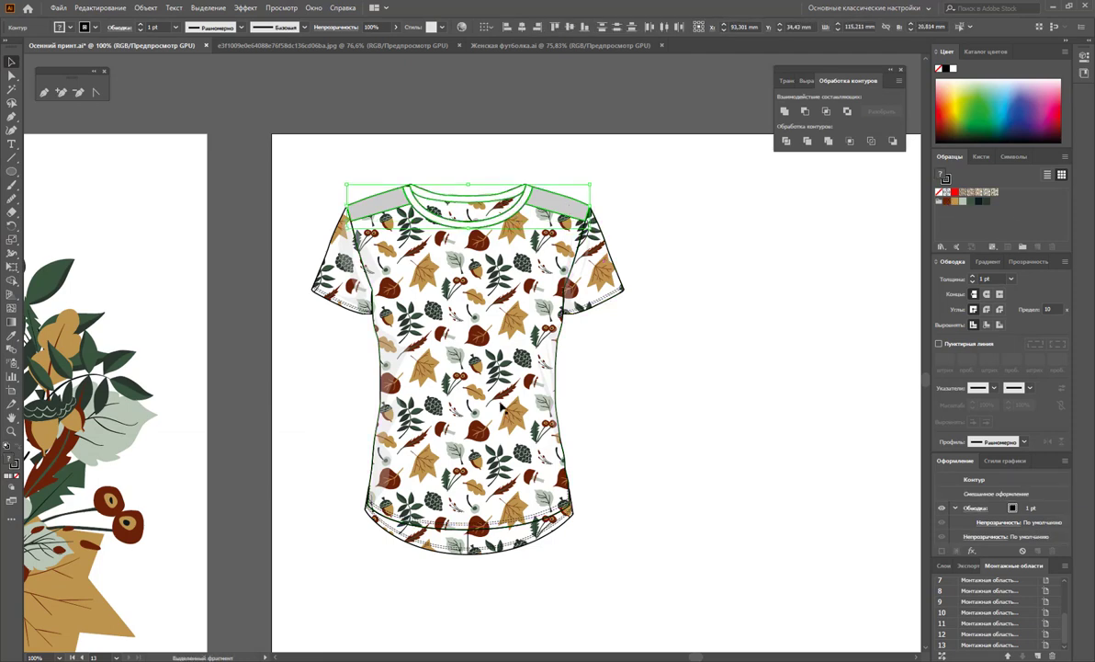
pyautogui.click(947, 201)
pyautogui.click(696, 340)
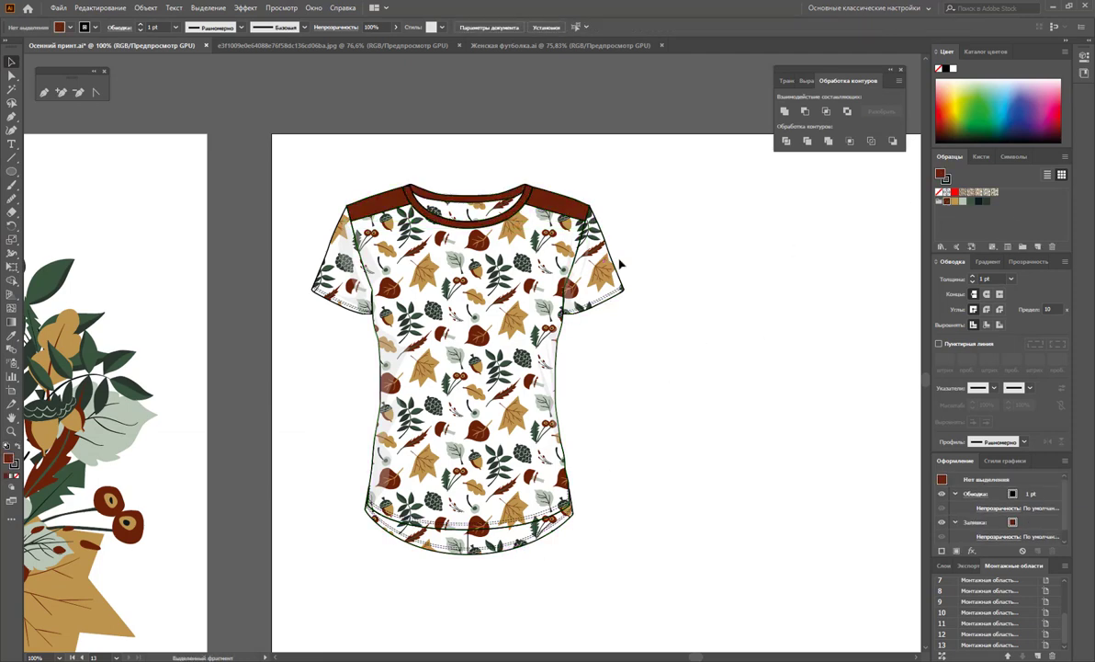
# - Duplicate the T-shirt to the lower right and give the copy a plain white body
pyautogui.hotkey('ctrl', '-')
pyautogui.moveTo(407, 415); pyautogui.dragTo(593, 542)
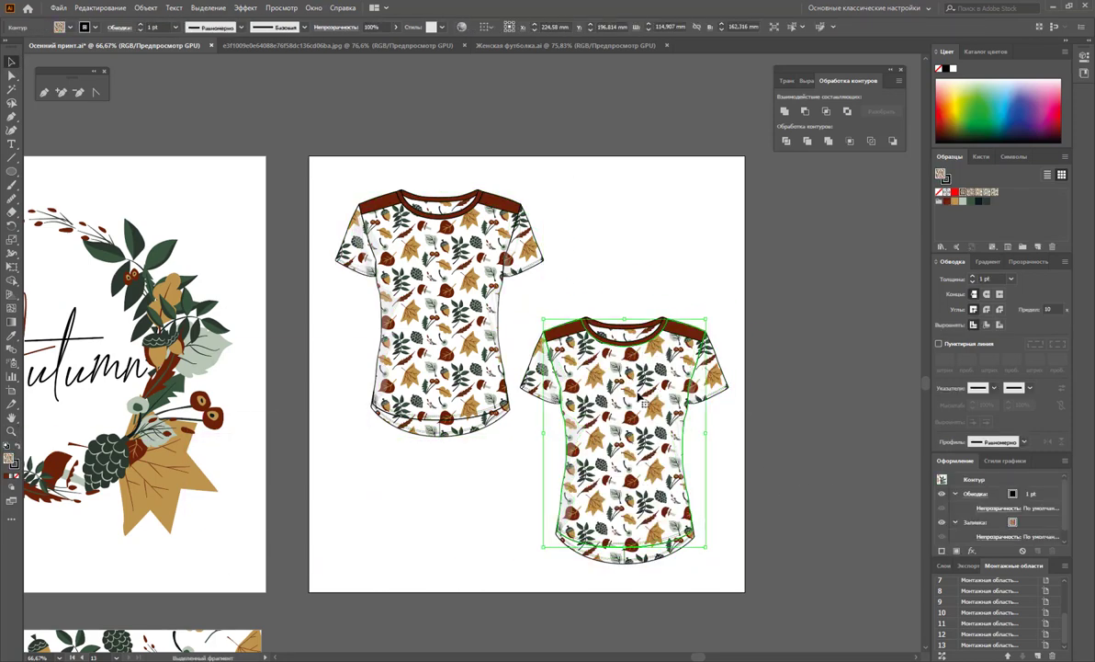
pyautogui.click(595, 395)
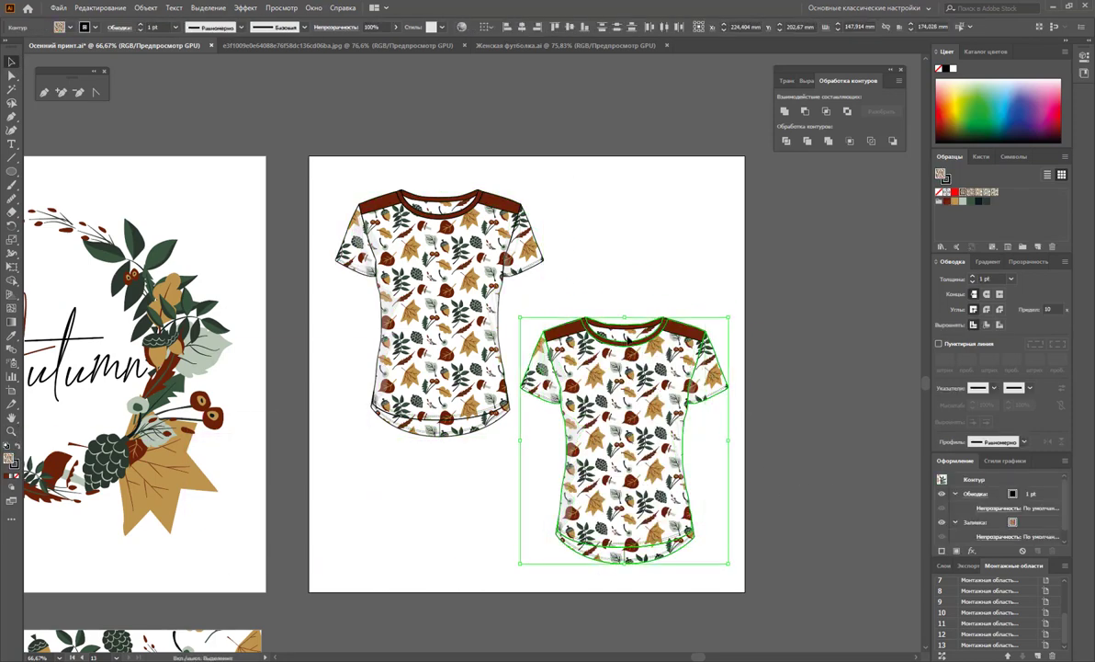
pyautogui.doubleClick(9, 458)
pyautogui.click(652, 261)
pyautogui.click(782, 288)
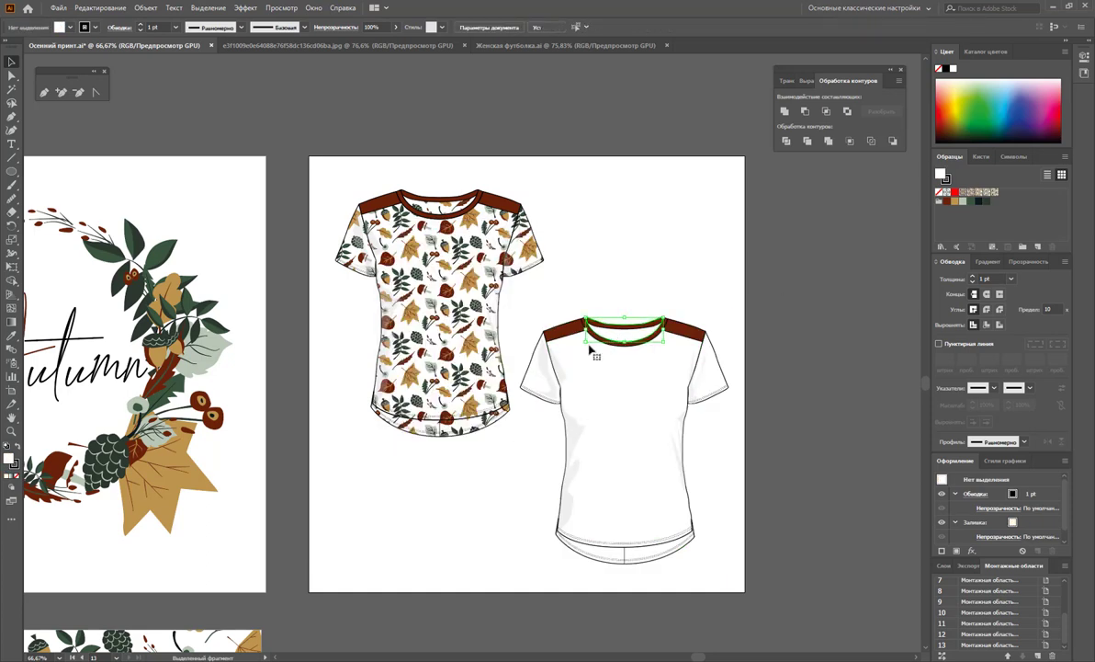
pyautogui.doubleClick(9, 458)
pyautogui.click(652, 262)
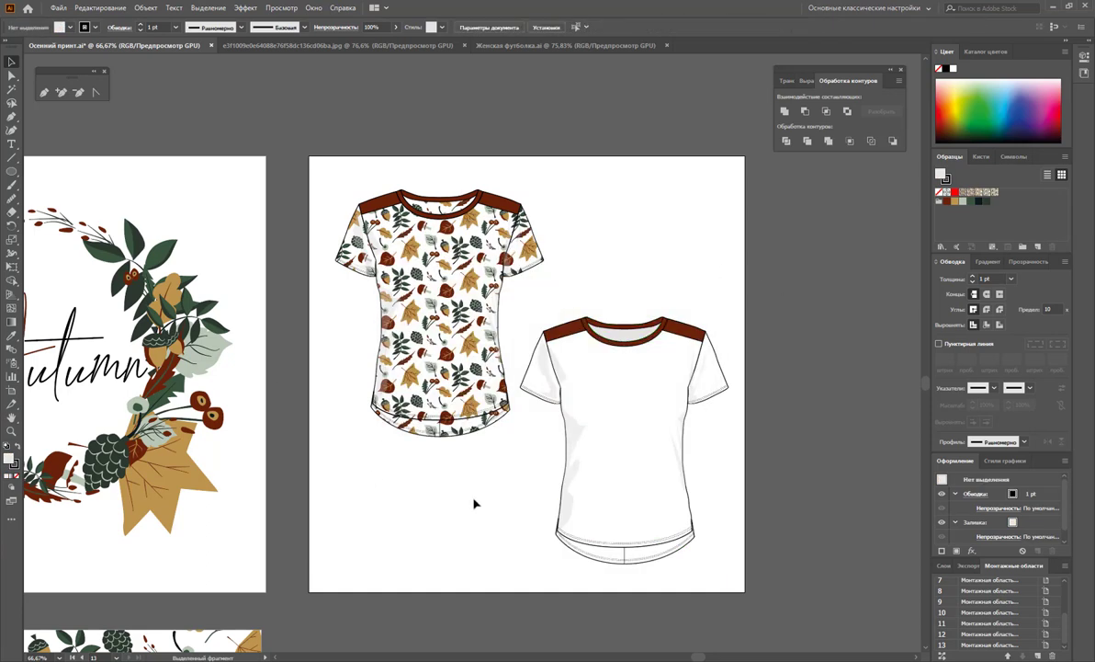
pyautogui.press('z')
pyautogui.keyDown('alt'); pyautogui.click(346, 367); pyautogui.keyUp('alt')
pyautogui.hotkey('ctrl', '-')
pyautogui.click(10, 62)
# - Copy the Autumn wreath out beside the T-shirts and scale it down to shirt size
pyautogui.moveTo(207, 372); pyautogui.dragTo(659, 372)
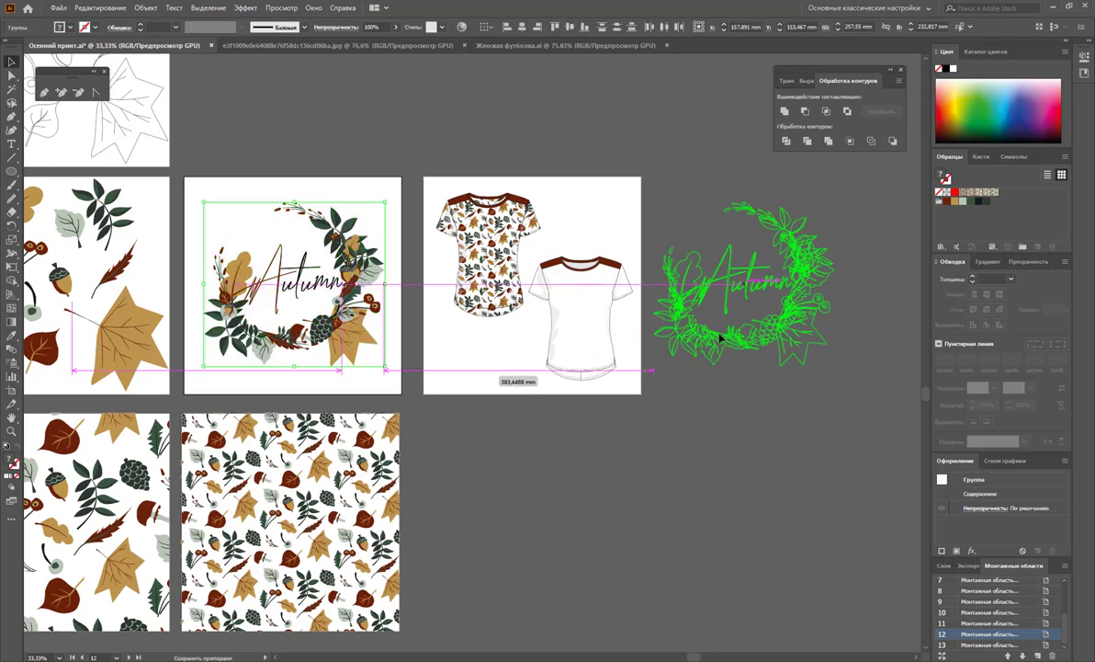
pyautogui.rightClick(709, 336)
pyautogui.moveTo(868, 391); pyautogui.dragTo(772, 290)
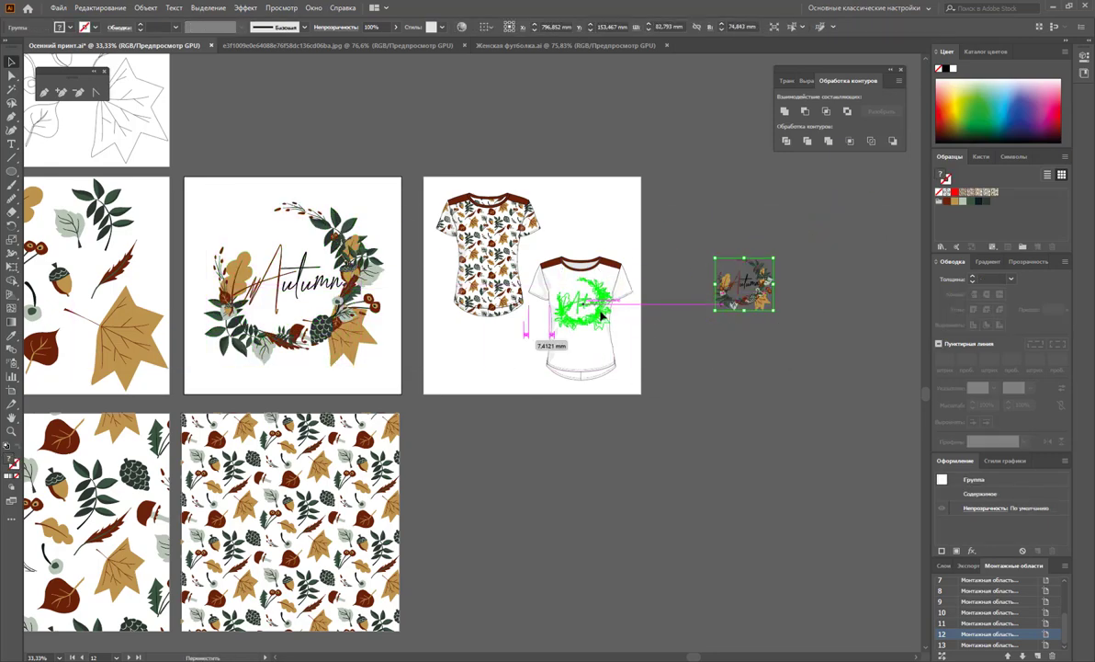
pyautogui.press('z')
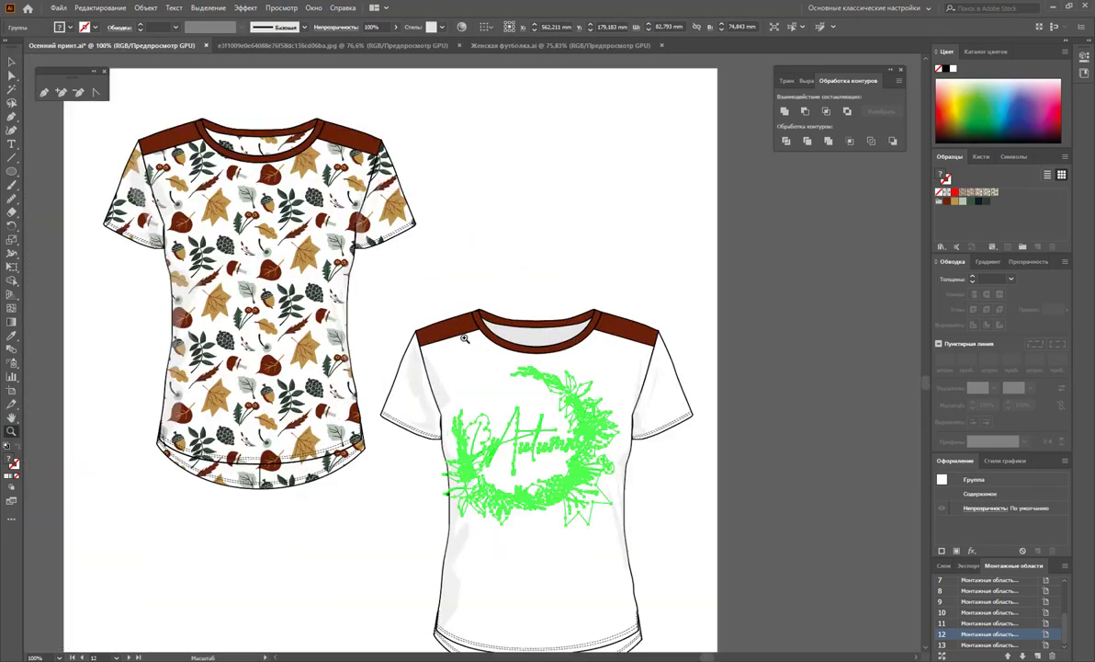
pyautogui.click(473, 332)
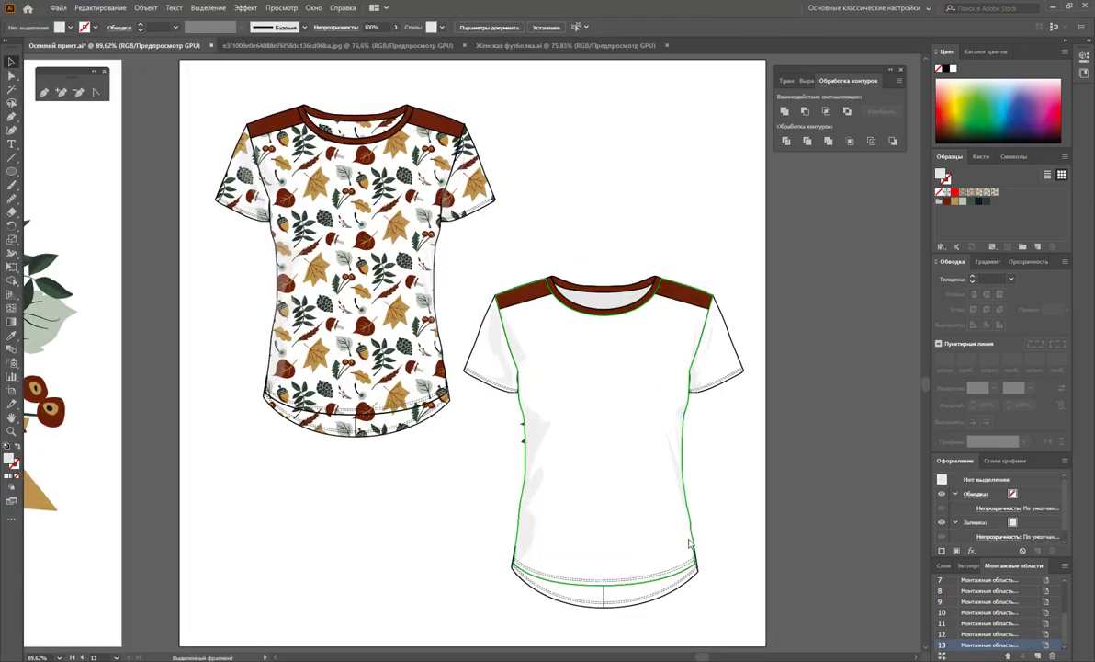
# - Send the white T-shirt behind the wreath copy
pyautogui.click(696, 392)
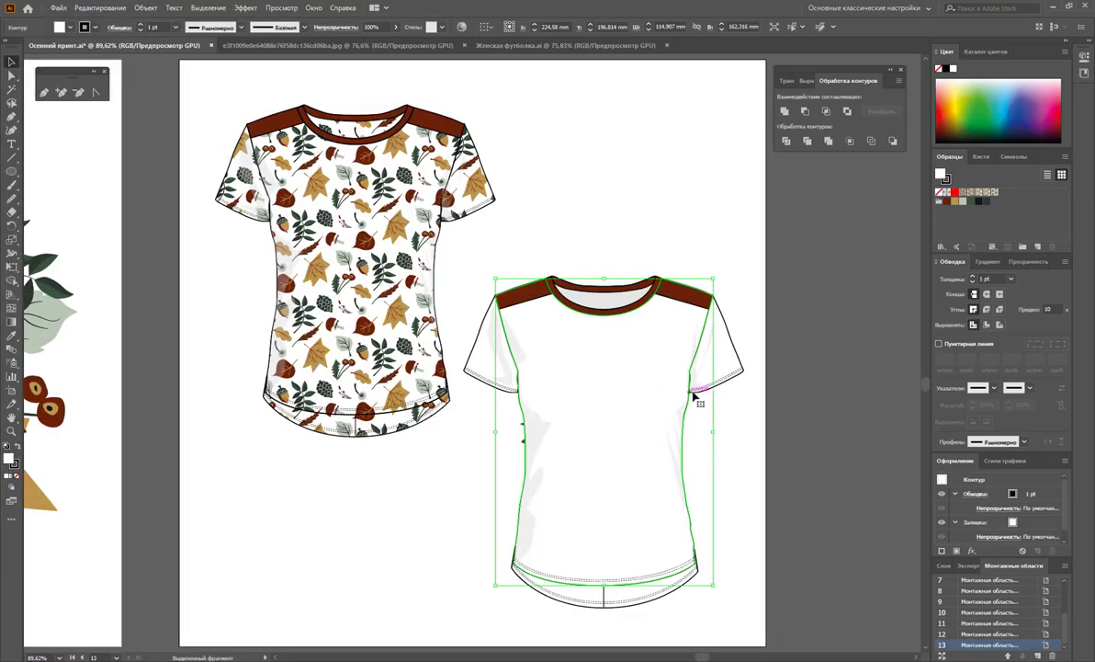
pyautogui.rightClick(487, 413)
pyautogui.click(777, 552)
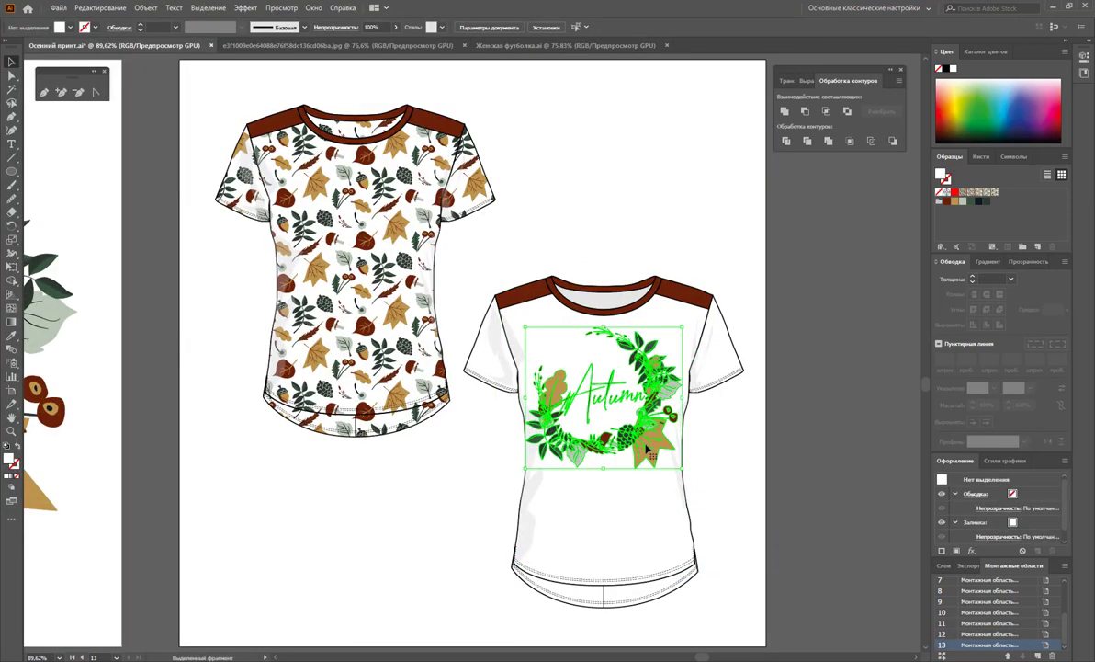
# - Shrink the wreath to fit the white shirt's chest and check its placement
pyautogui.moveTo(521, 470); pyautogui.dragTo(539, 454)
pyautogui.click(756, 496)
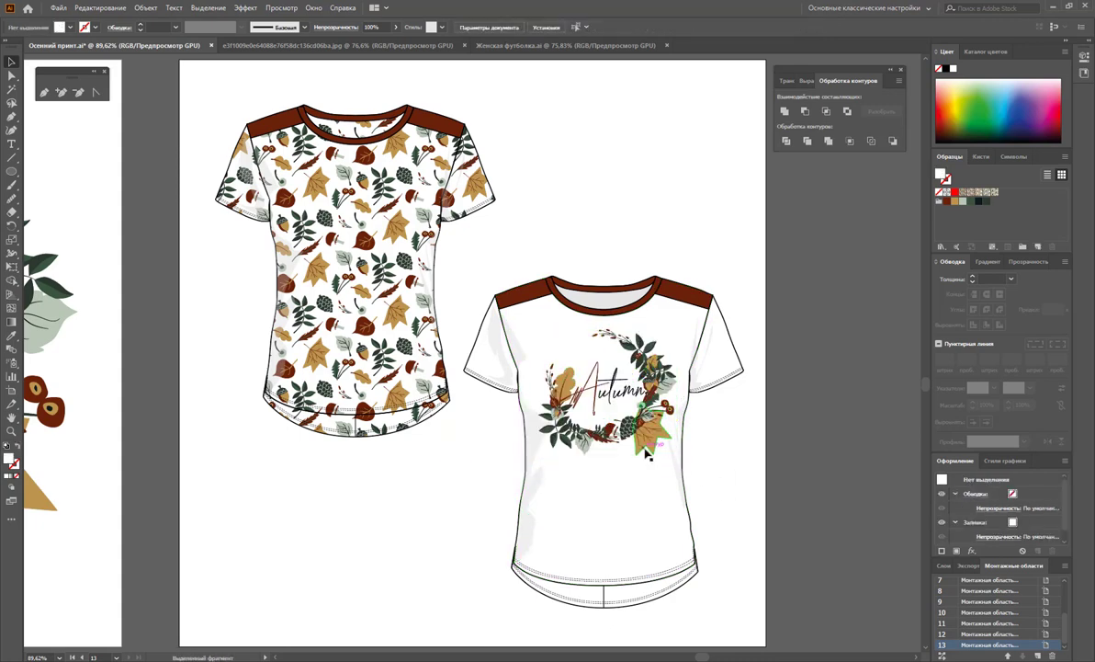
pyautogui.click(606, 391)
pyautogui.click(742, 477)
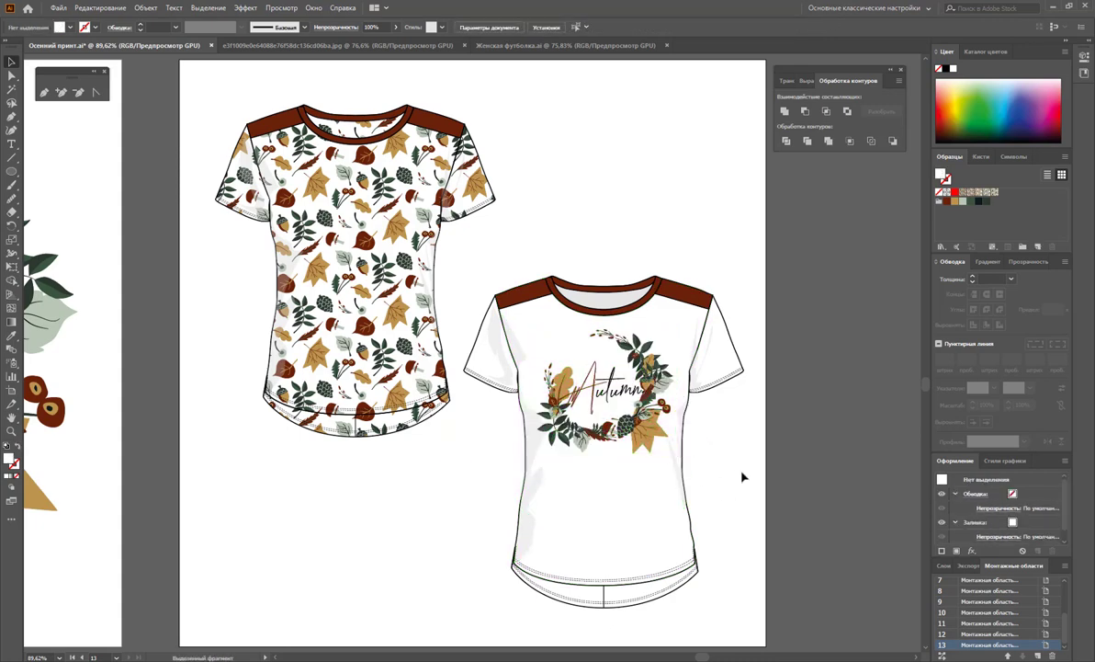
pyautogui.click(601, 462)
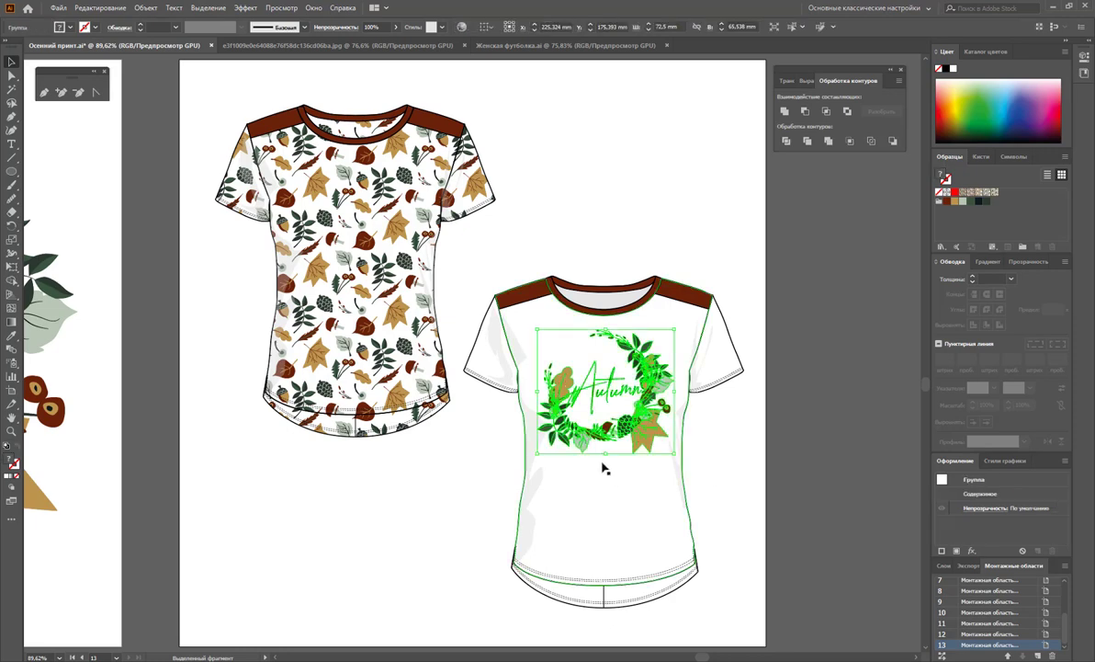
pyautogui.click(736, 485)
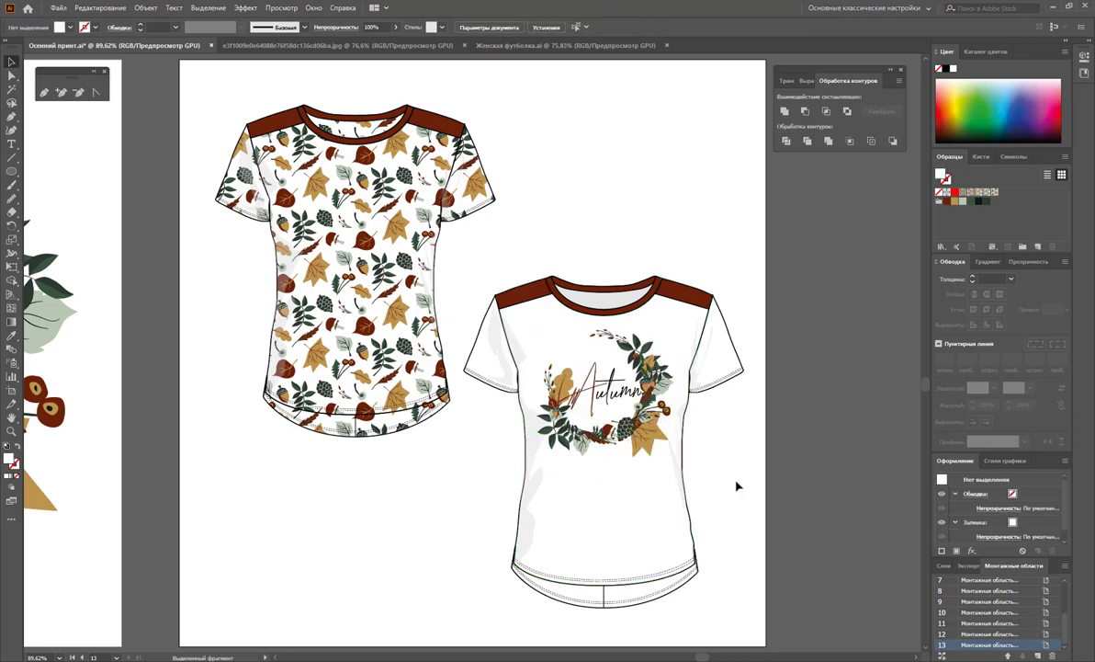
pyautogui.click(671, 446)
pyautogui.click(684, 449)
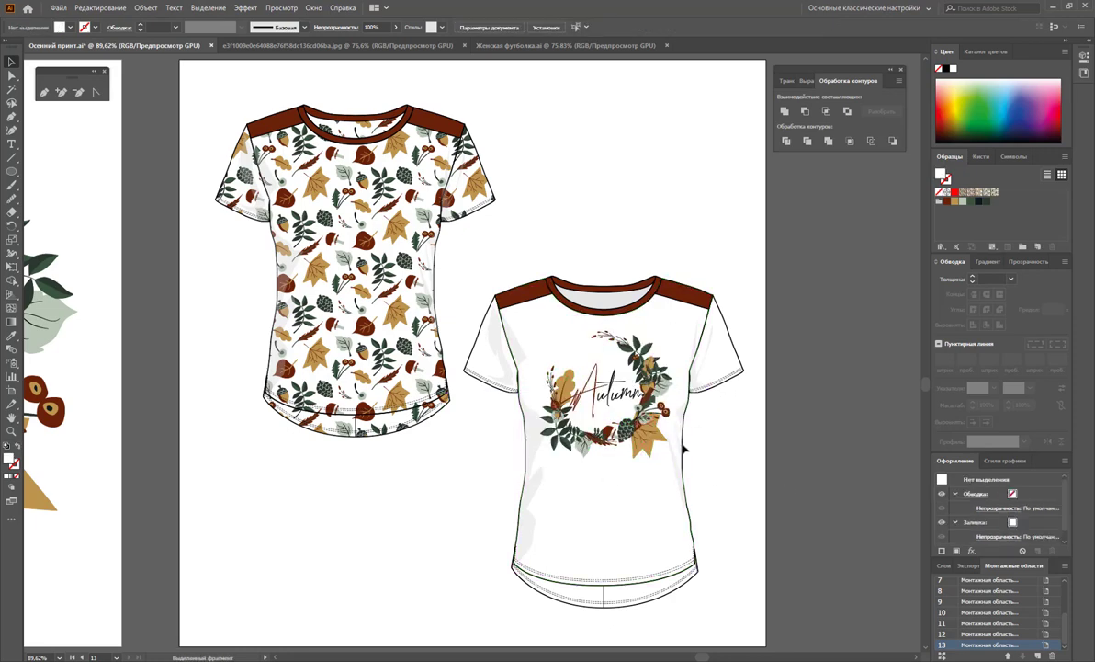
pyautogui.click(731, 498)
pyautogui.click(641, 449)
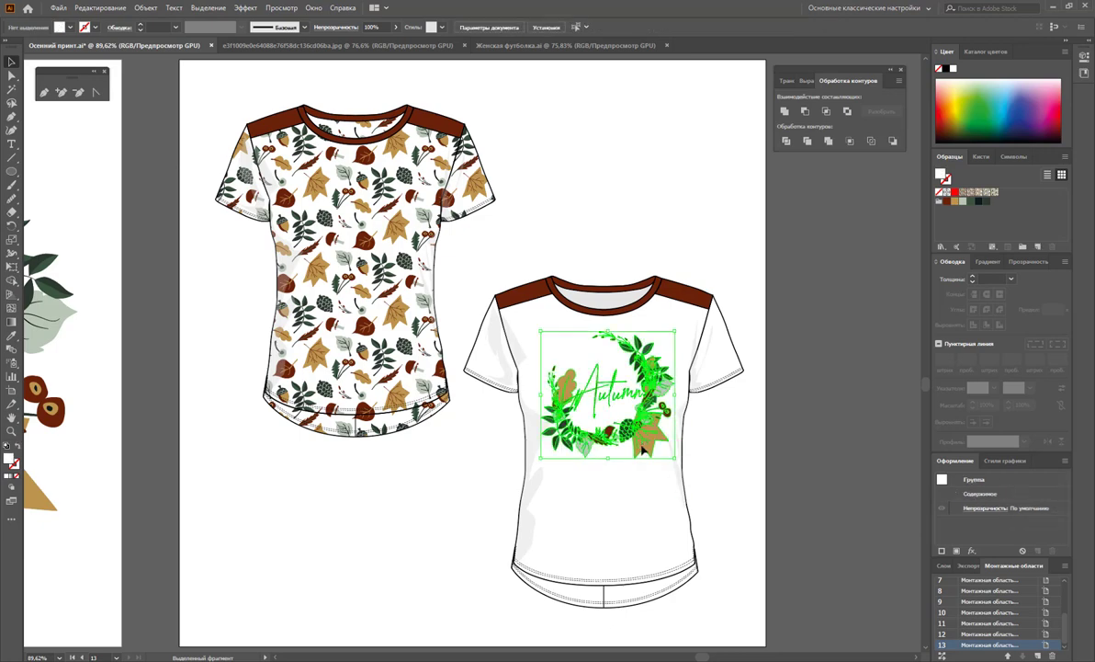
pyautogui.click(738, 503)
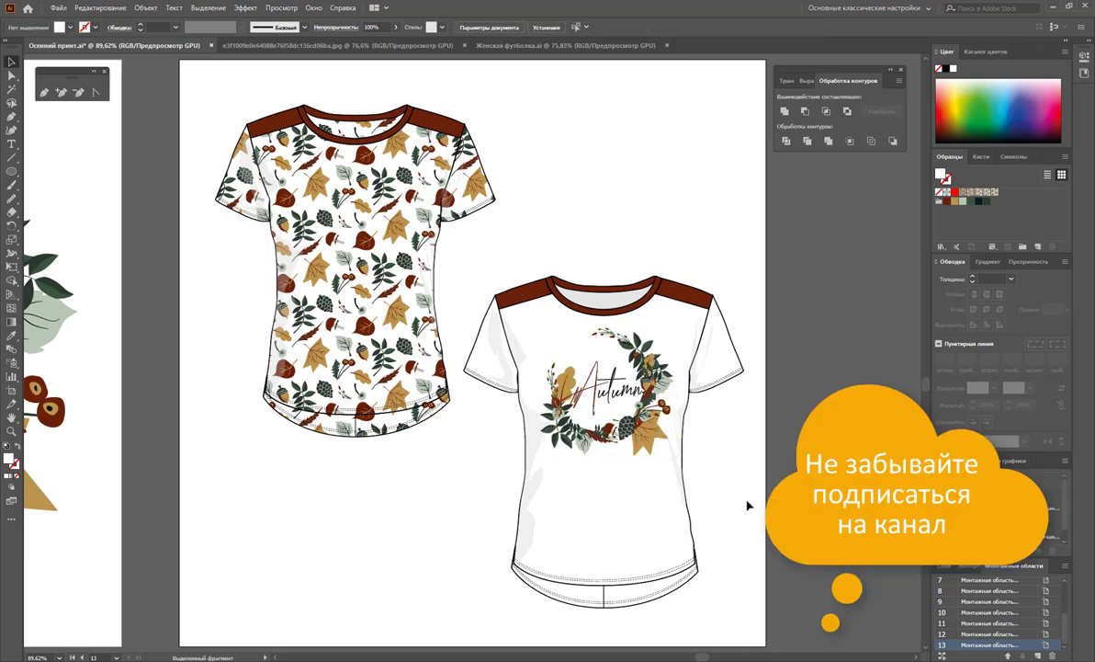
# - Widen the T-shirt artboard to the right
pyautogui.keyDown('alt'); pyautogui.click(510, 369); pyautogui.keyUp('alt')
pyautogui.keyDown('alt'); pyautogui.click(464, 384); pyautogui.keyUp('alt')
pyautogui.keyDown('alt'); pyautogui.click(439, 359); pyautogui.keyUp('alt')
pyautogui.keyDown('alt'); pyautogui.click(423, 396); pyautogui.keyUp('alt')
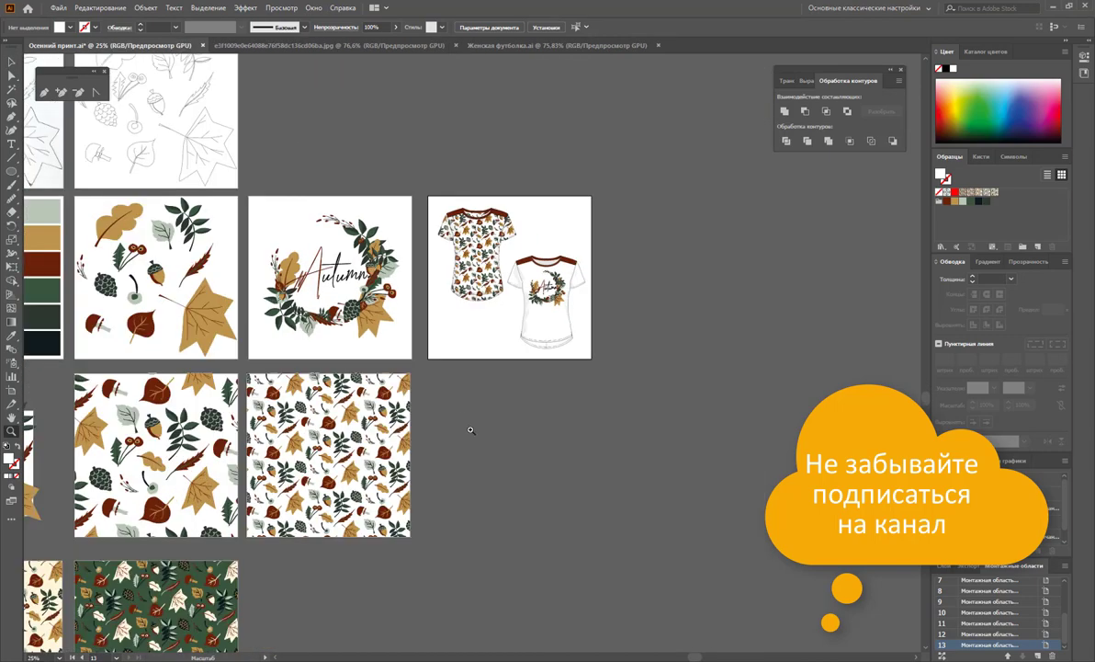
pyautogui.scroll(-5, 466, 413)
pyautogui.scroll(5, 466, 413)
pyautogui.hotkey('ctrl', '+')
pyautogui.hotkey('ctrl', '+')
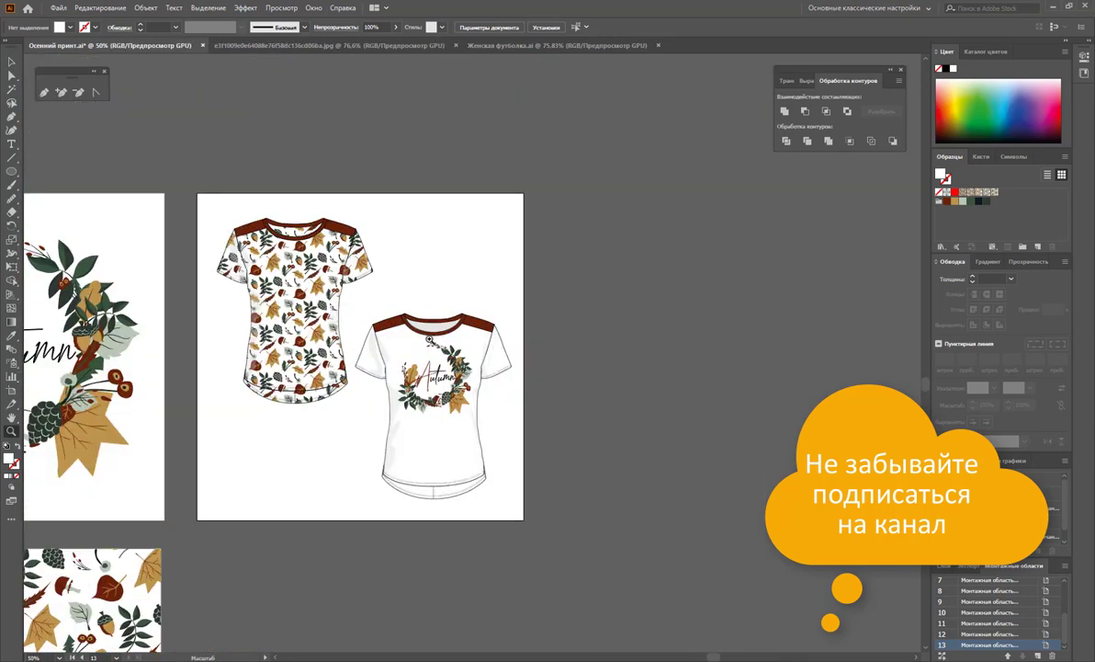
pyautogui.click(429, 339)
pyautogui.hotkey('shift', 'o')
pyautogui.moveTo(594, 379); pyautogui.dragTo(879, 384)
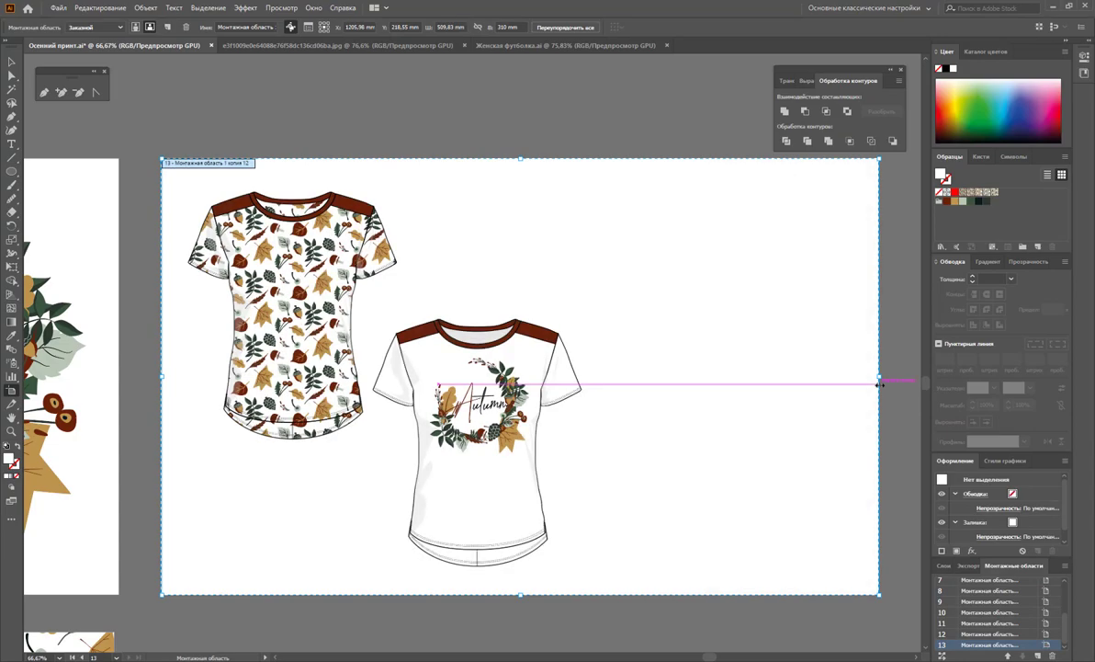